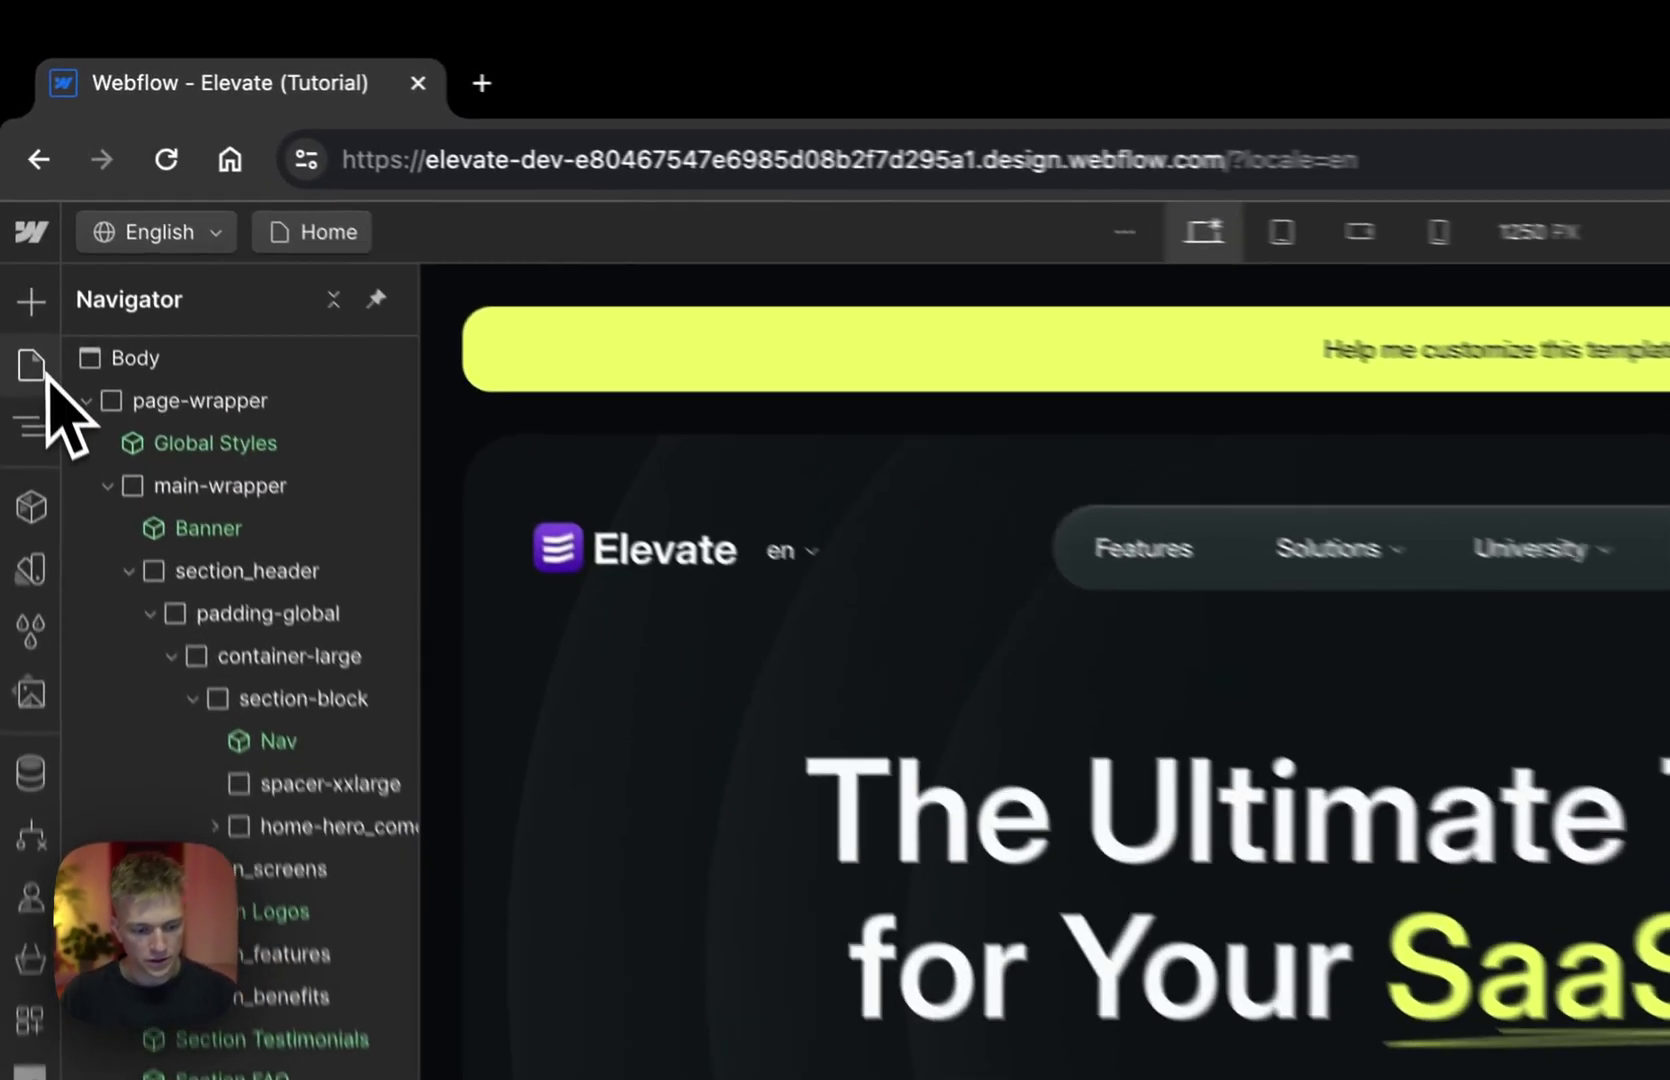
Step: Switch the canvas to the For Agencies page in the Solutions folder
left_click(16, 208)
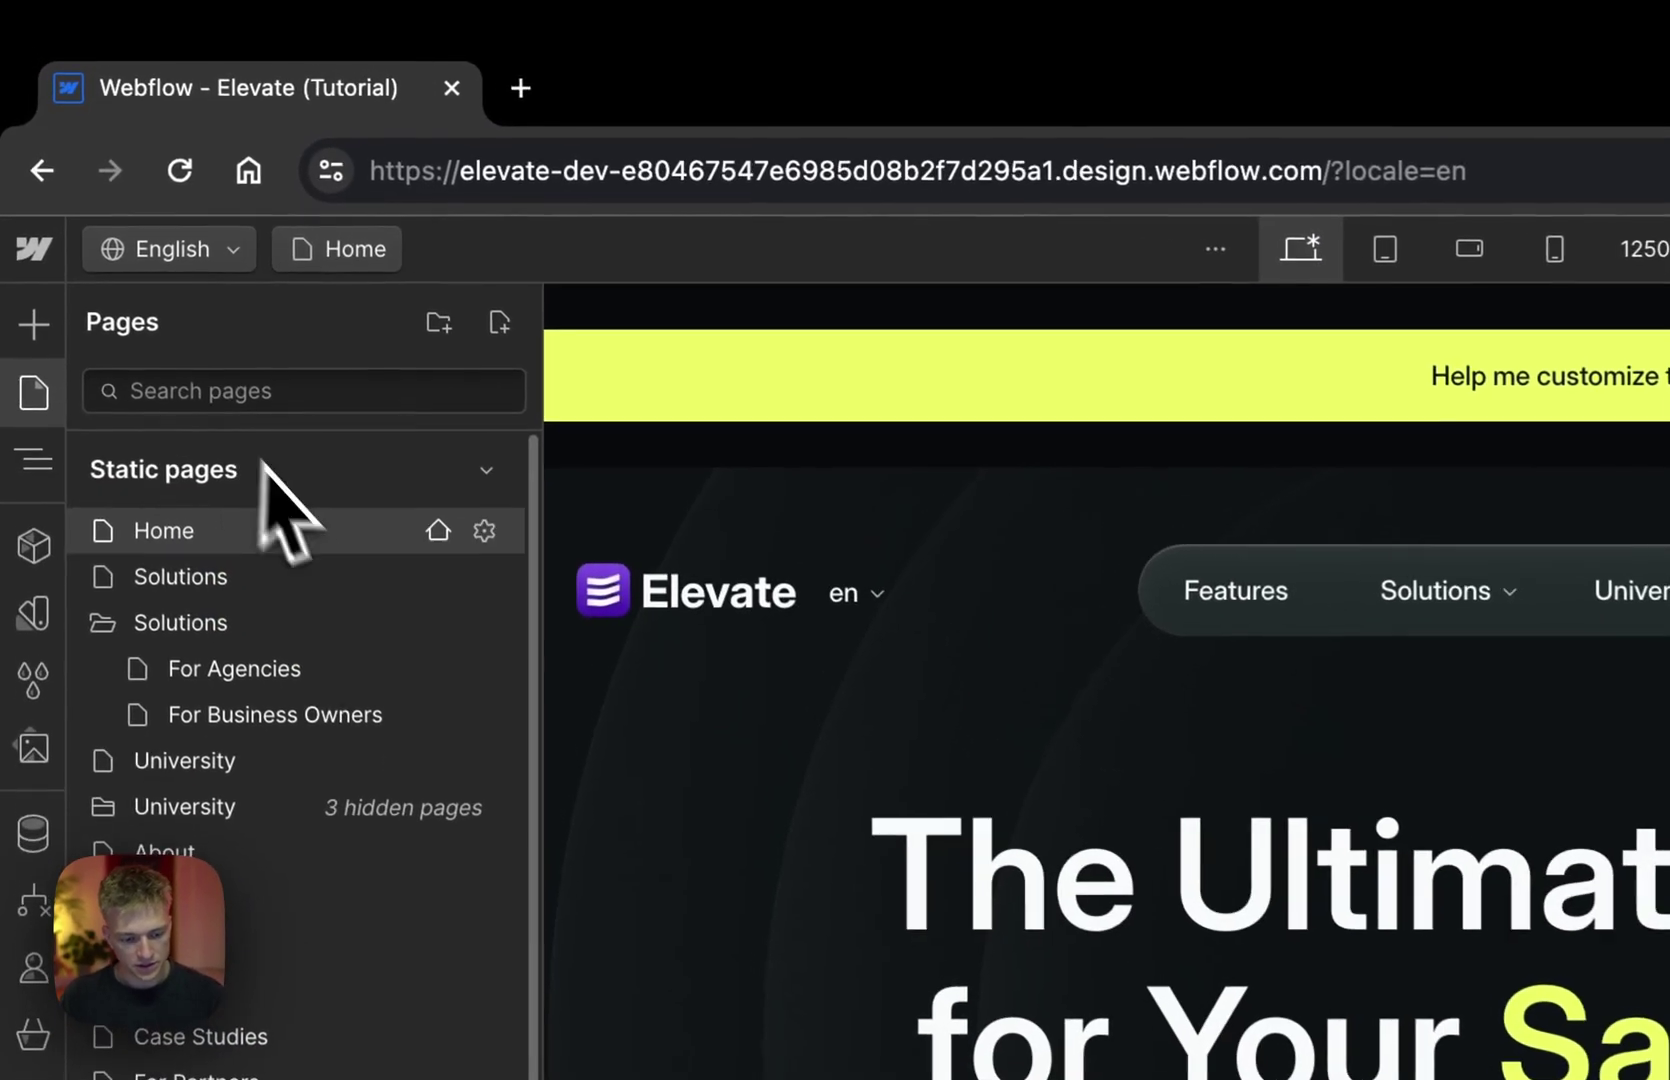
left_click(240, 672)
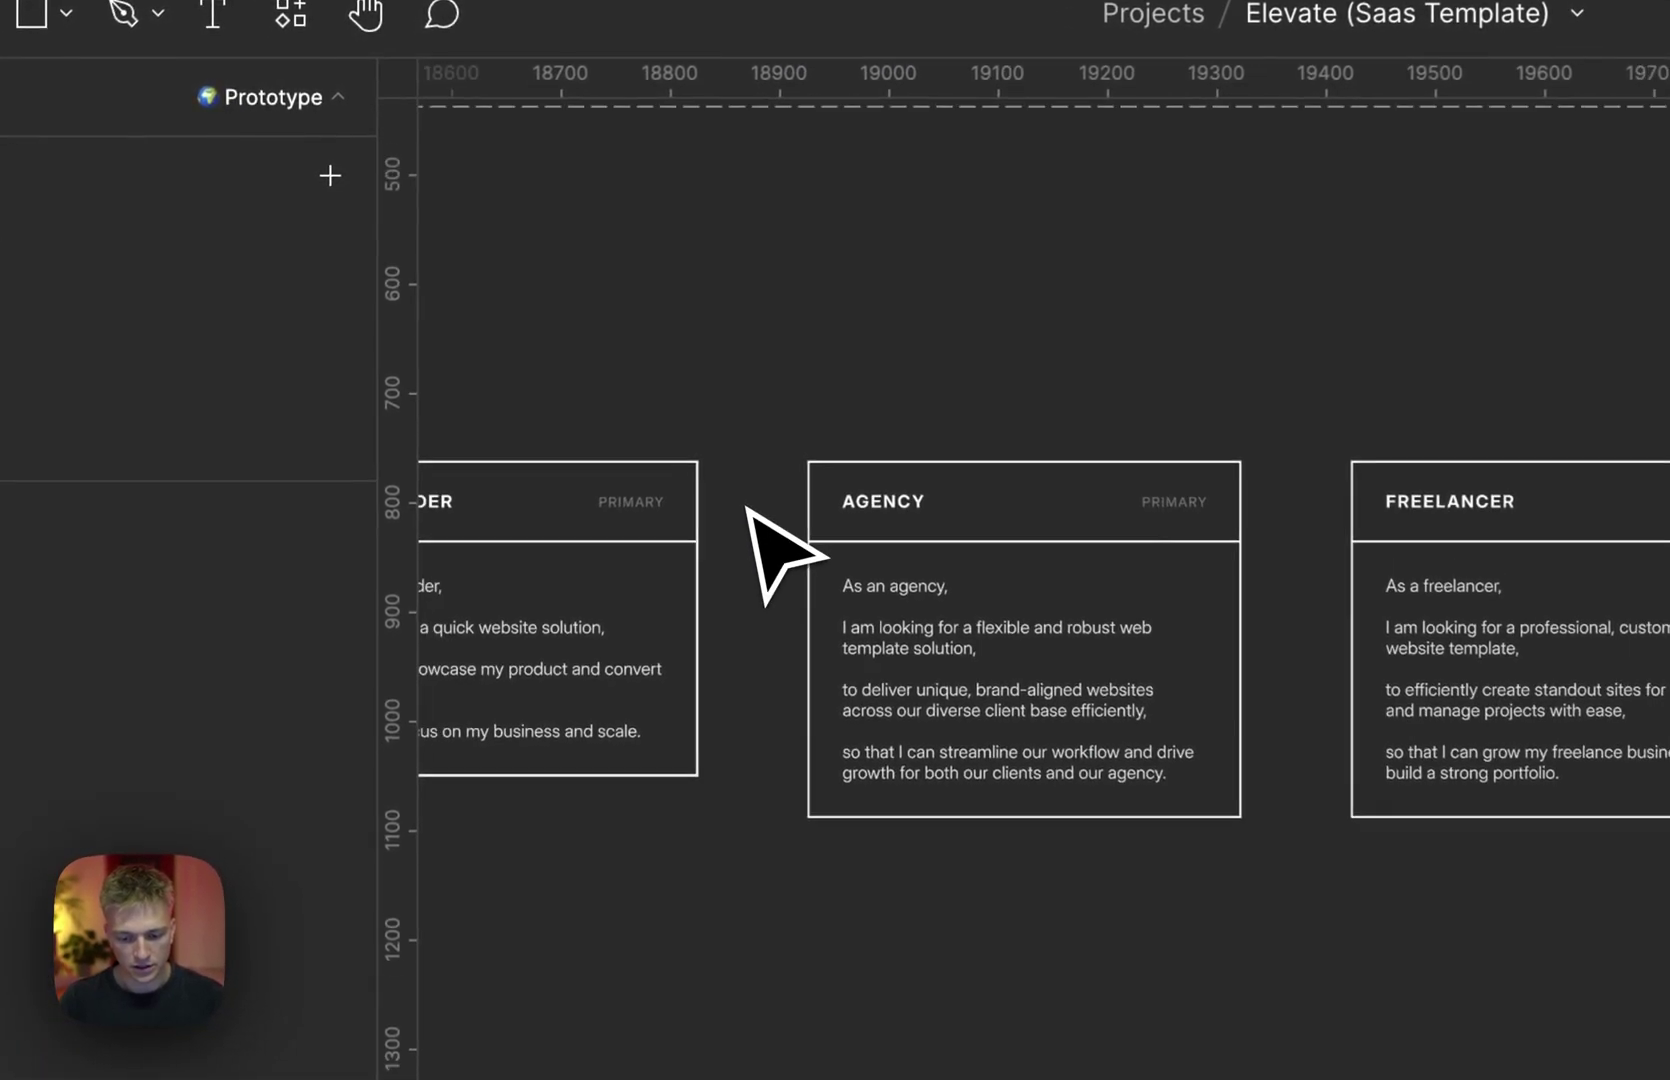
scroll(748, 508, "down", 15)
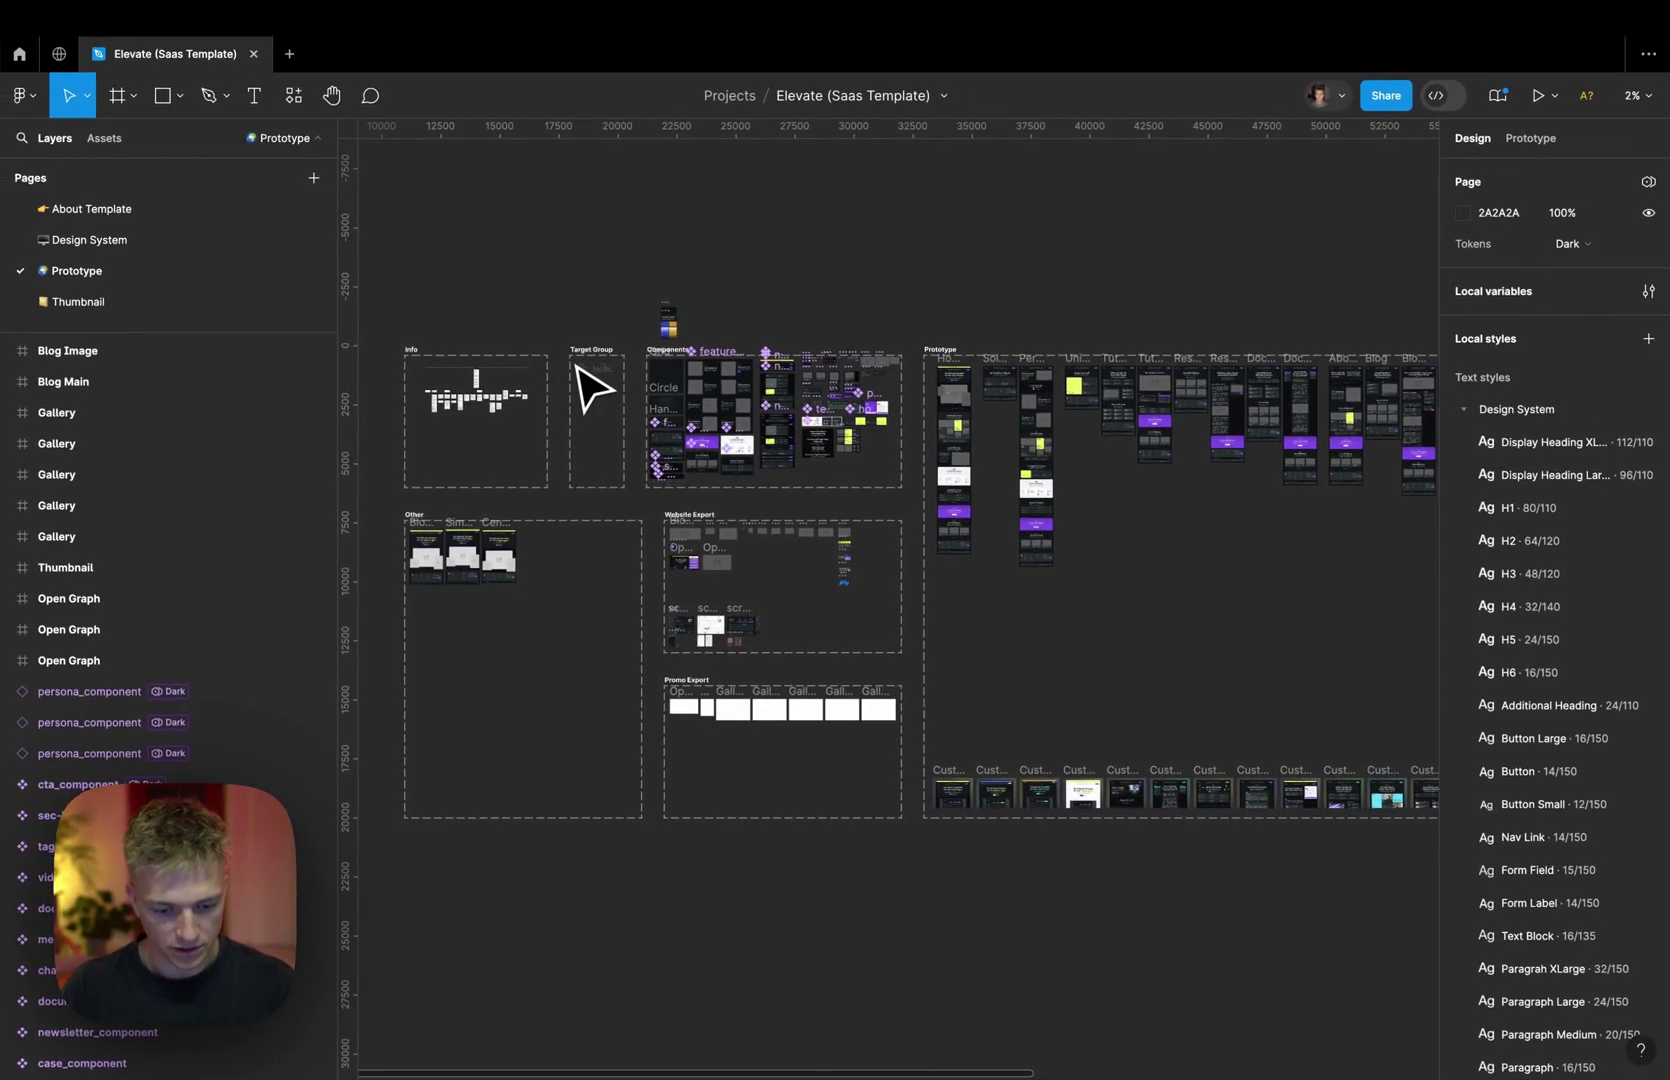
scroll(596, 390, "up", 15)
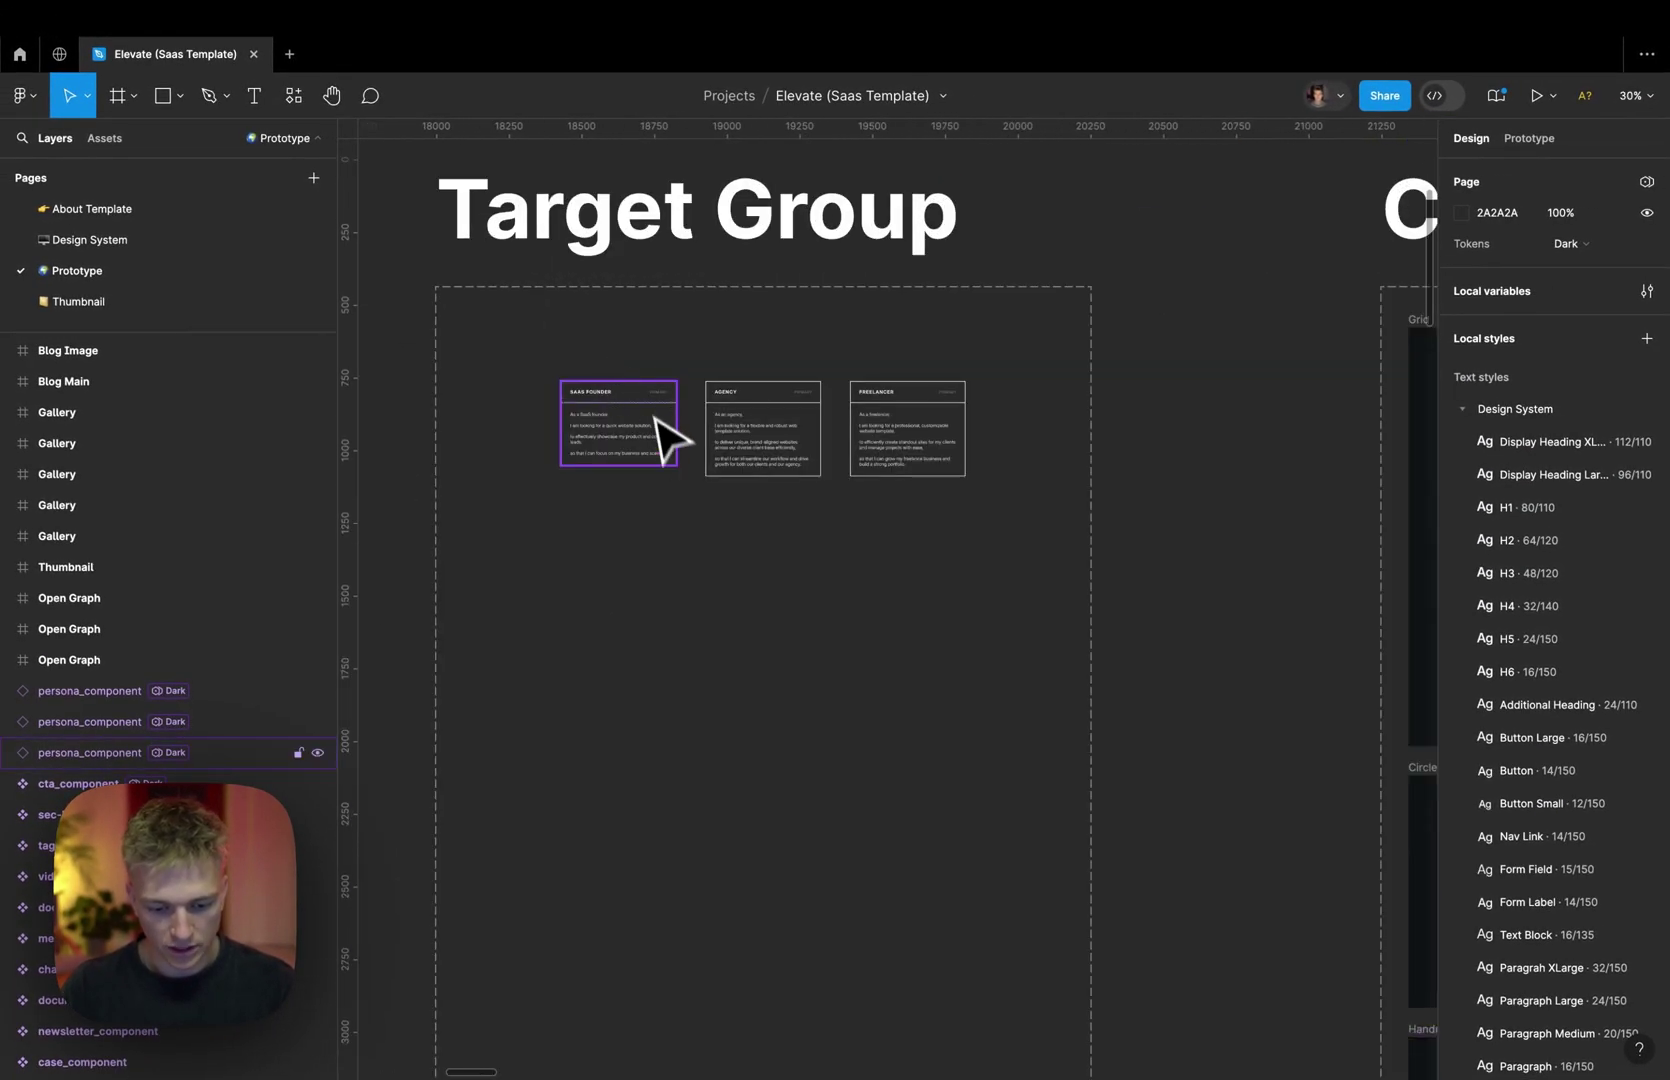
scroll(820, 420, "up", 2)
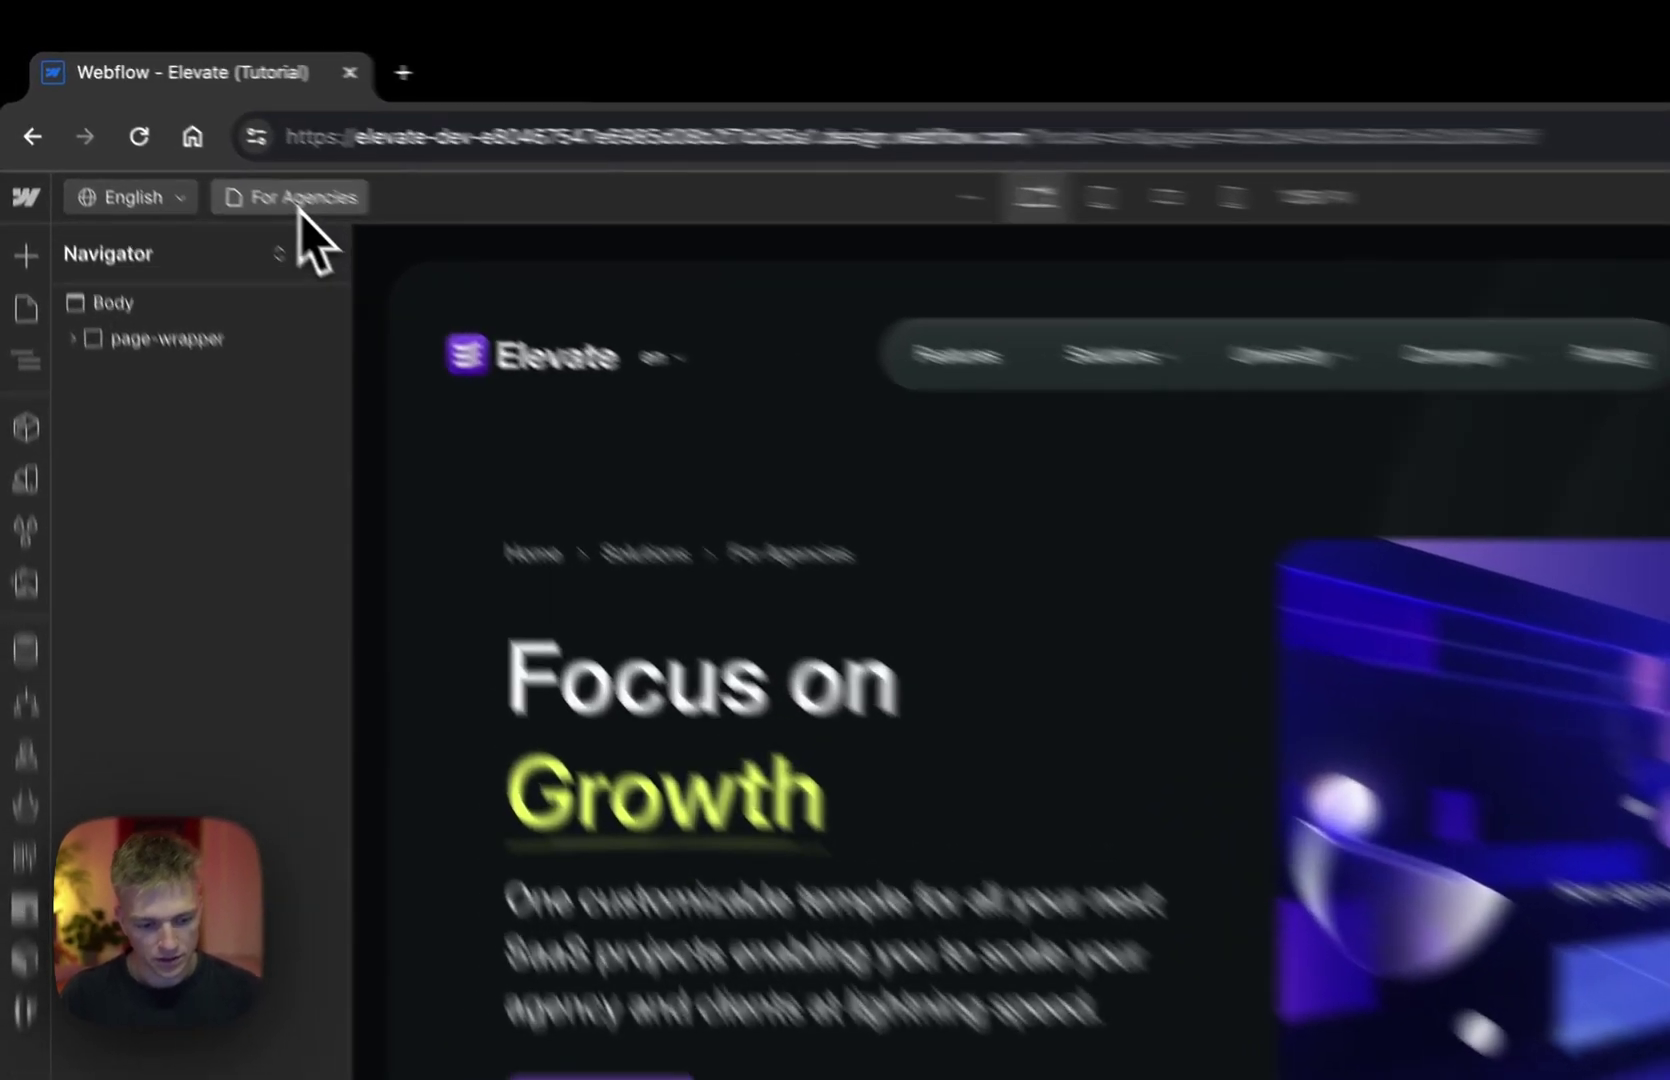
Step: Expand the University folder, then open its Tutorials page via a quick search for 'tut'
left_click(193, 141)
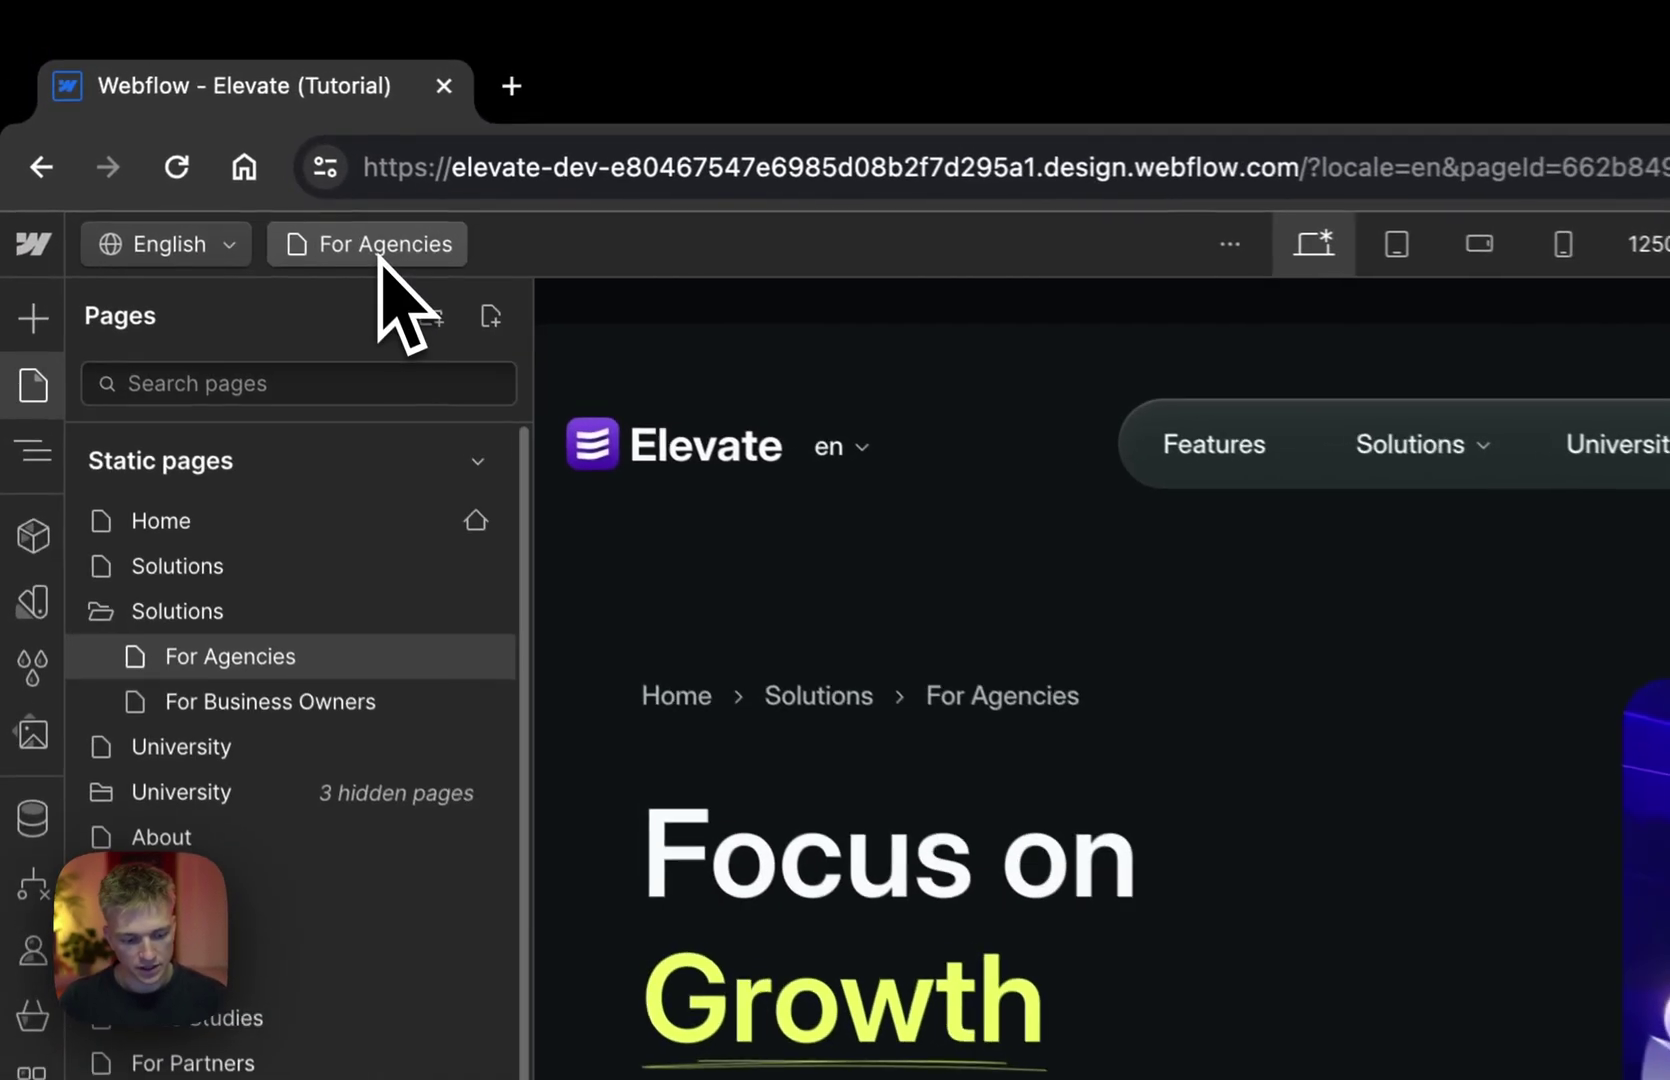
left_click(168, 814)
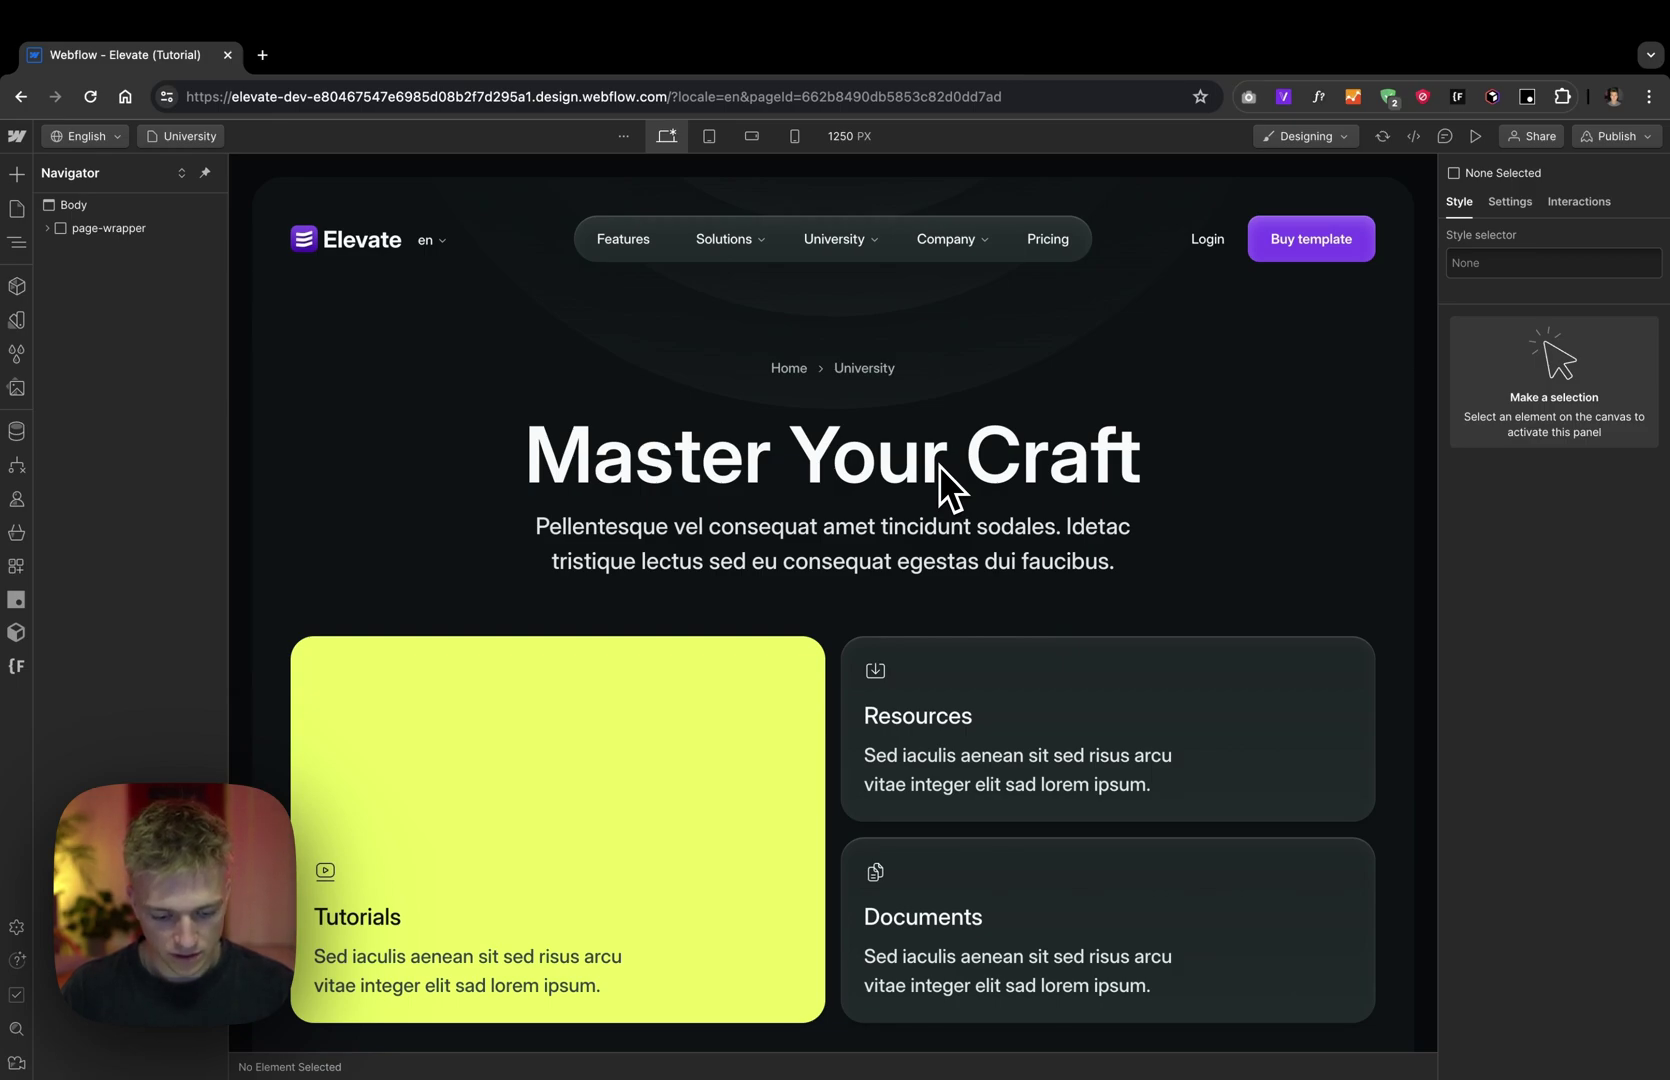
scroll(939, 464, "down", 3)
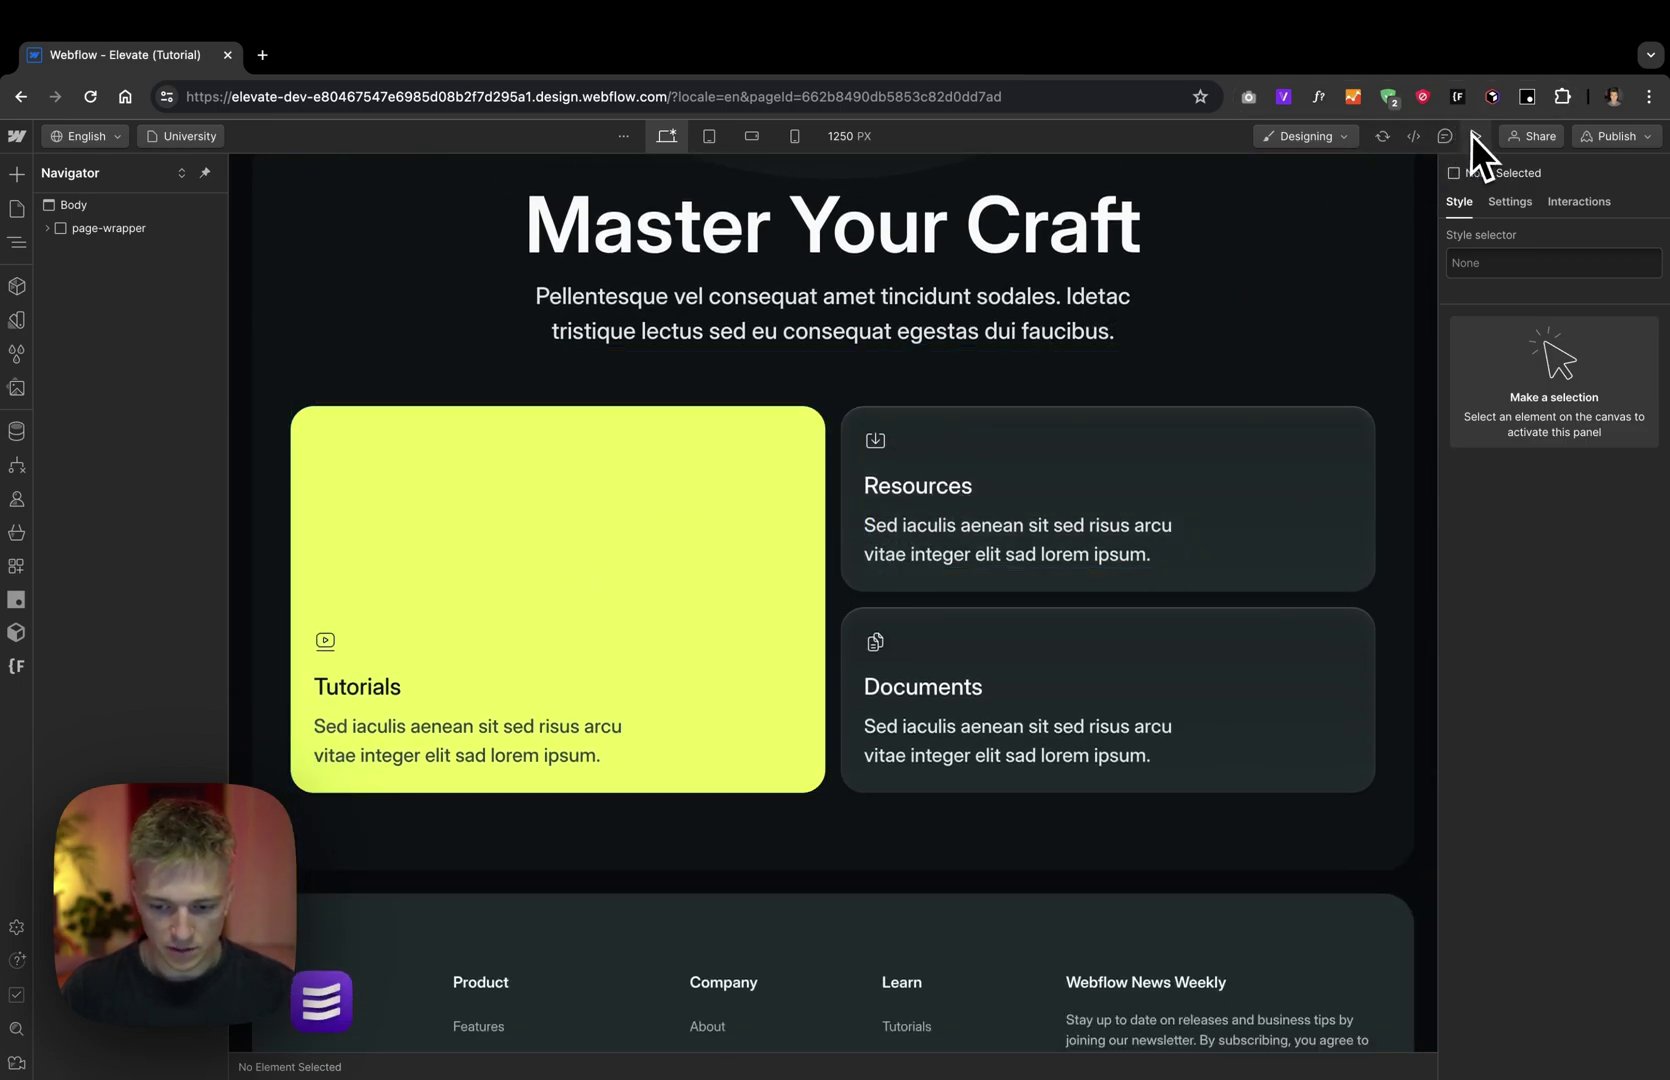
key("super+e")
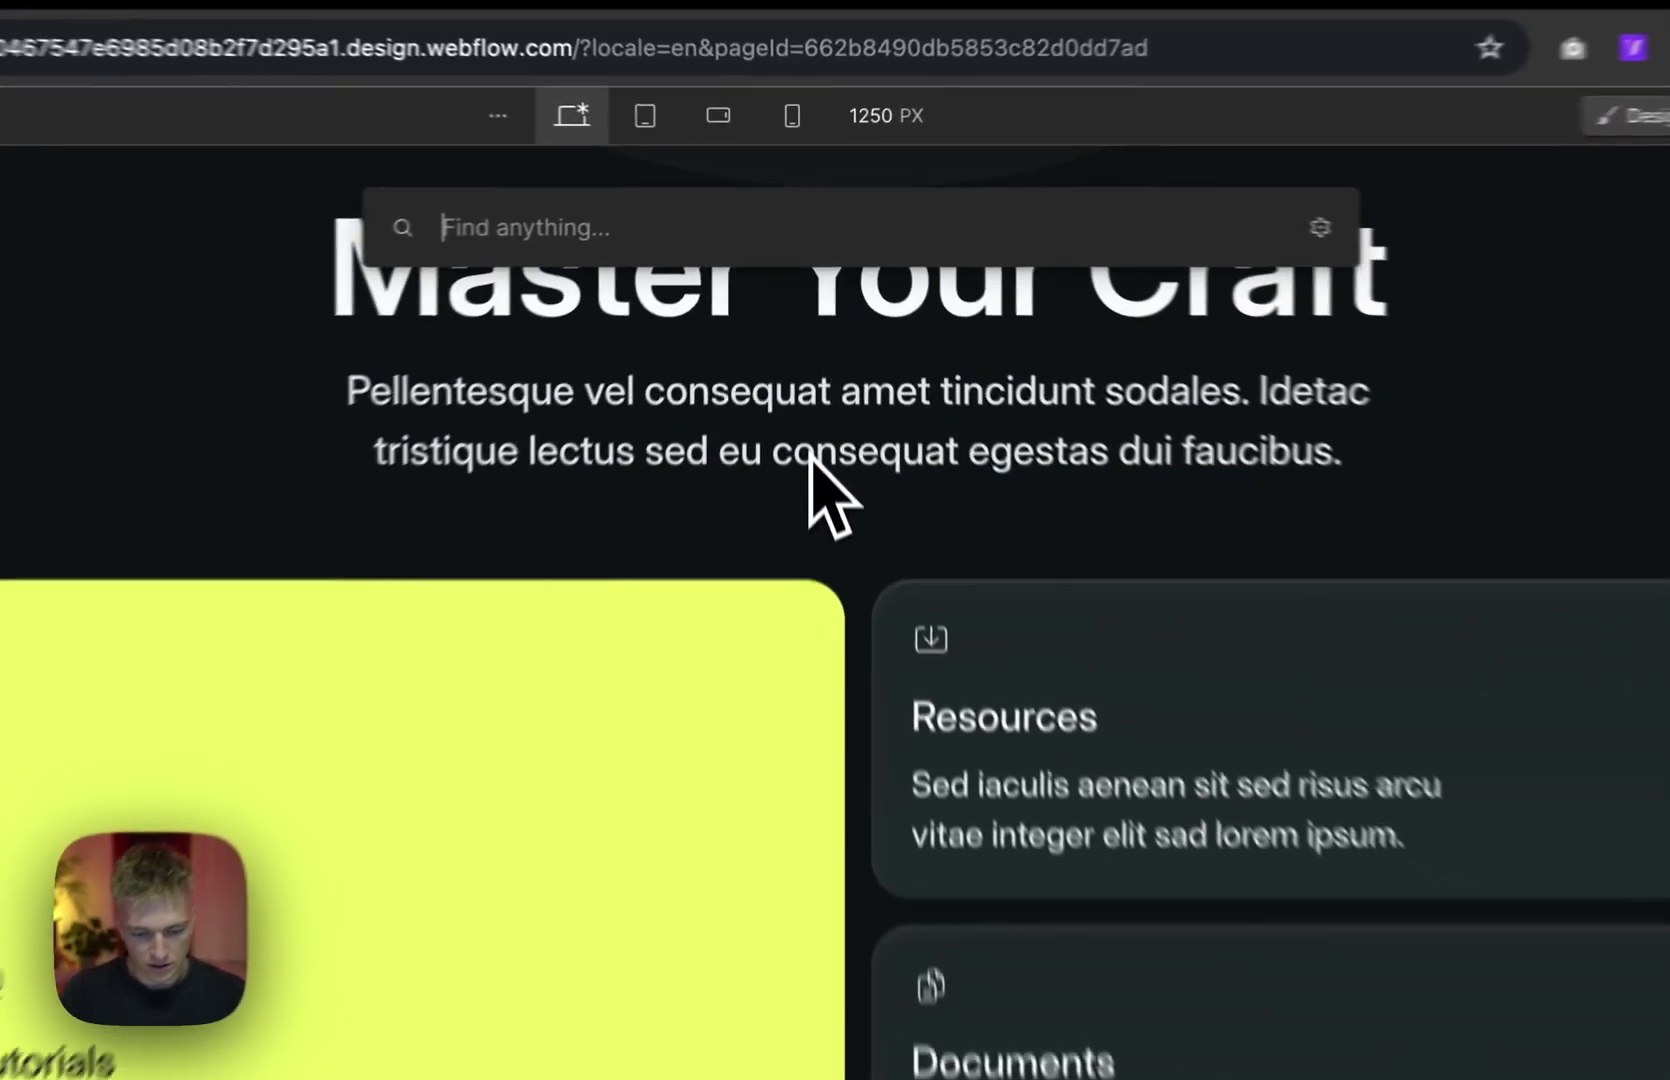
type("tut")
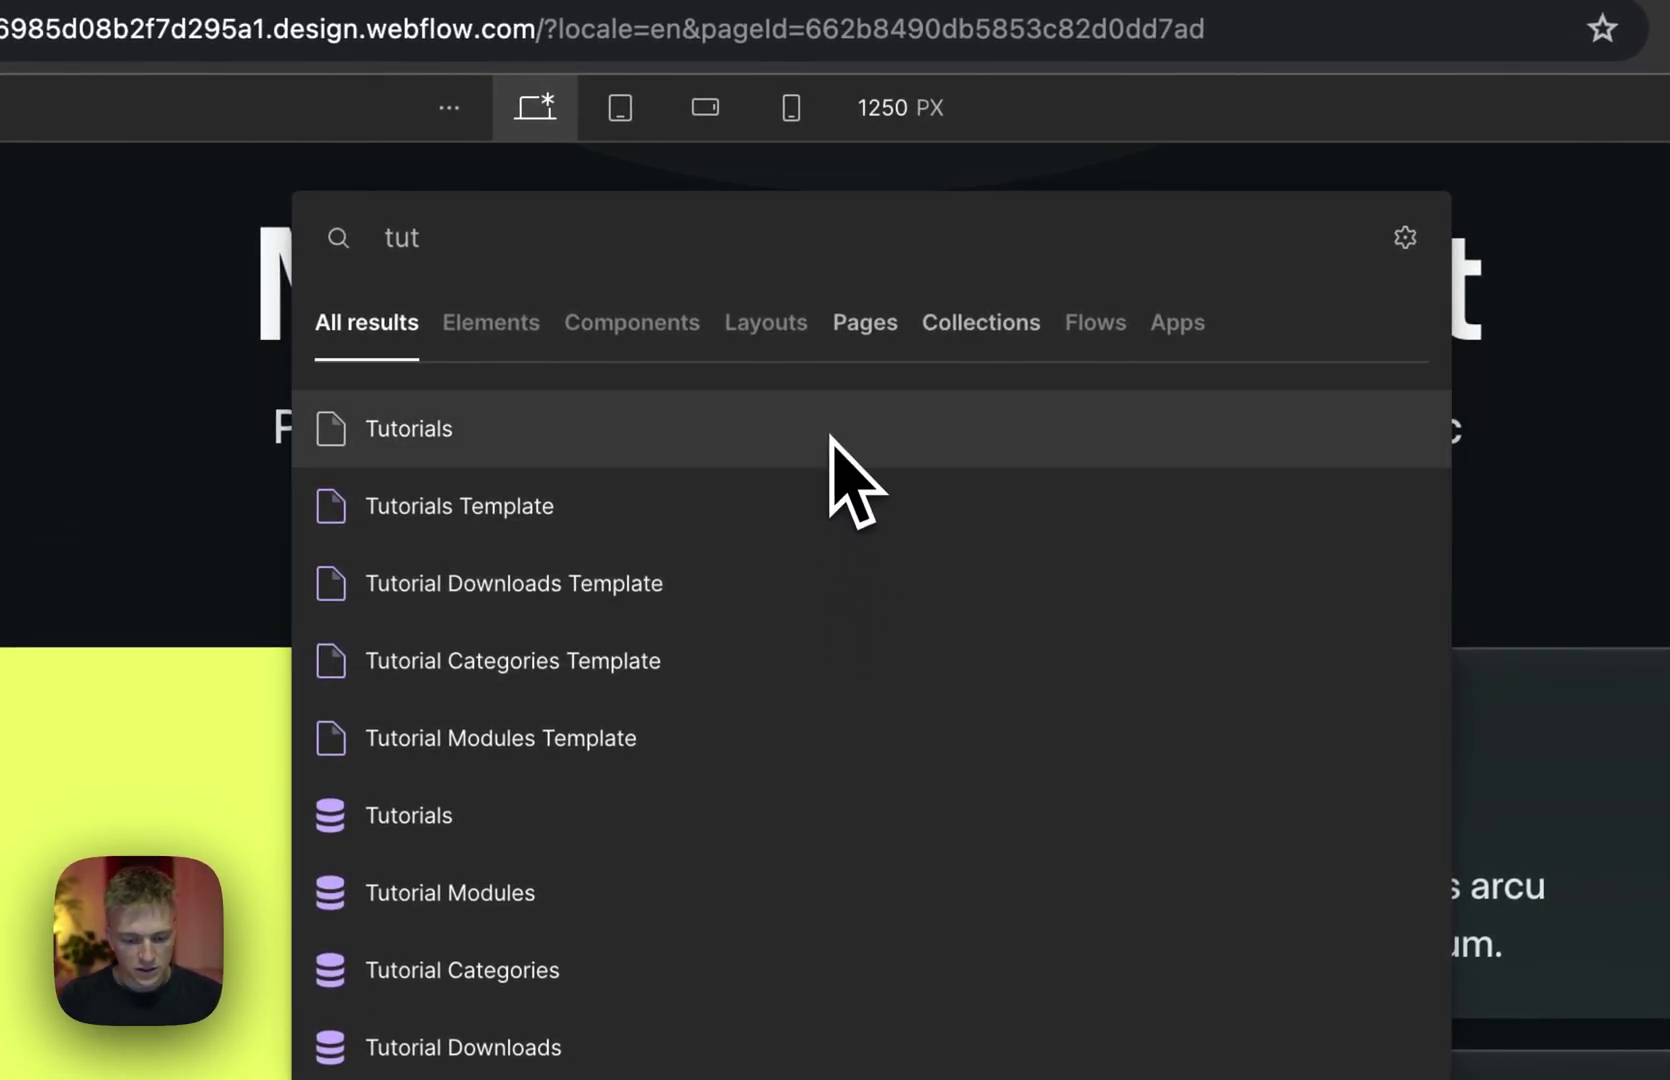
left_click(831, 437)
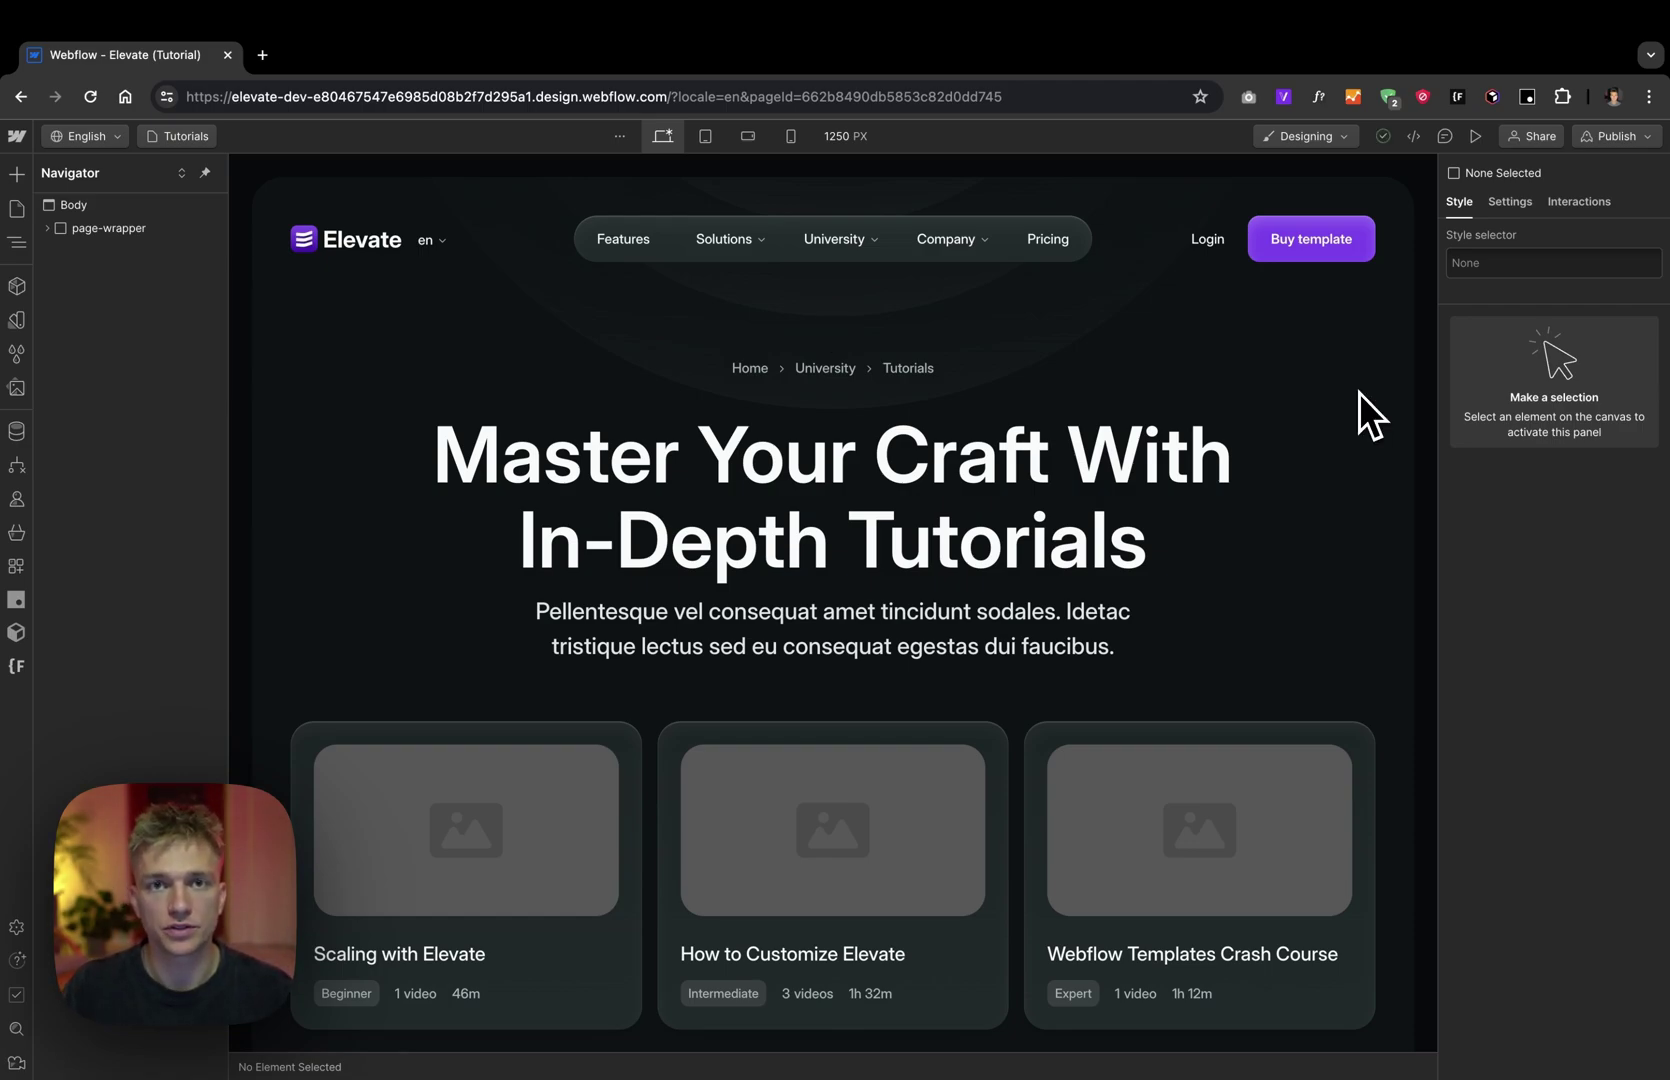
Step: Open the Resources page through a quick search for 're' and scroll through it
key("super+e")
type("re")
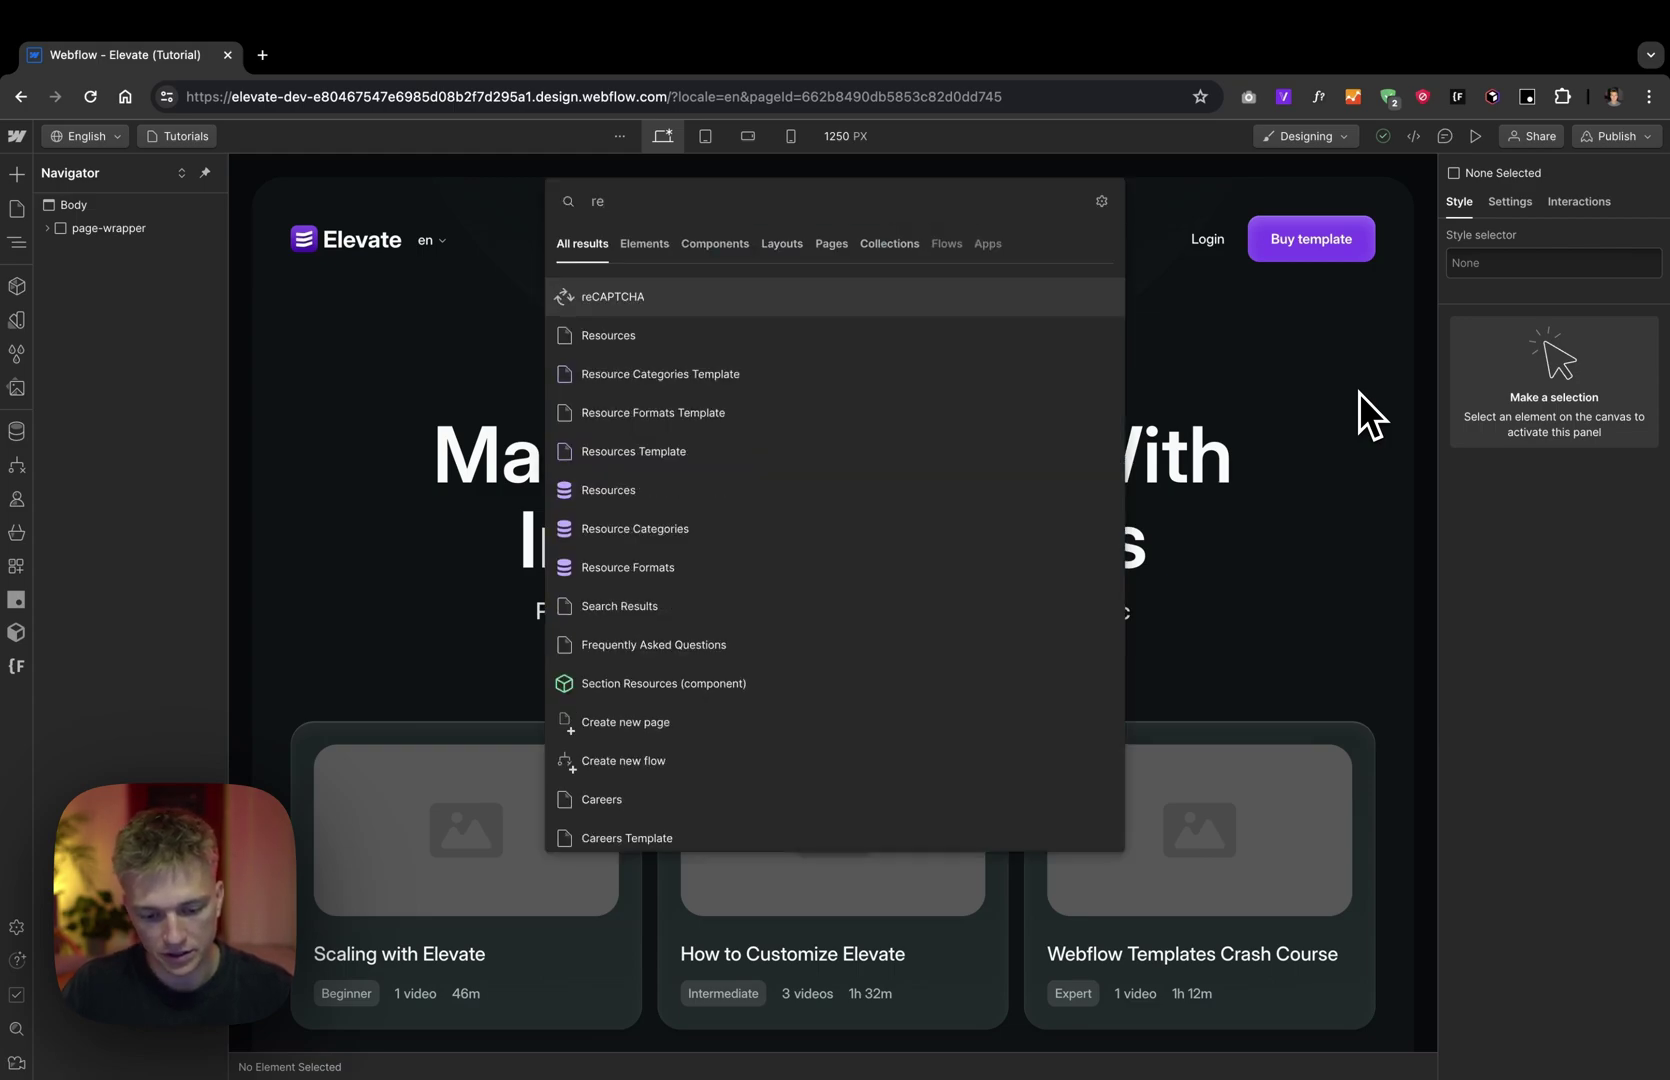
key("Down")
key("Return")
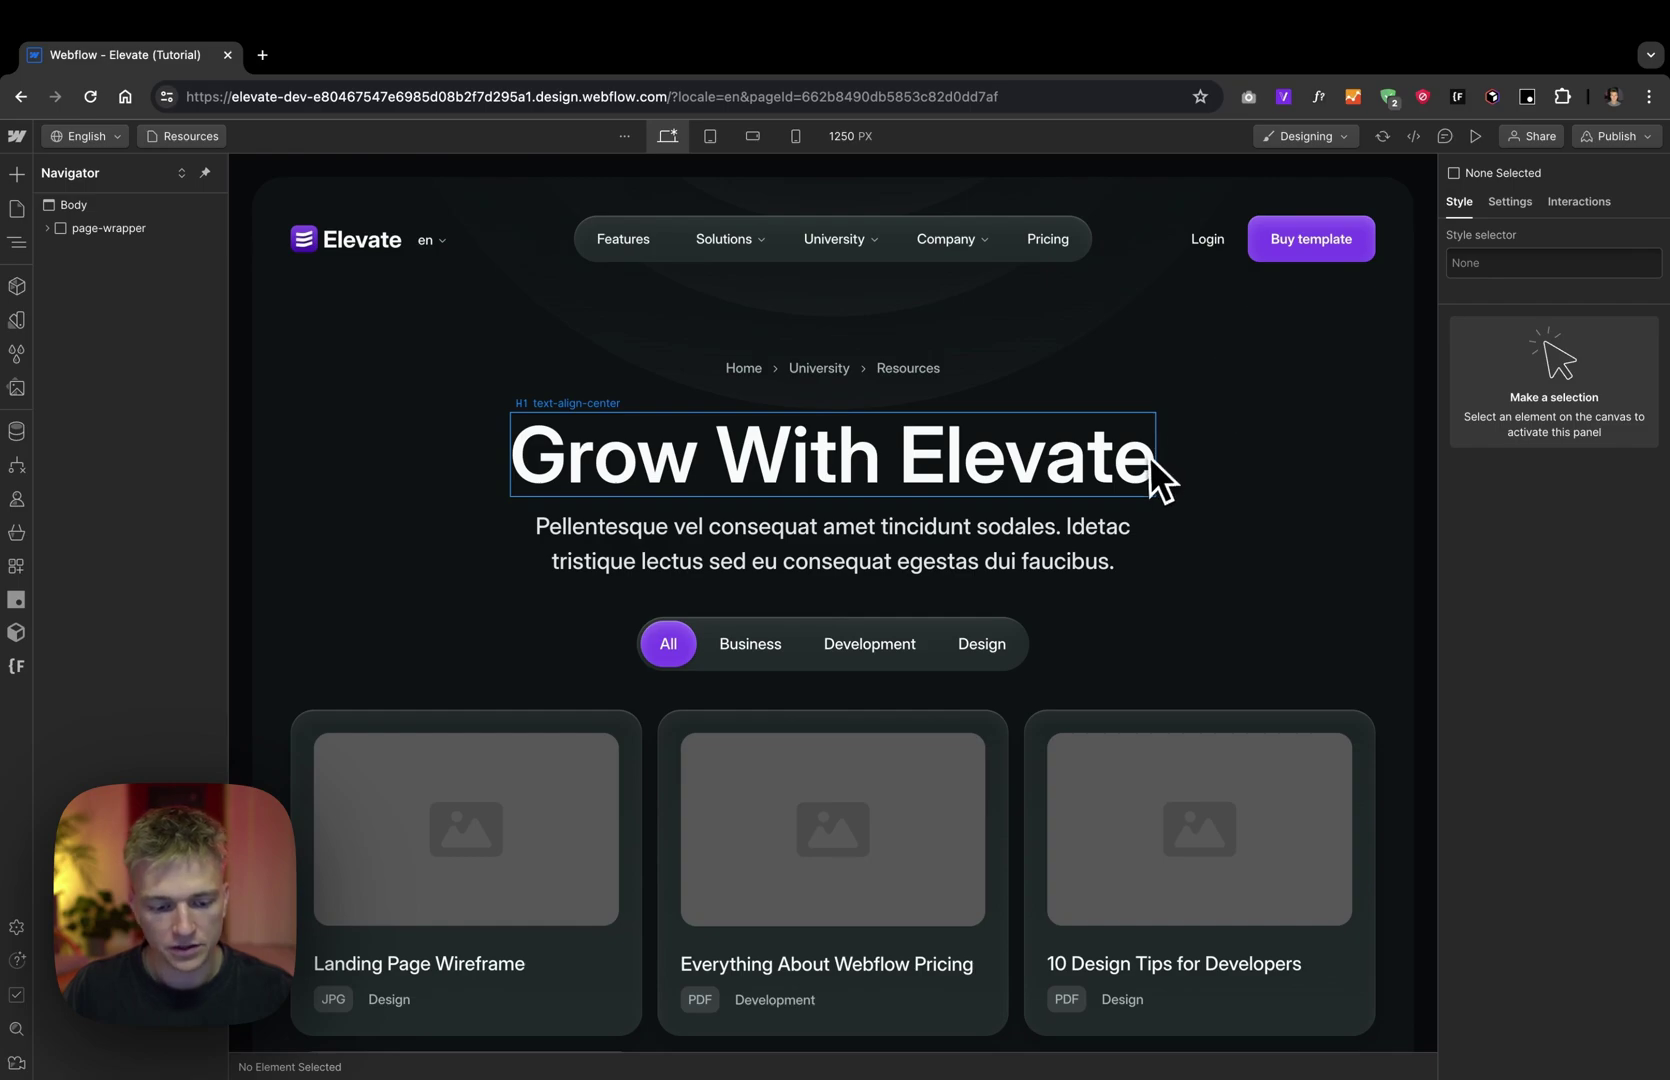
scroll(1031, 500, "down", 1)
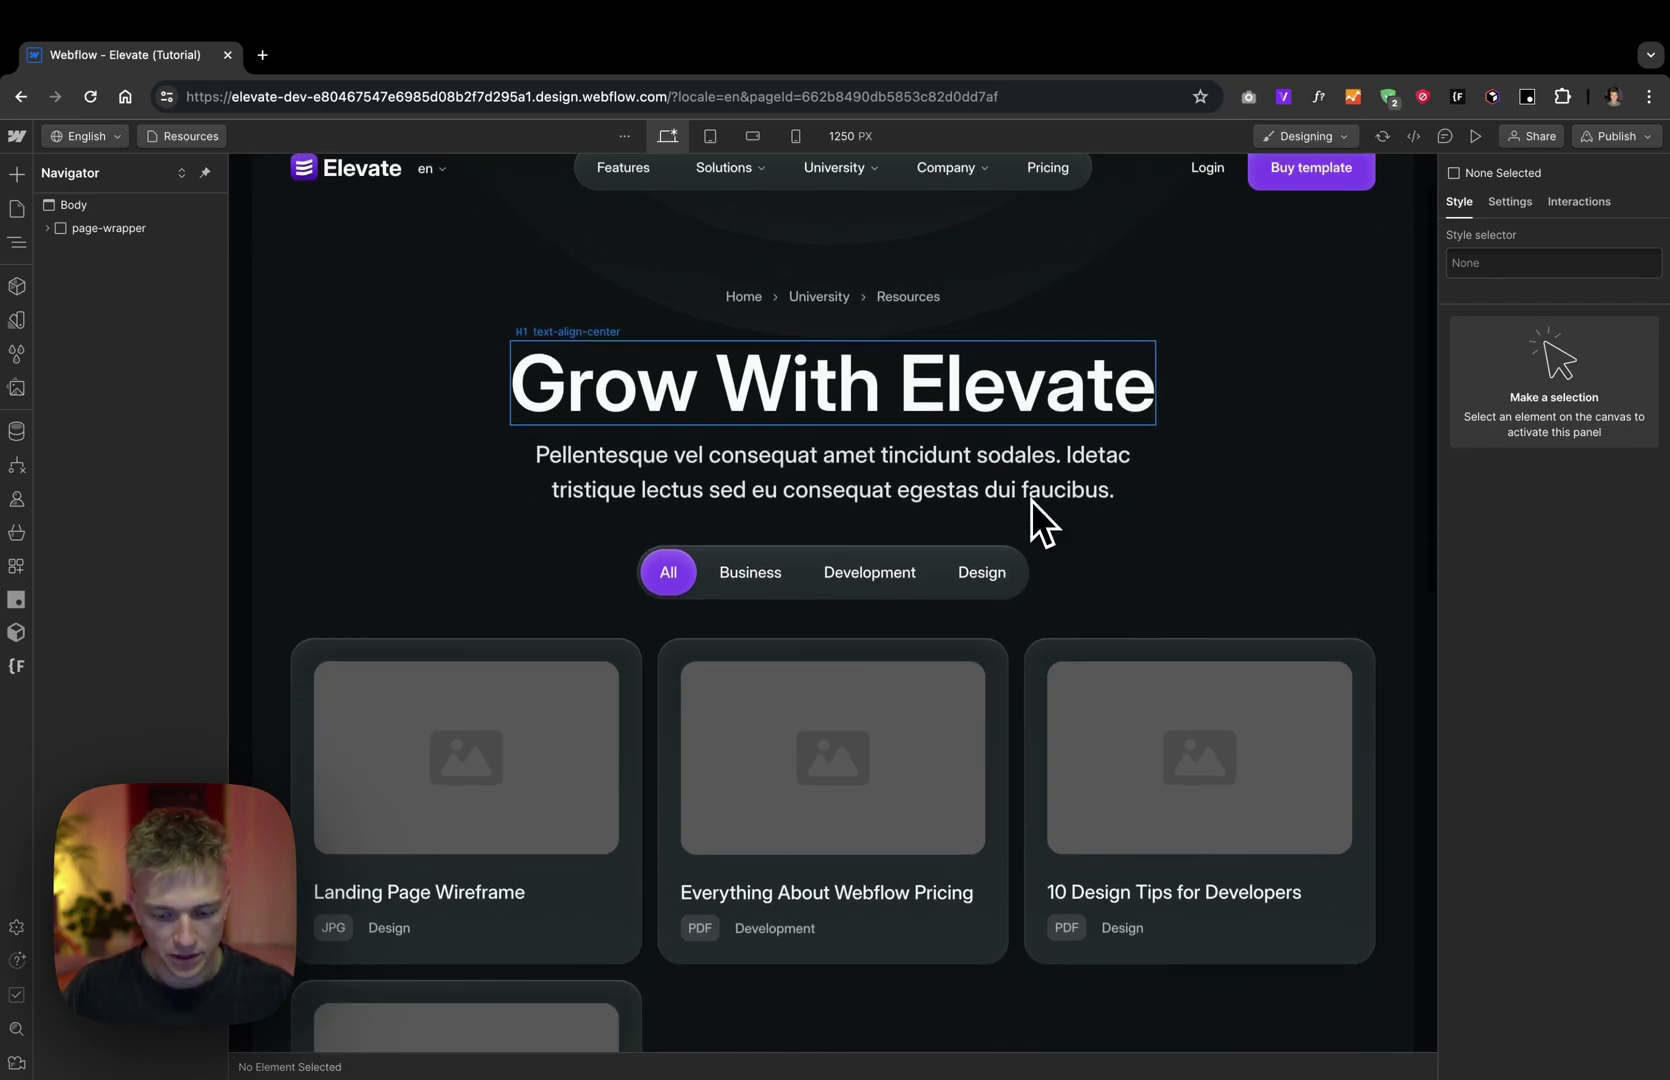
scroll(1257, 632, "down", 1)
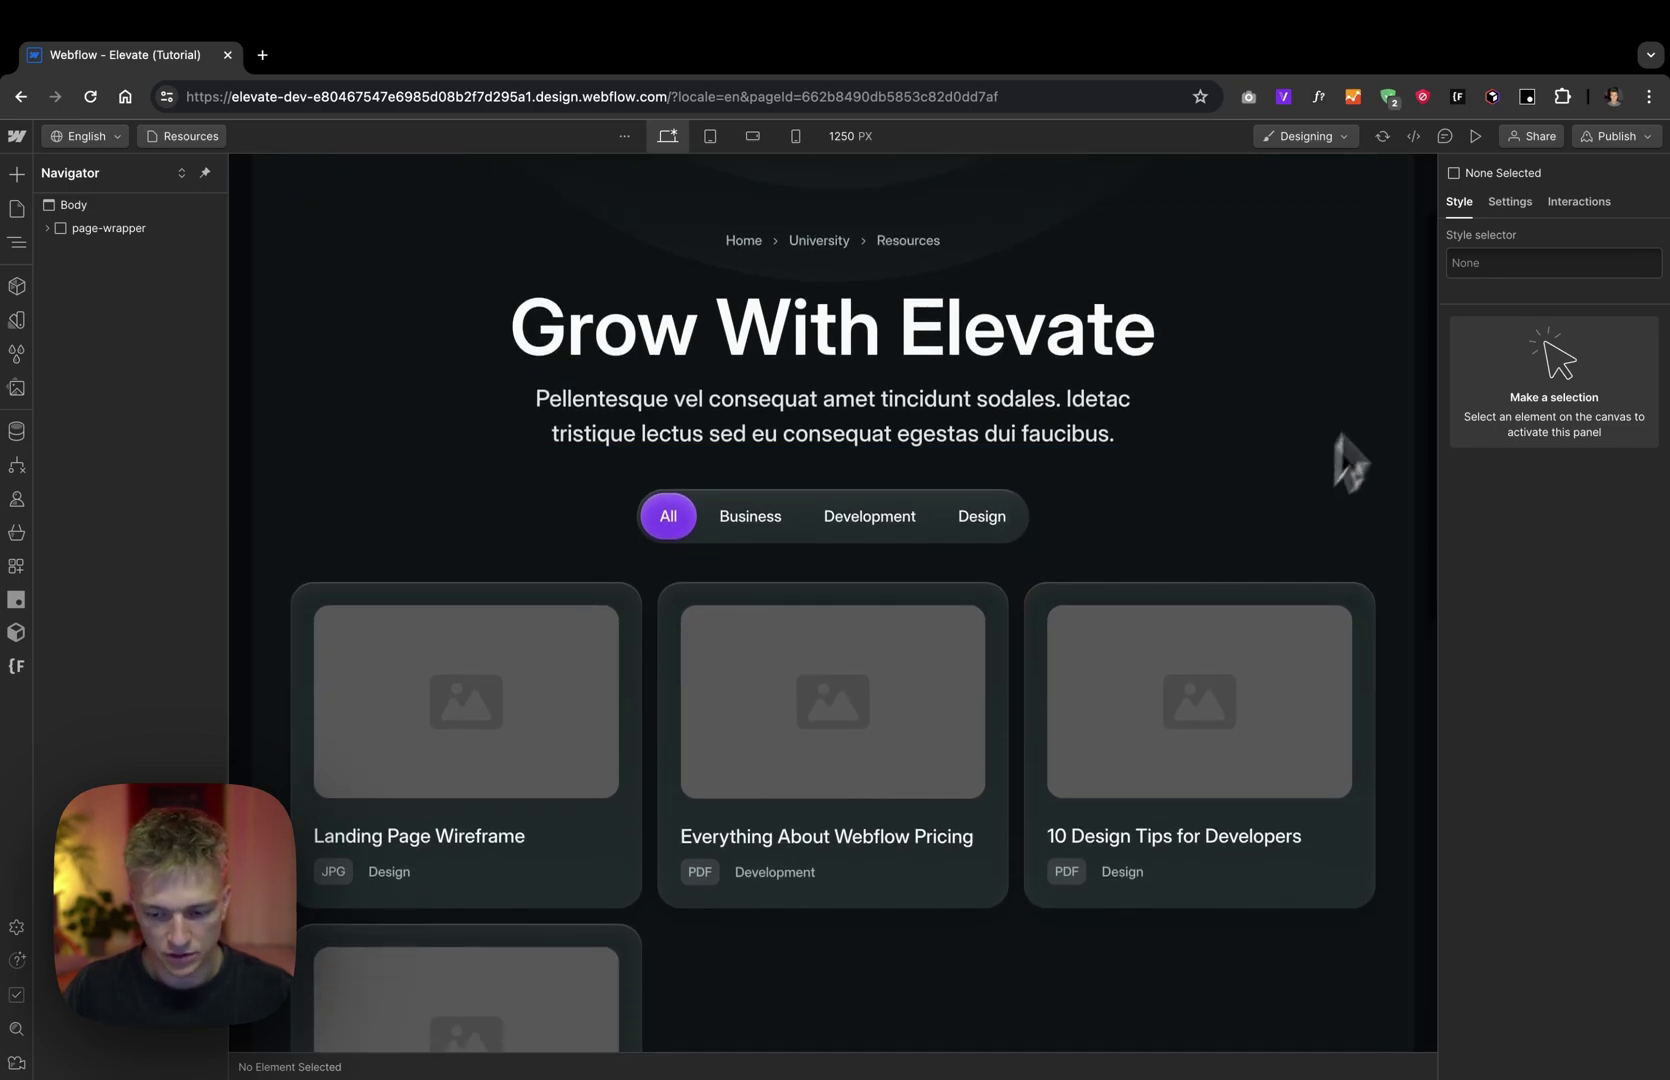
Step: Preview the site and open the Everything About Webflow Pricing resource
left_click(1475, 136)
left_click(929, 678)
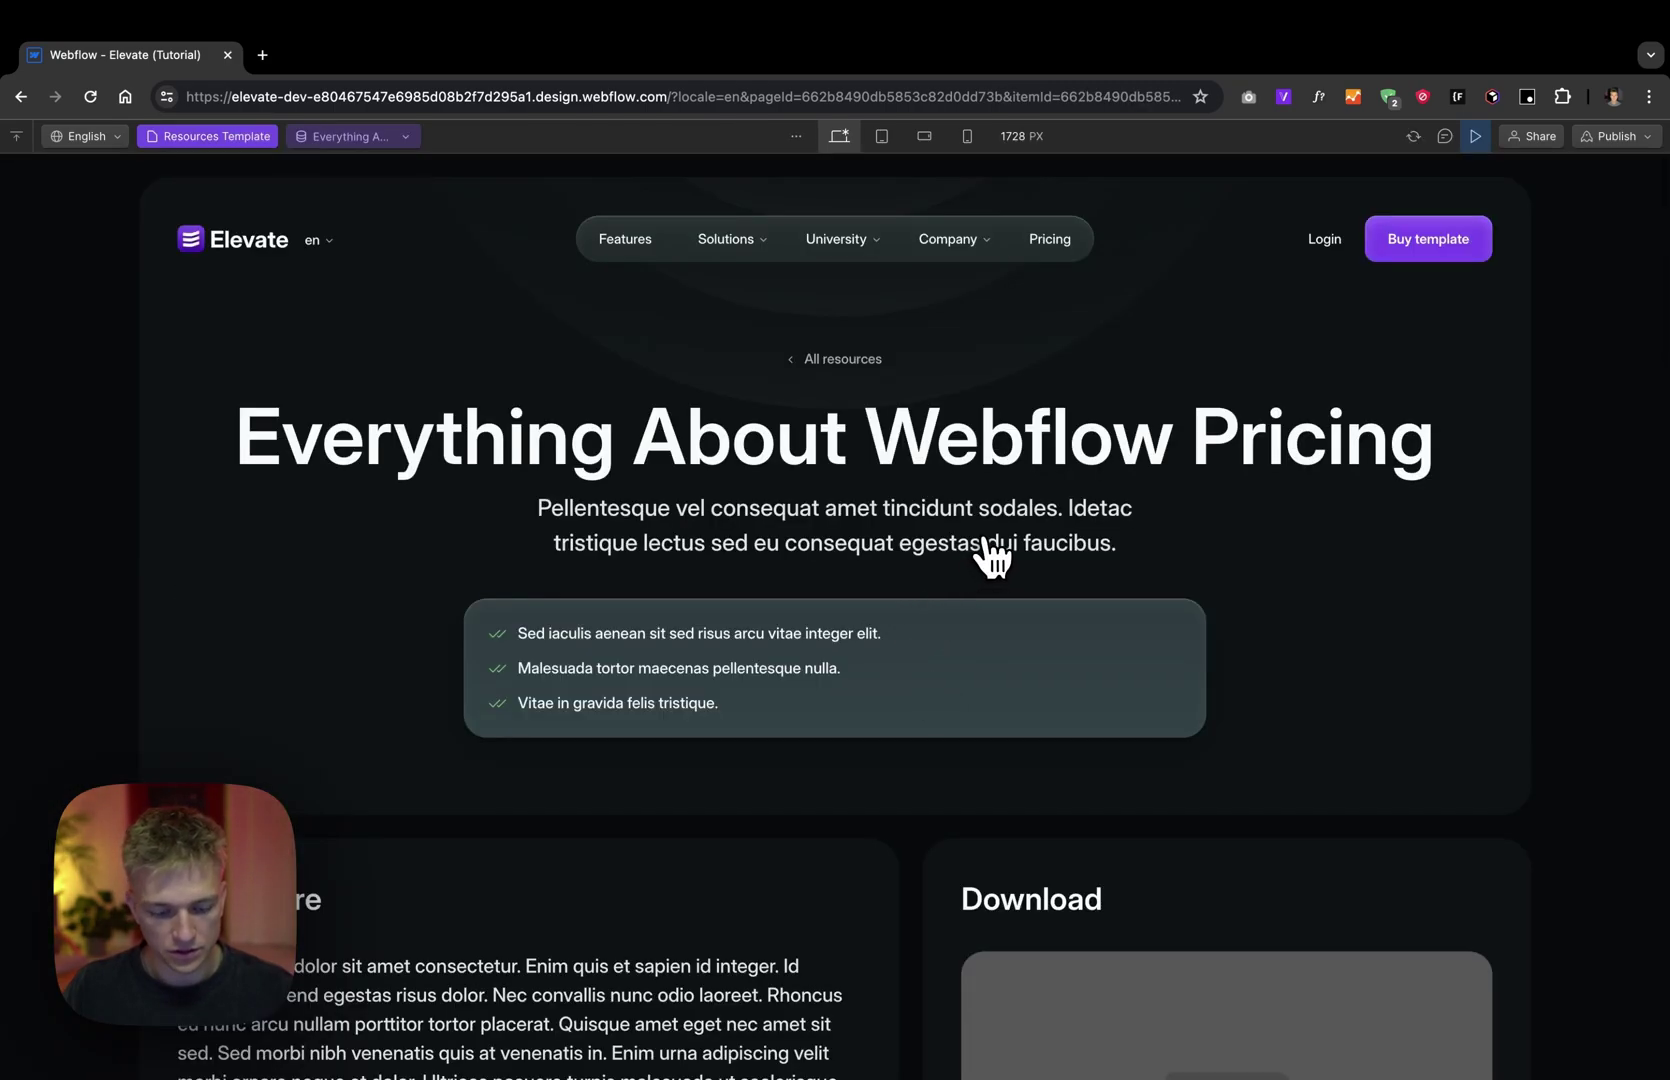
scroll(993, 557, "down", 1)
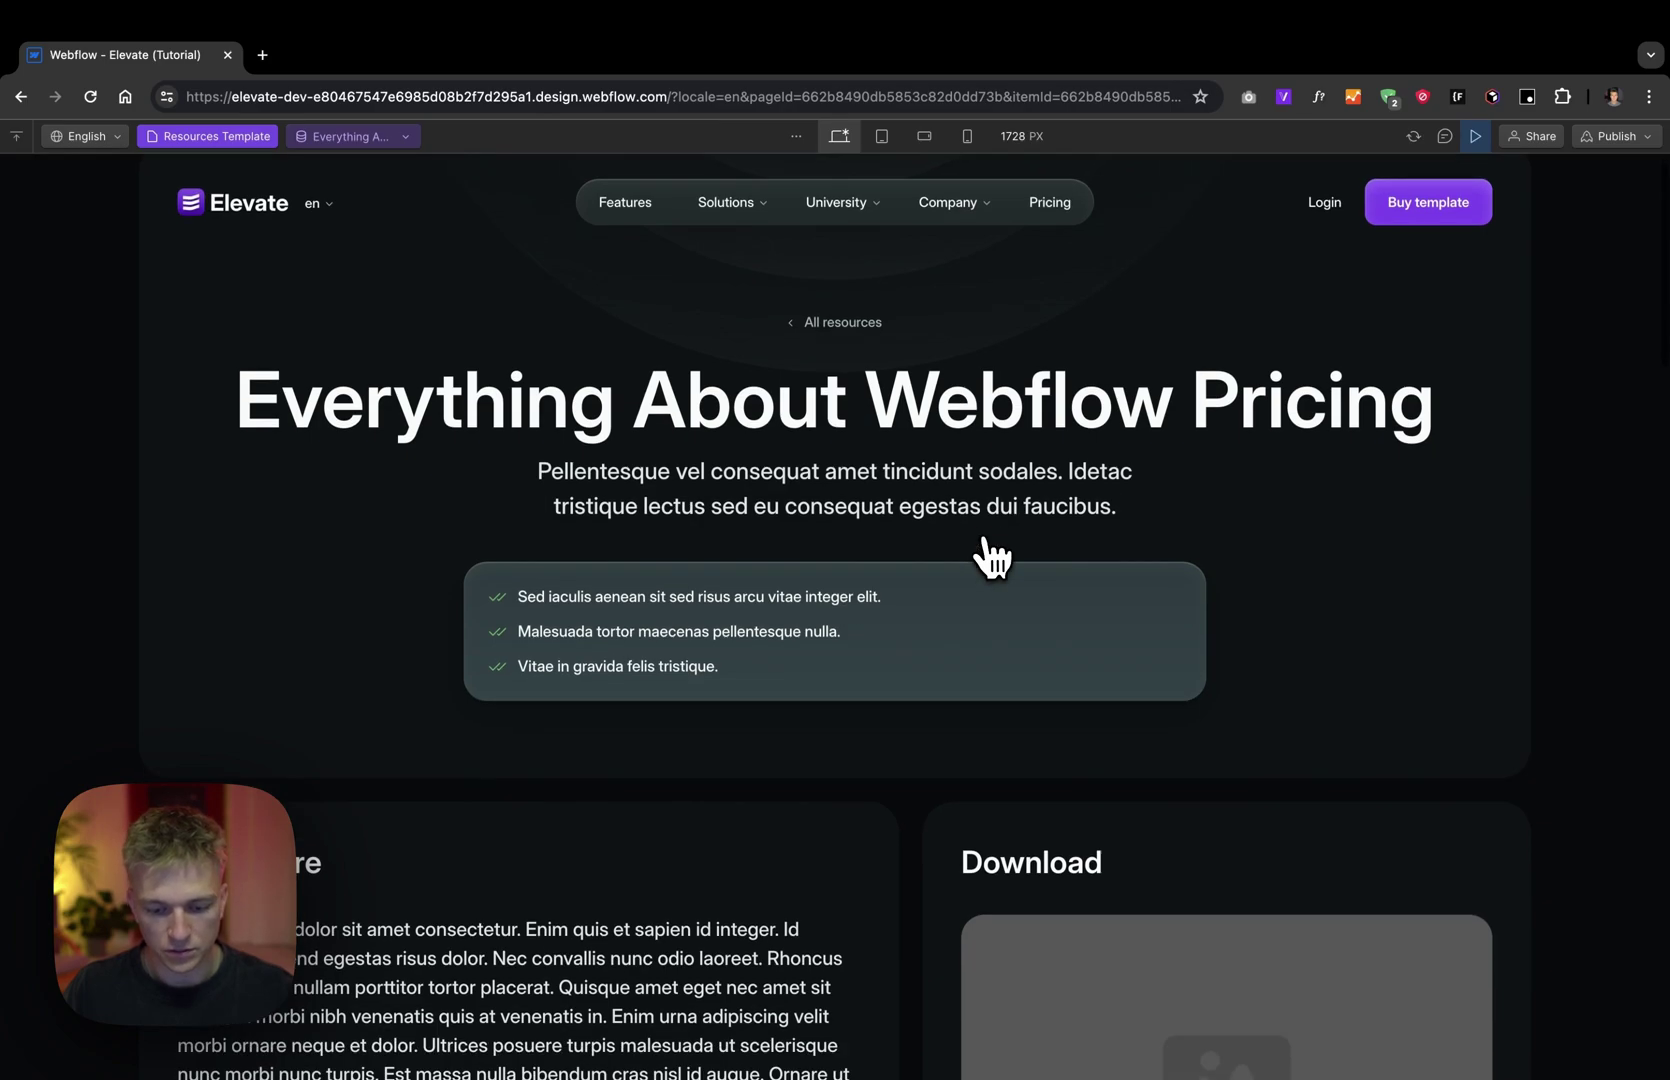
scroll(993, 557, "down", 5)
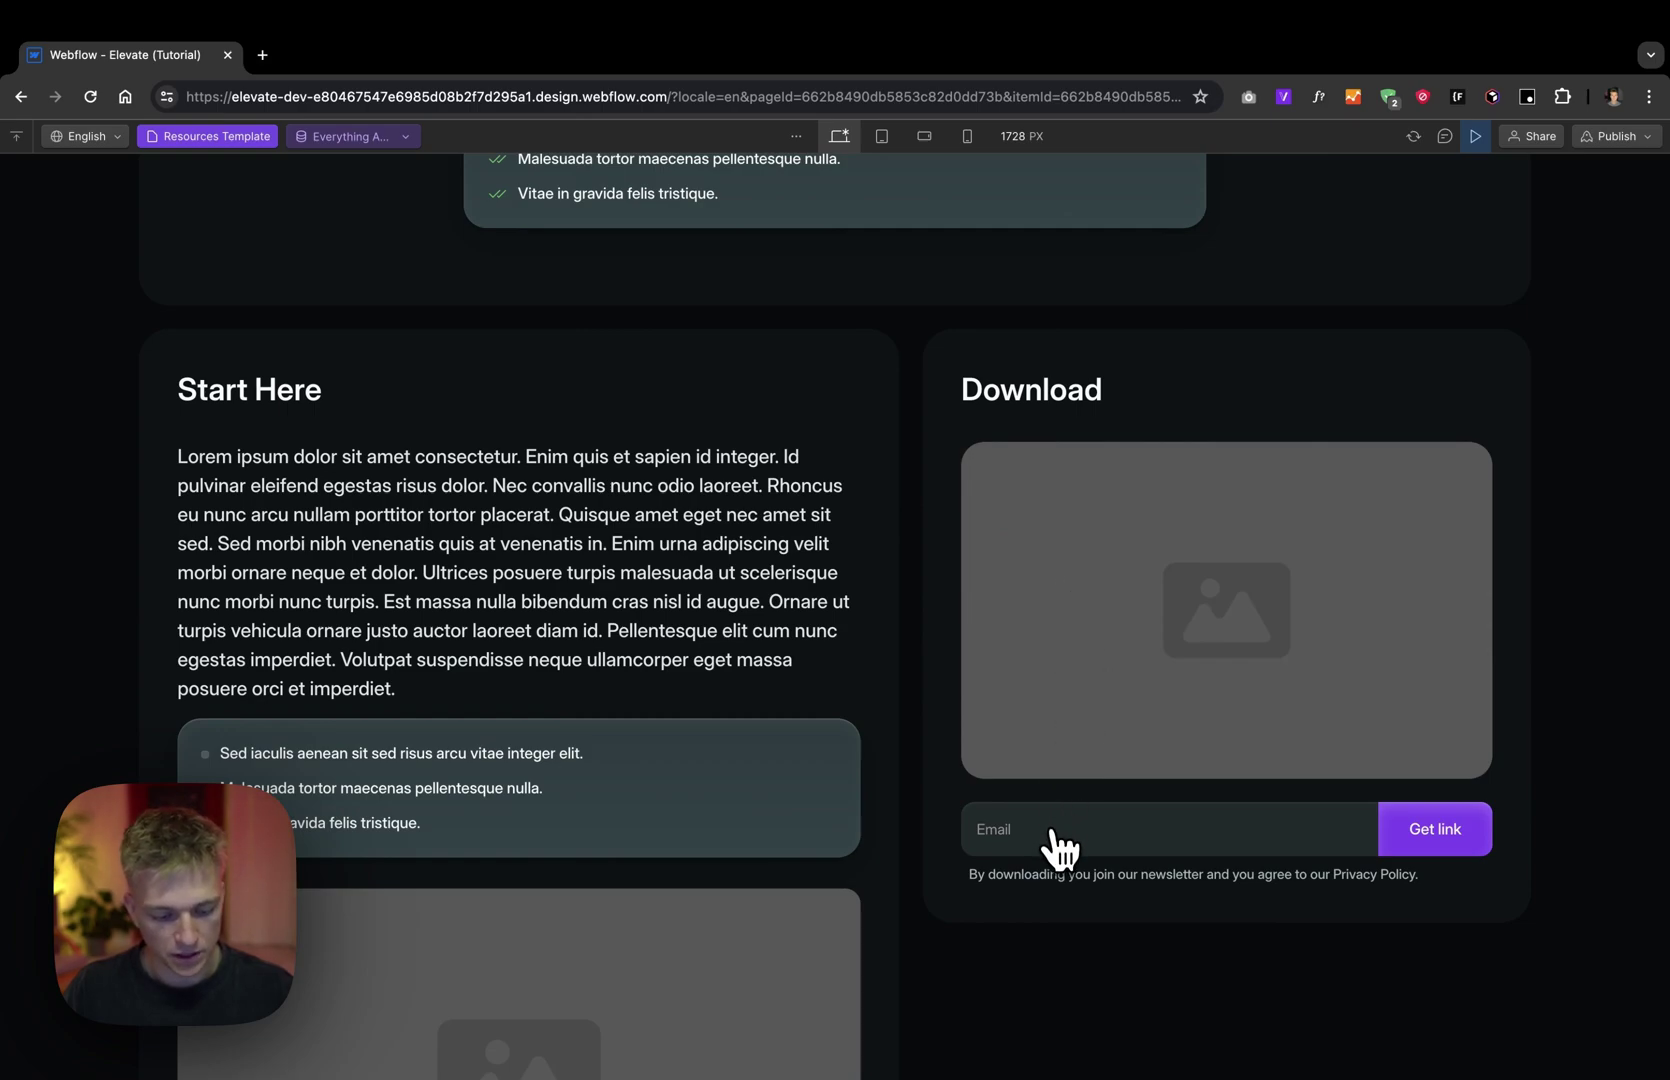
scroll(1060, 848, "up", 5)
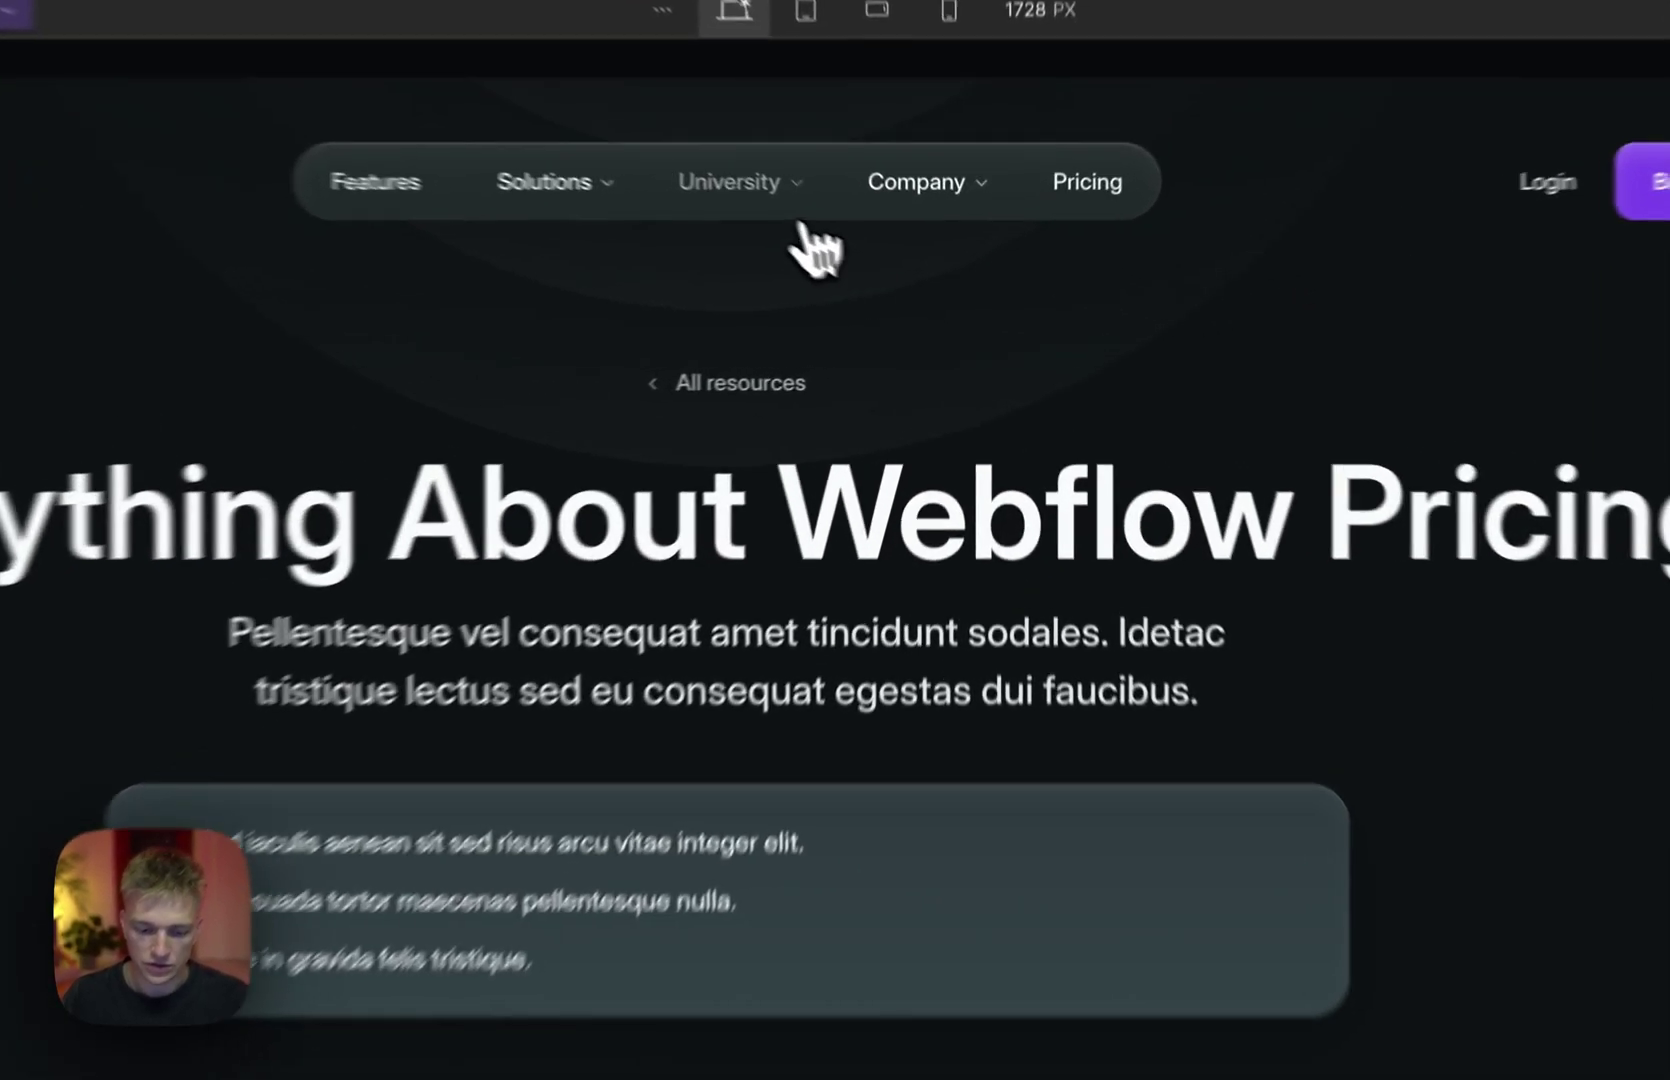
Step: Go to Help docs from the University menu and reach the Streamlining Your Webflow Workflow doc
left_click(852, 248)
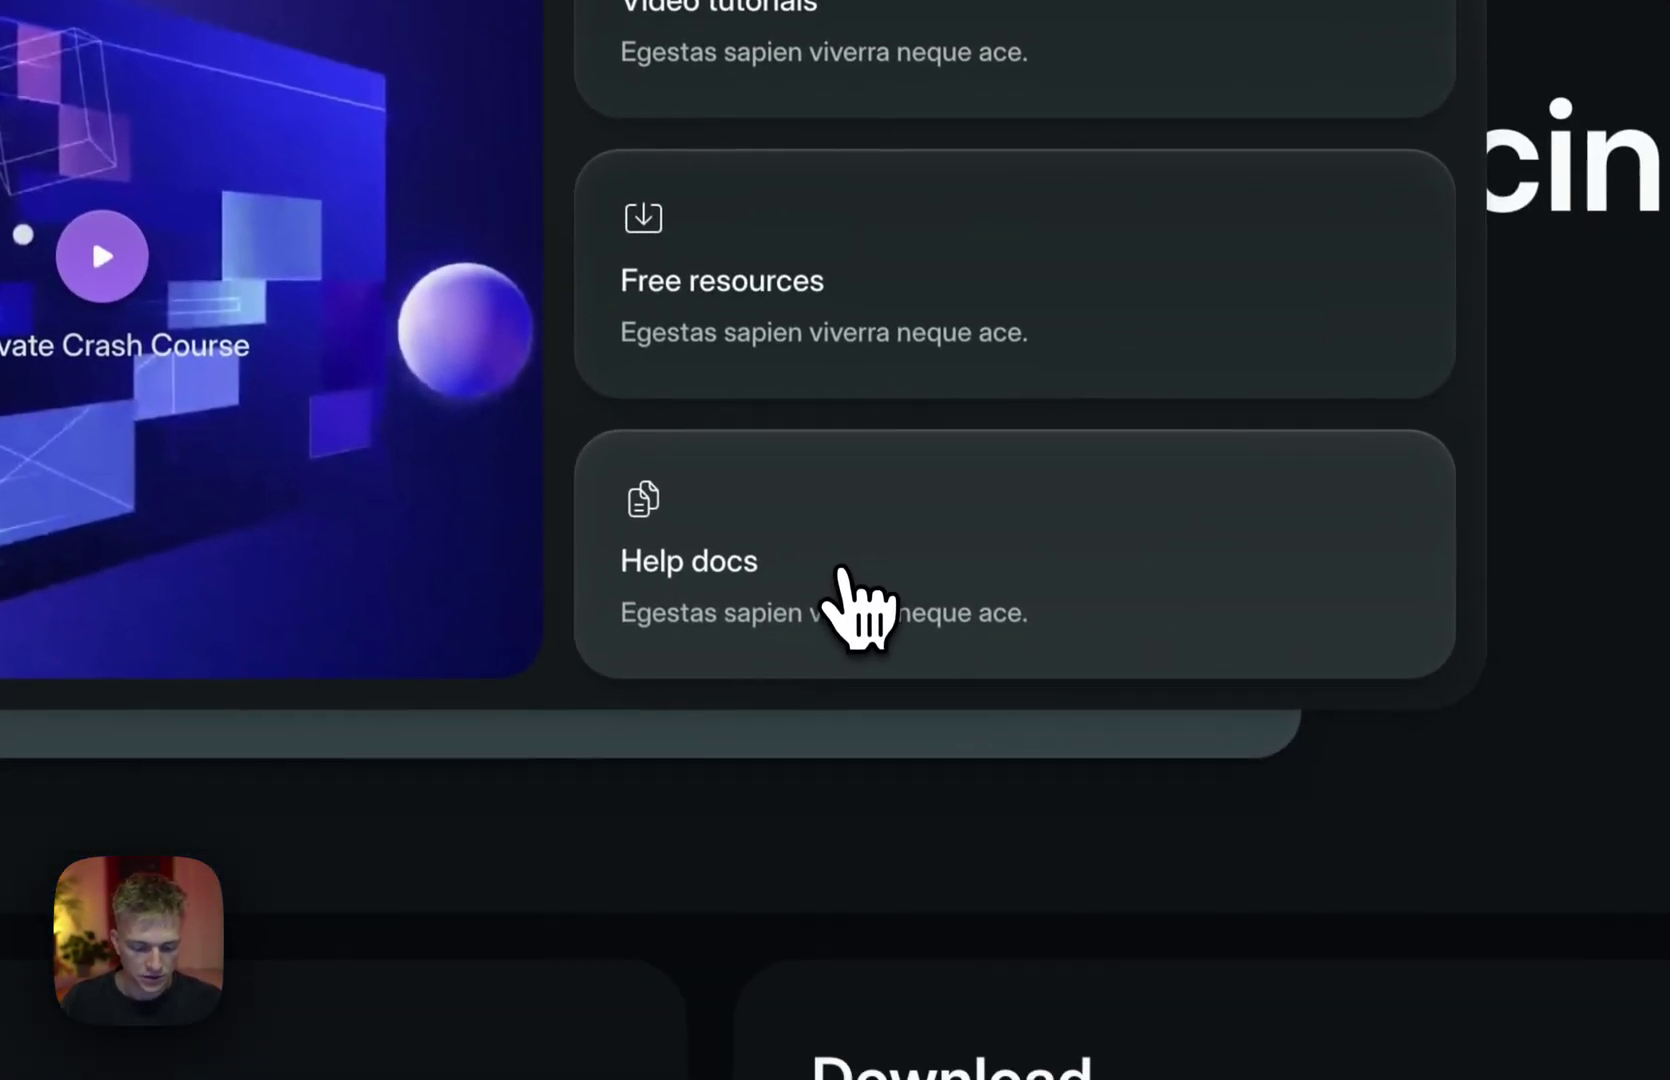
left_click(842, 572)
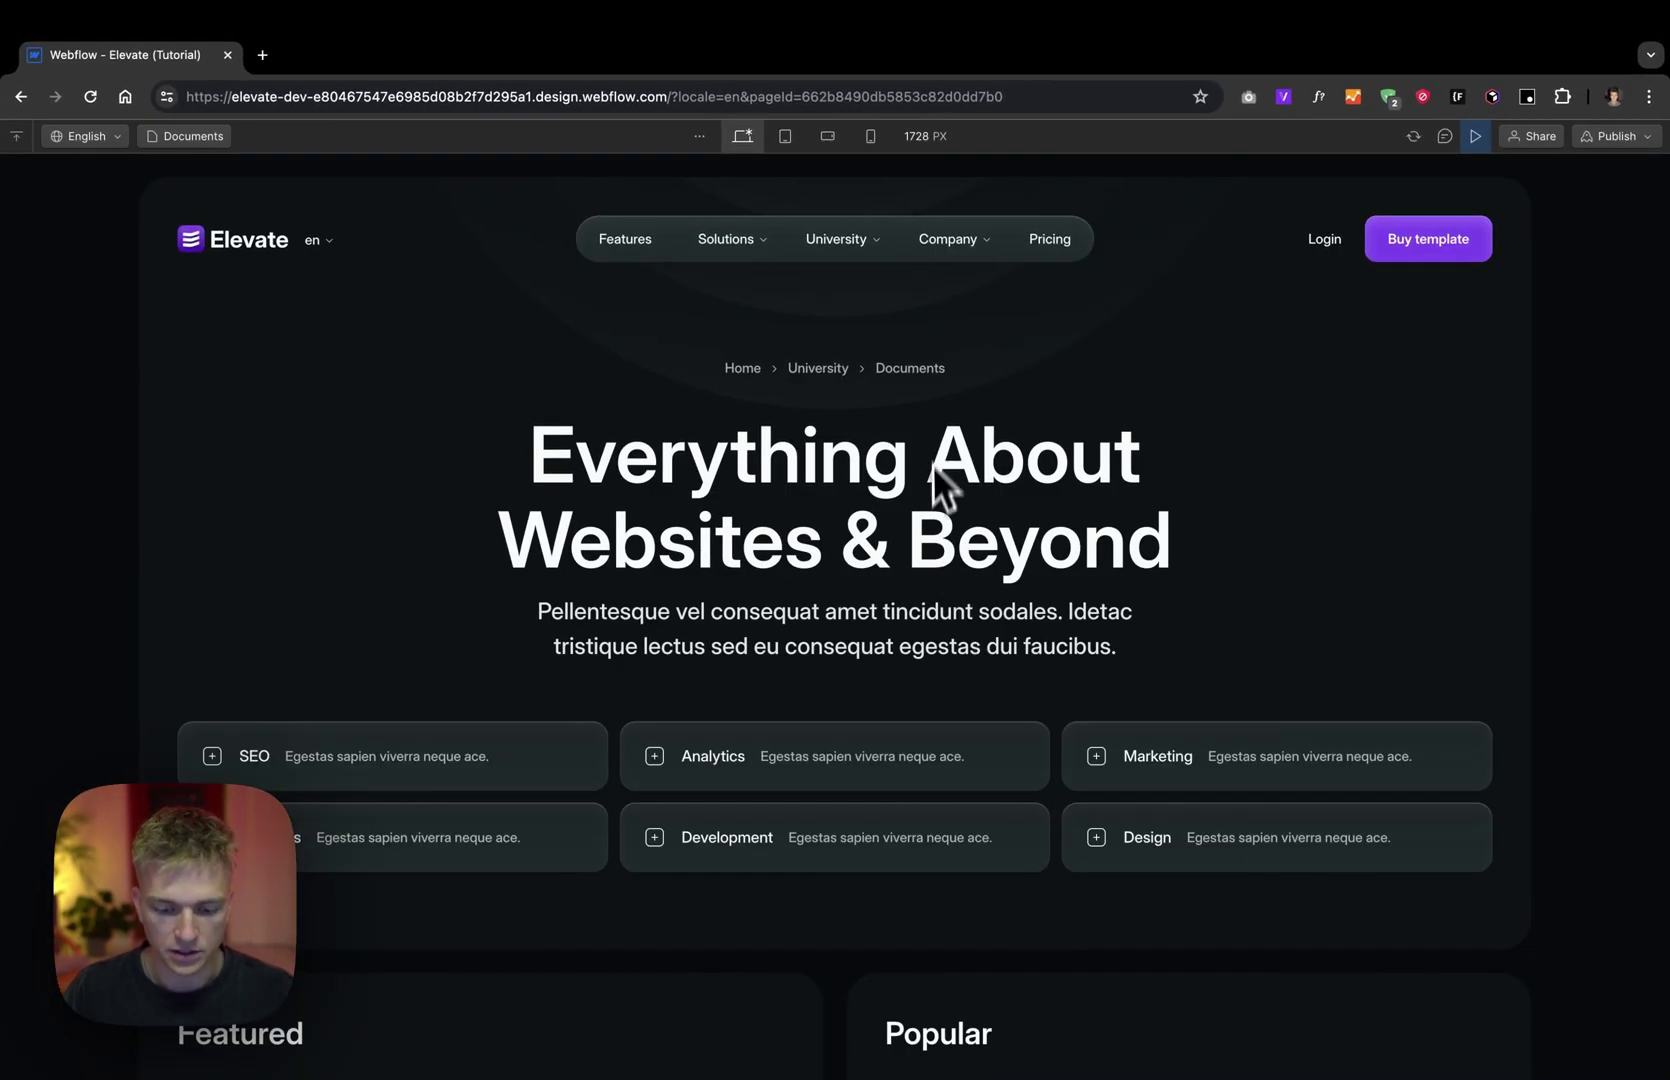
scroll(952, 412, "down", 5)
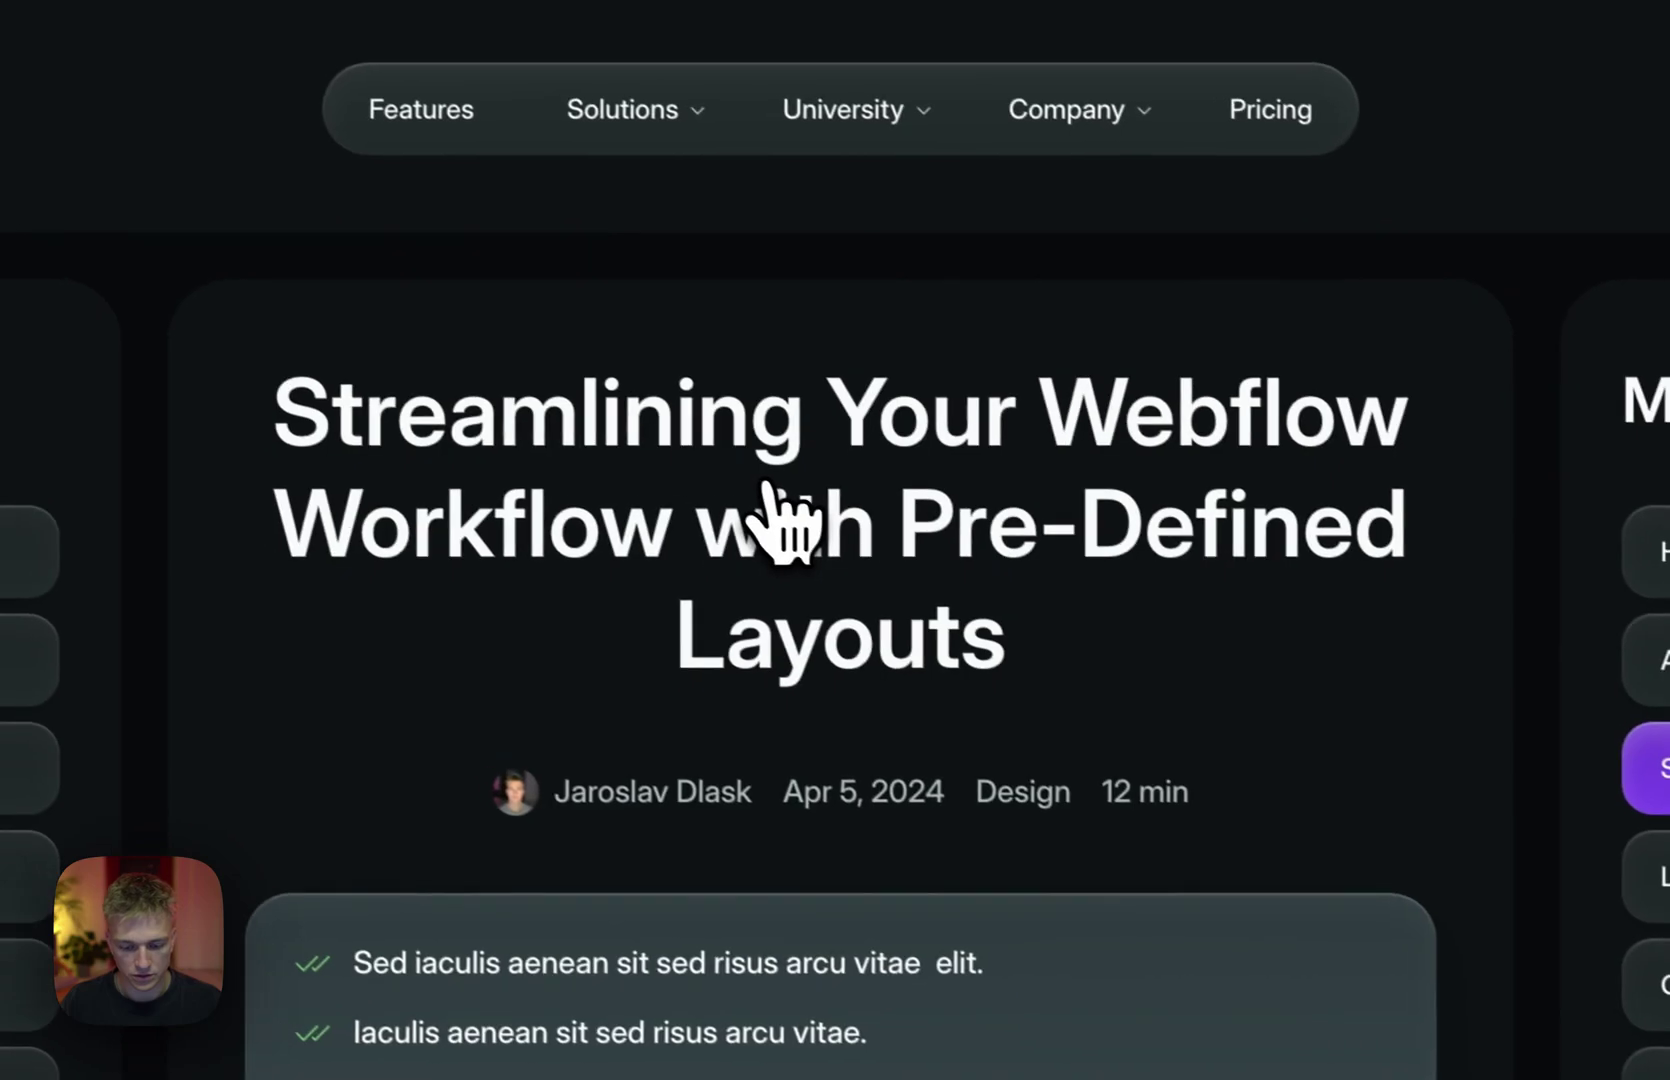
scroll(800, 460, "down", 15)
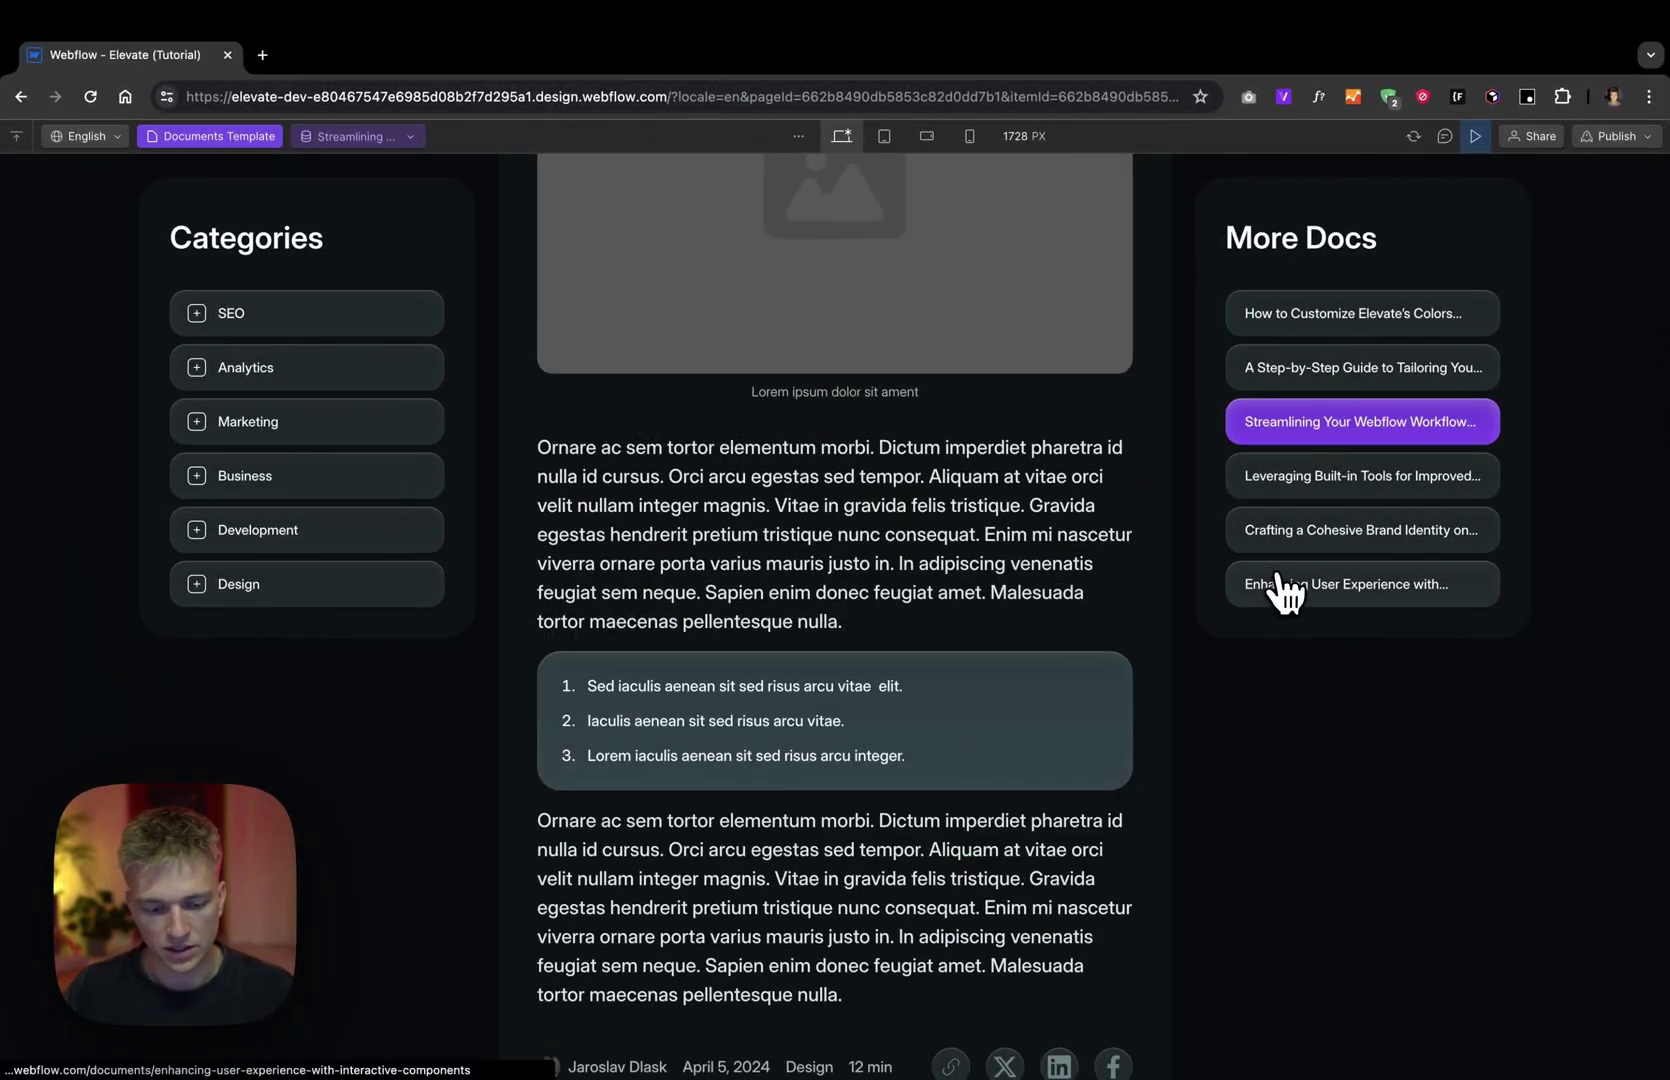
scroll(925, 453, "down", 6)
scroll(925, 453, "up", 20)
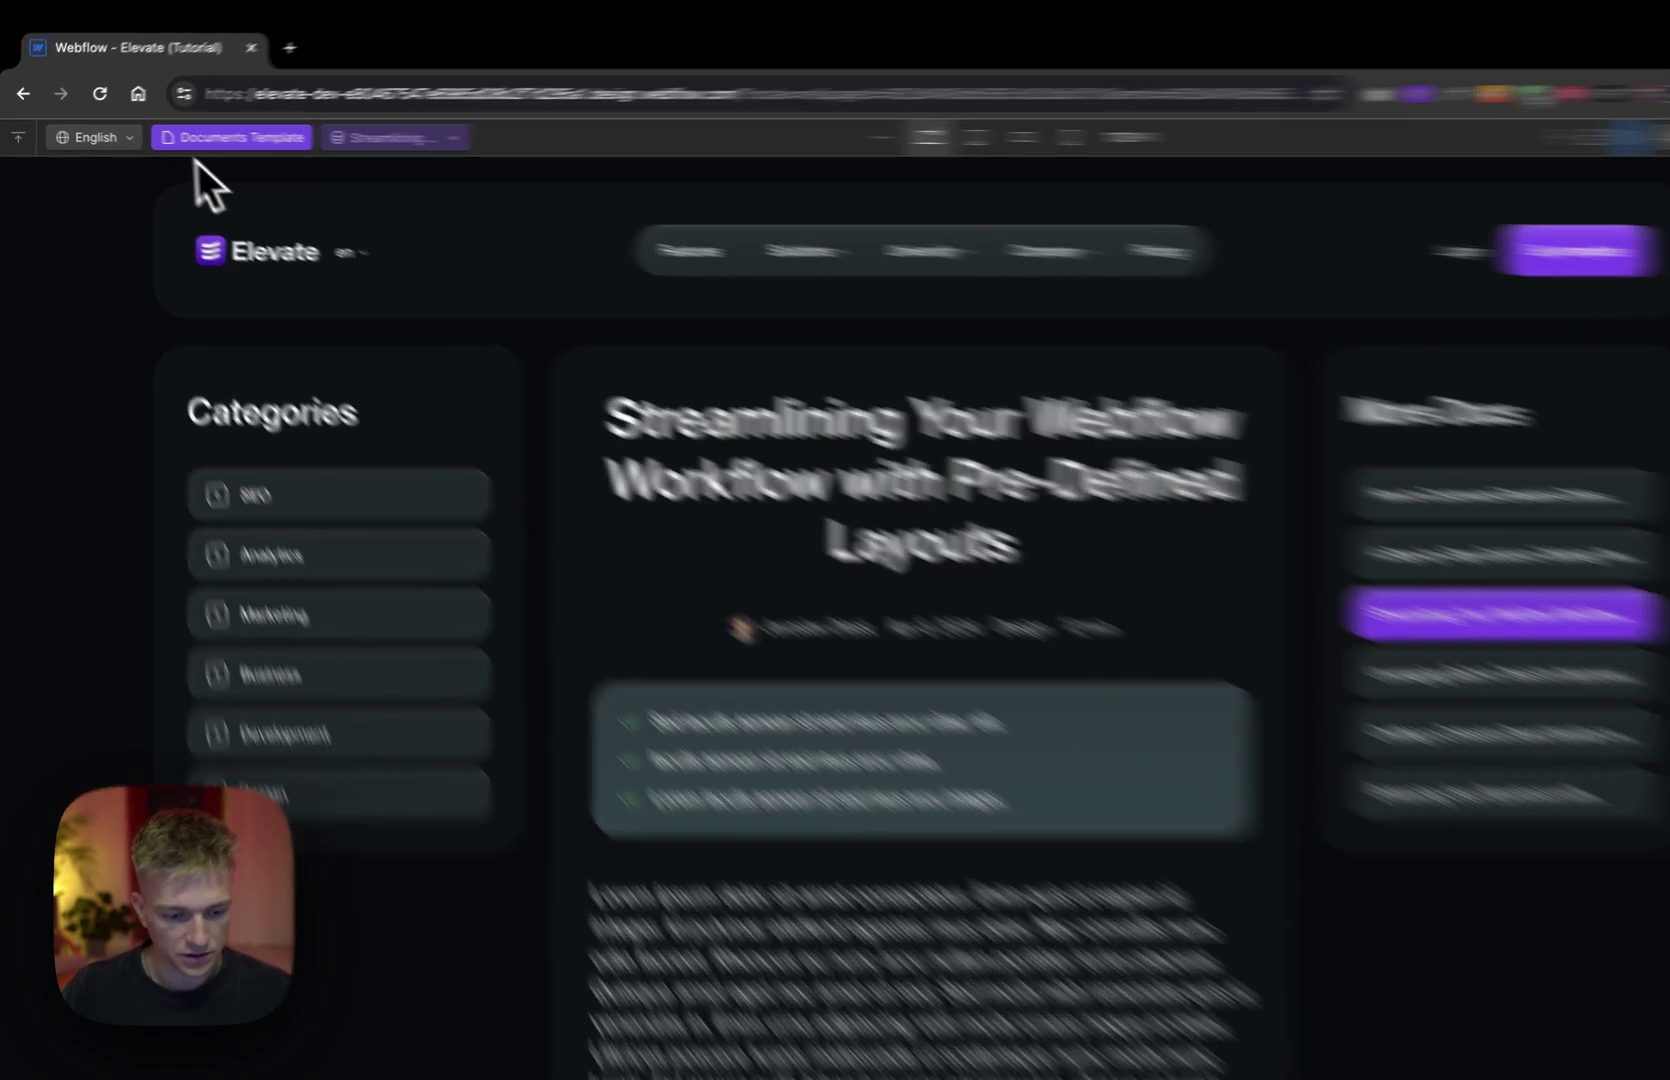
Step: Use the pages list to reach the Senior UX Designer listing in the Careers collection
left_click(200, 138)
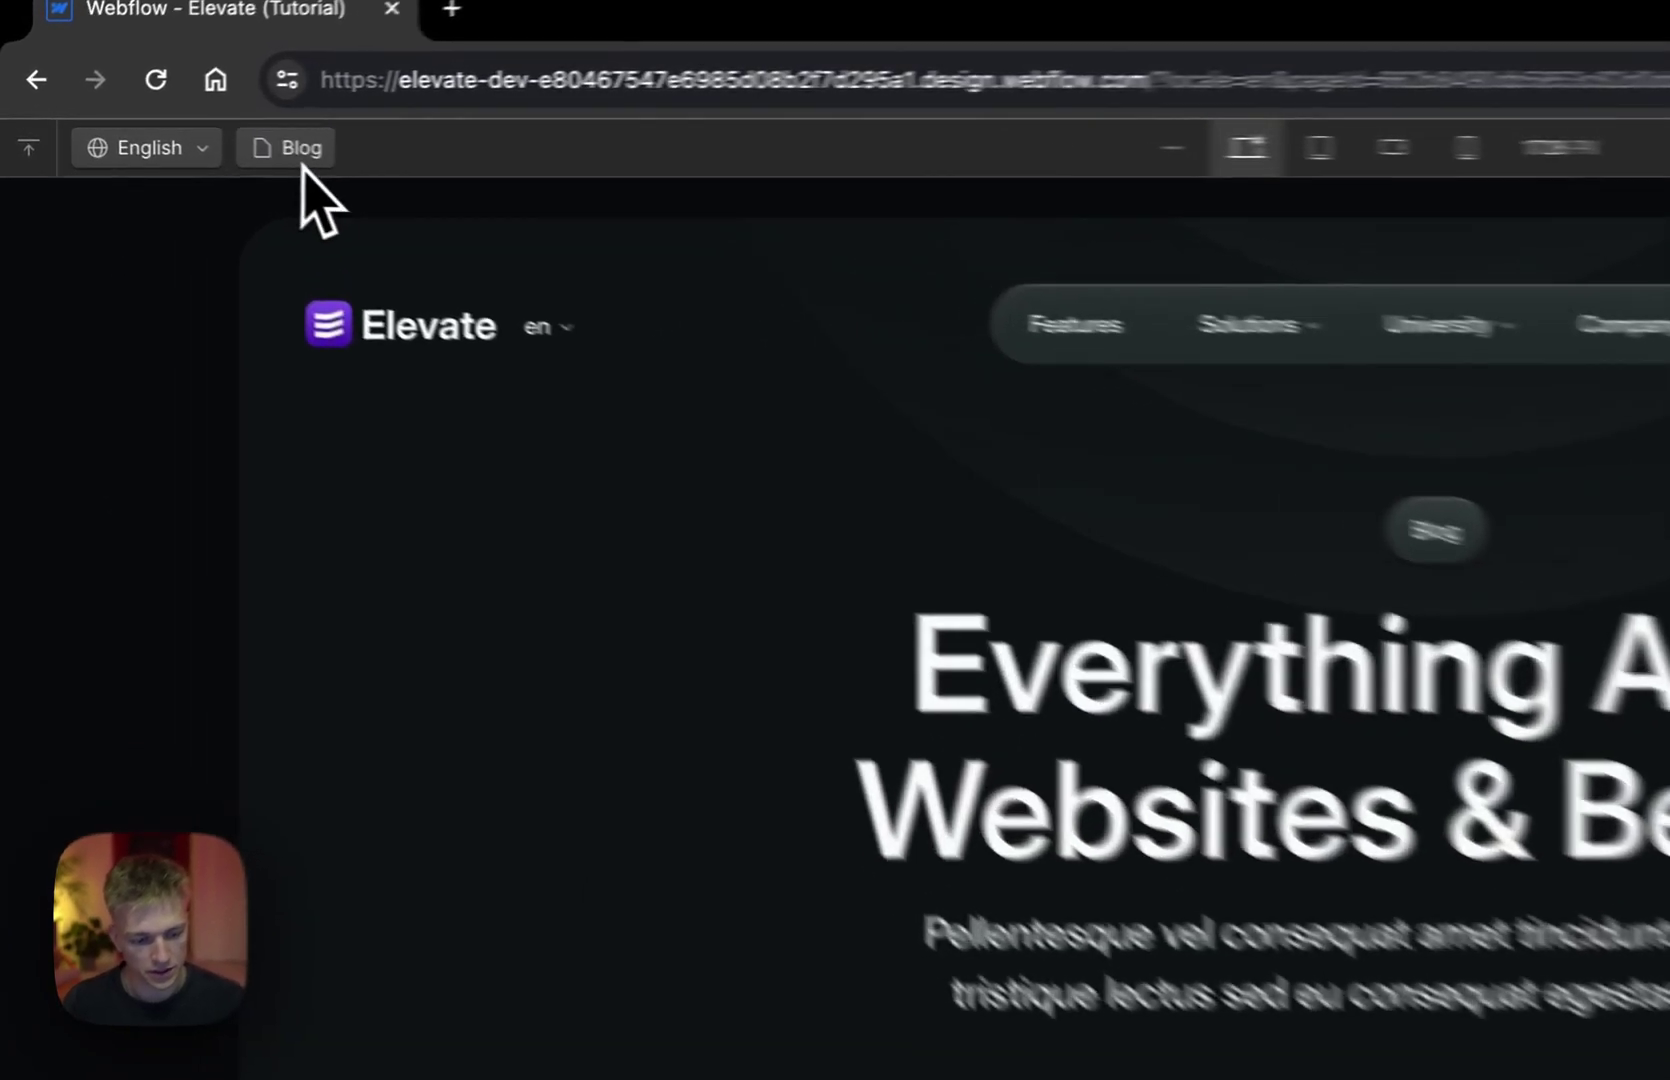
left_click(167, 141)
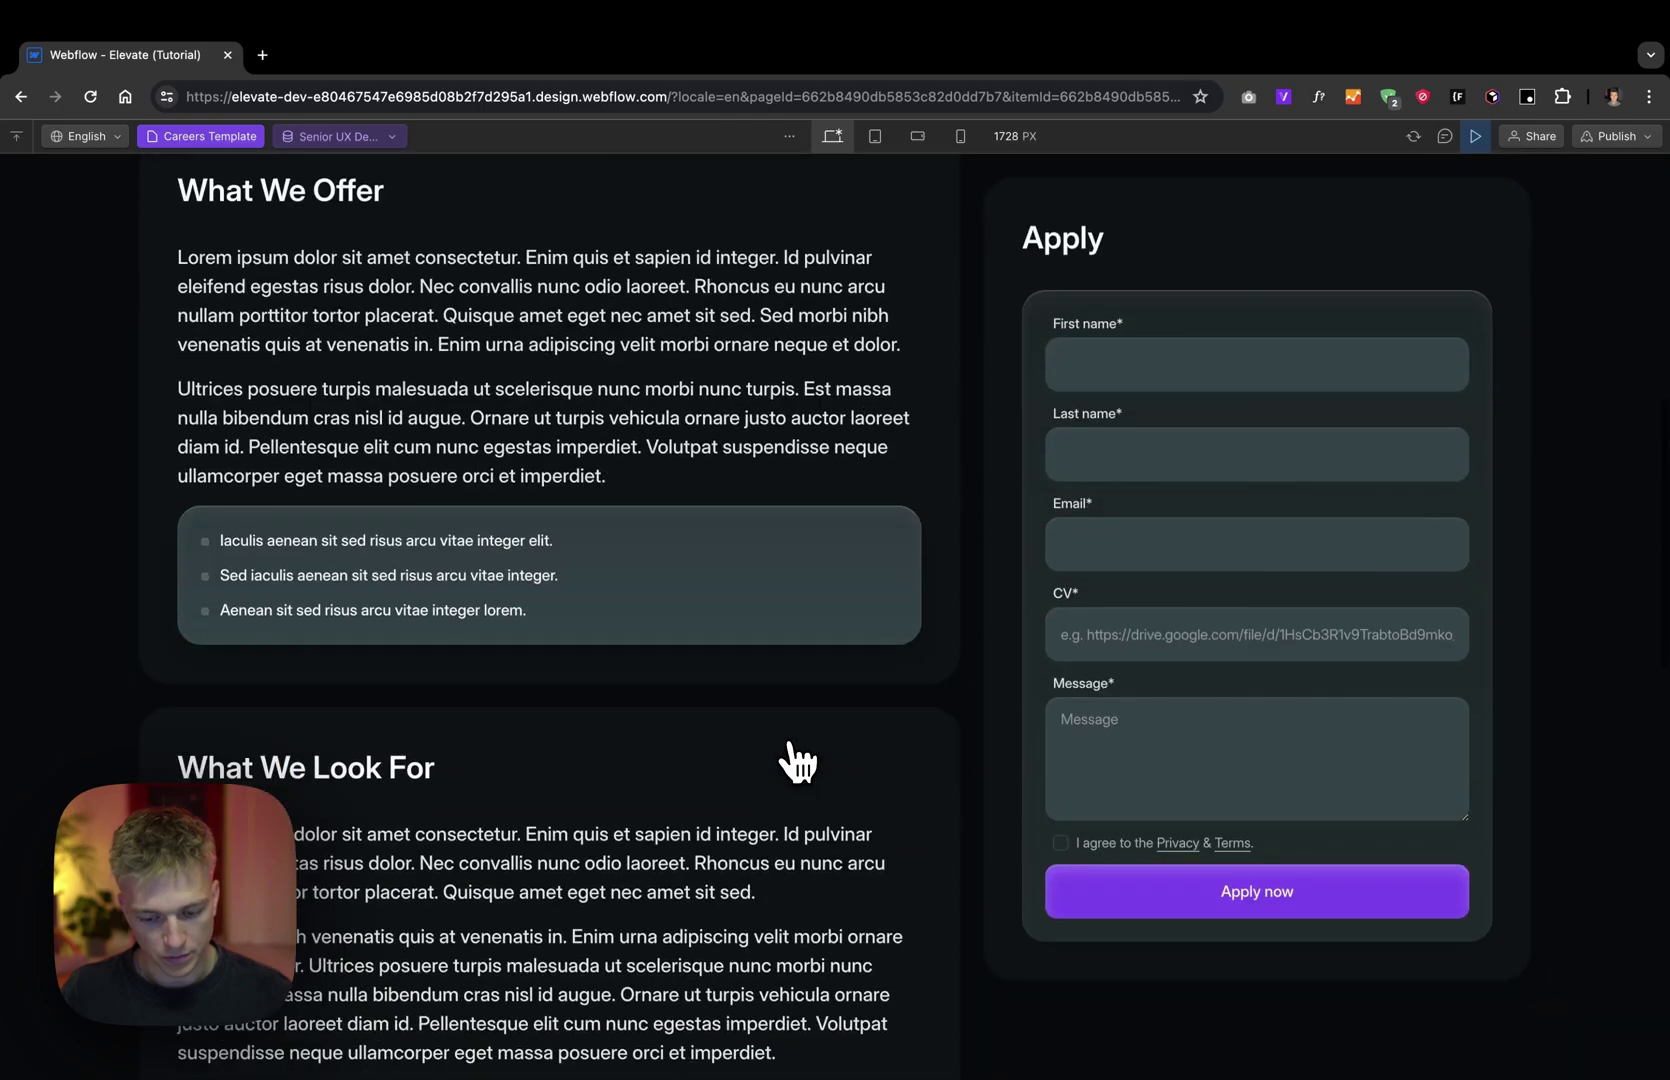
scroll(795, 764, "down", 10)
scroll(1055, 447, "up", 12)
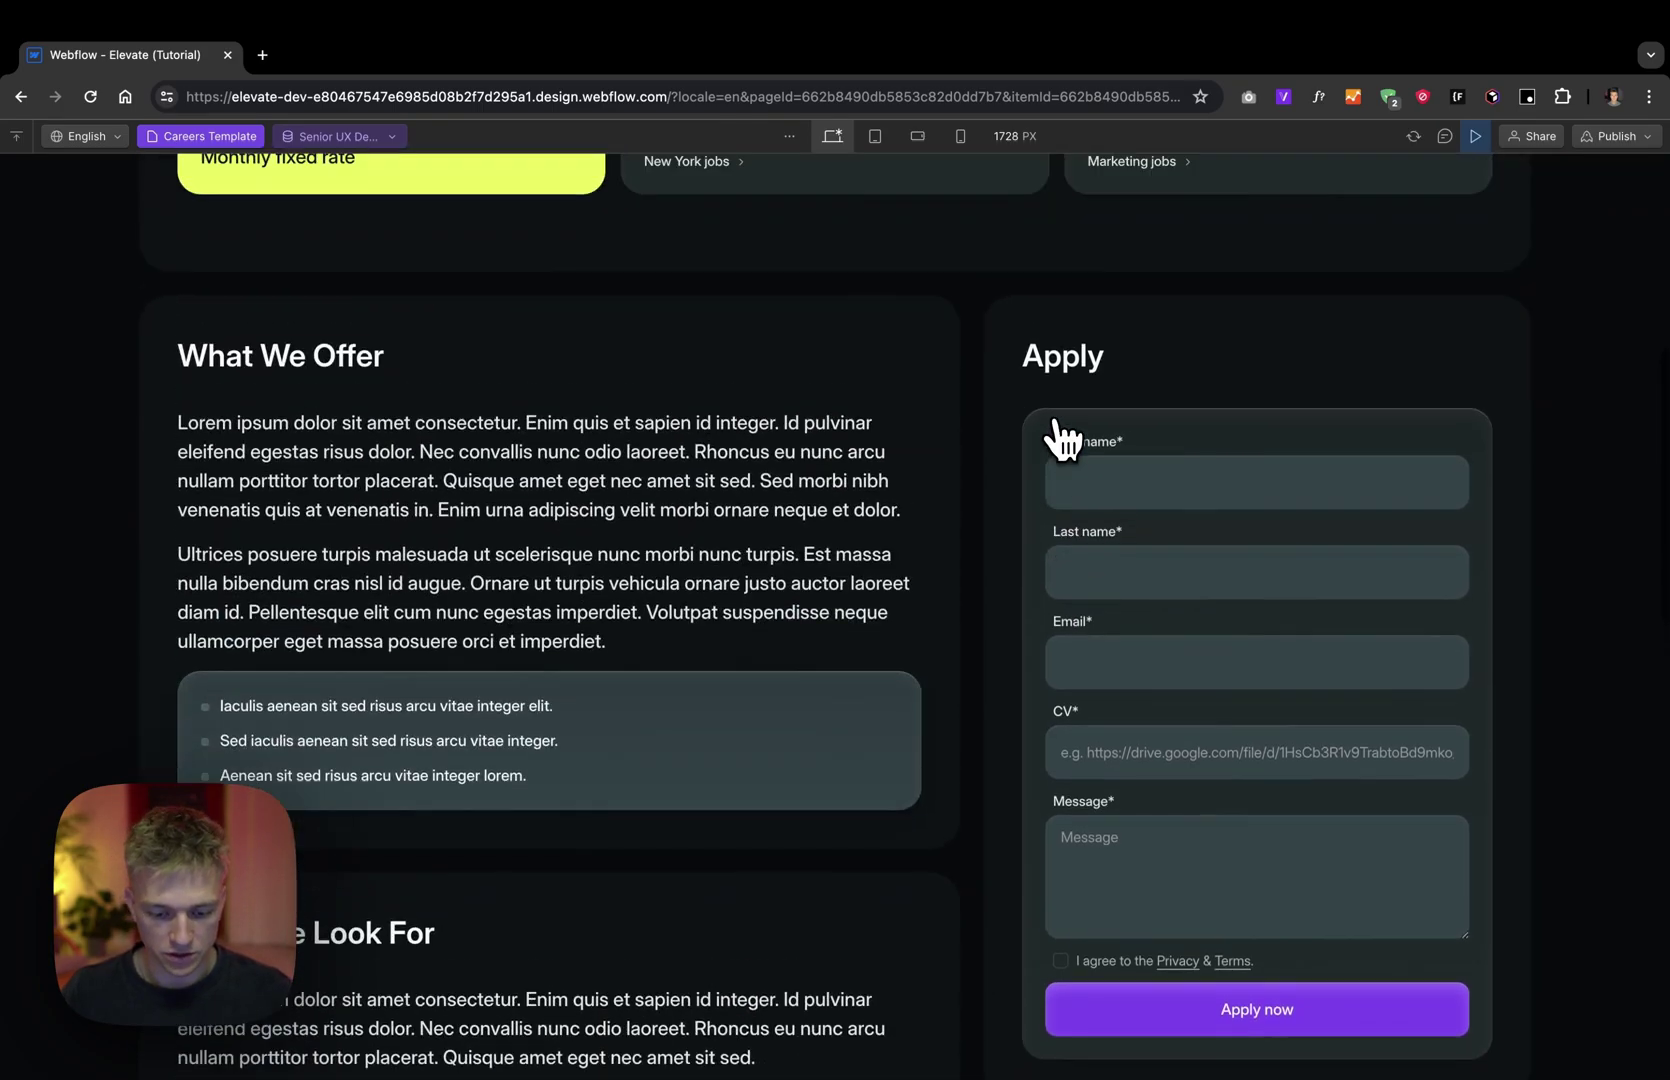
scroll(1062, 437, "up", 7)
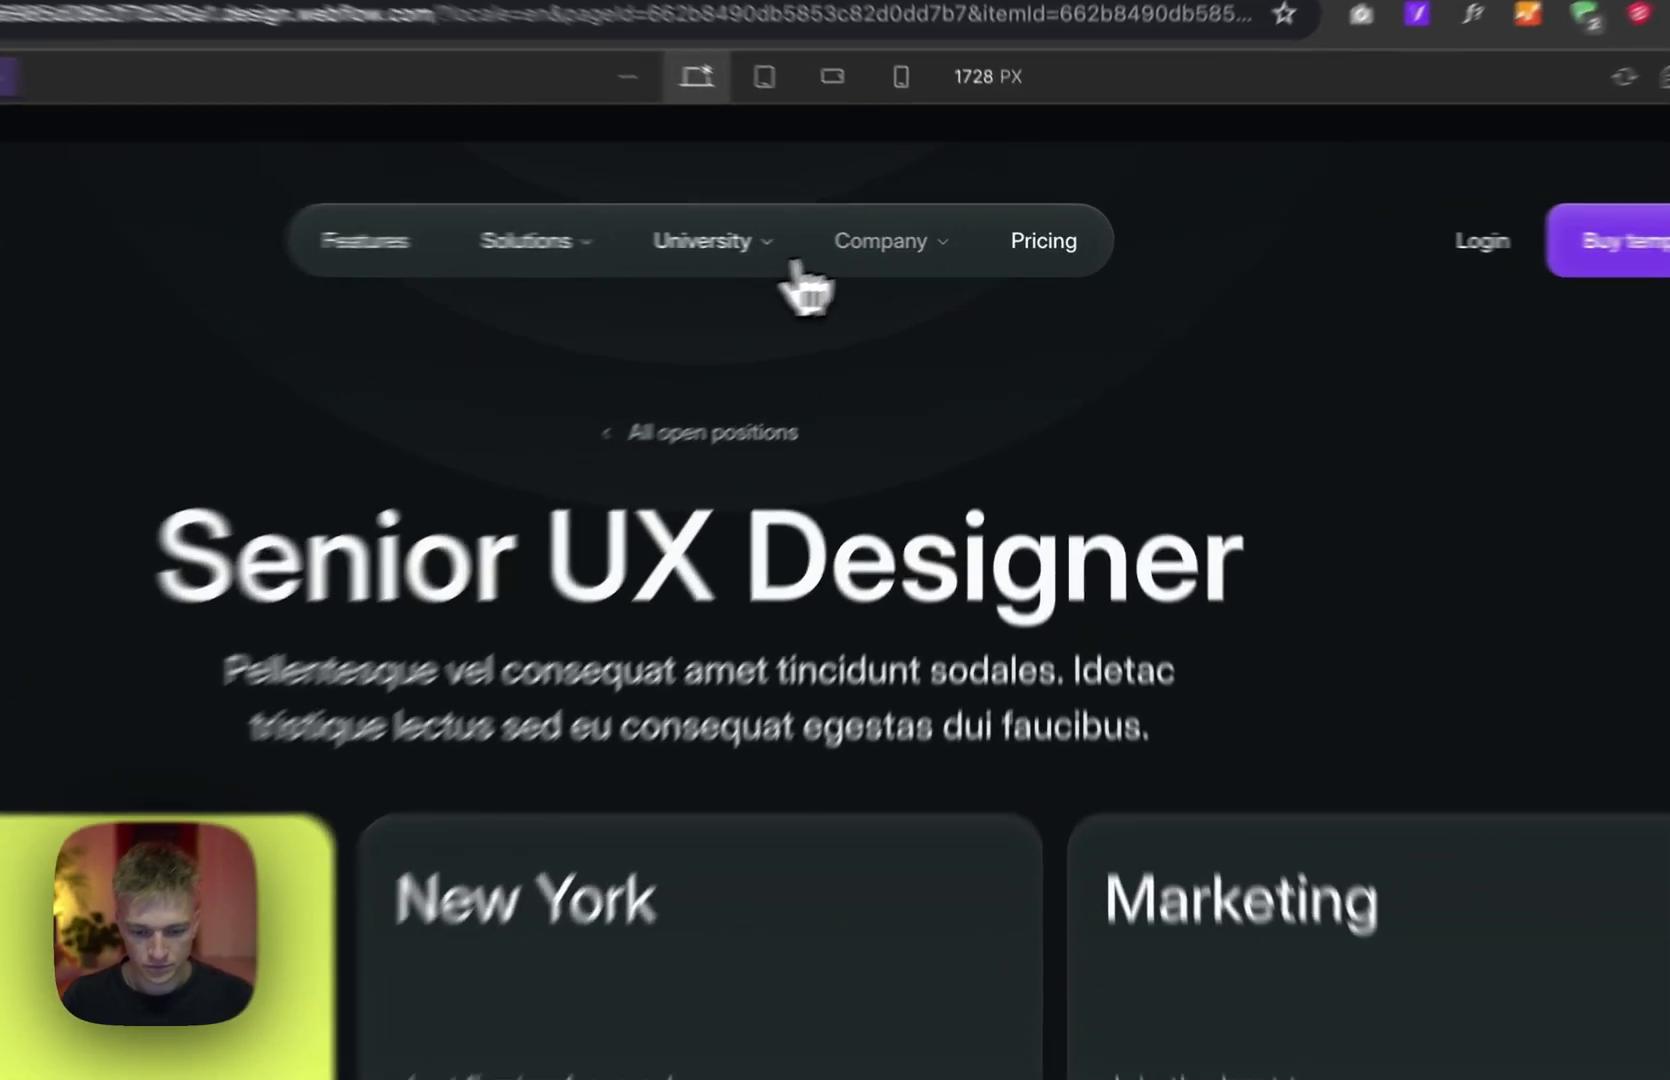
Step: Go to the Case studies page from the site's Company menu and scroll it
left_click(960, 247)
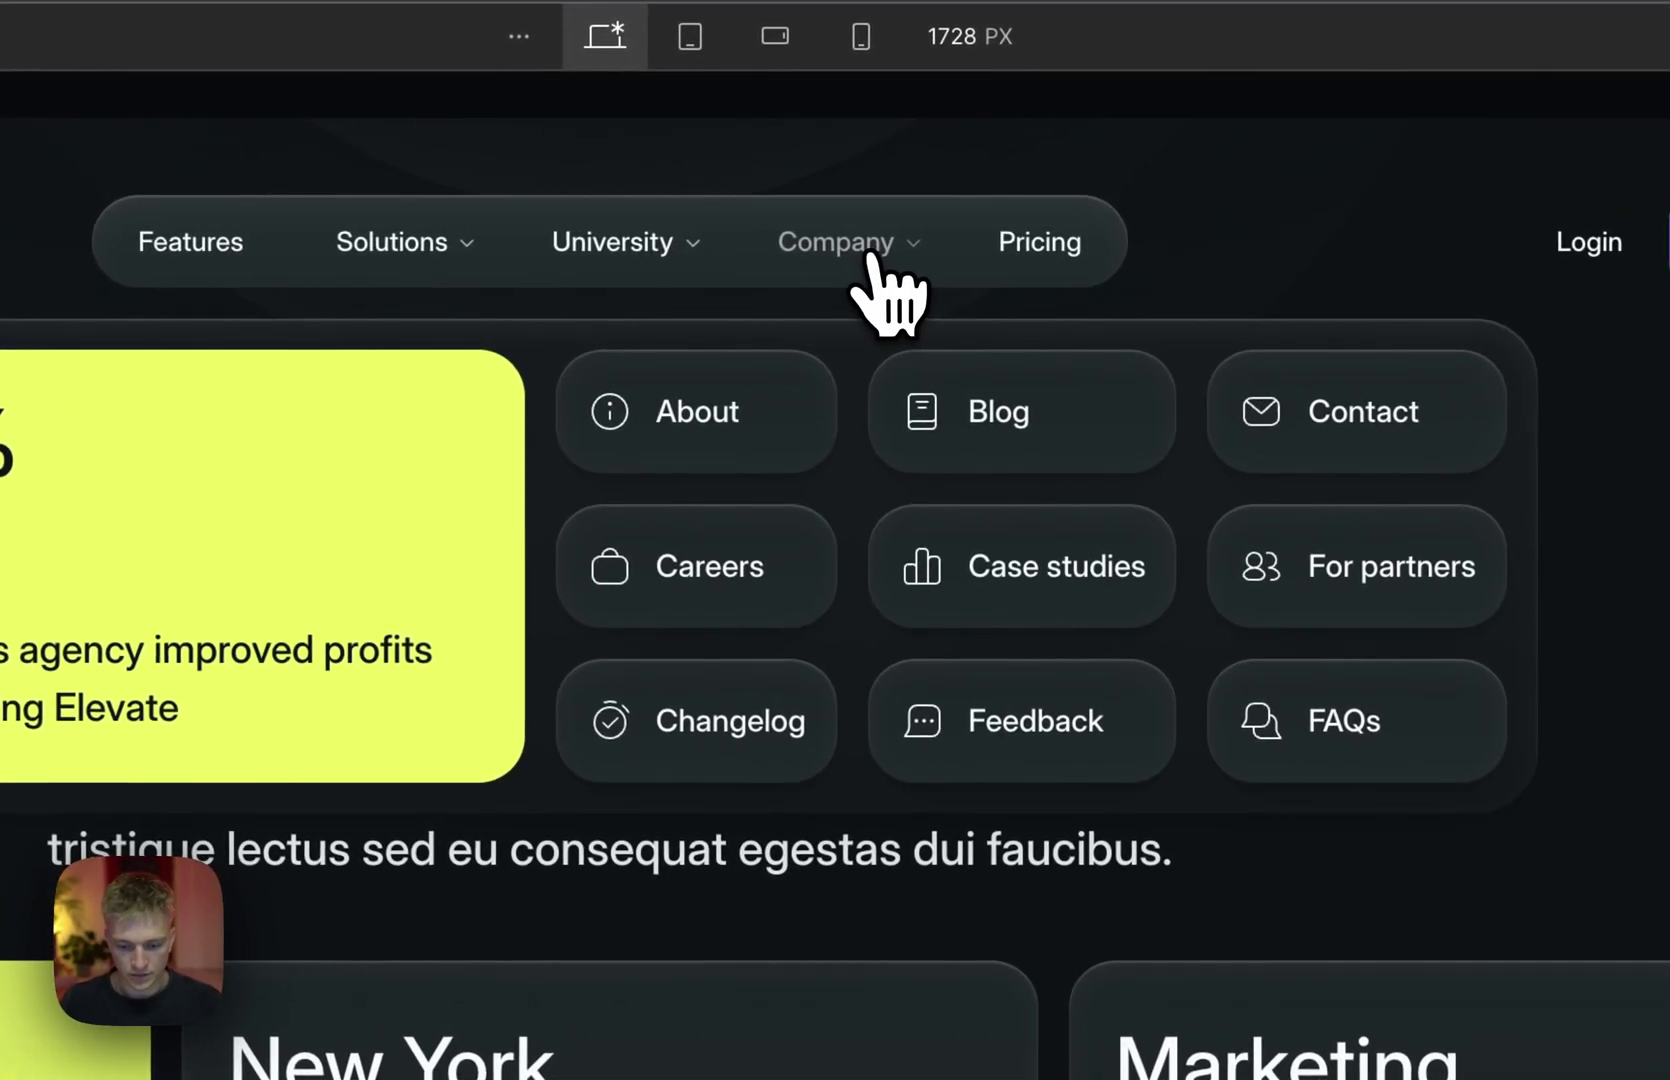
left_click(999, 592)
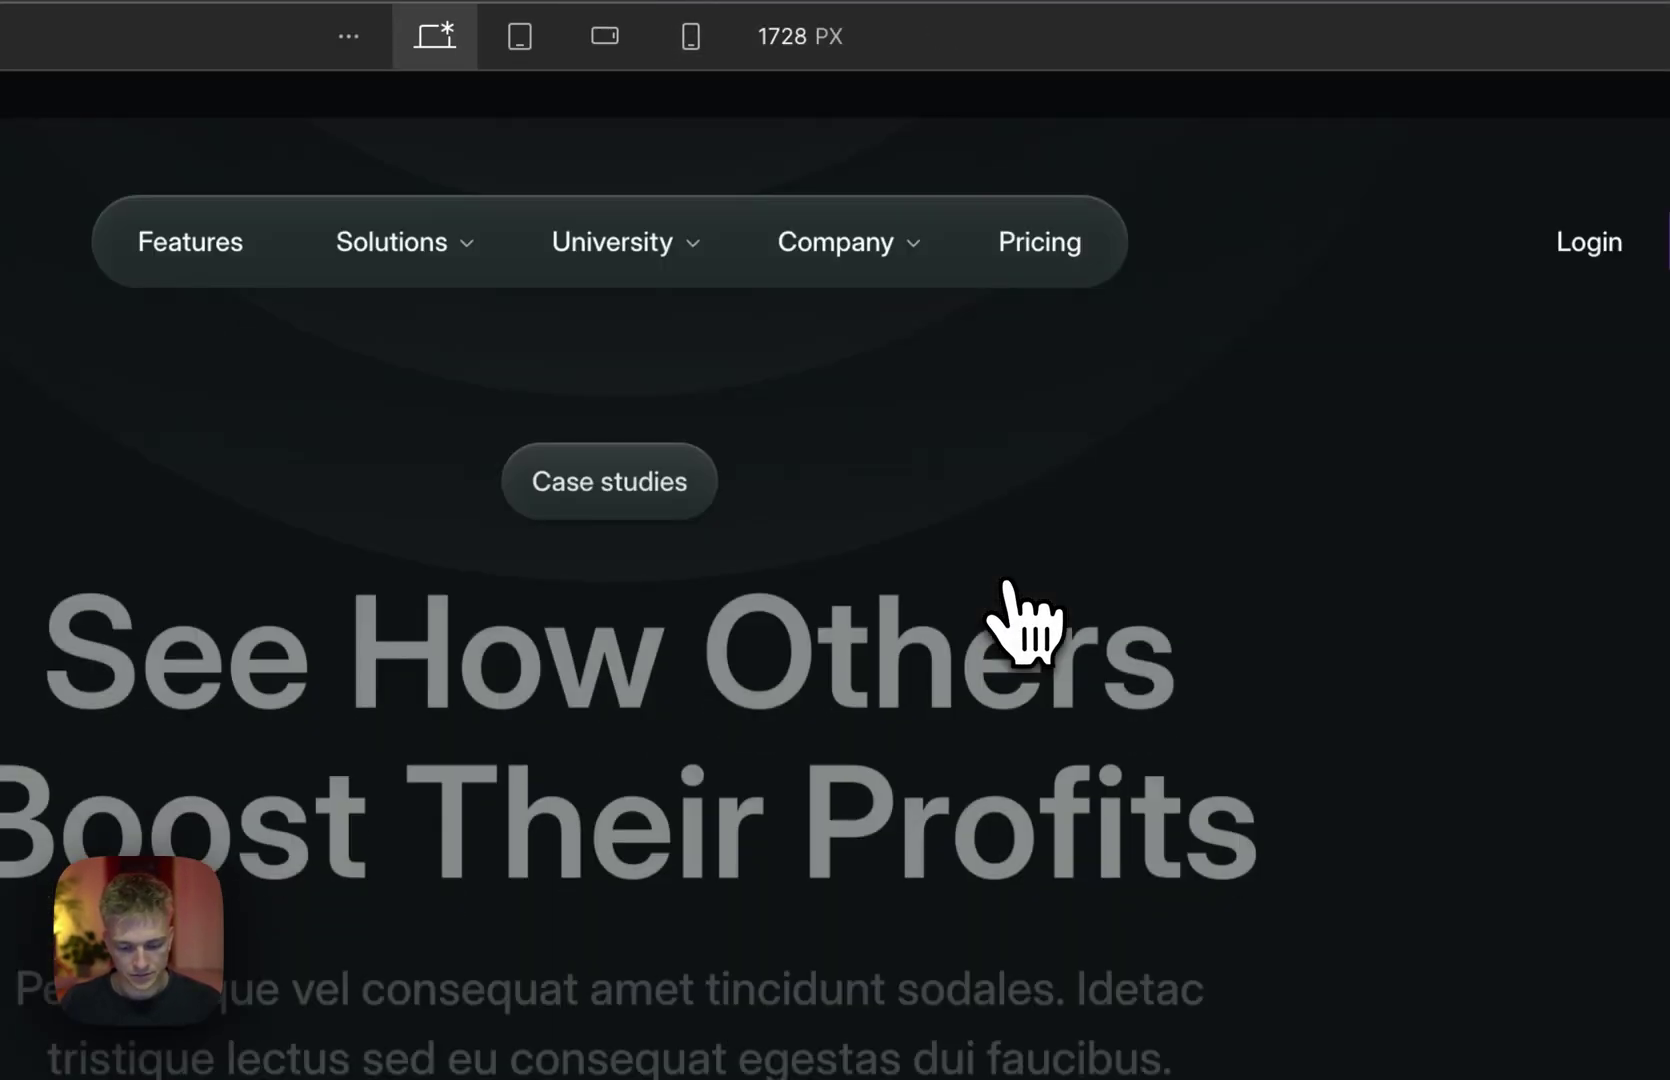
scroll(1006, 633, "down", 10)
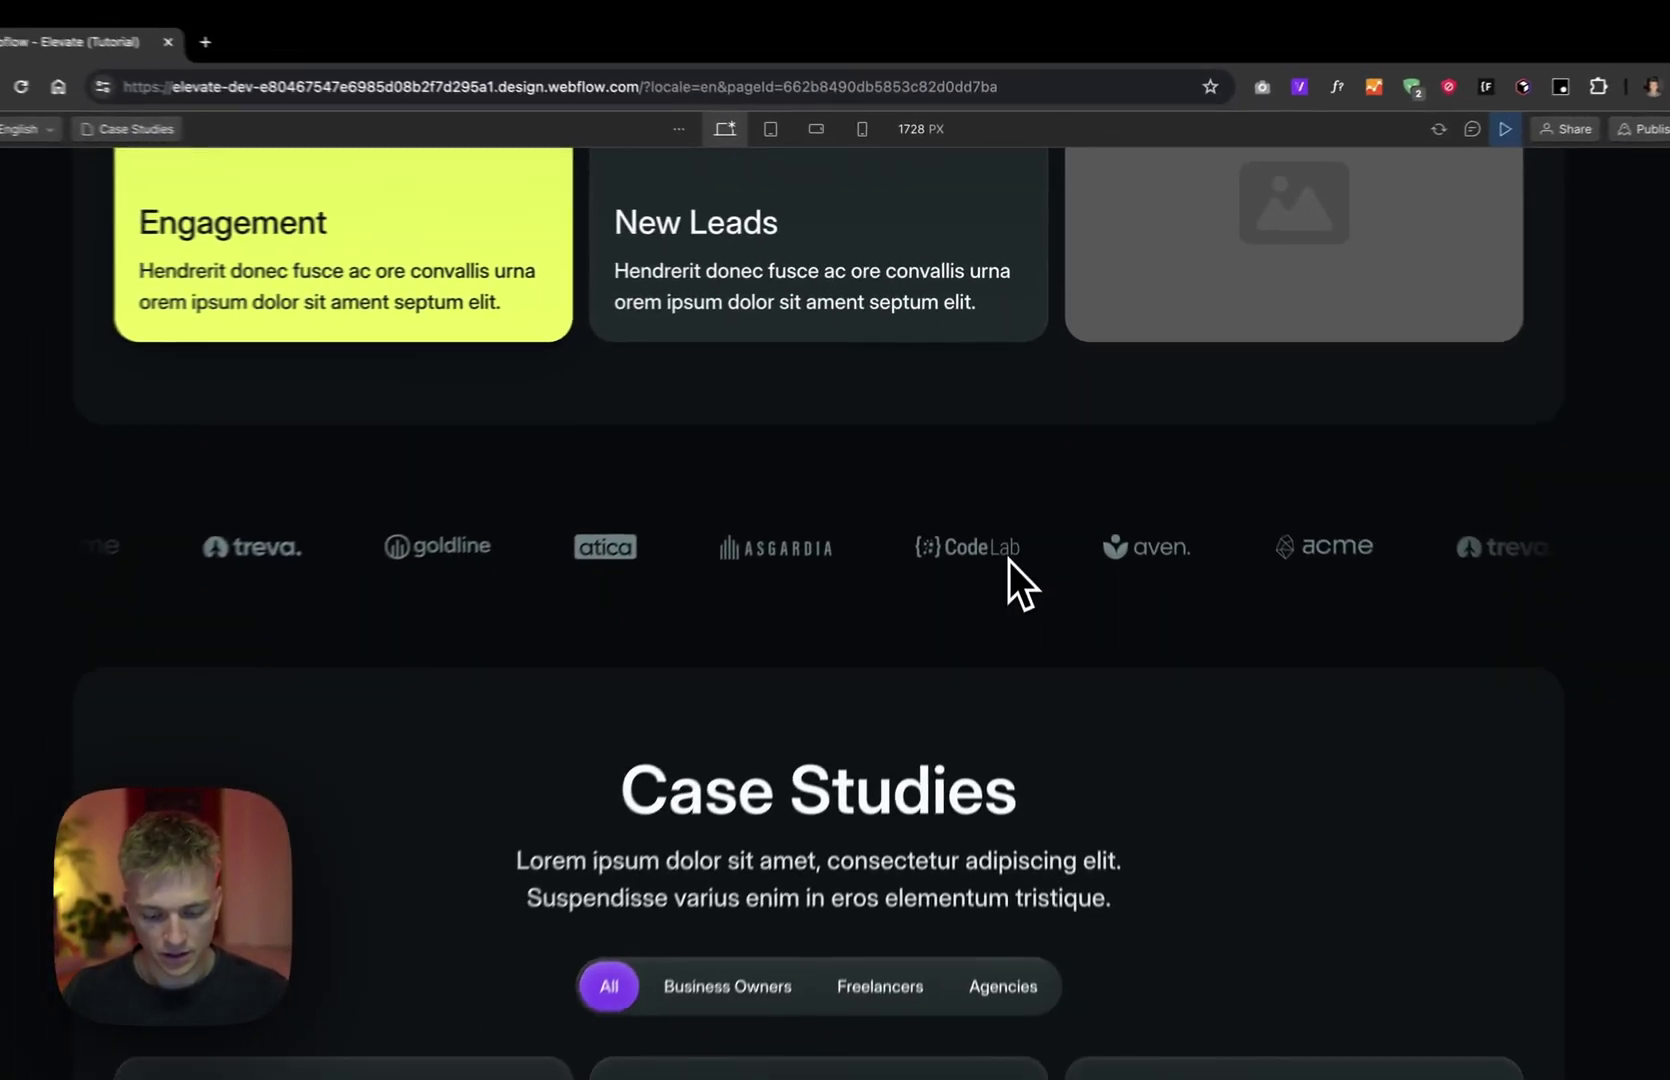
scroll(1009, 558, "down", 5)
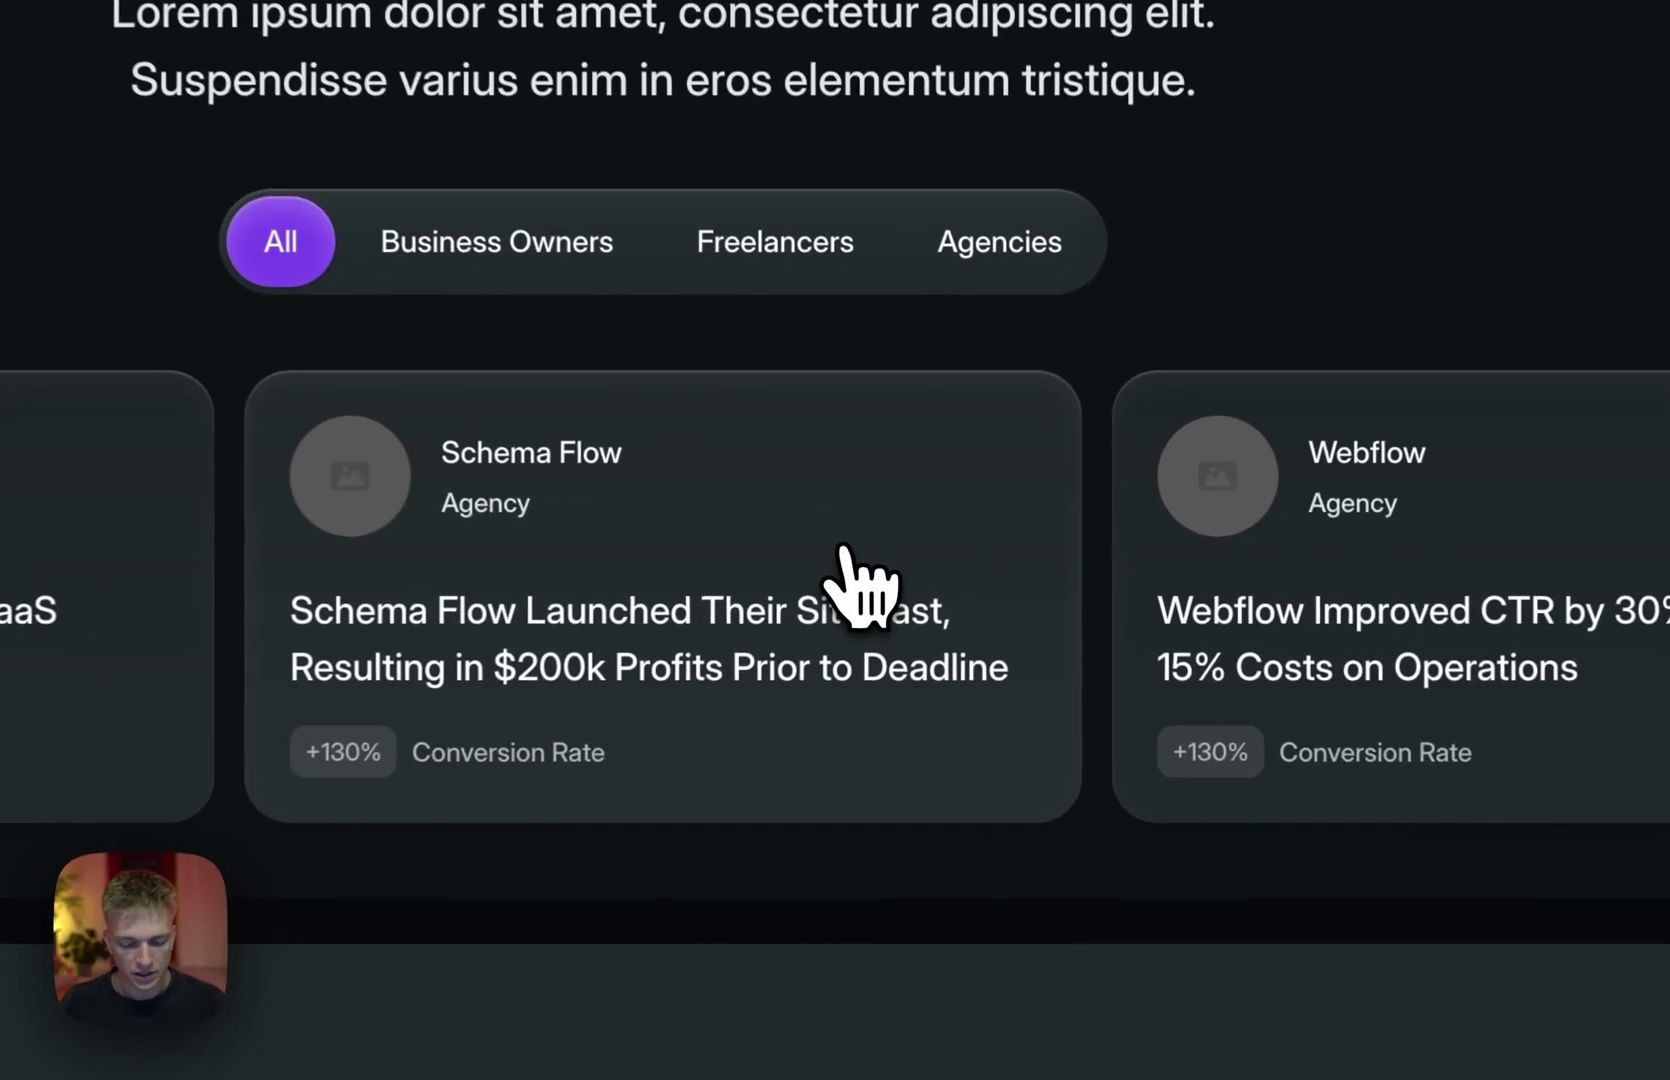
Step: Open the Schema Flow case study, preview the University mega-menu, then show the pages list
left_click(930, 570)
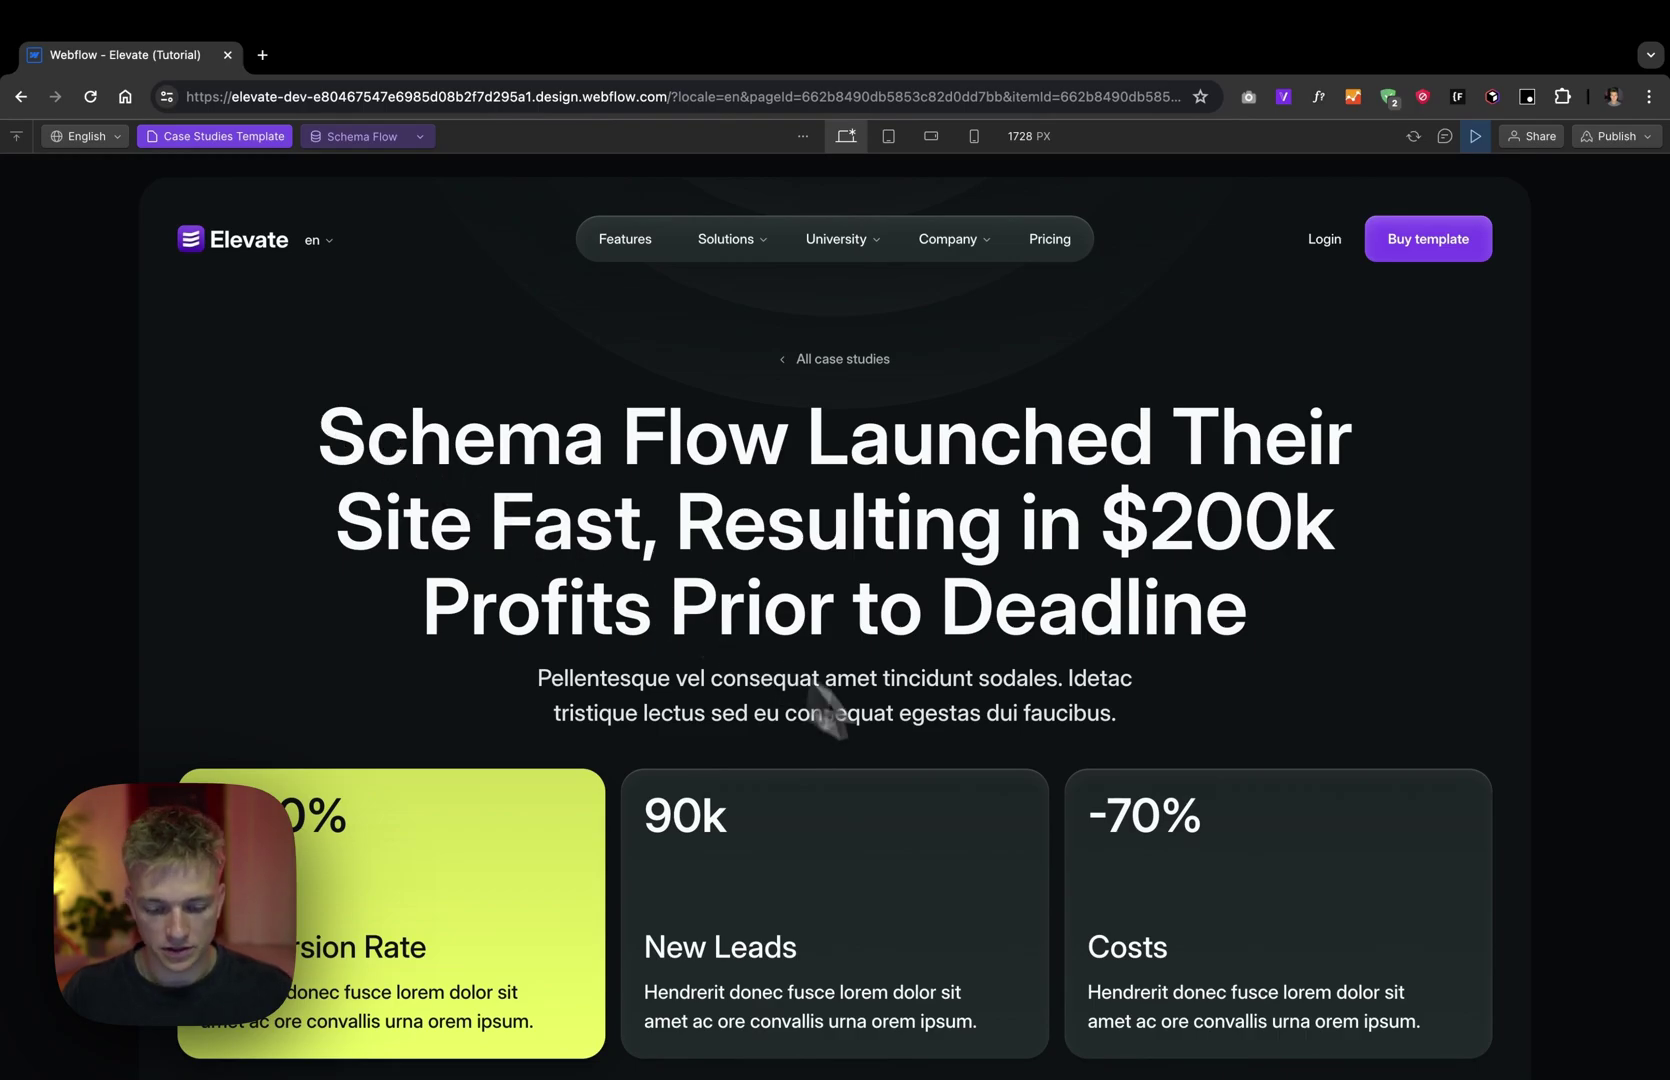
scroll(900, 740, "down", 10)
scroll(945, 761, "up", 10)
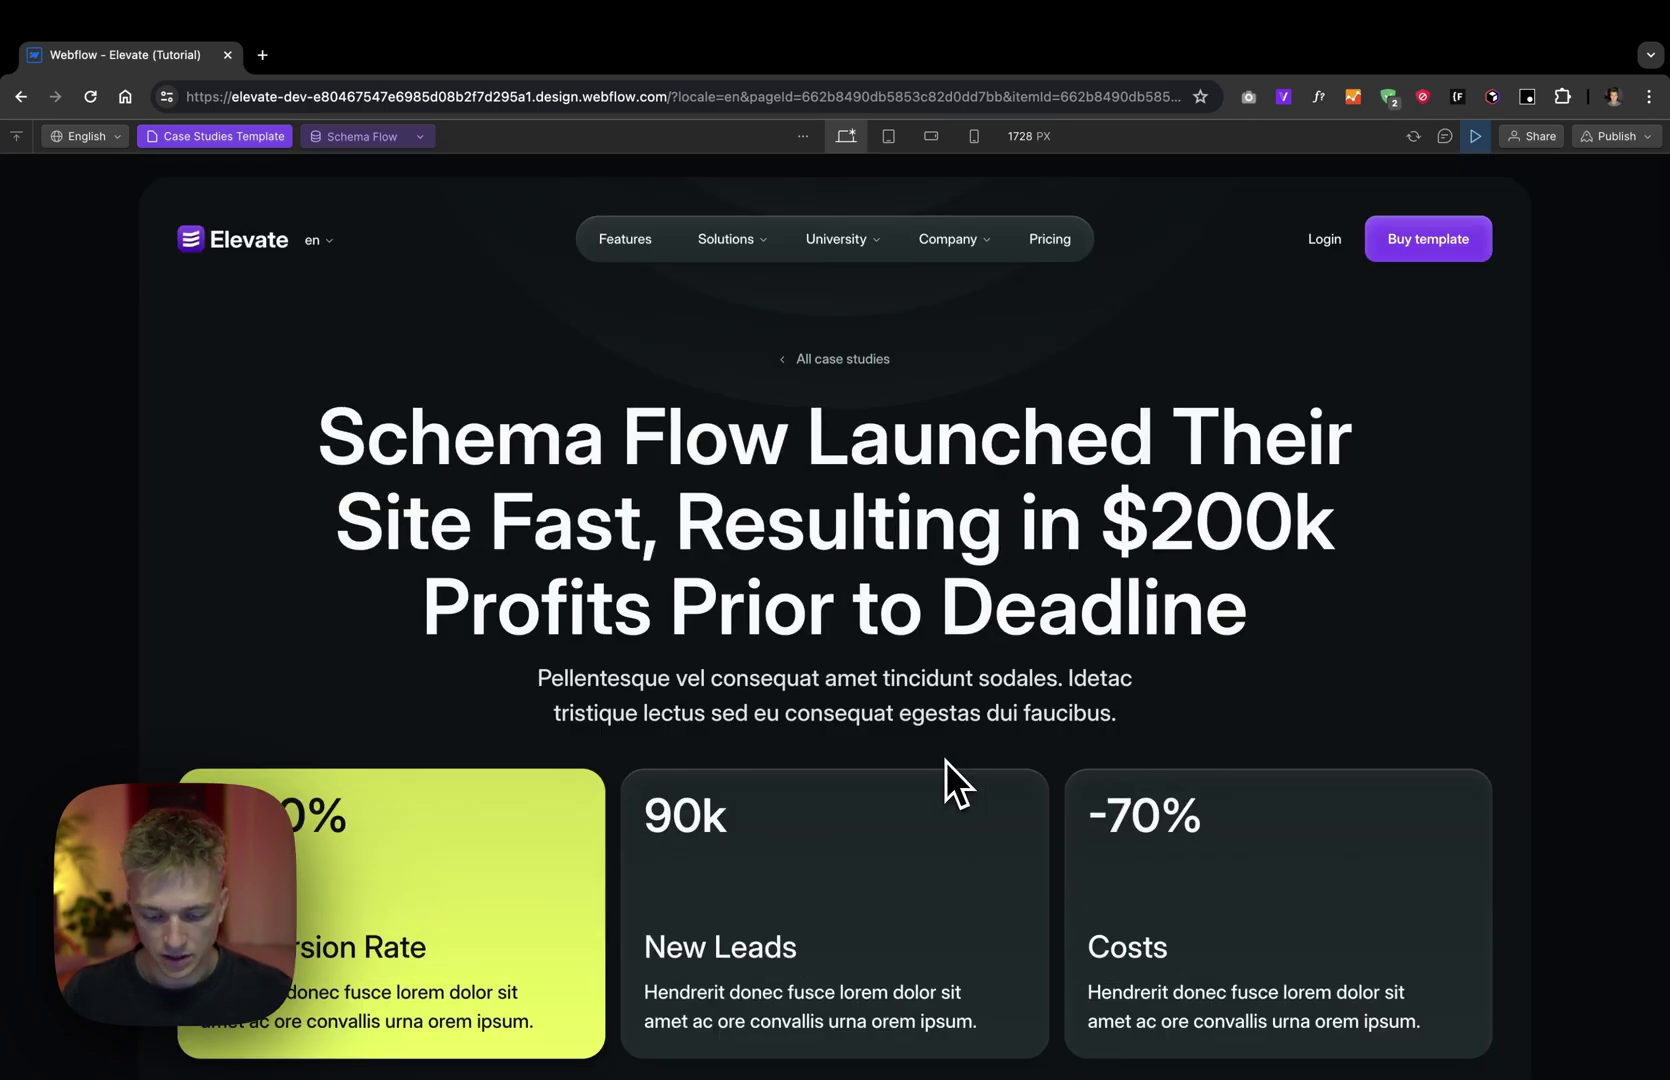
scroll(945, 761, "down", 15)
scroll(945, 761, "up", 15)
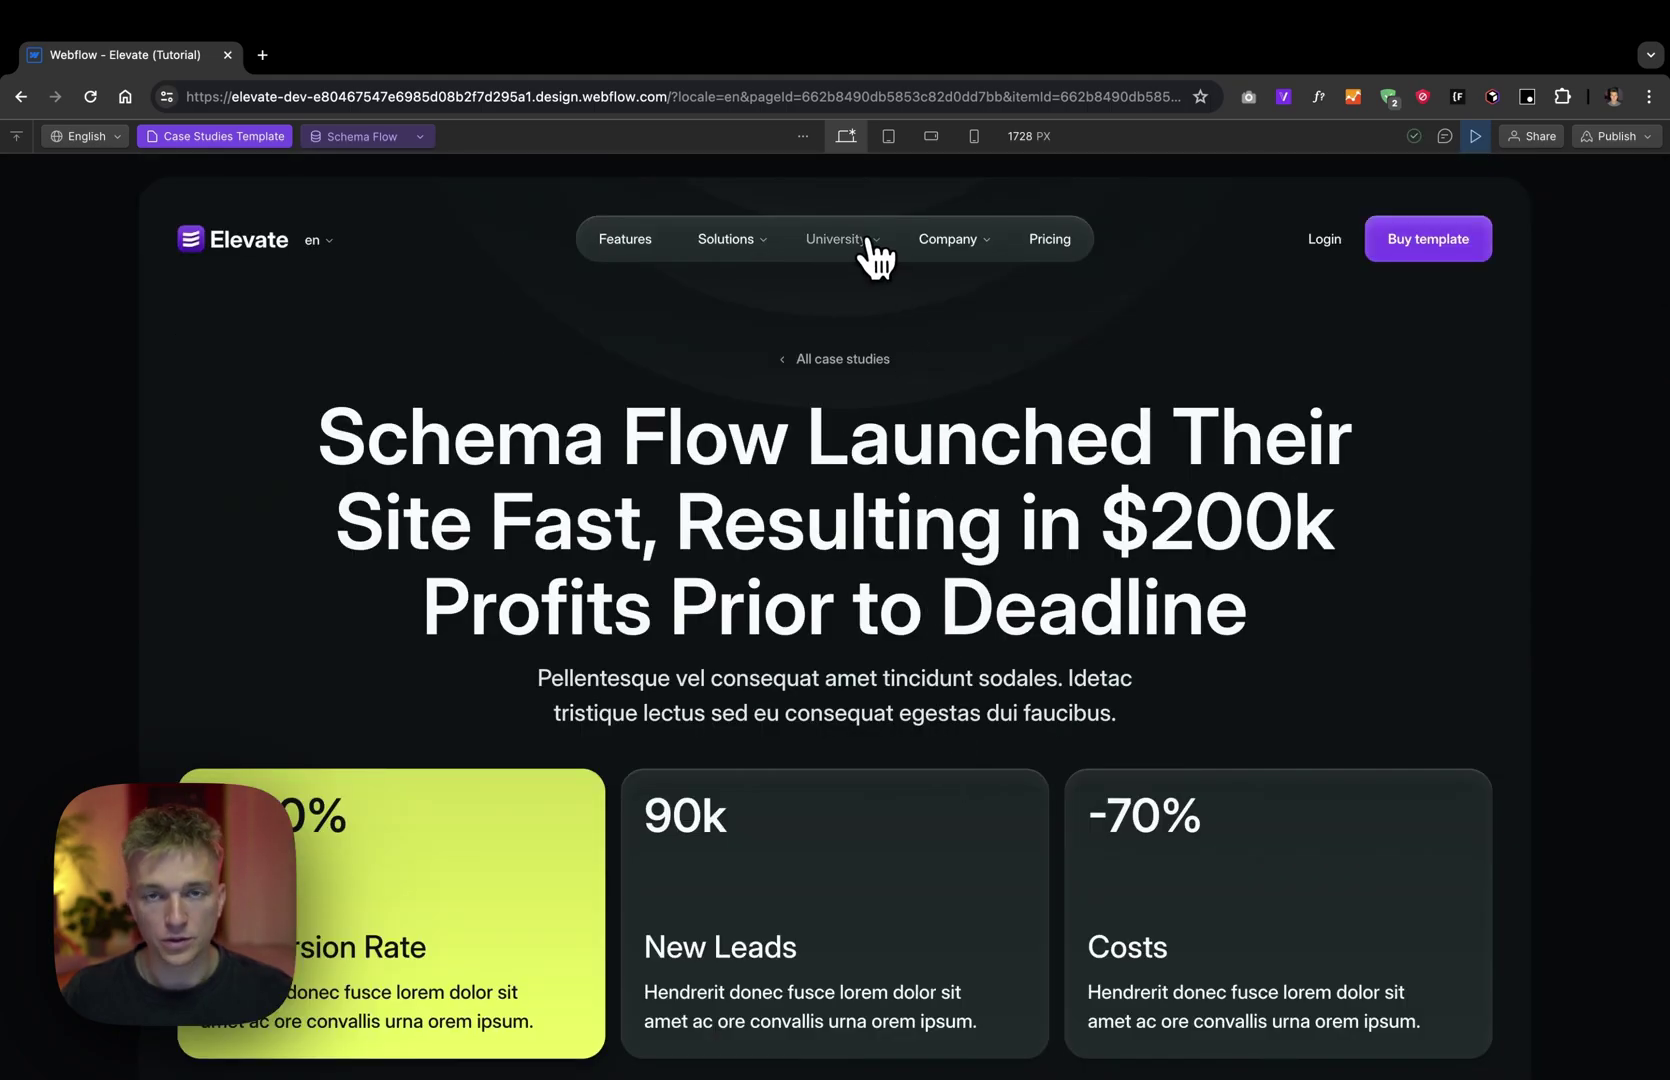
left_click(877, 256)
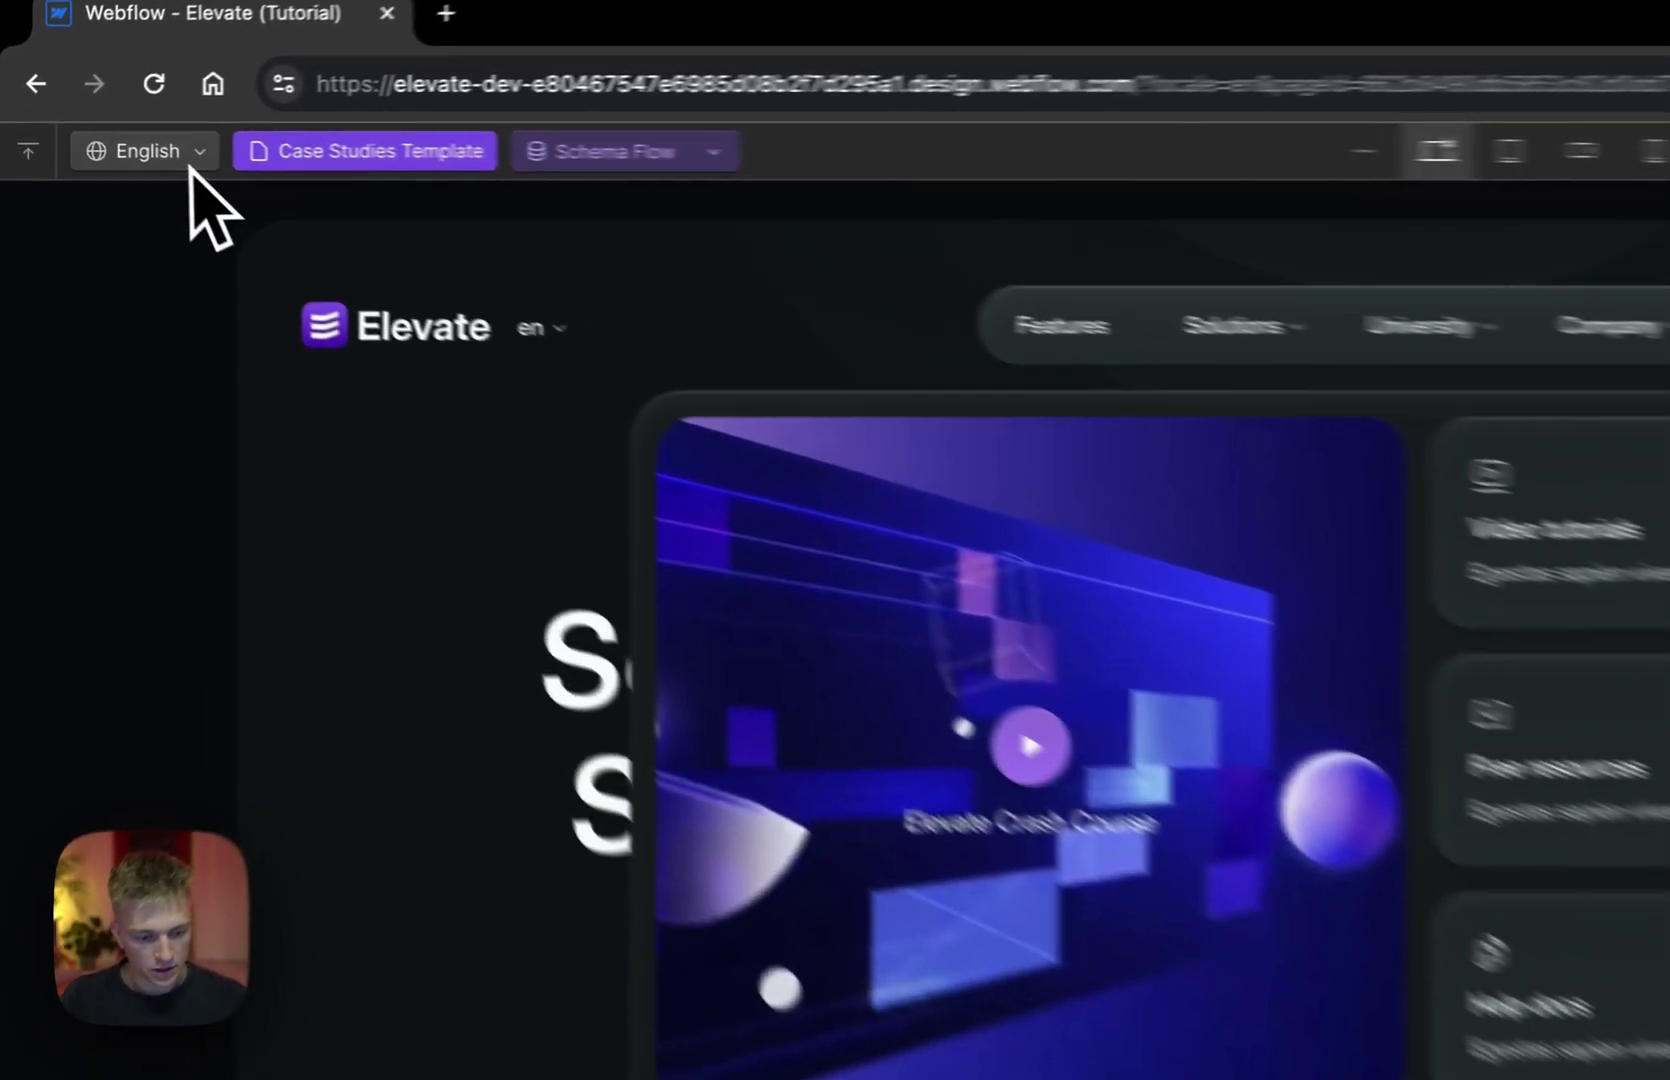
left_click(210, 140)
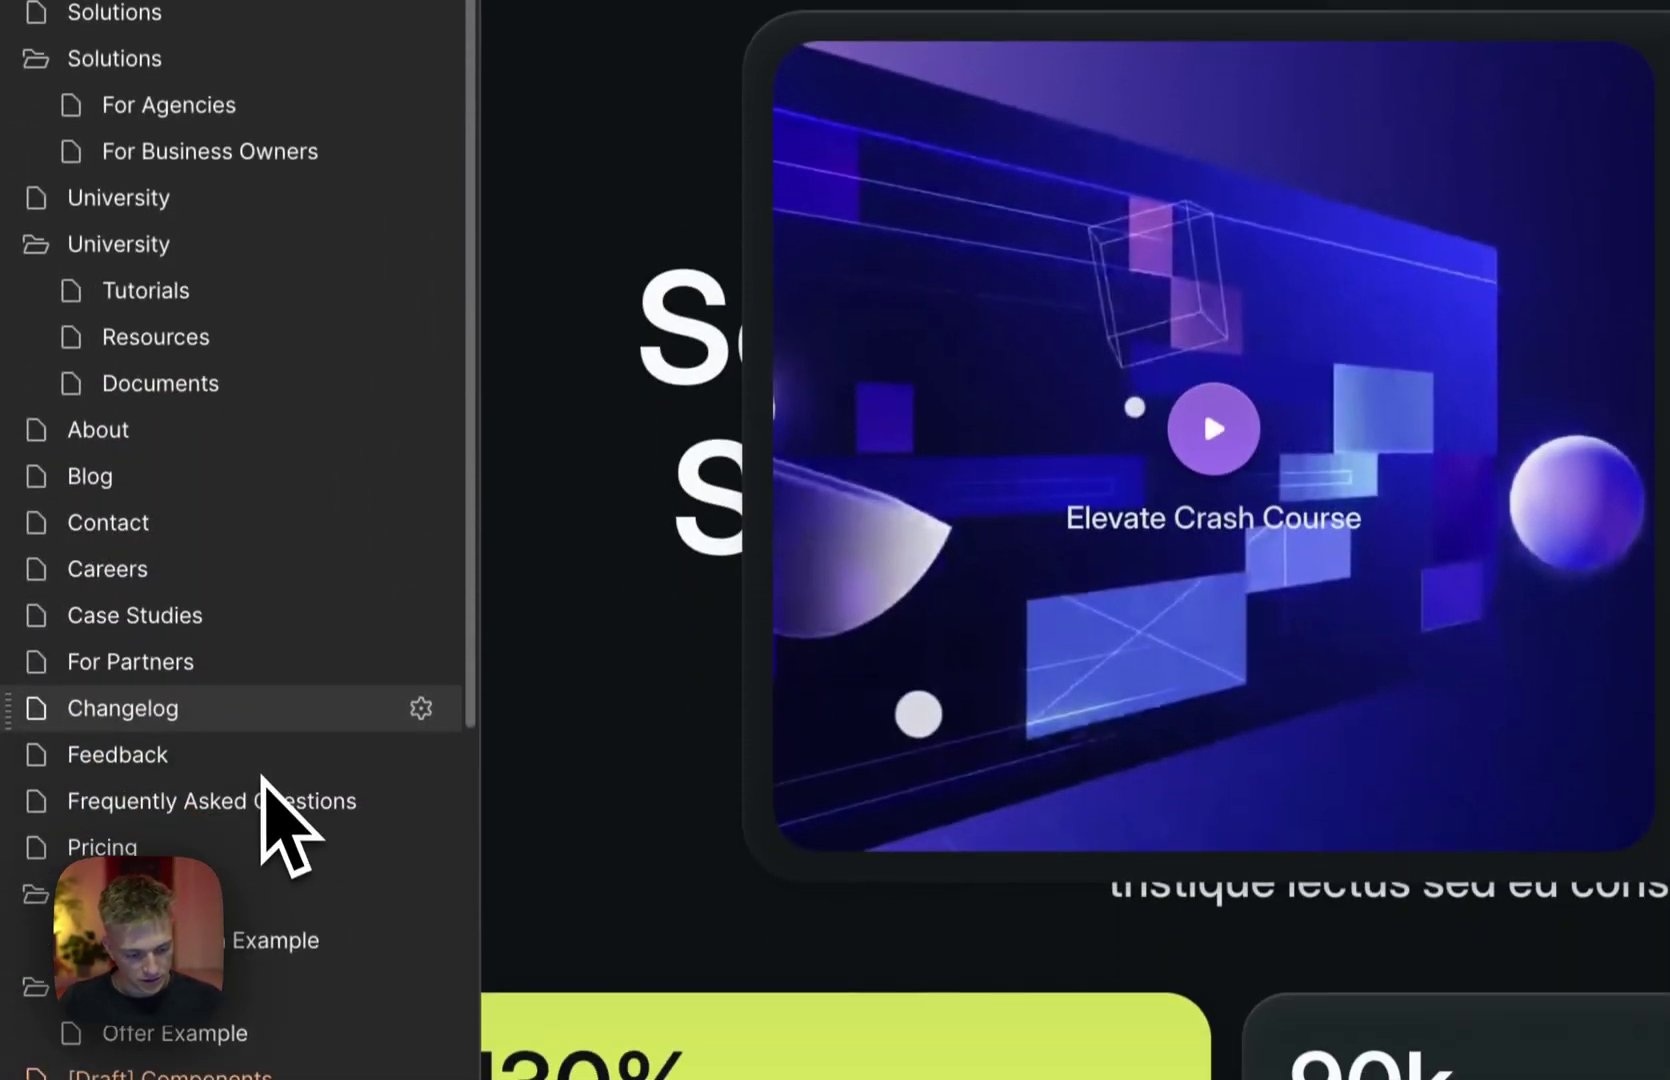
Step: Review the Changelog page, then reach the Feedback page with the pages list showing
scroll(300, 790, "down", 4)
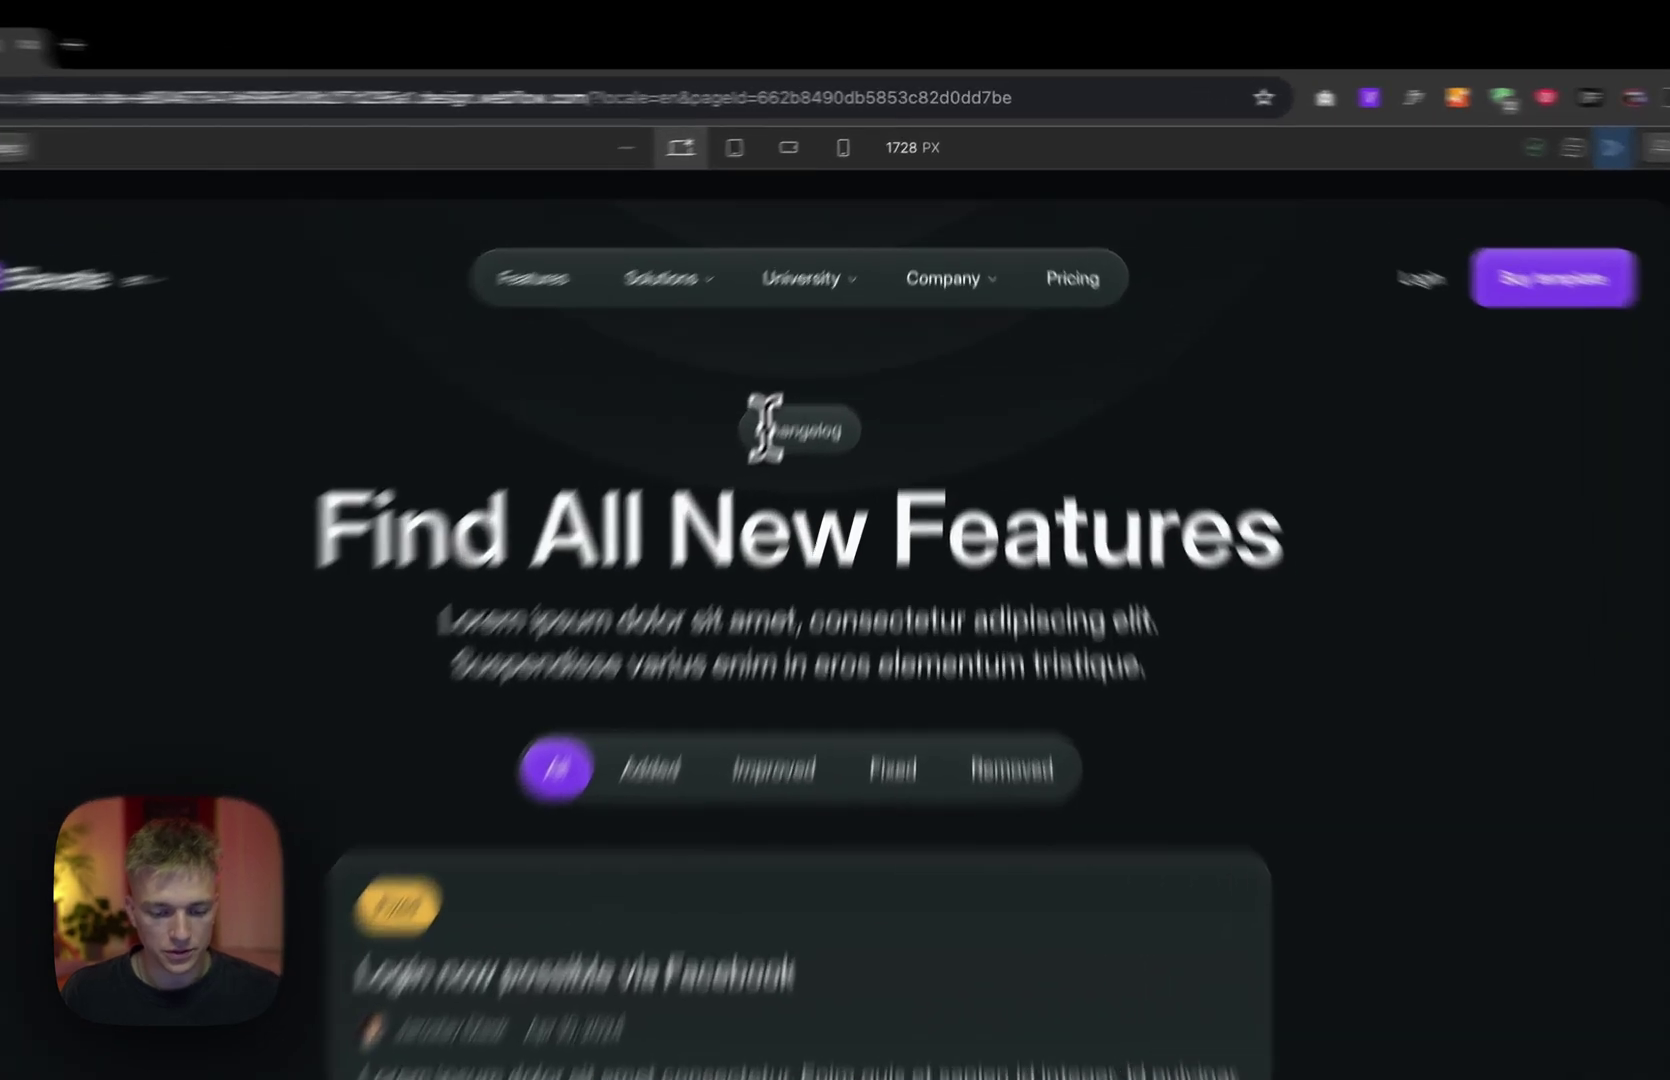
left_click_drag(803, 358, 890, 366)
left_click(1026, 635)
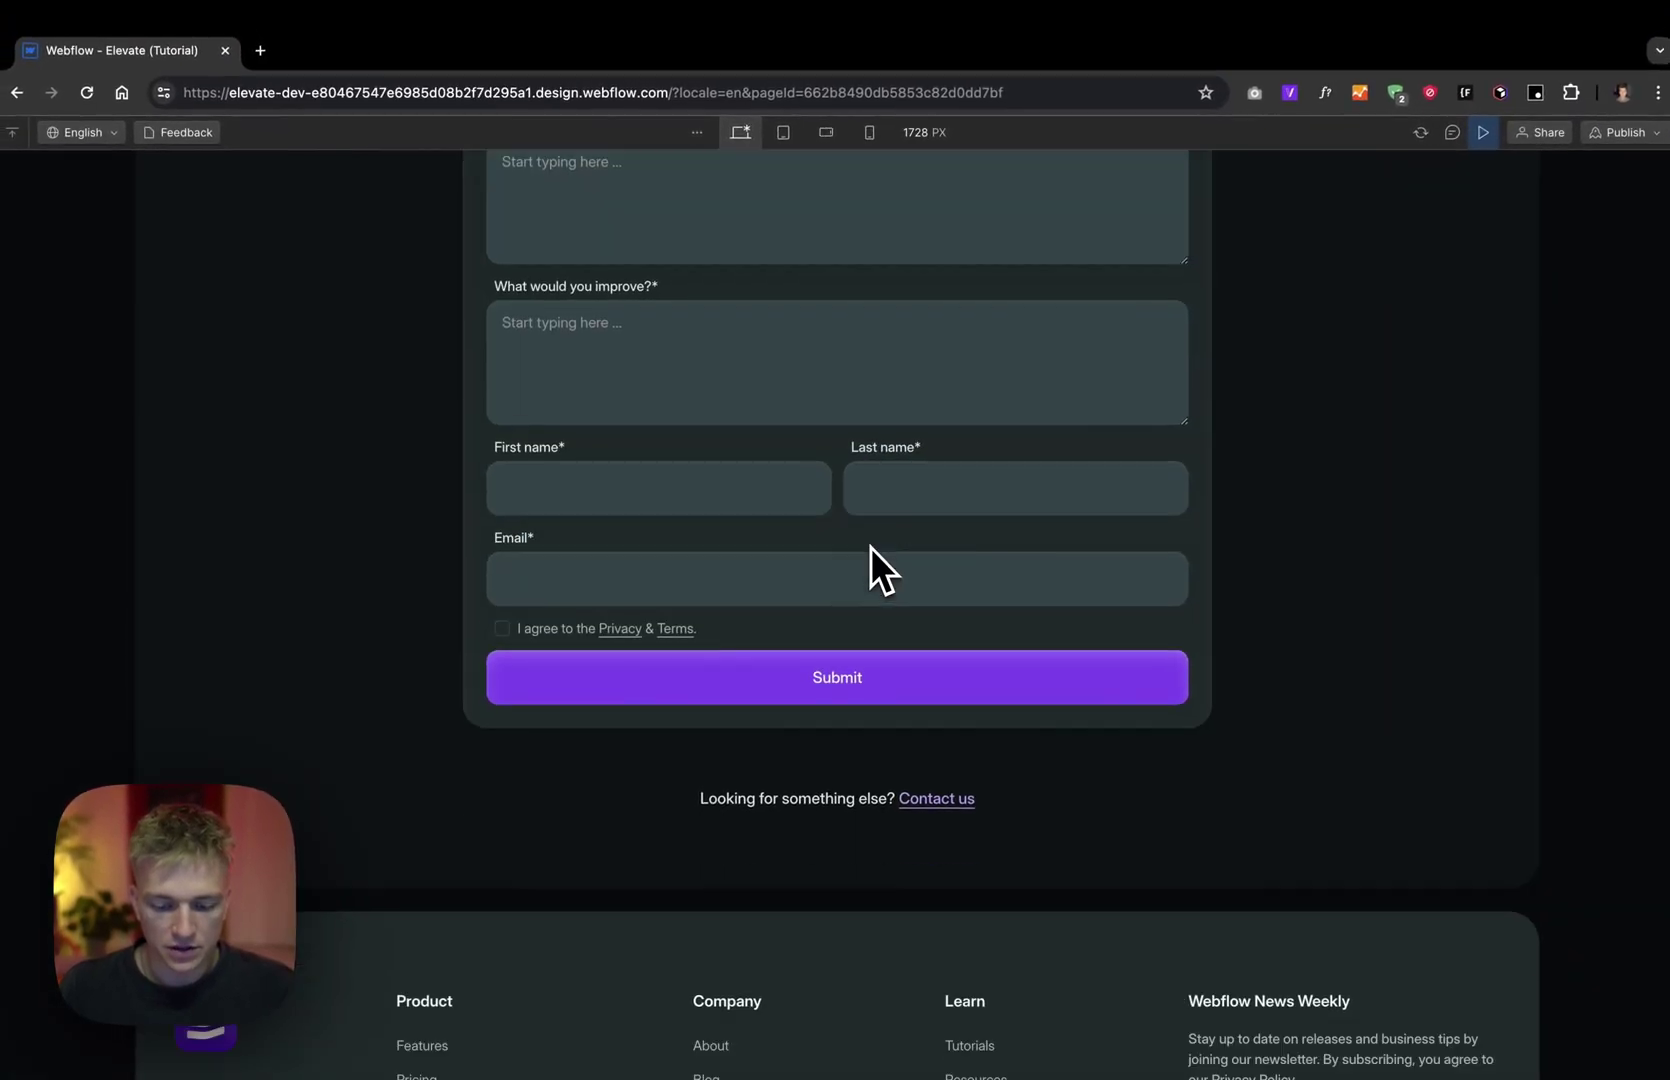
scroll(868, 547, "up", 3)
scroll(868, 547, "up", 3)
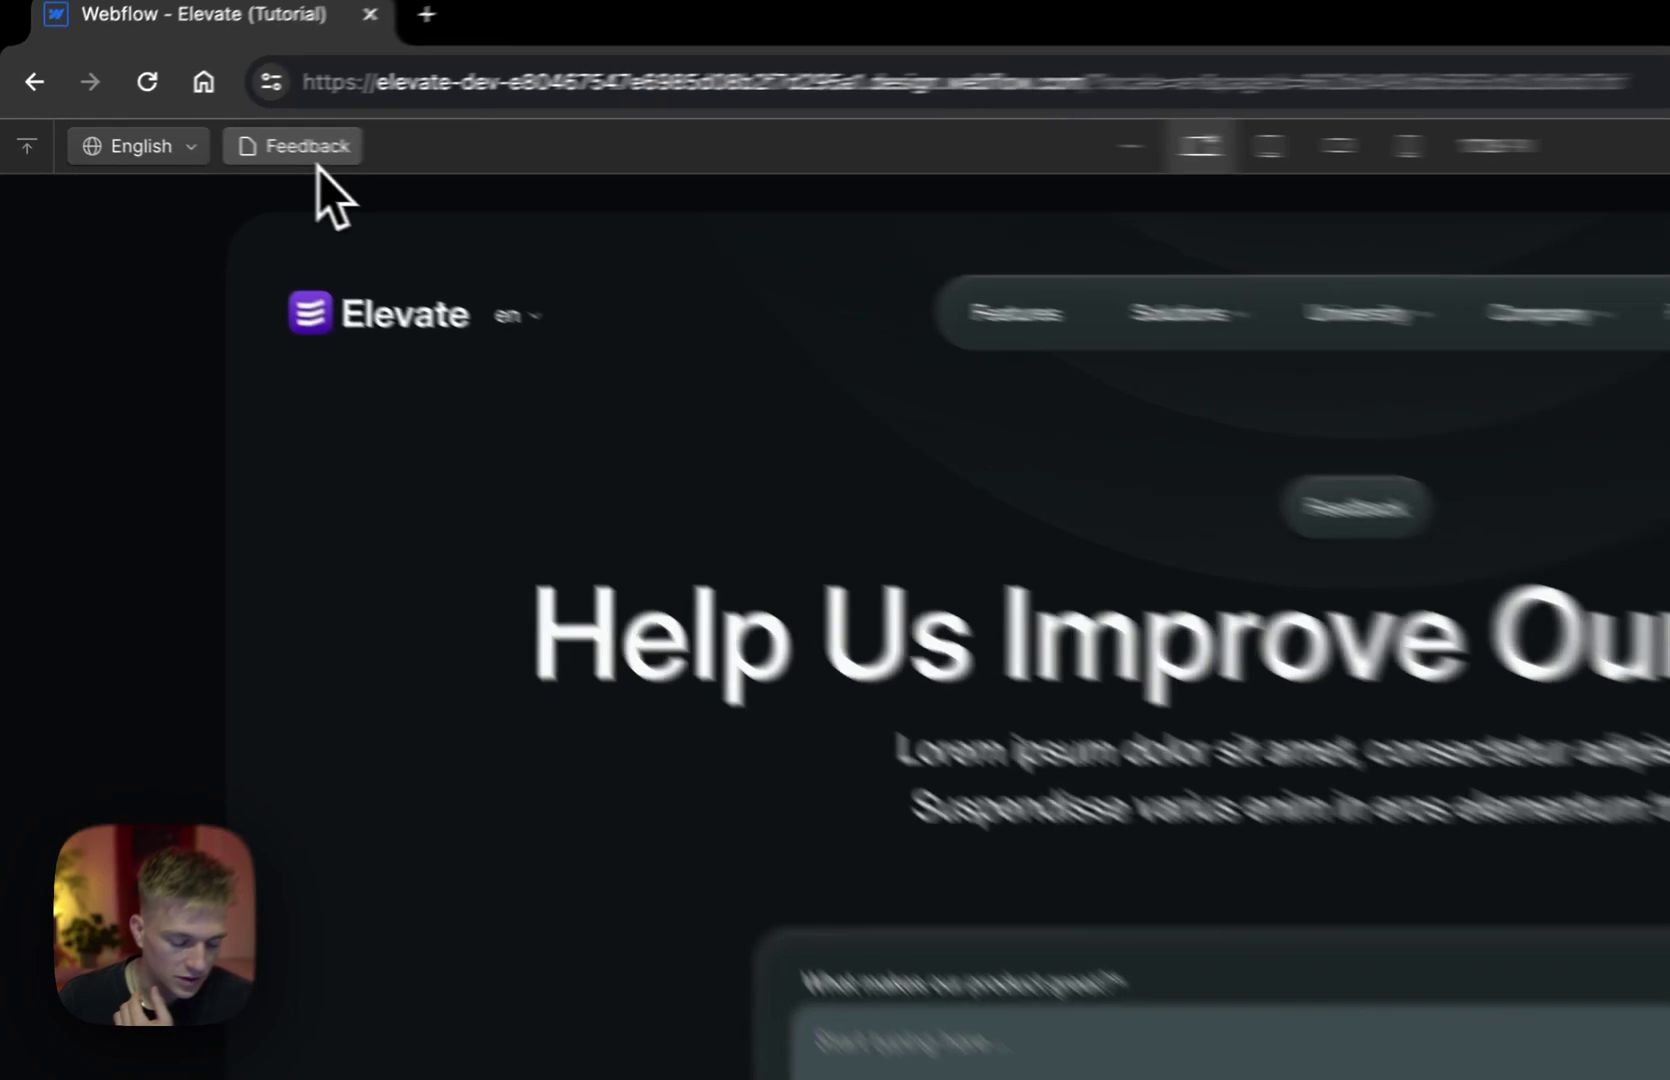
left_click(188, 138)
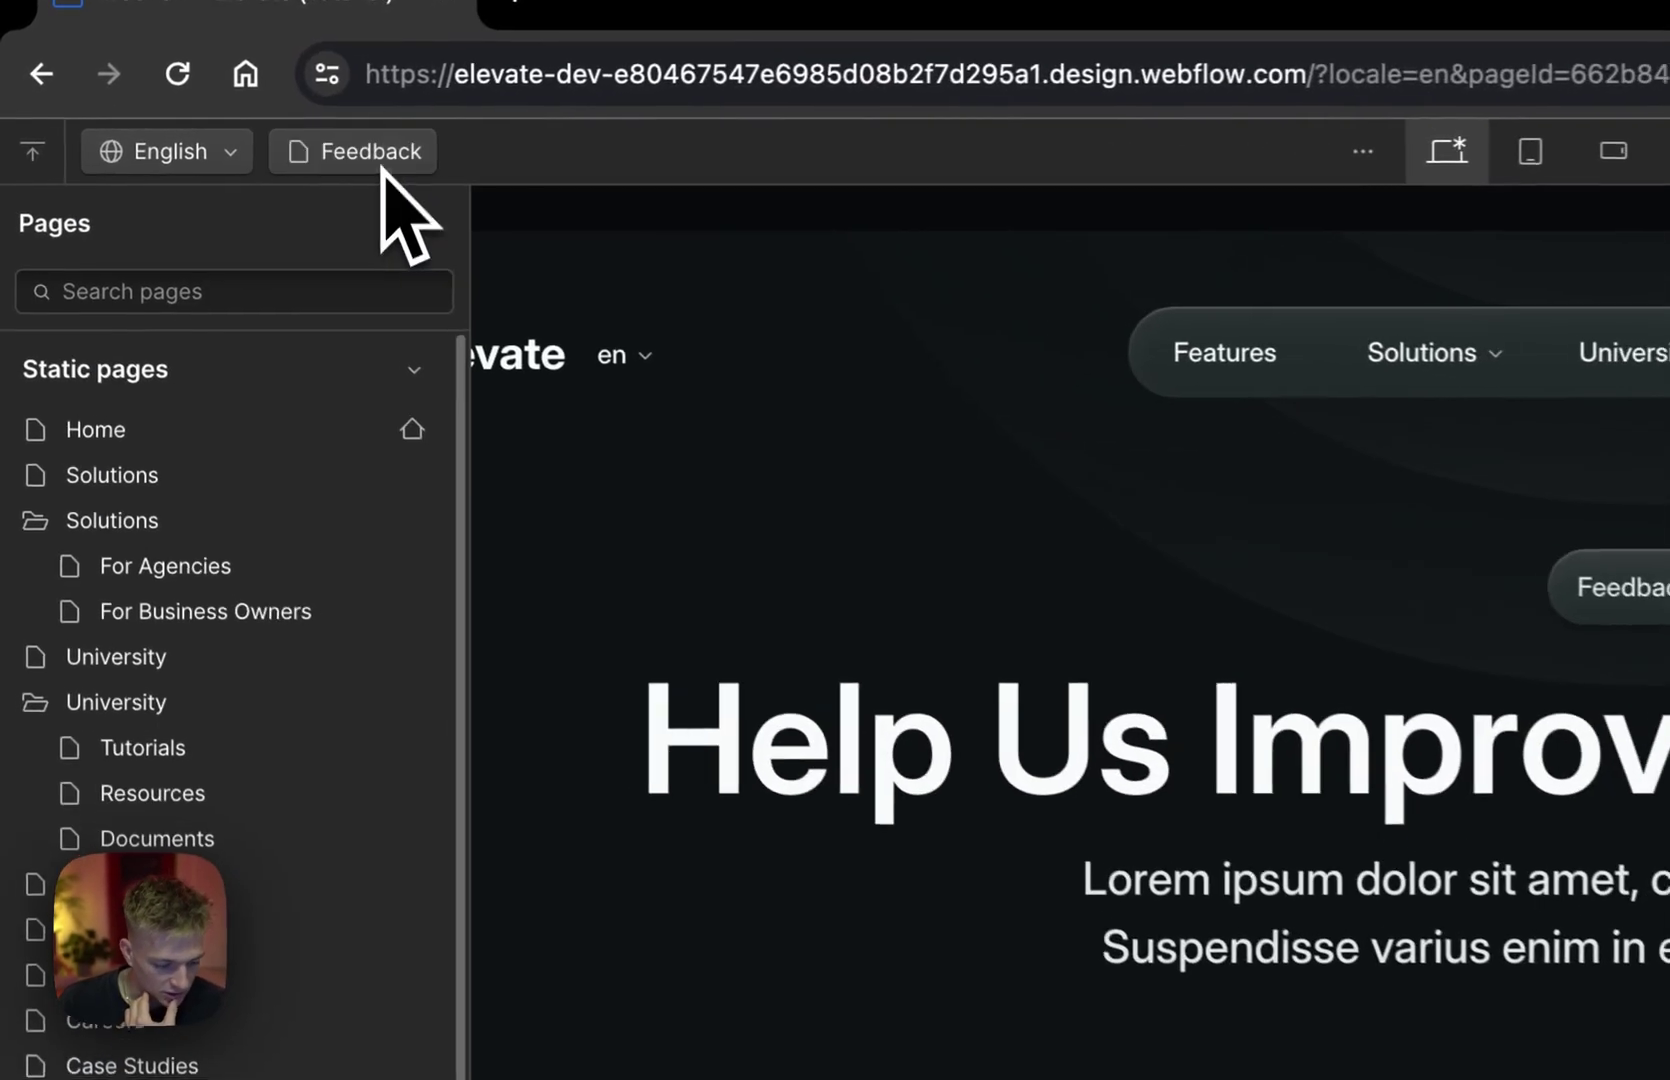
scroll(275, 670, "down", 6)
scroll(276, 690, "up", 3)
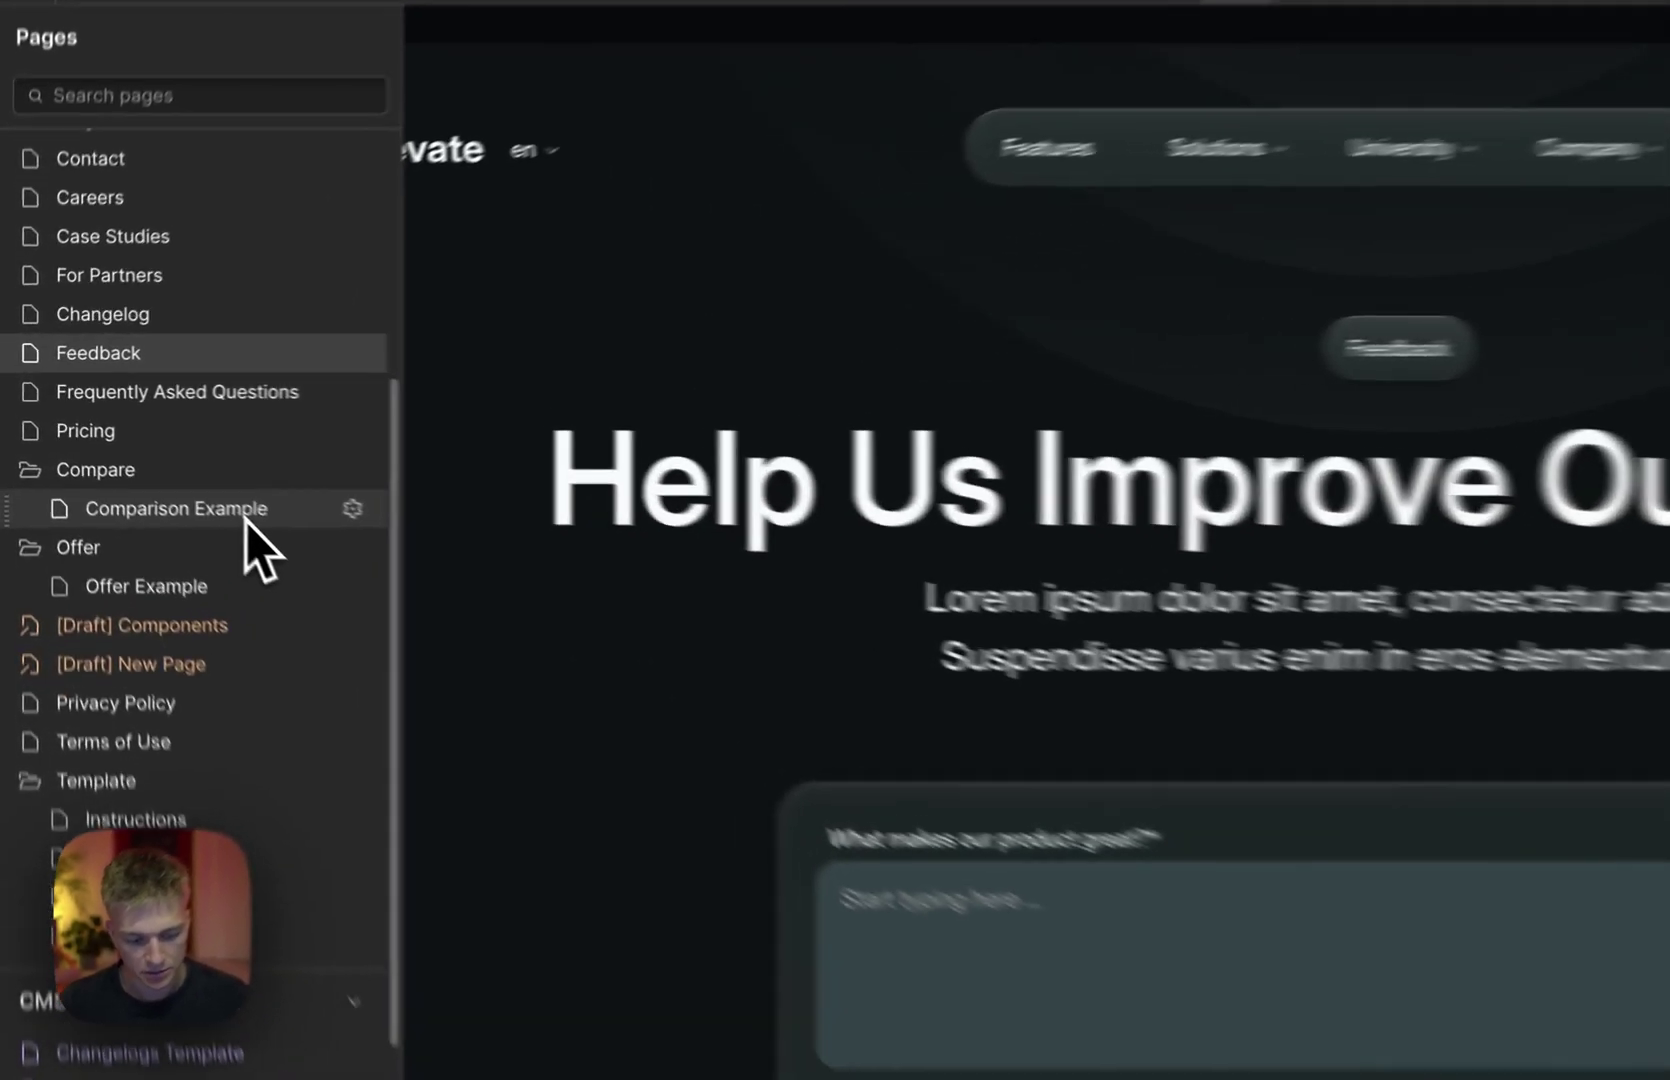
Step: Open Comparison Example and review the Elevate vs Custom Design heading and feature table
left_click(146, 461)
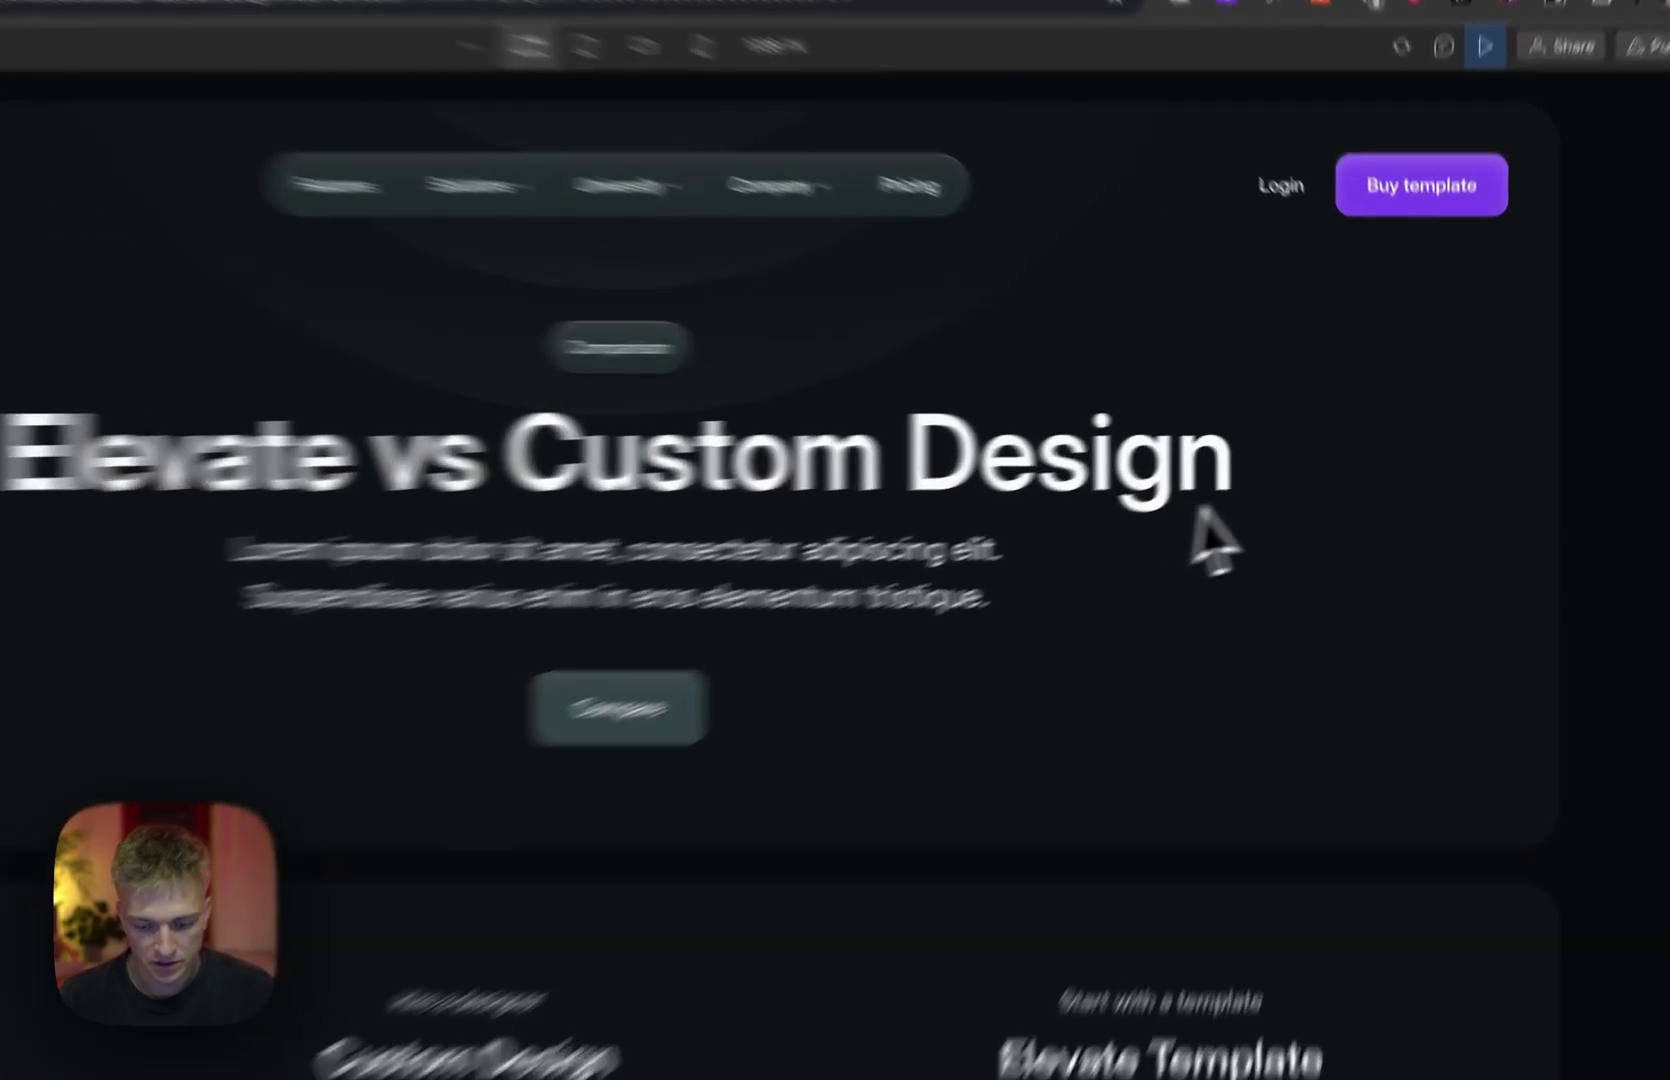
left_click_drag(1275, 480, 375, 440)
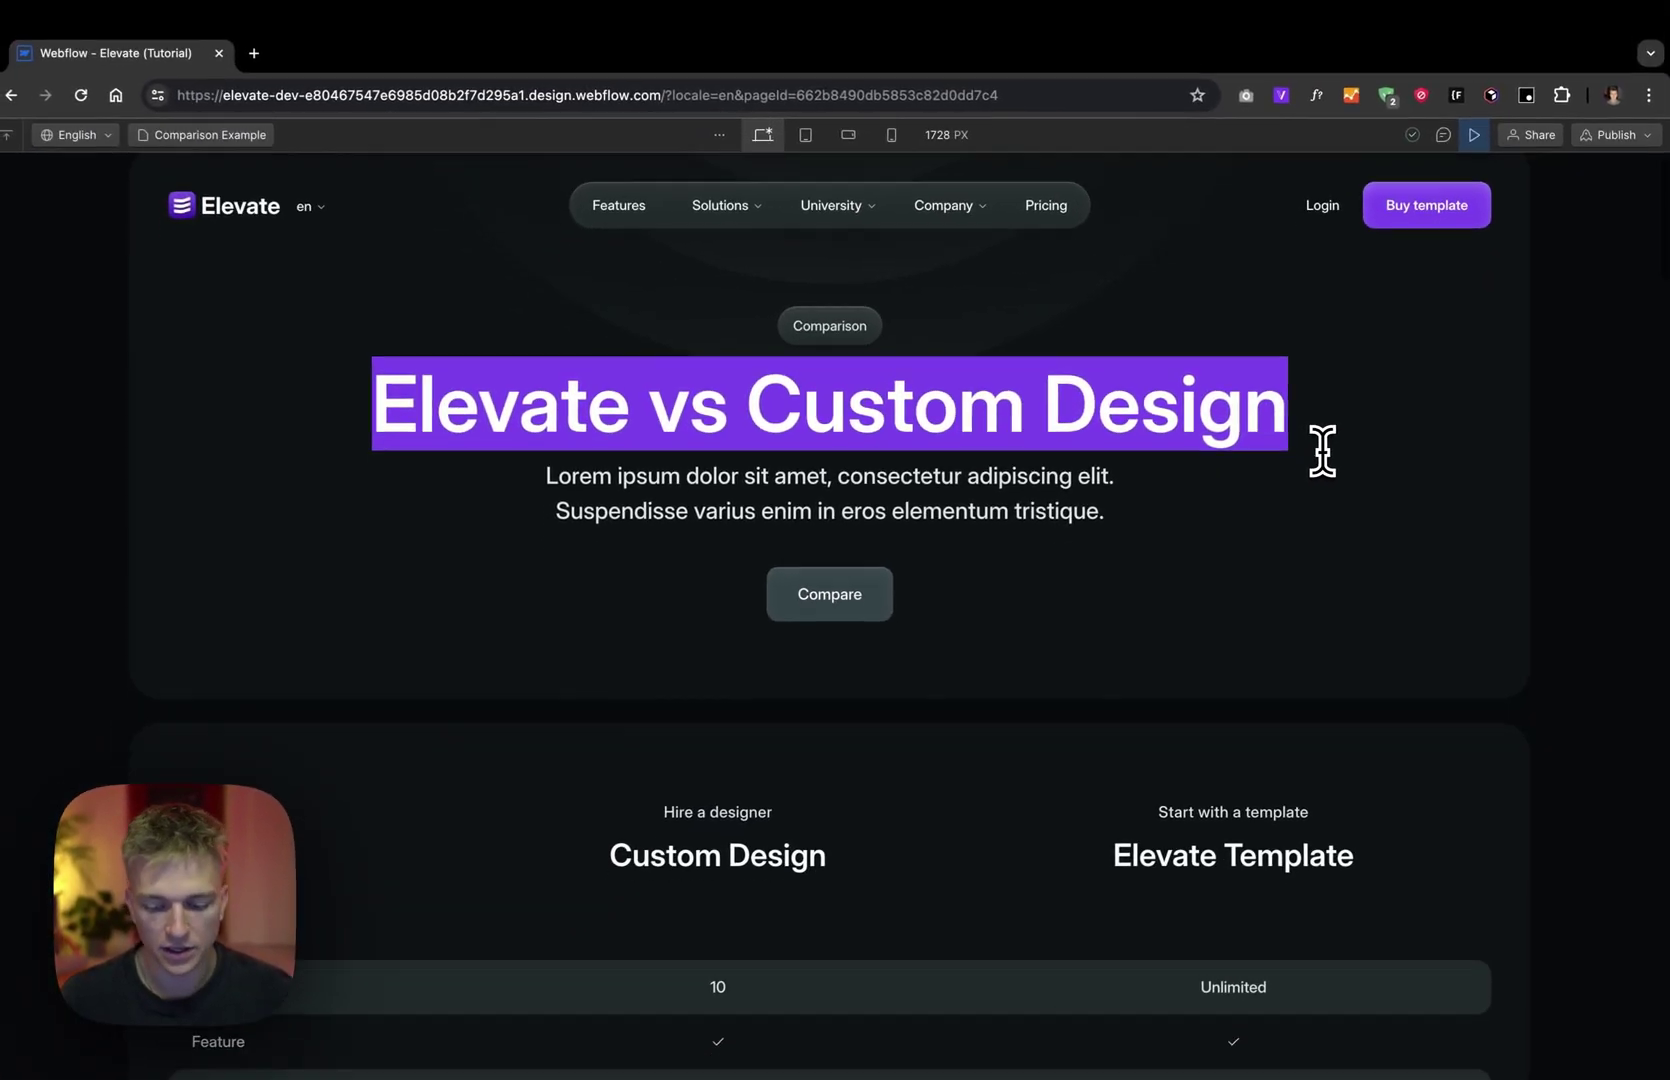
scroll(1322, 450, "down", 10)
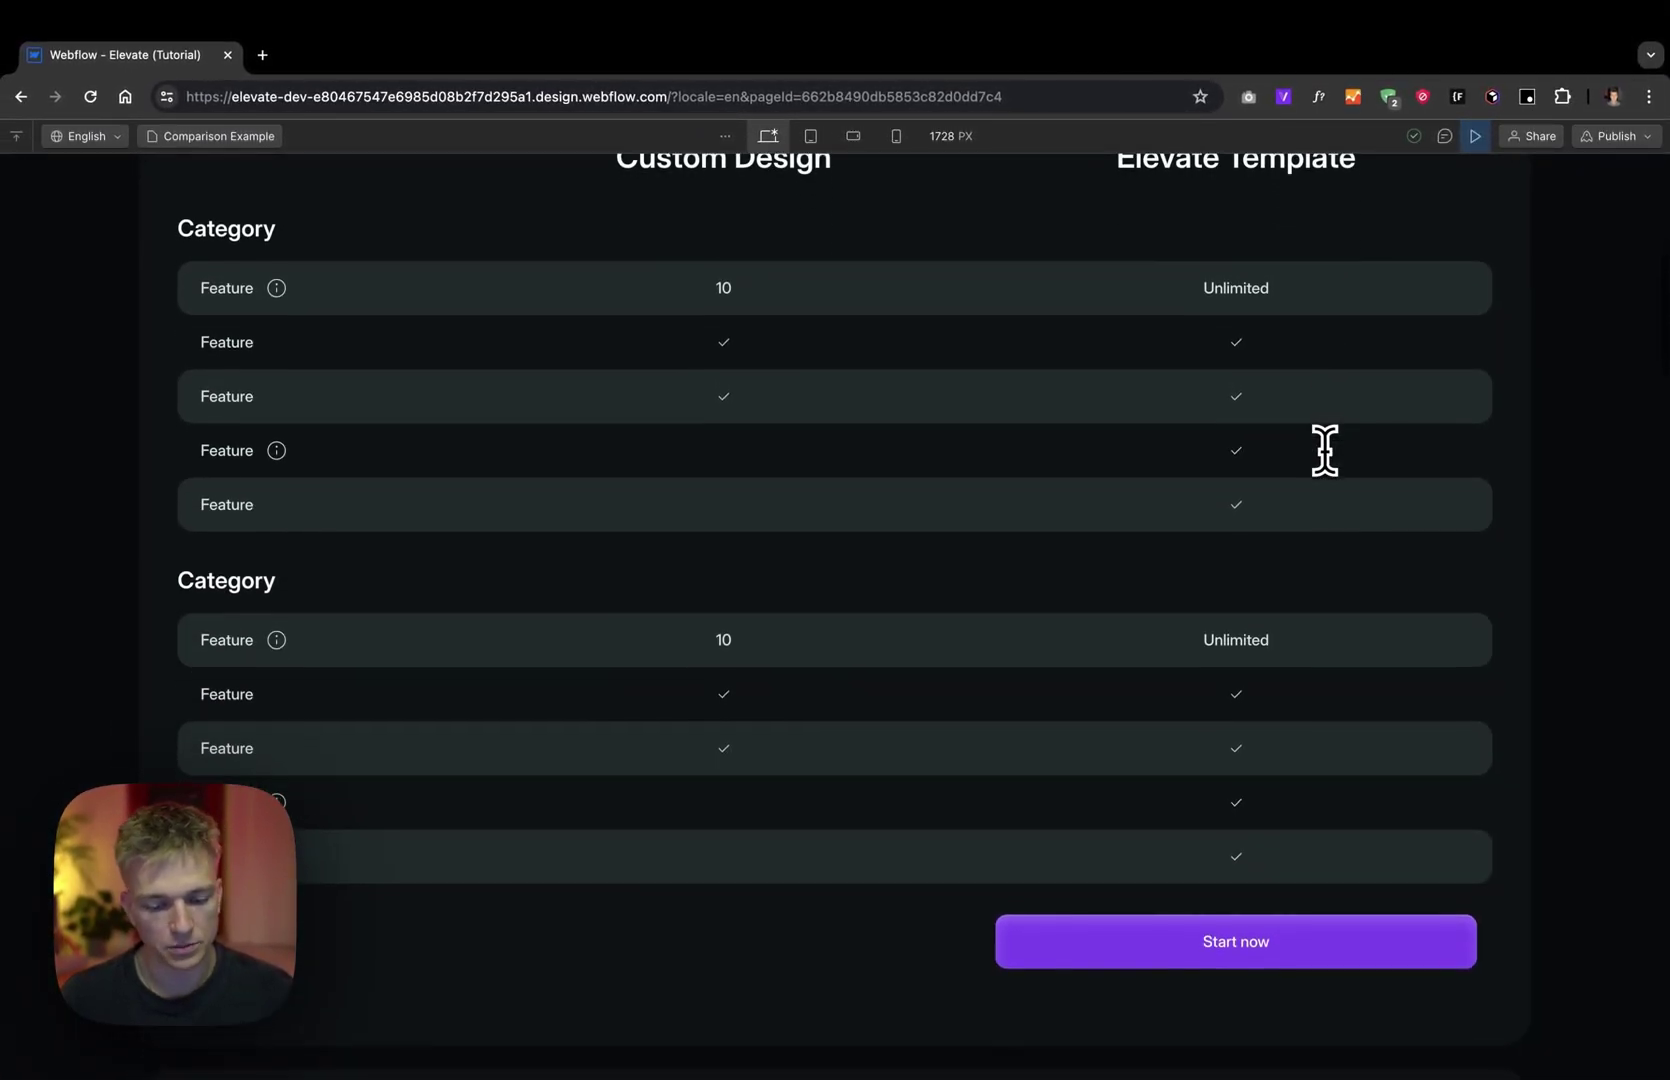
scroll(1324, 450, "up", 1)
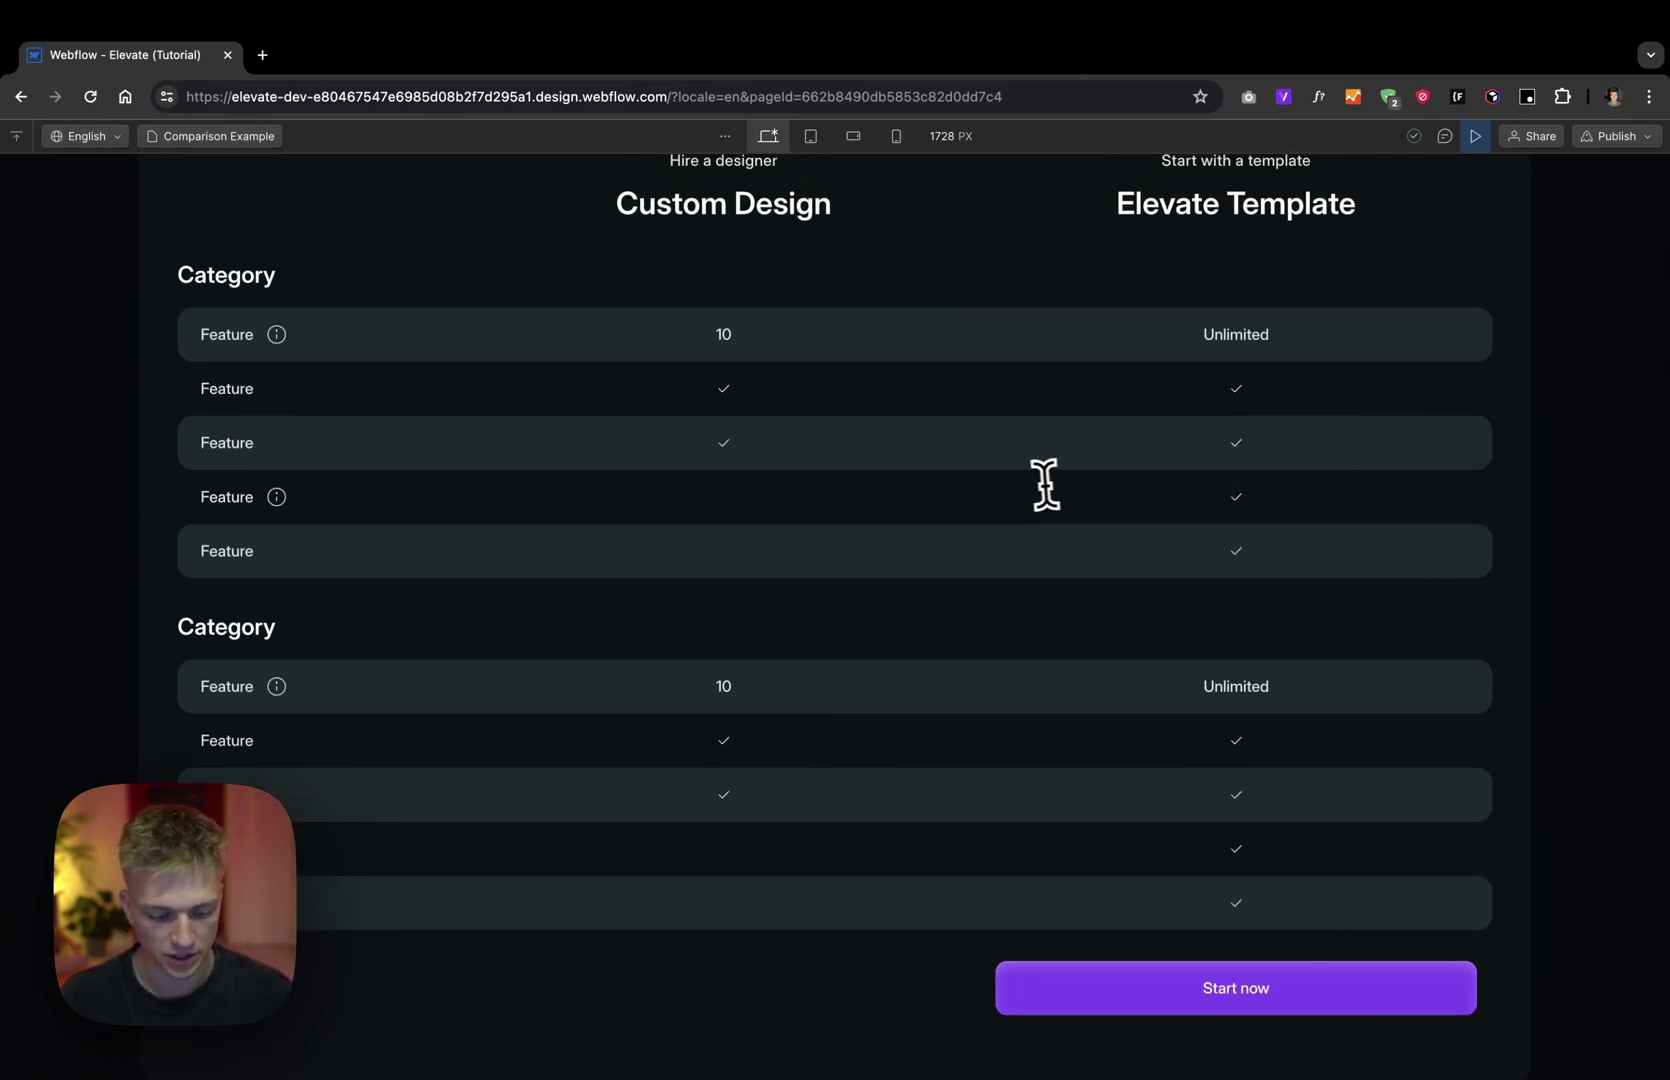
scroll(1036, 484, "up", 3)
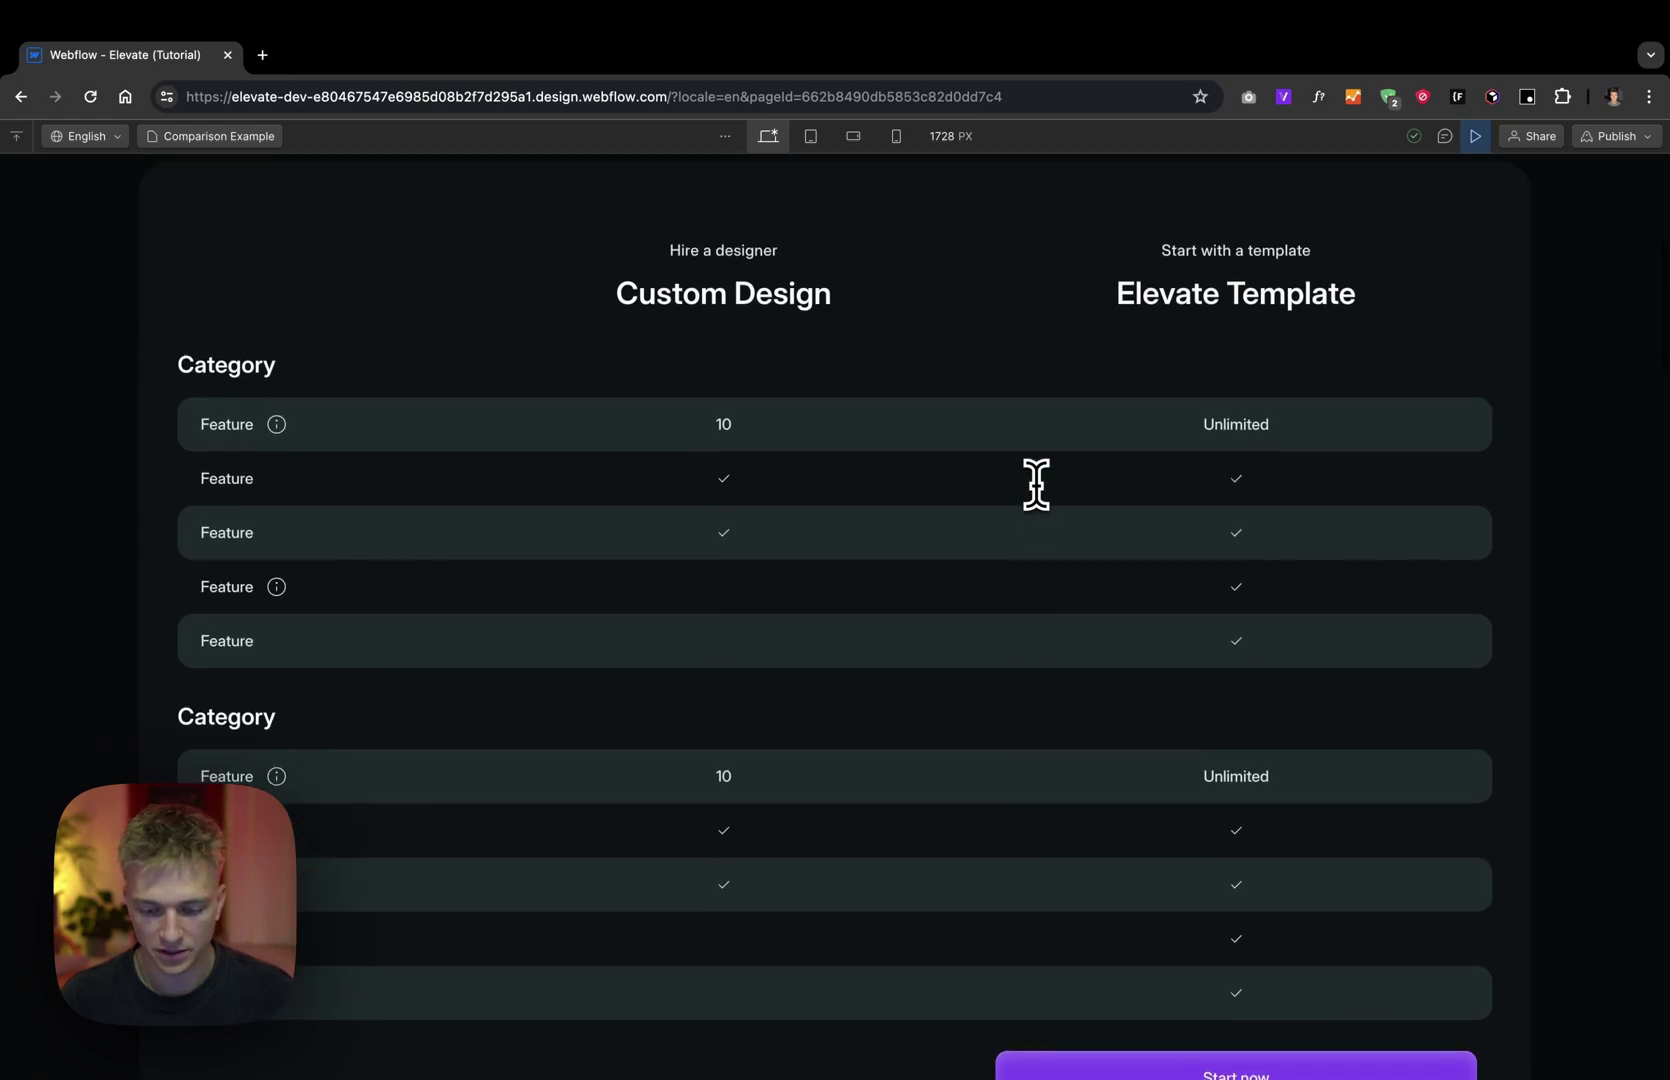
scroll(1034, 482, "up", 10)
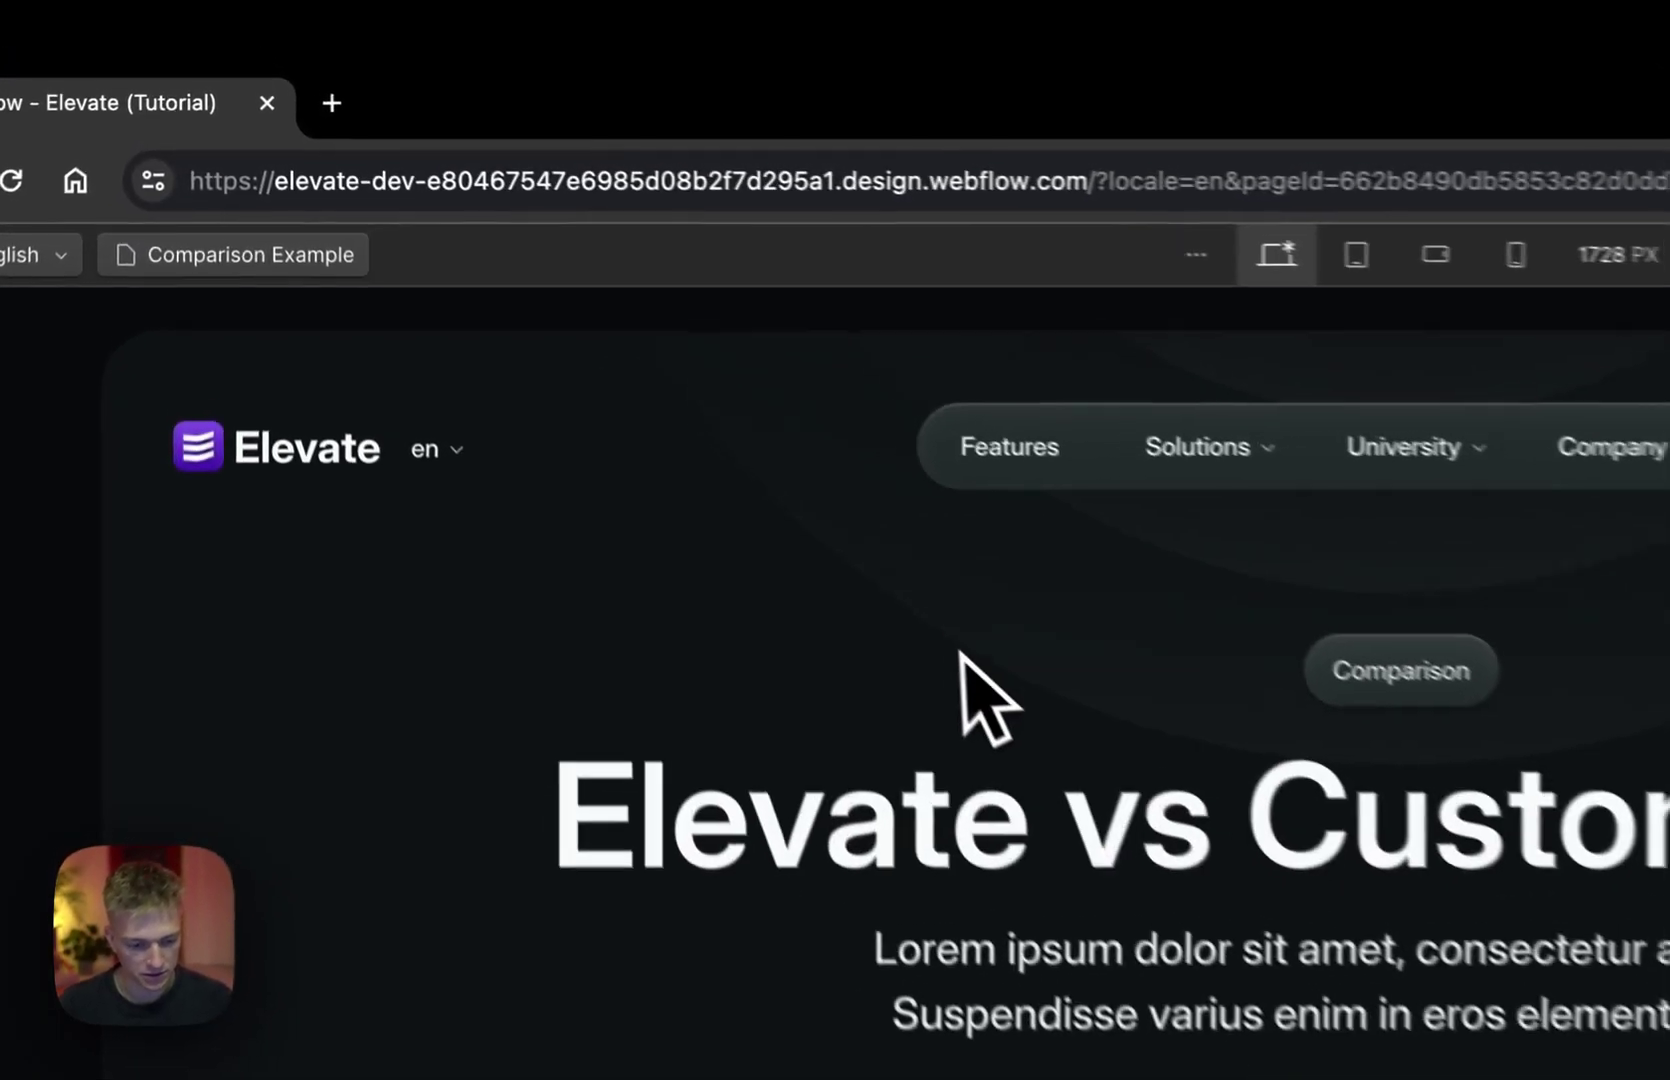
Step: Open the Offer Example page and scroll through its About, testimonials and FAQ sections
left_click(360, 256)
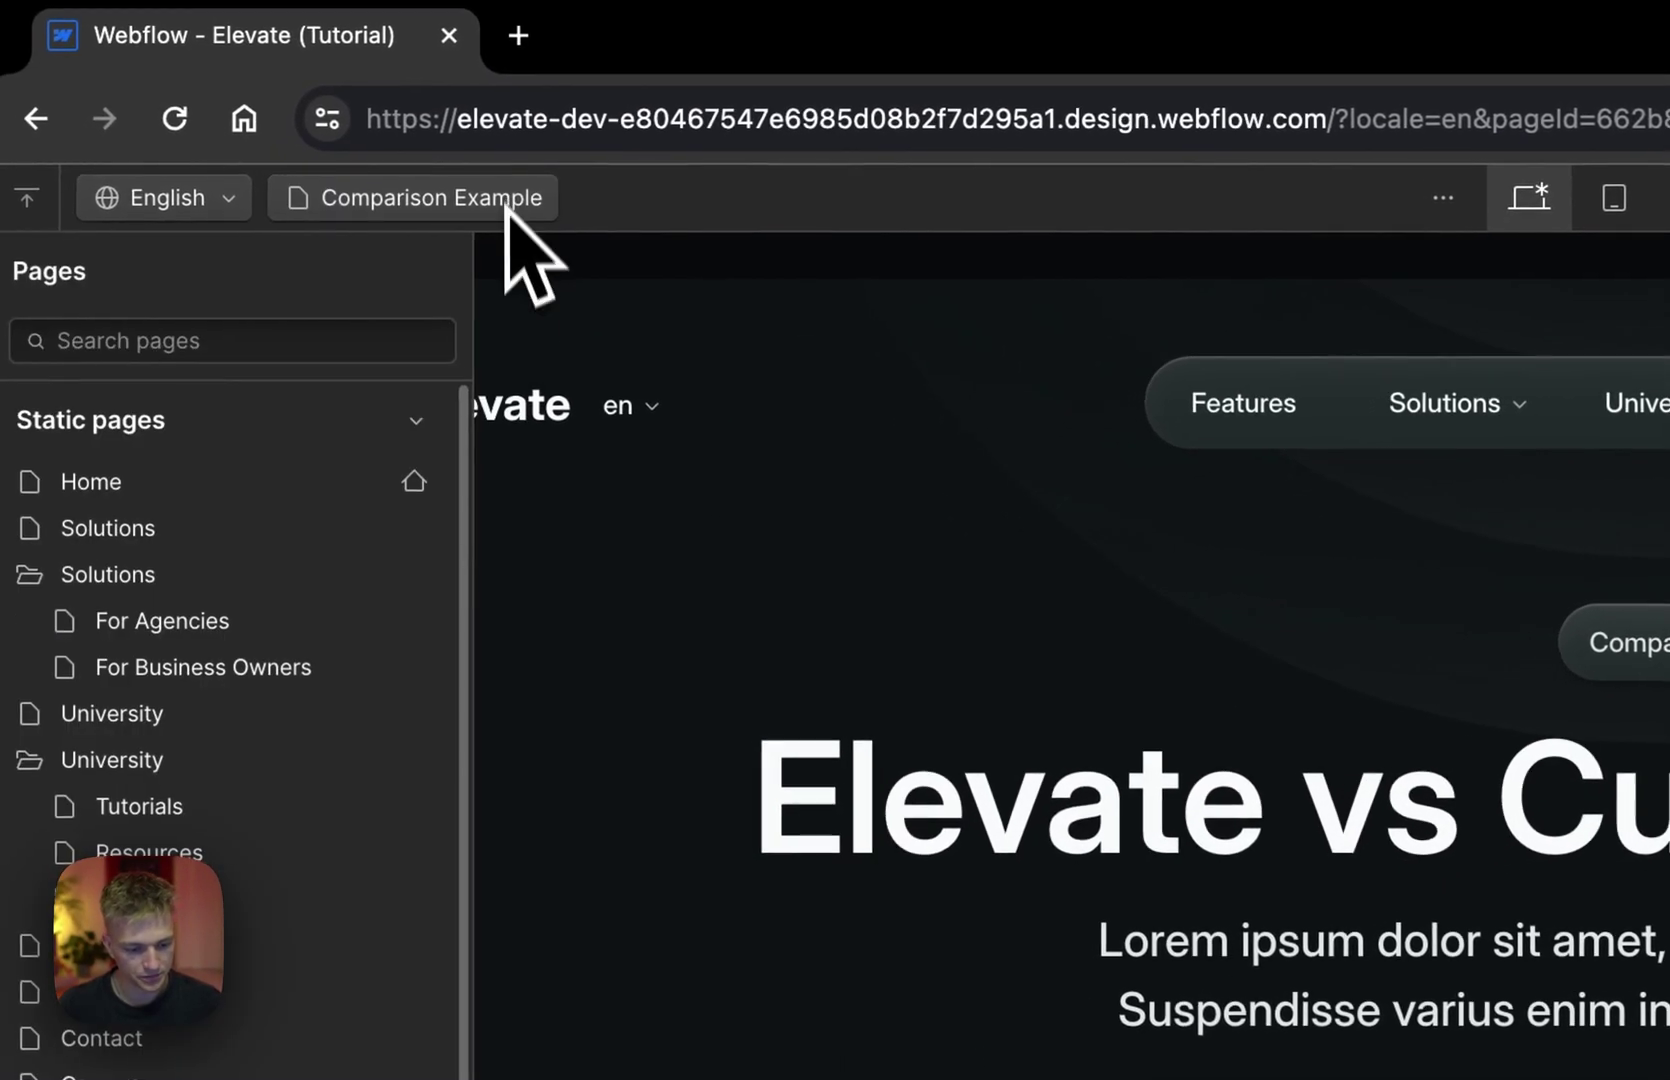
scroll(257, 706, "down", 4)
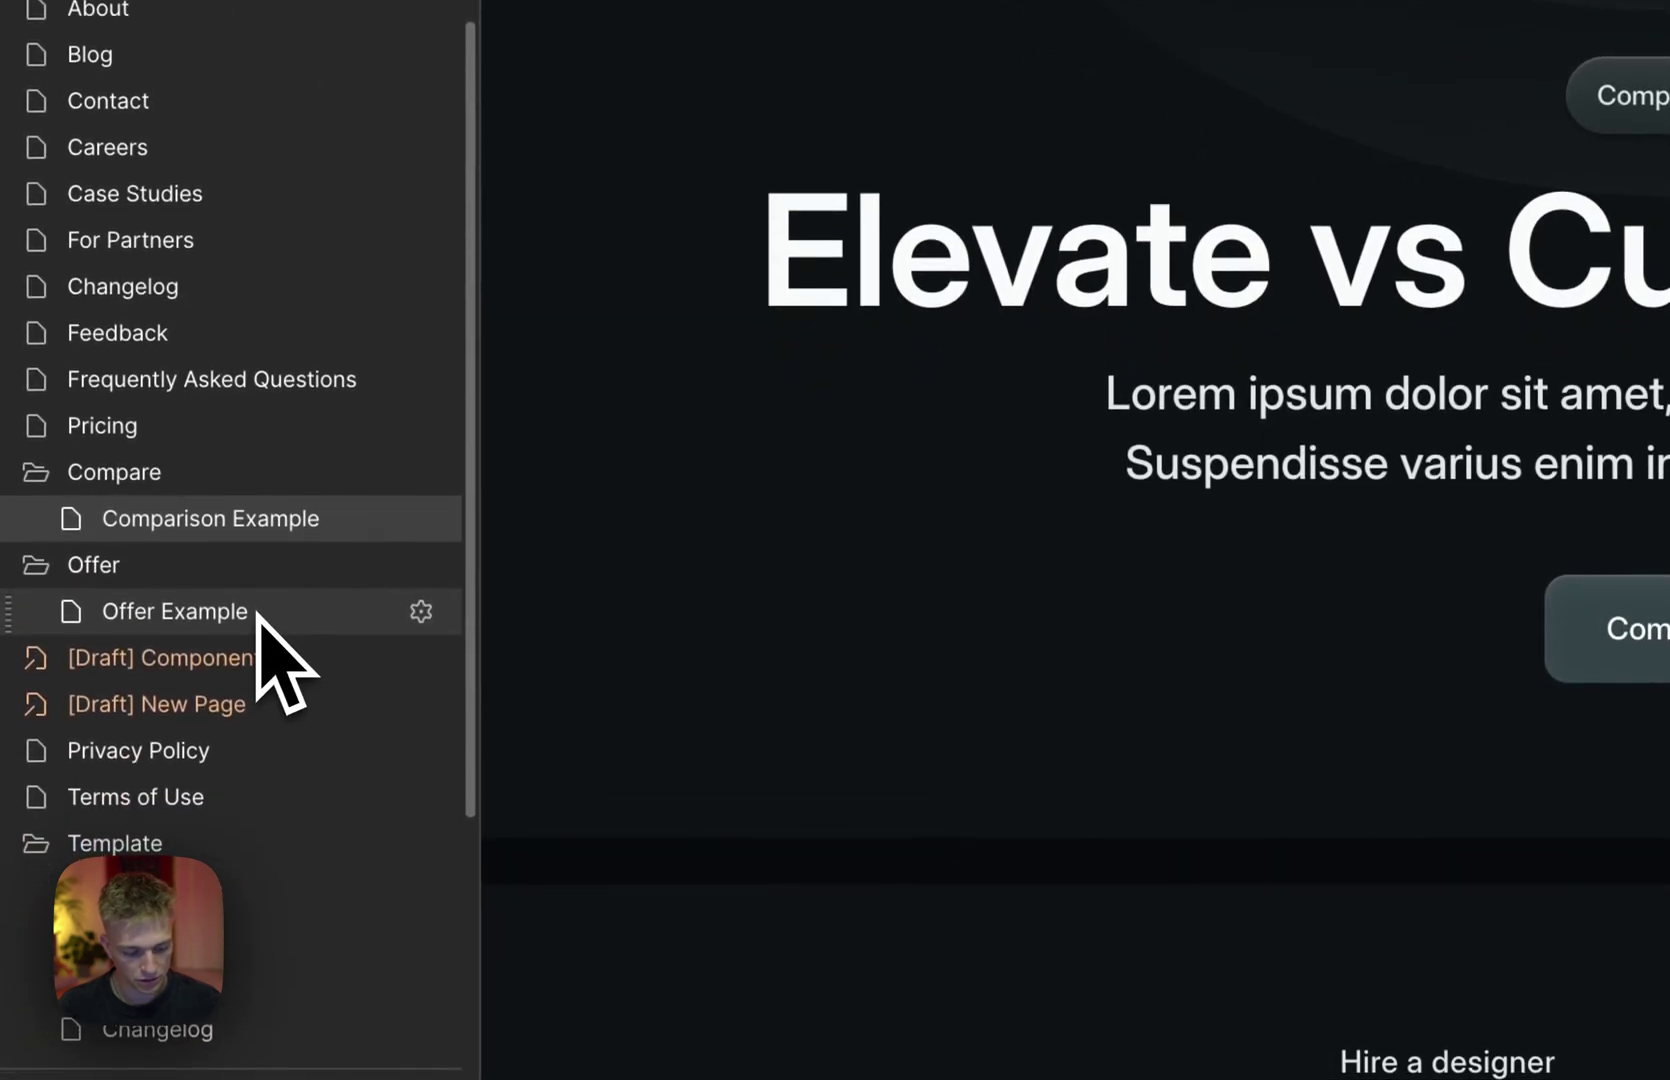
left_click(257, 613)
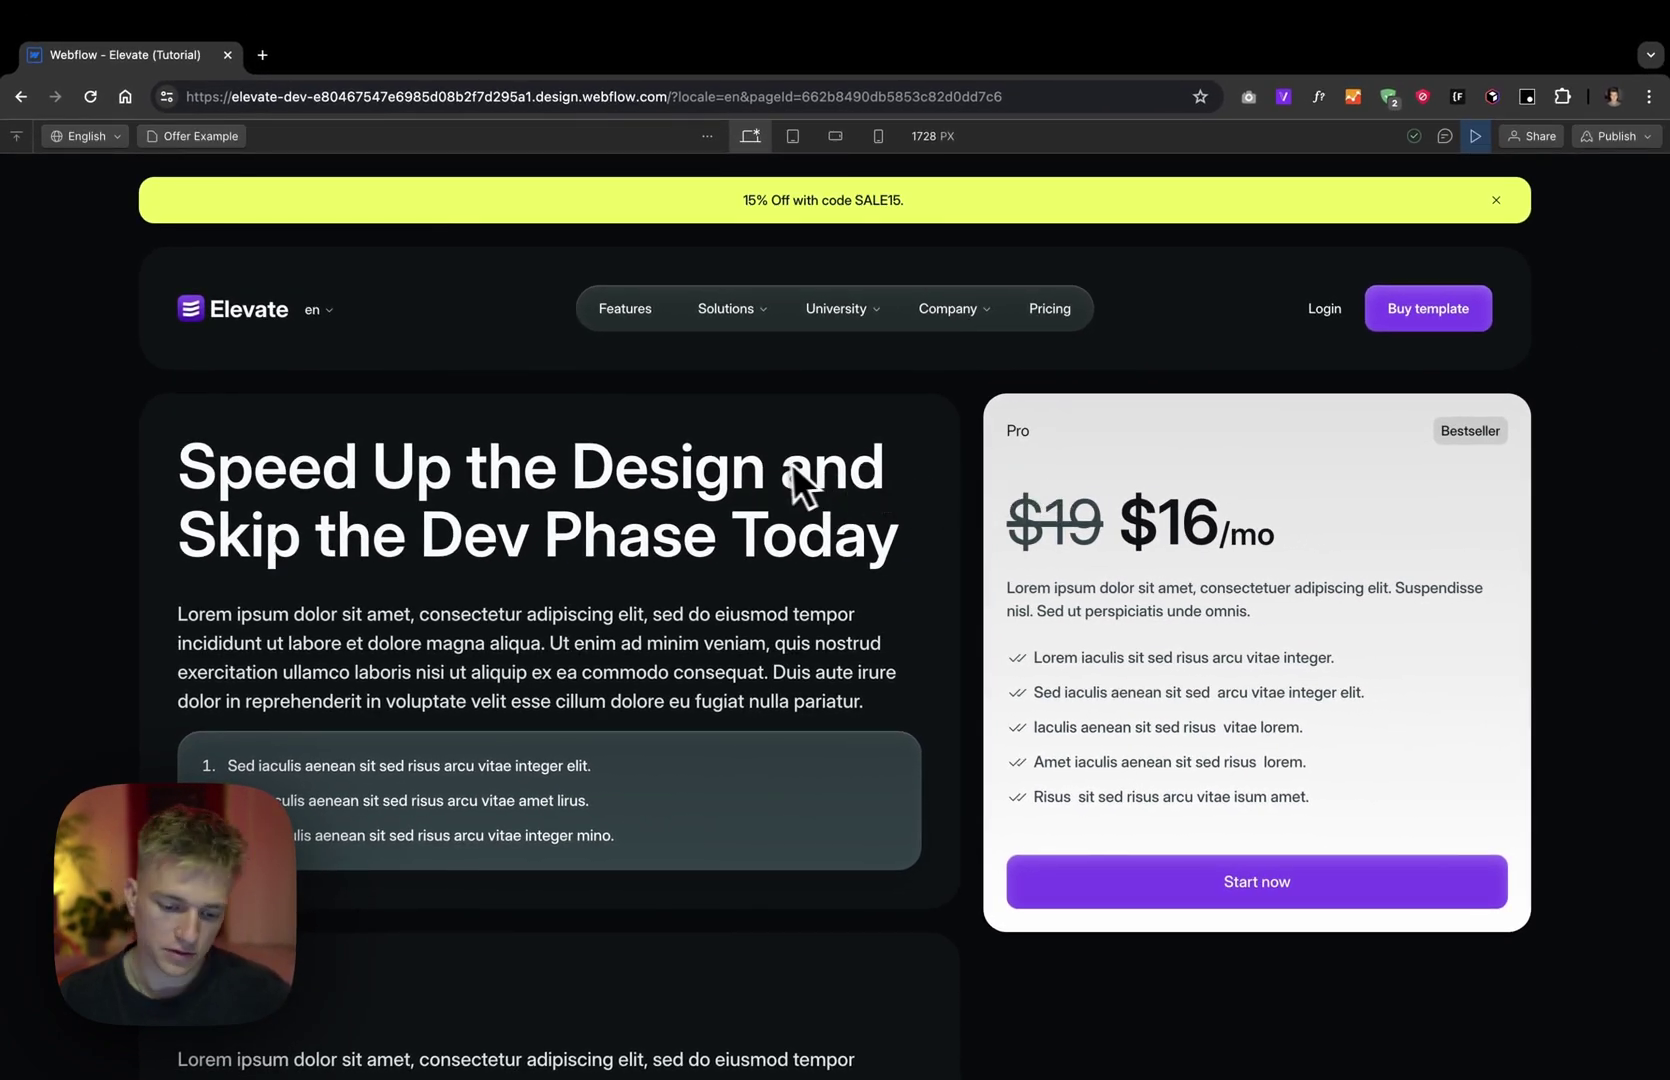
scroll(778, 668, "down", 2)
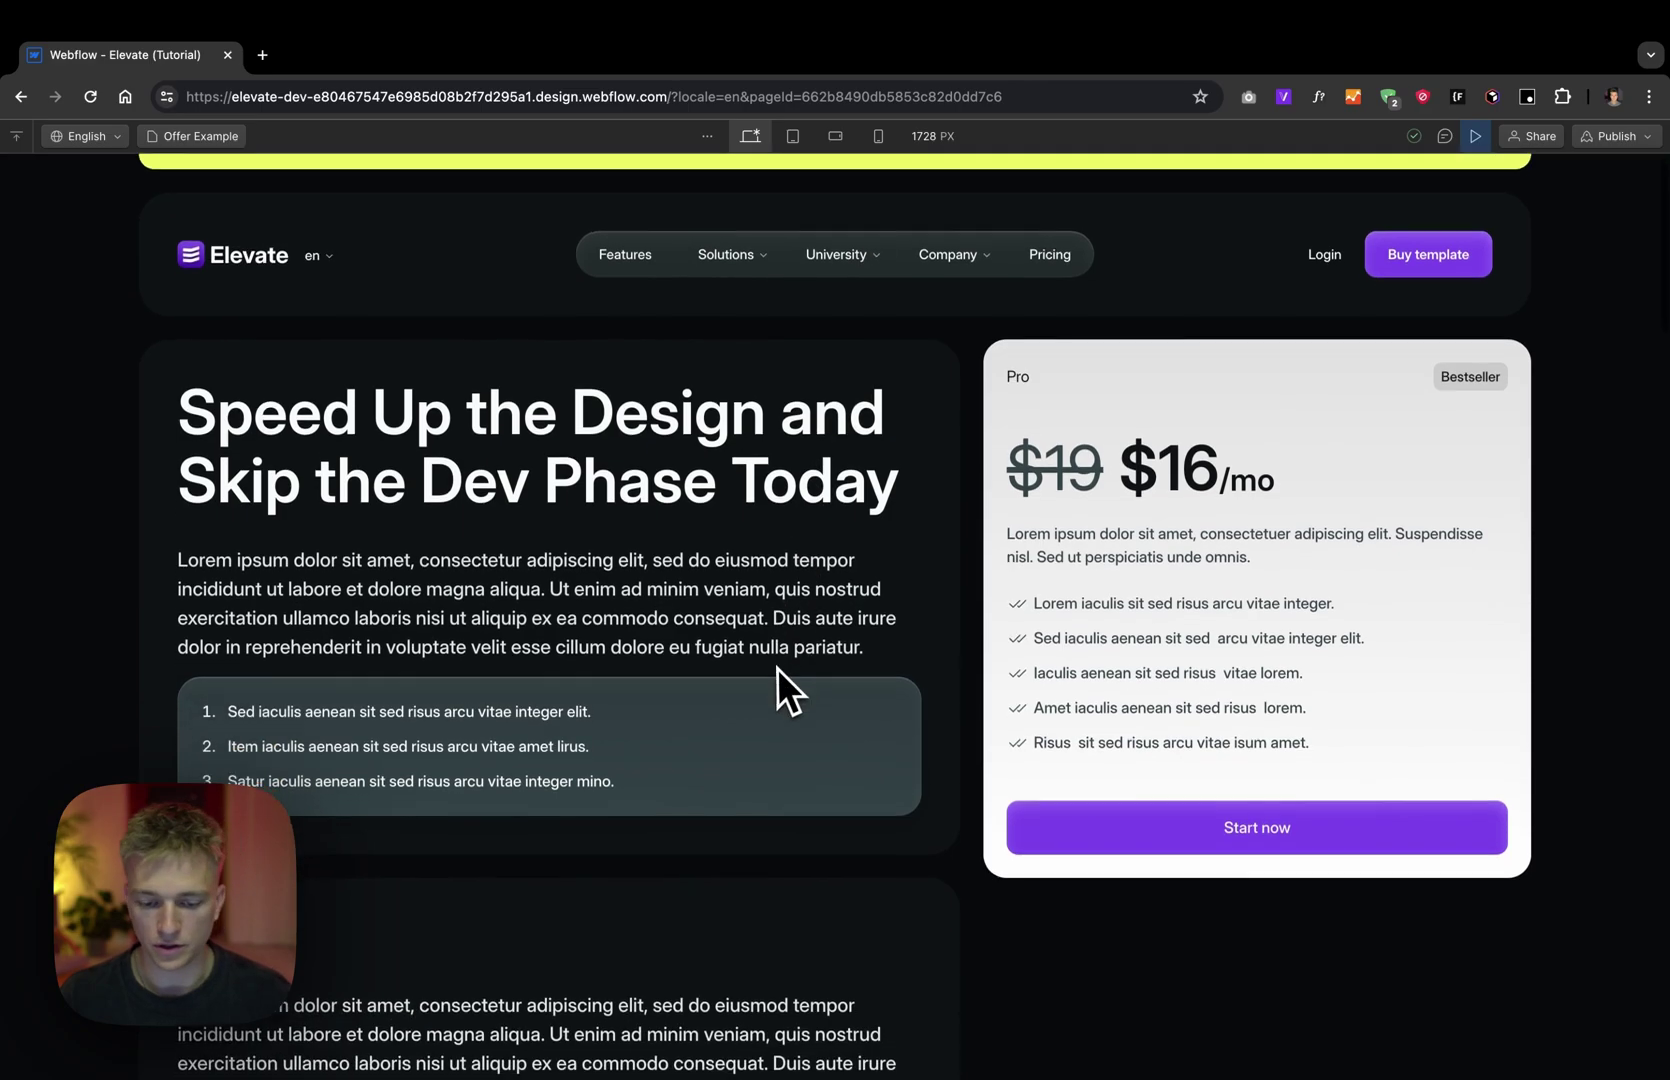
scroll(777, 670, "down", 10)
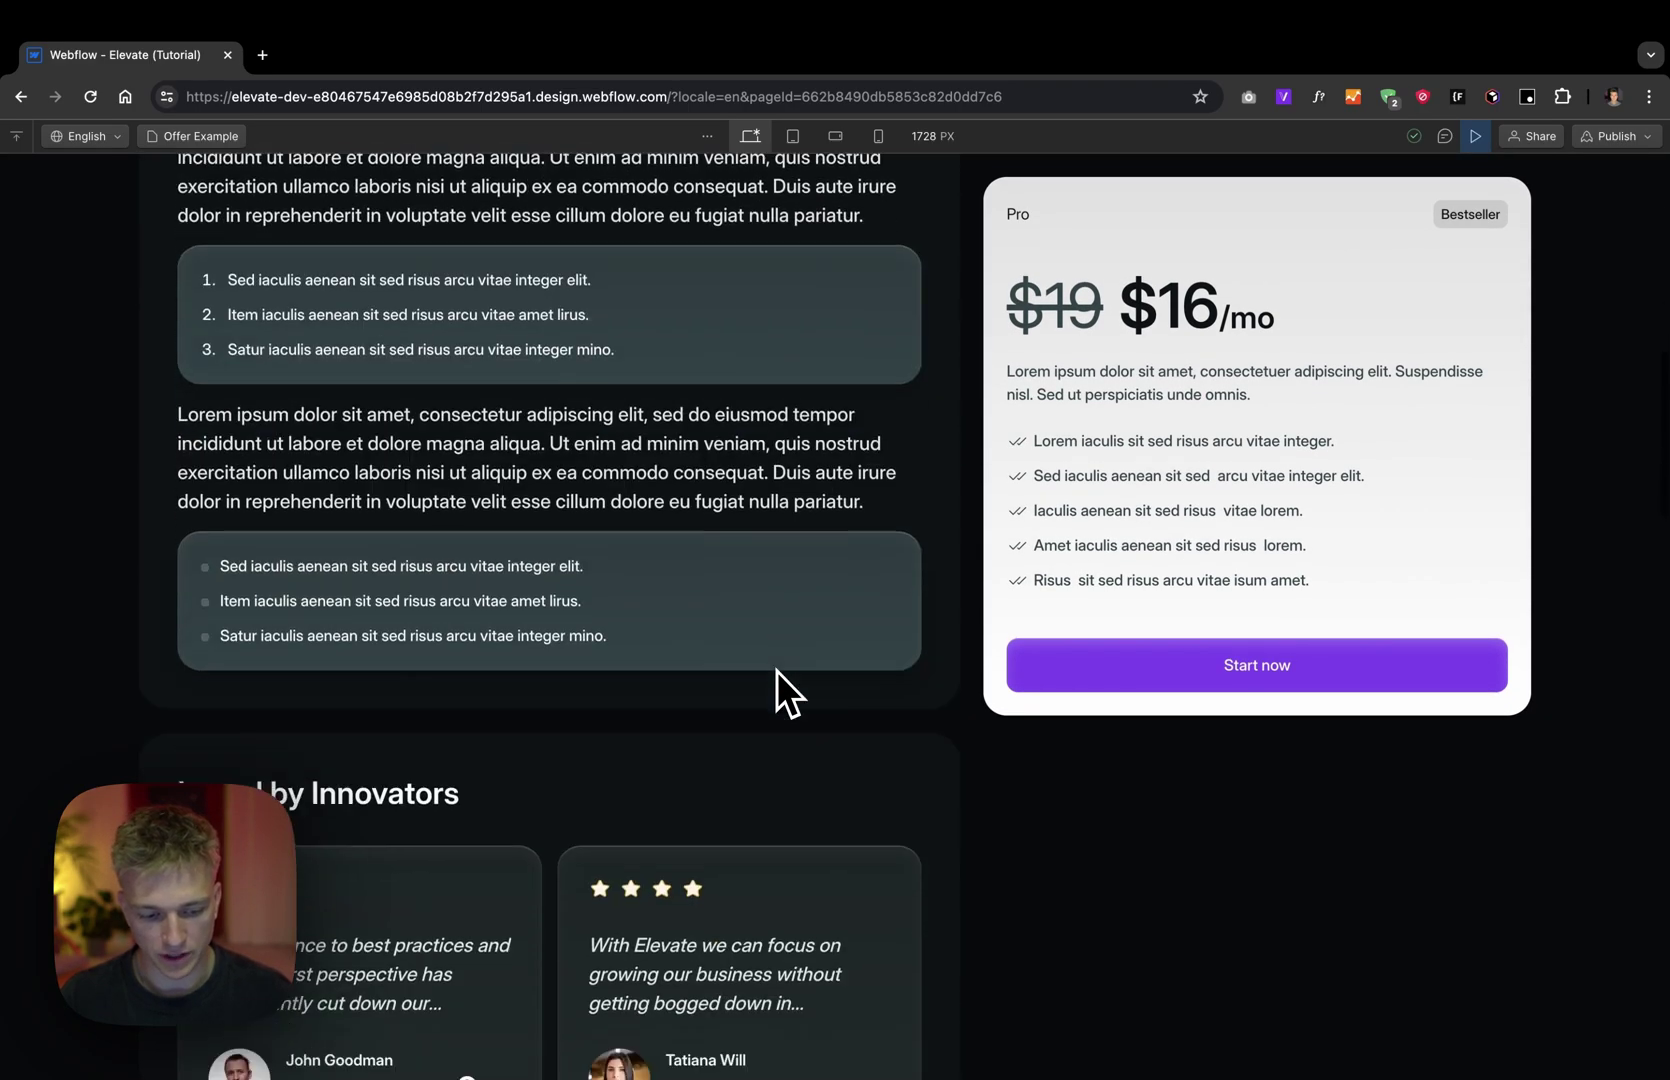
scroll(777, 670, "up", 12)
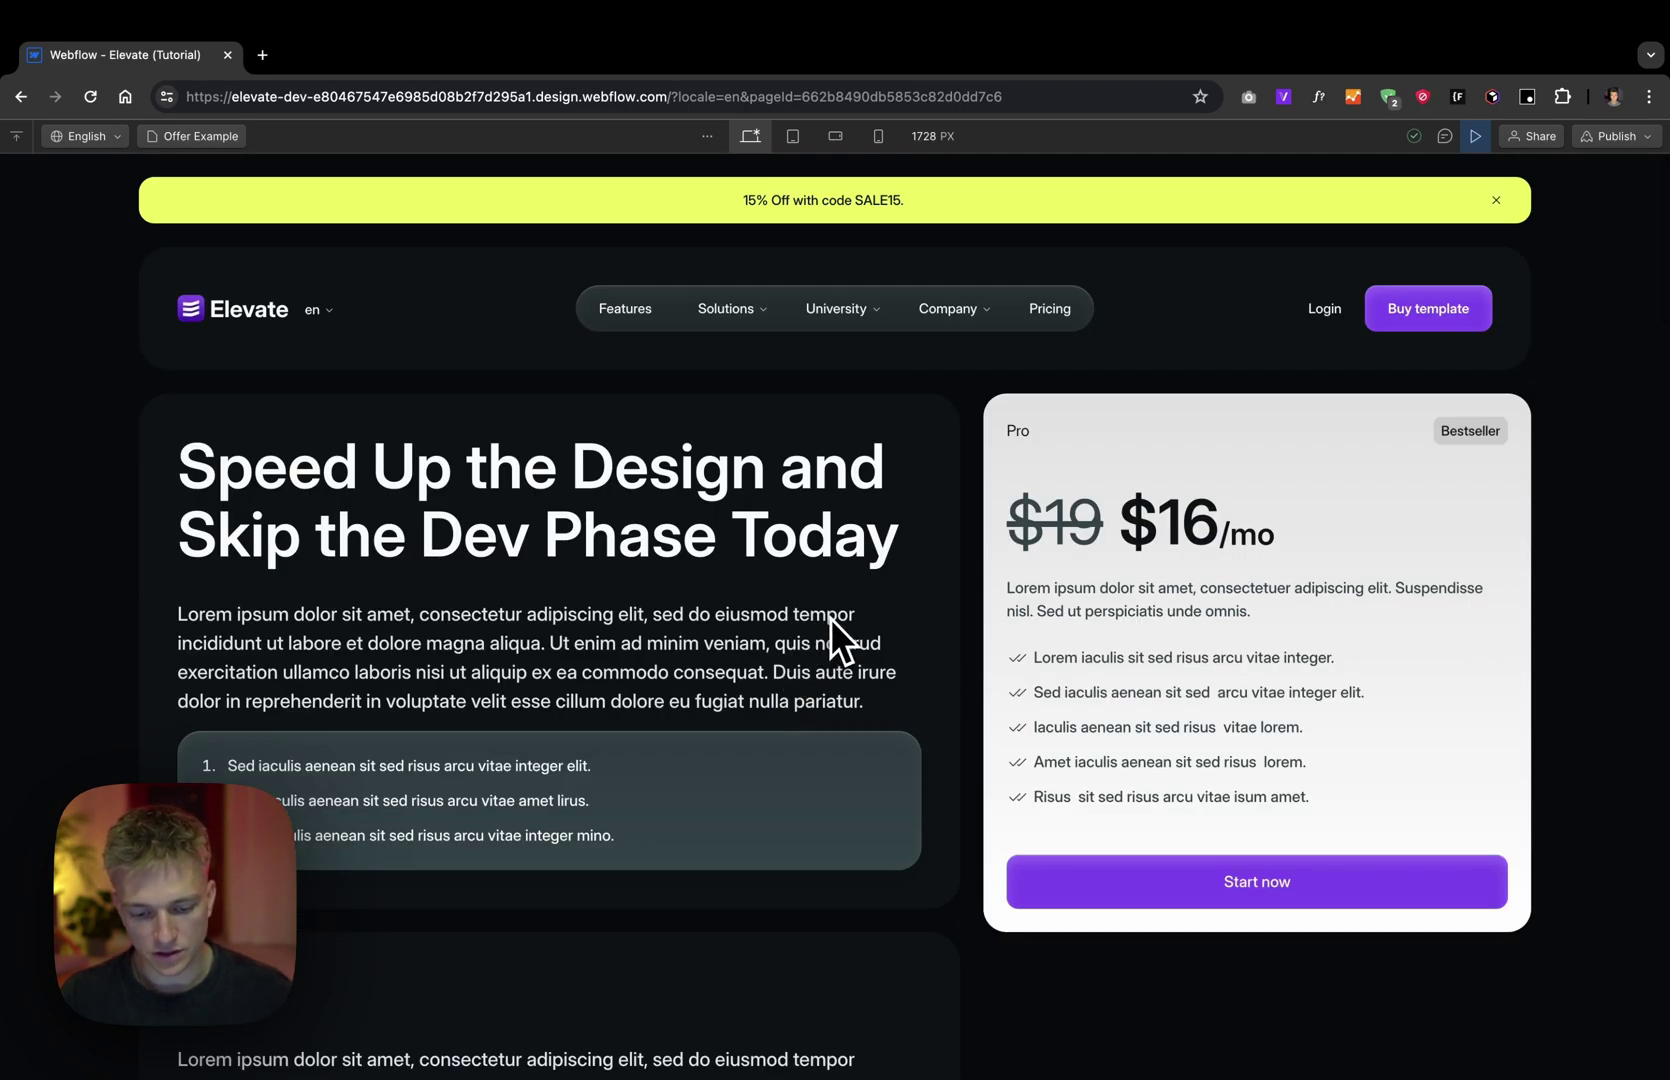
scroll(830, 618, "down", 4)
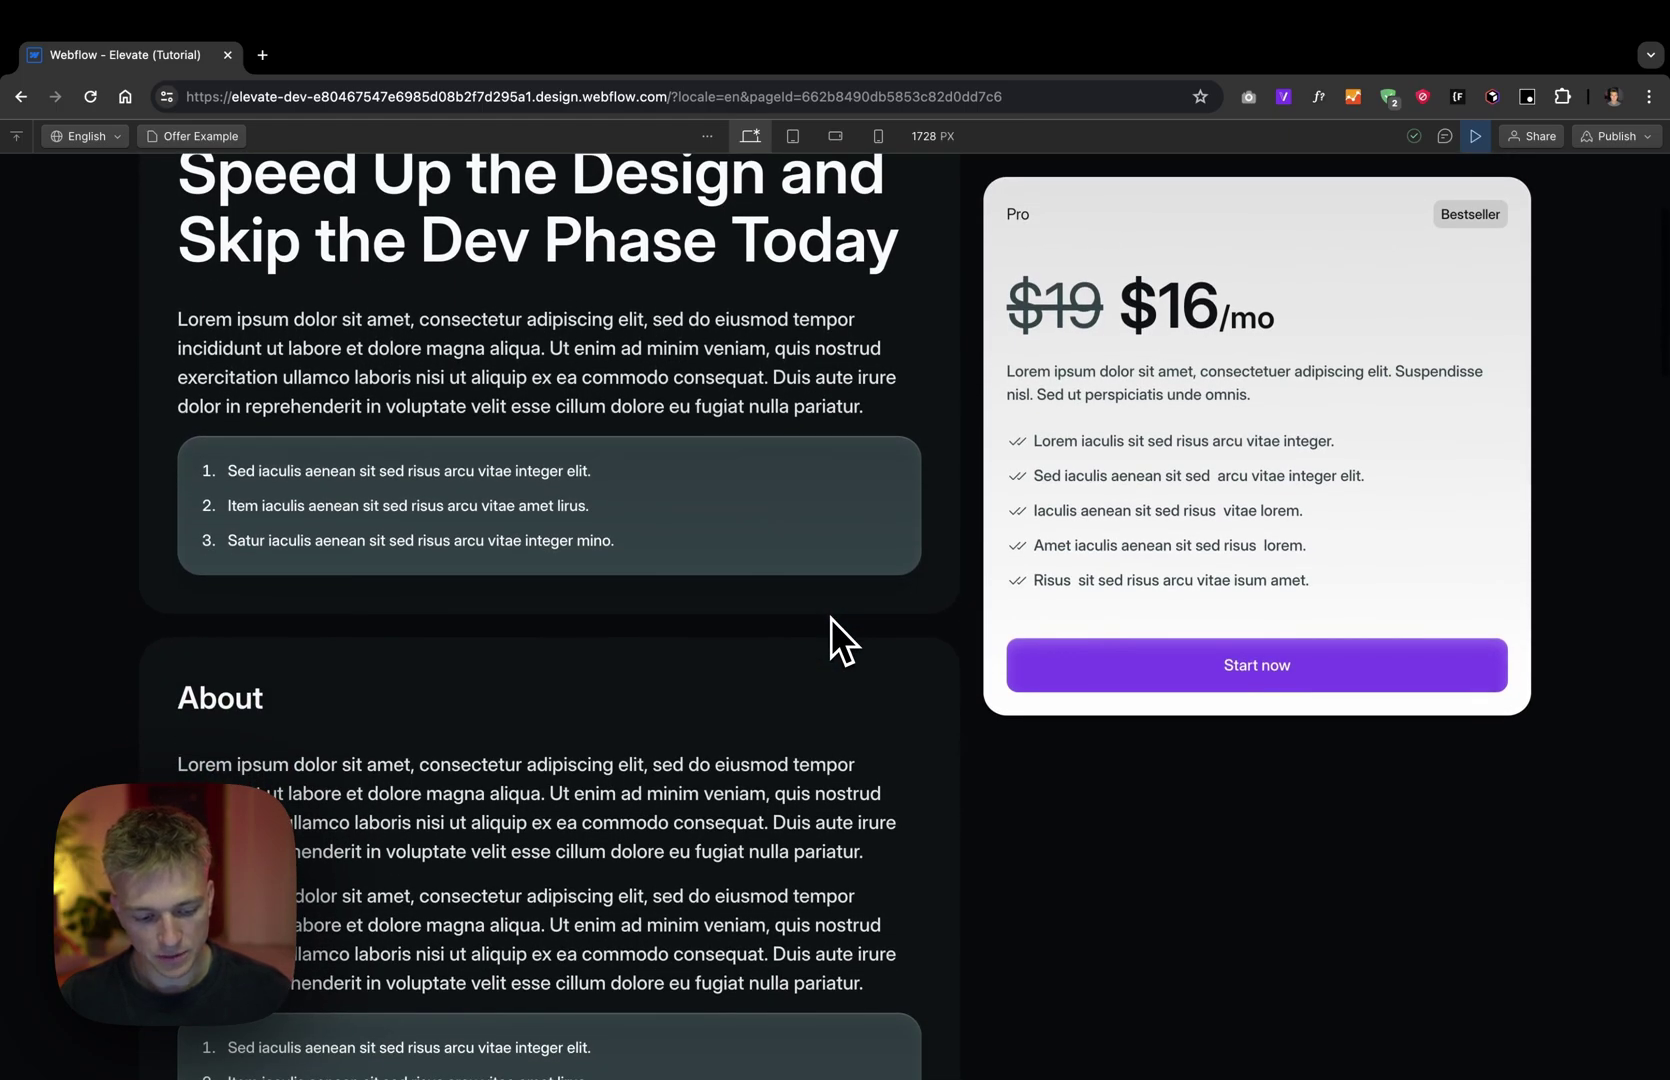
scroll(831, 625, "up", 3)
scroll(830, 640, "down", 8)
Step: Review the Limited Offer's 15% off lines and the free resources, then scroll back up
scroll(701, 421, "up", 5)
scroll(567, 306, "up", 1)
scroll(794, 496, "down", 15)
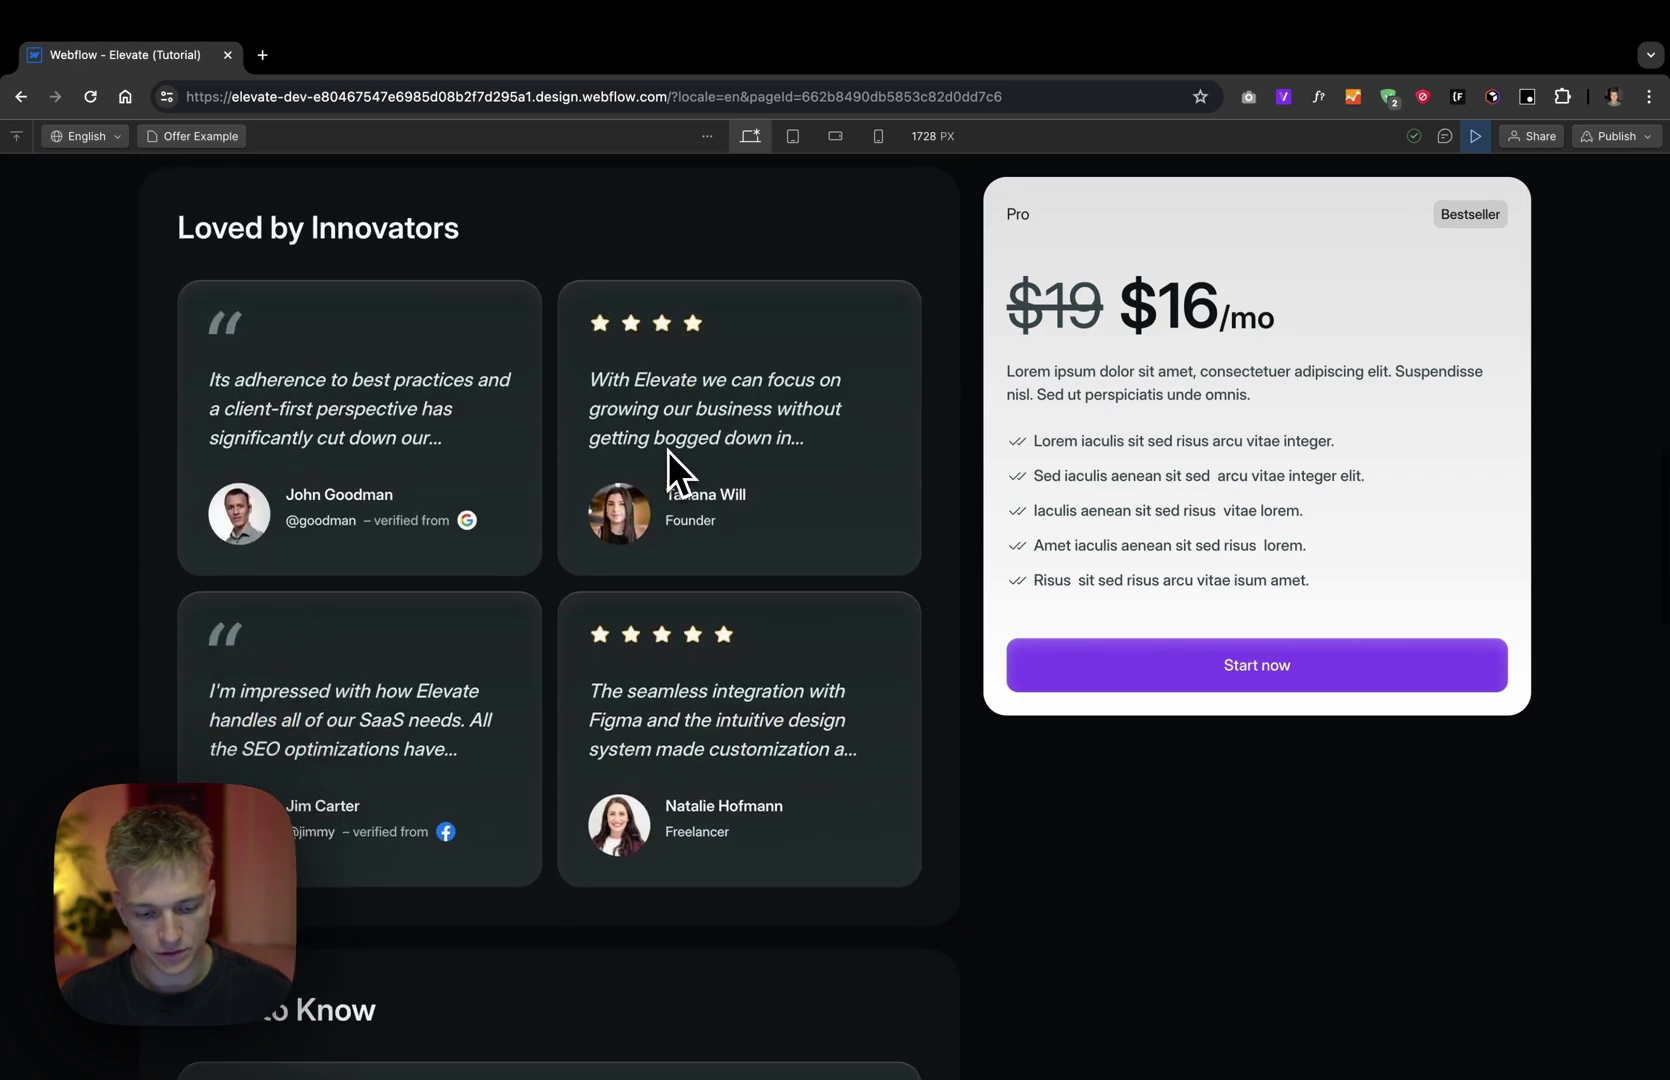
scroll(560, 540, "down", 10)
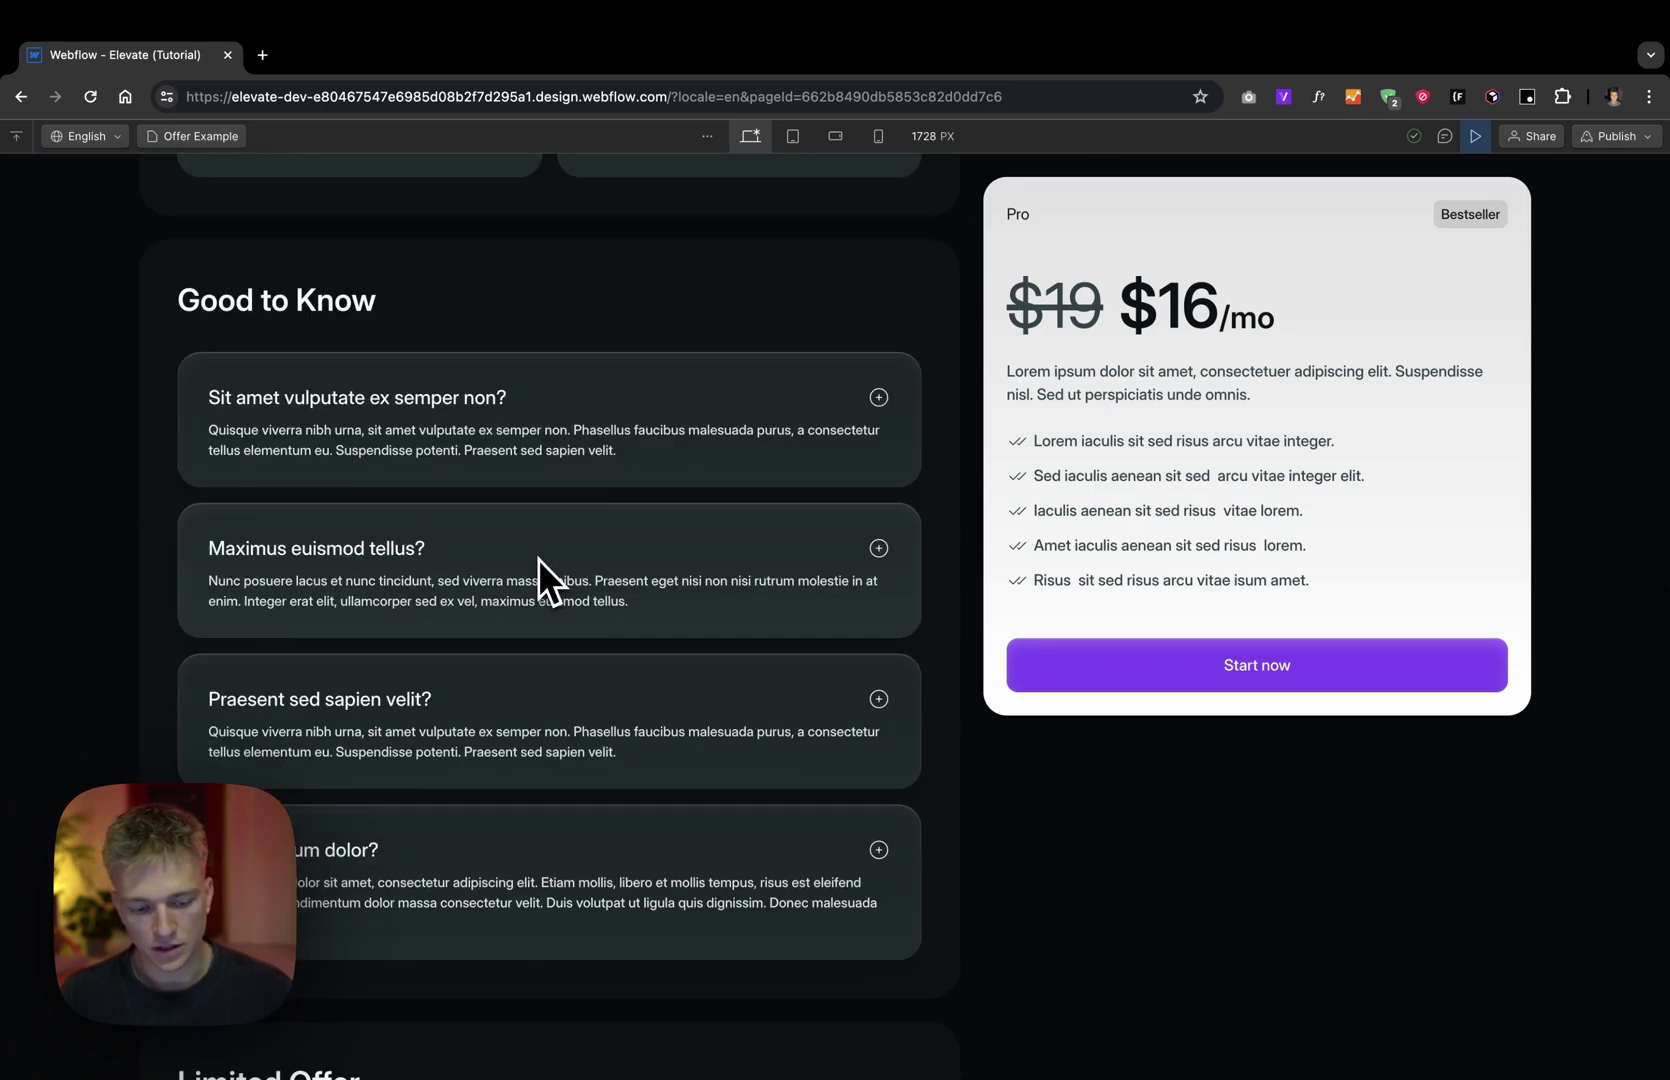
scroll(538, 558, "down", 8)
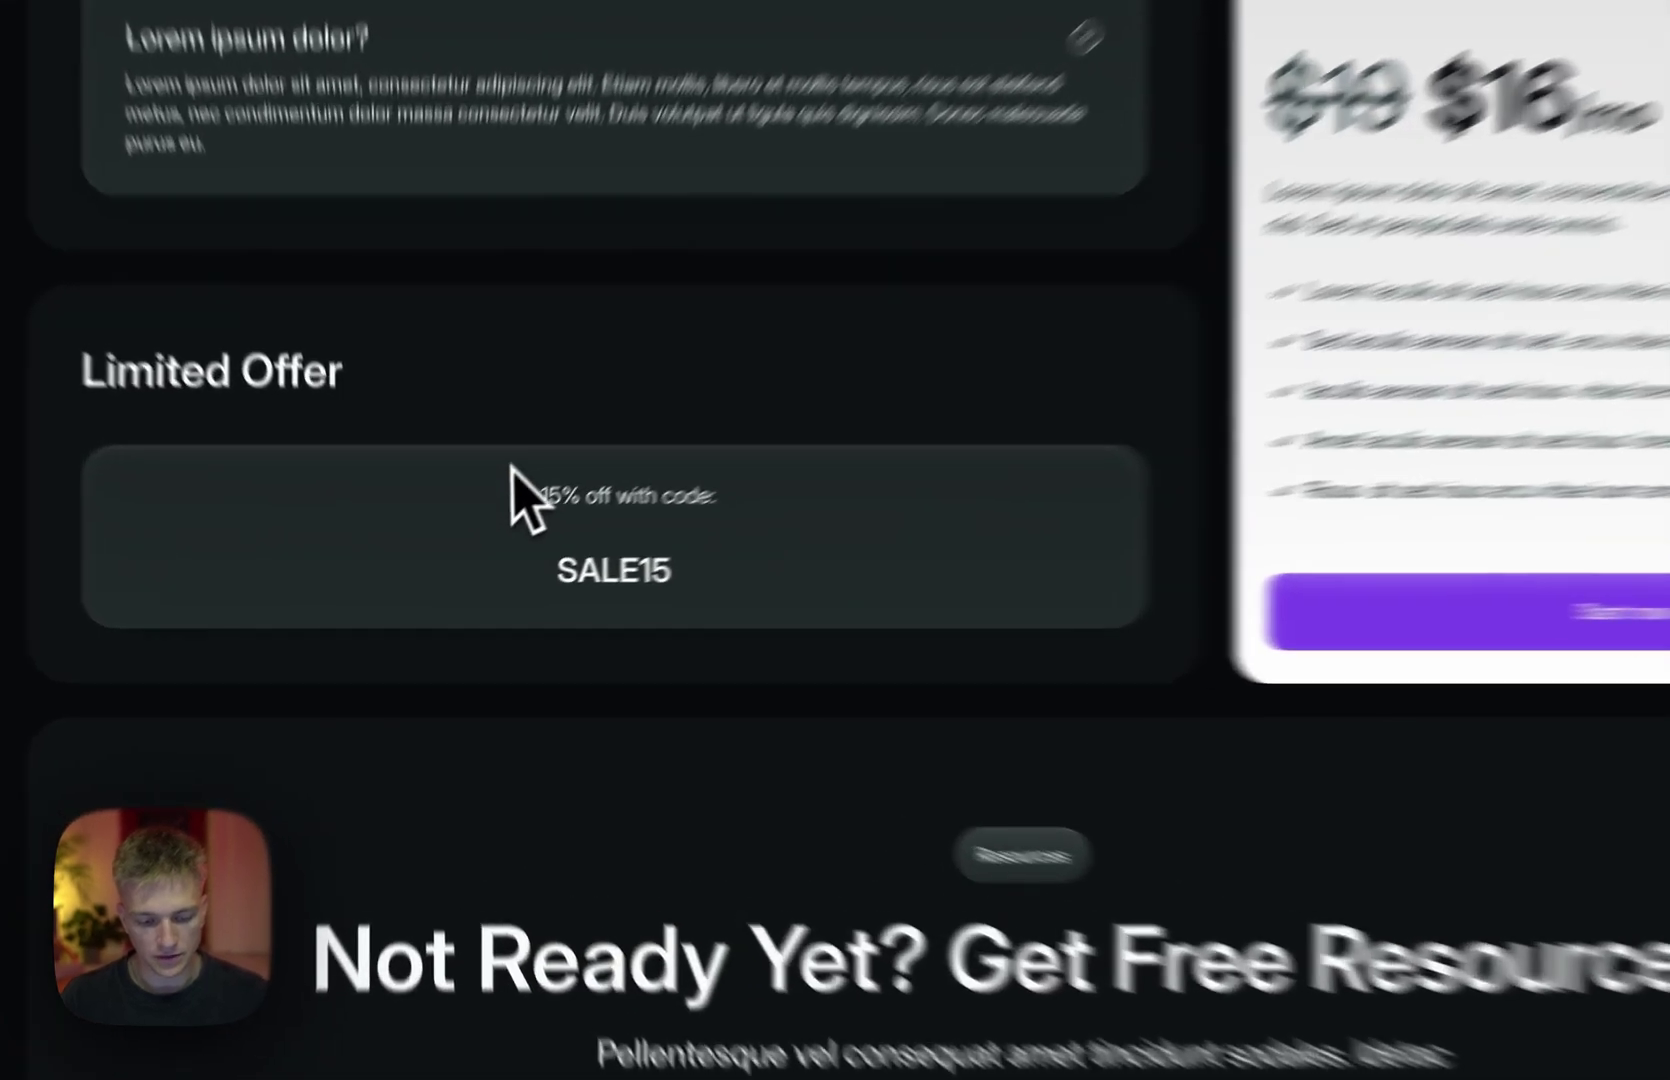
left_click_drag(476, 539, 763, 695)
left_click(730, 649)
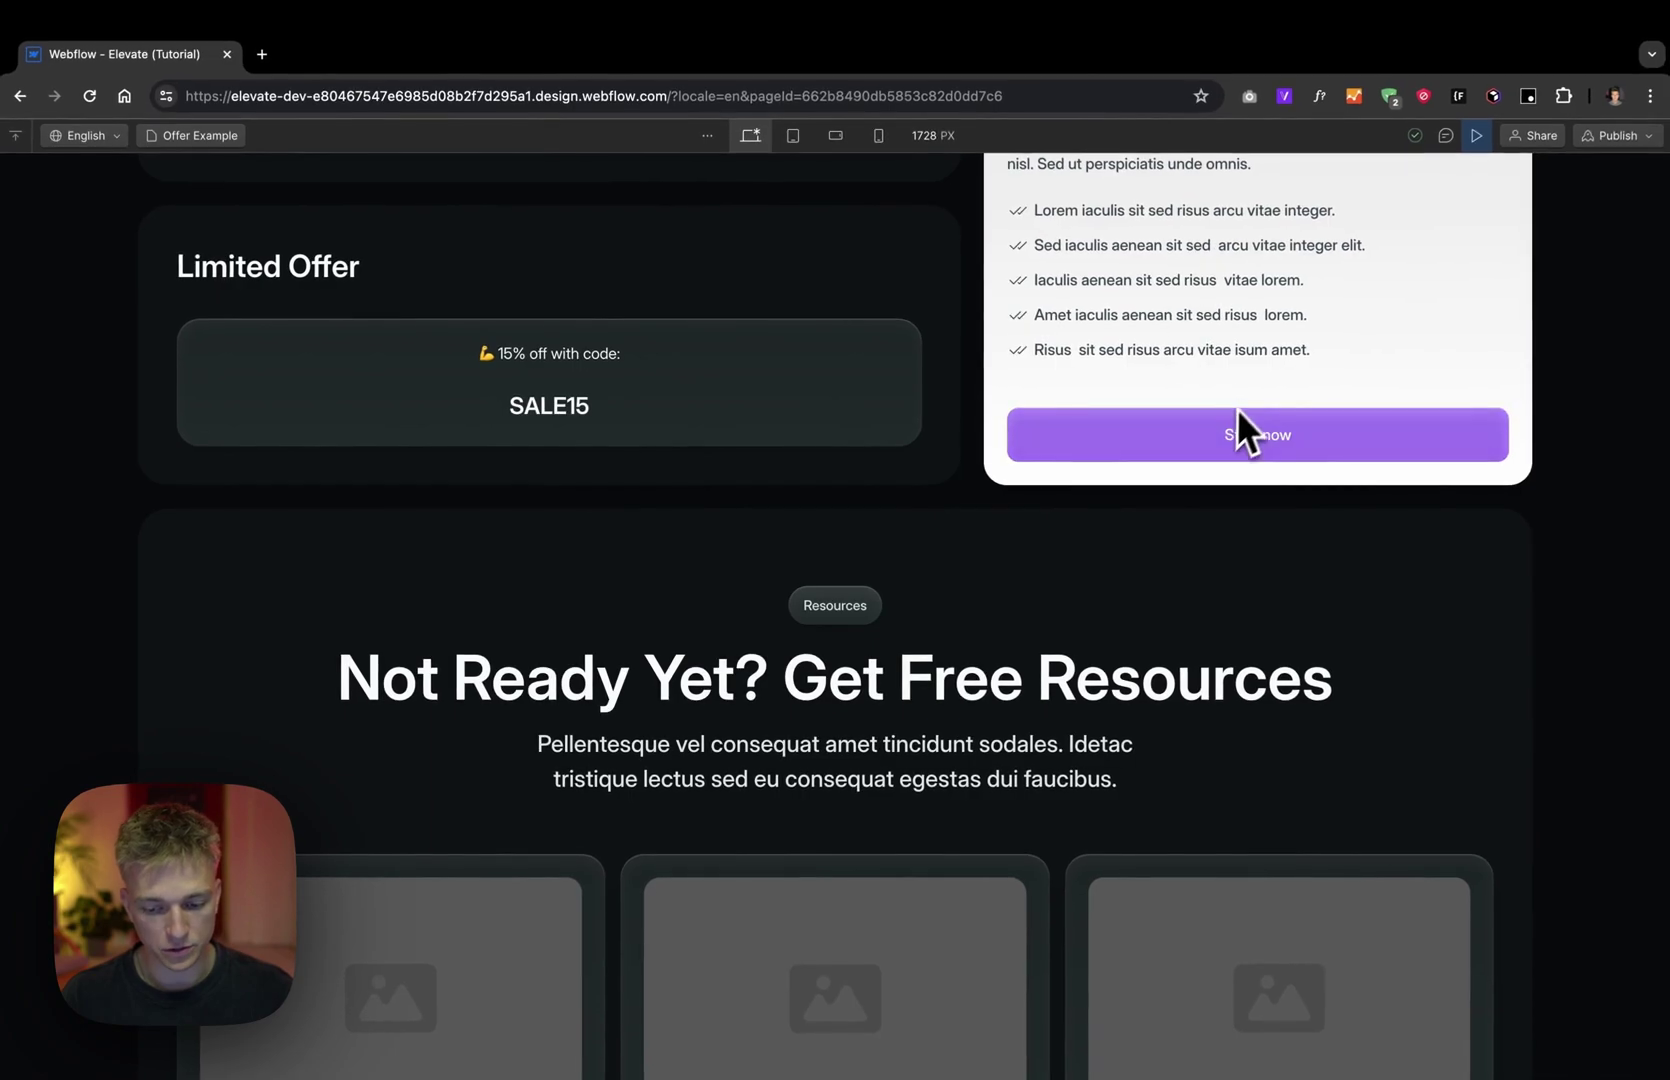
scroll(1215, 420, "down", 4)
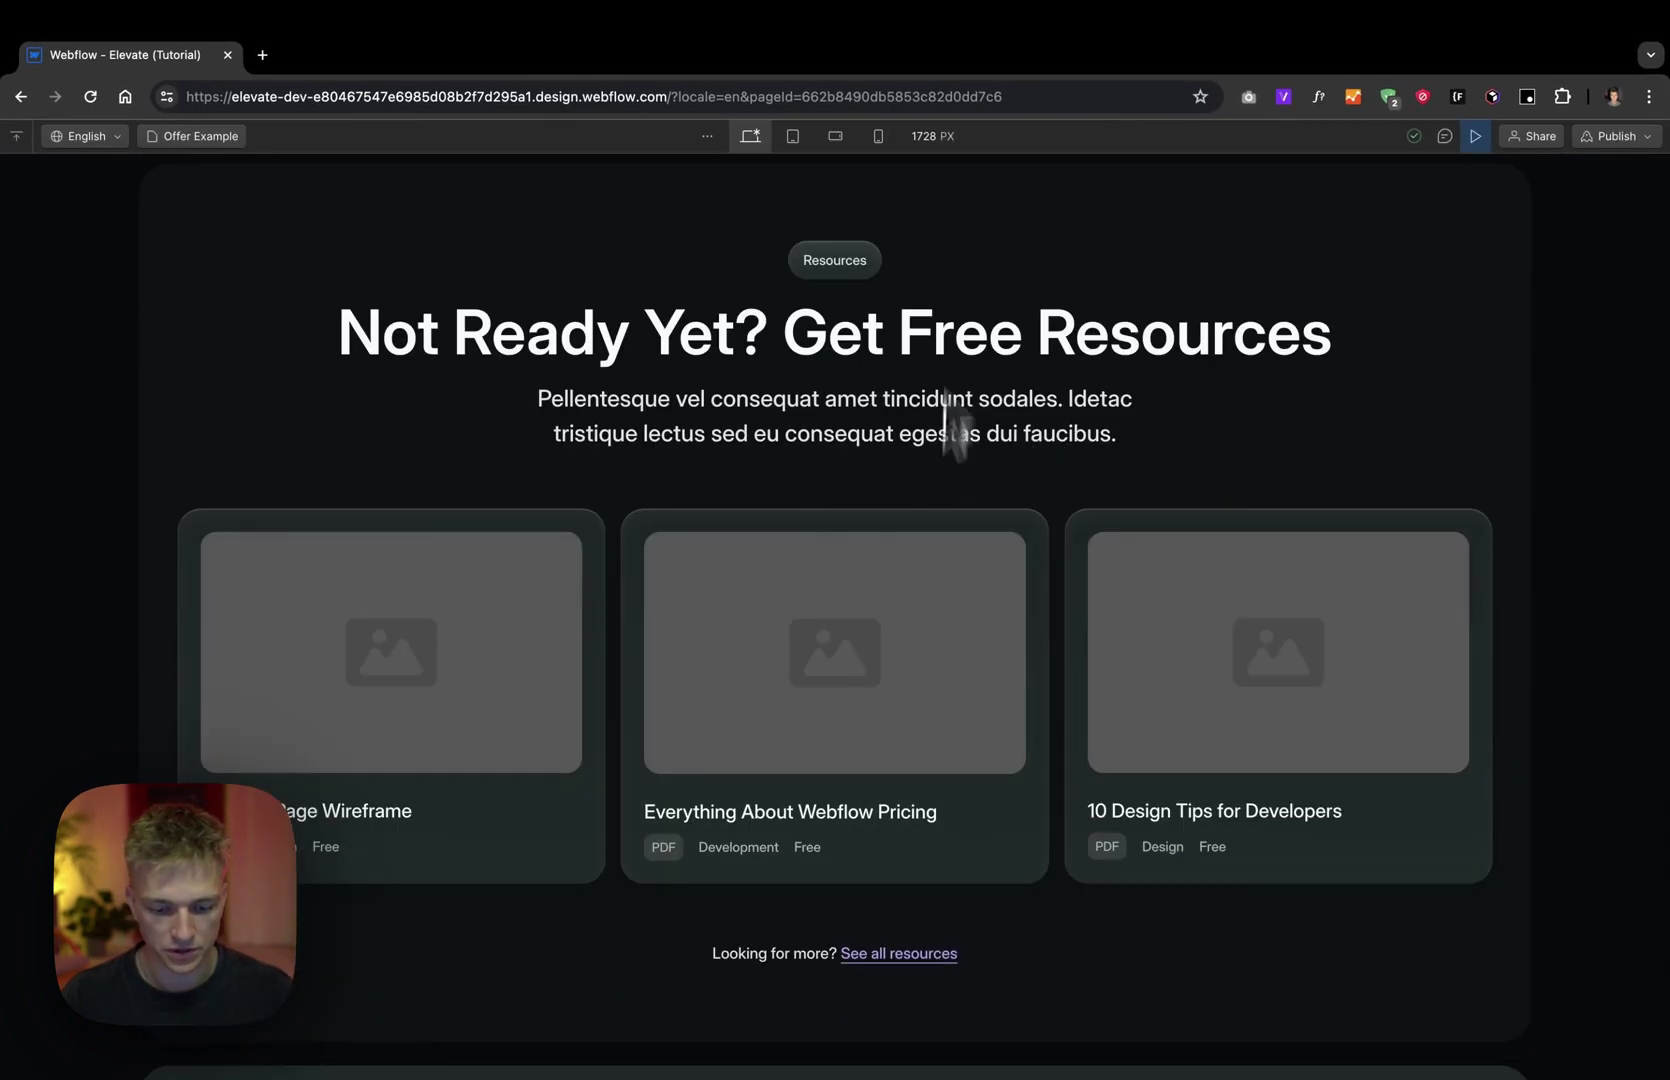
left_click(808, 752)
scroll(1132, 449, "up", 5)
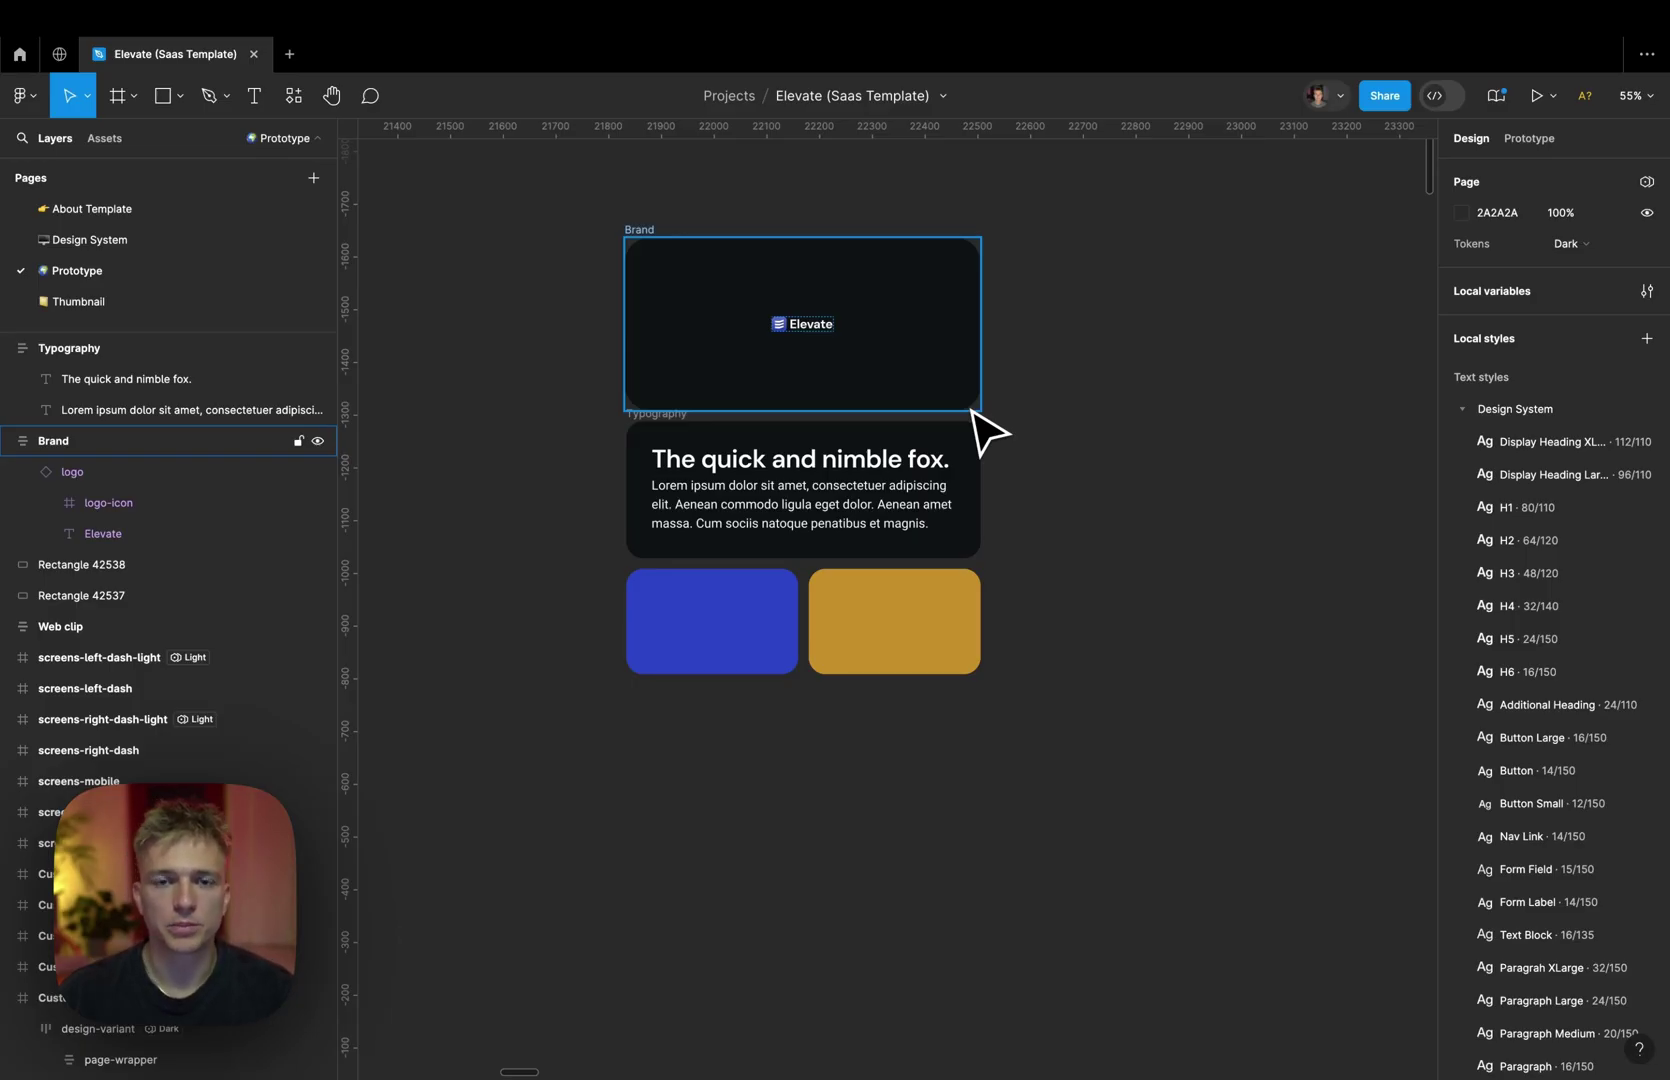
Step: Zoom the Figma canvas to the Brand frame's Elevate logo, typography card and blue and gold colour cards
scroll(760, 390, "up", 5)
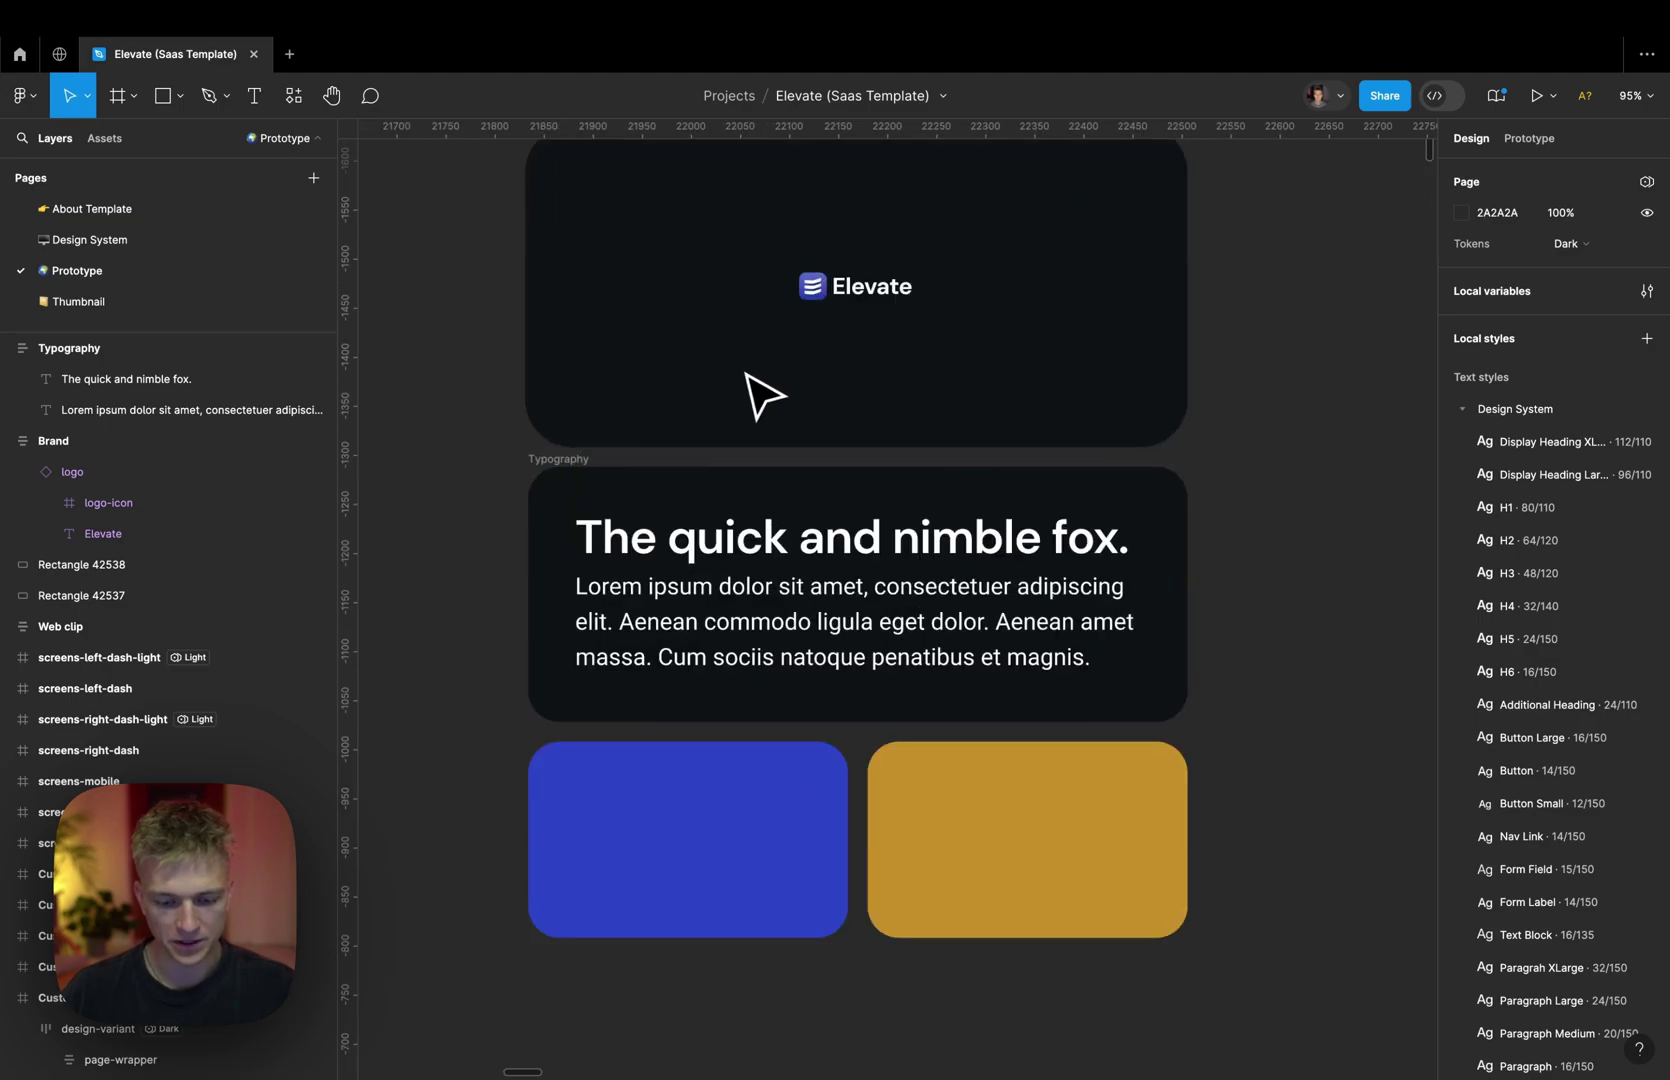
left_click(897, 300)
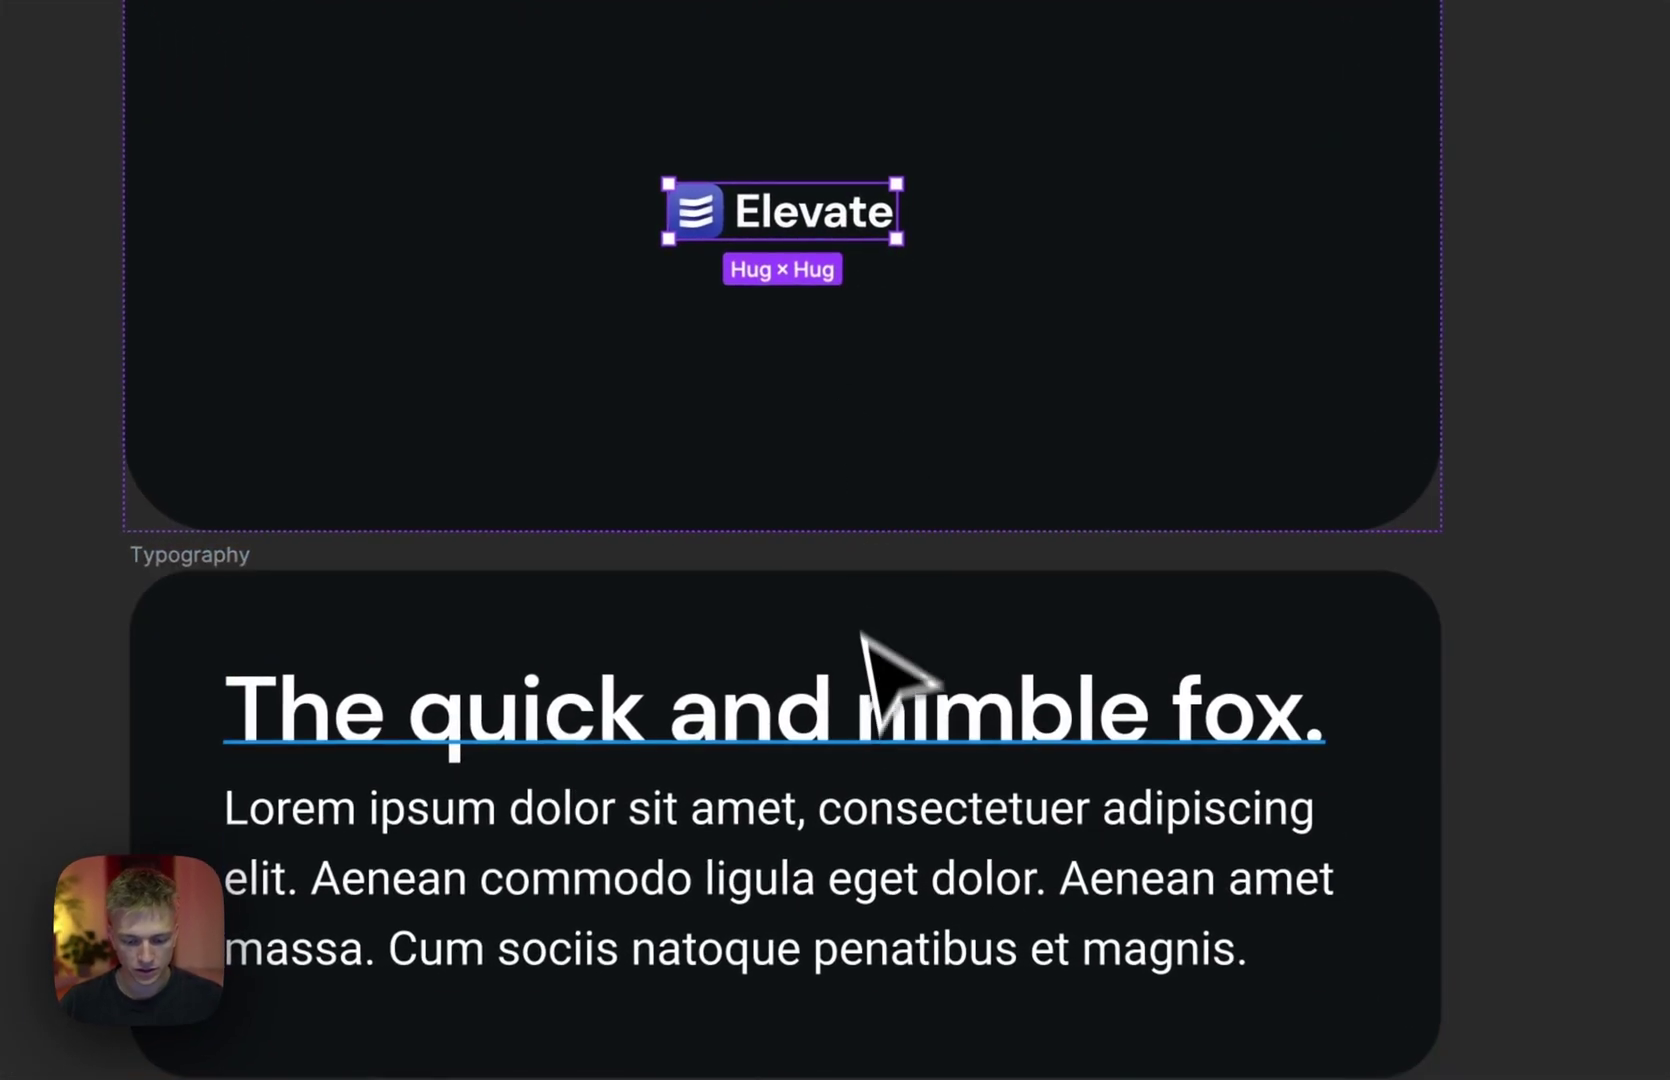
scroll(895, 763, "down", 6)
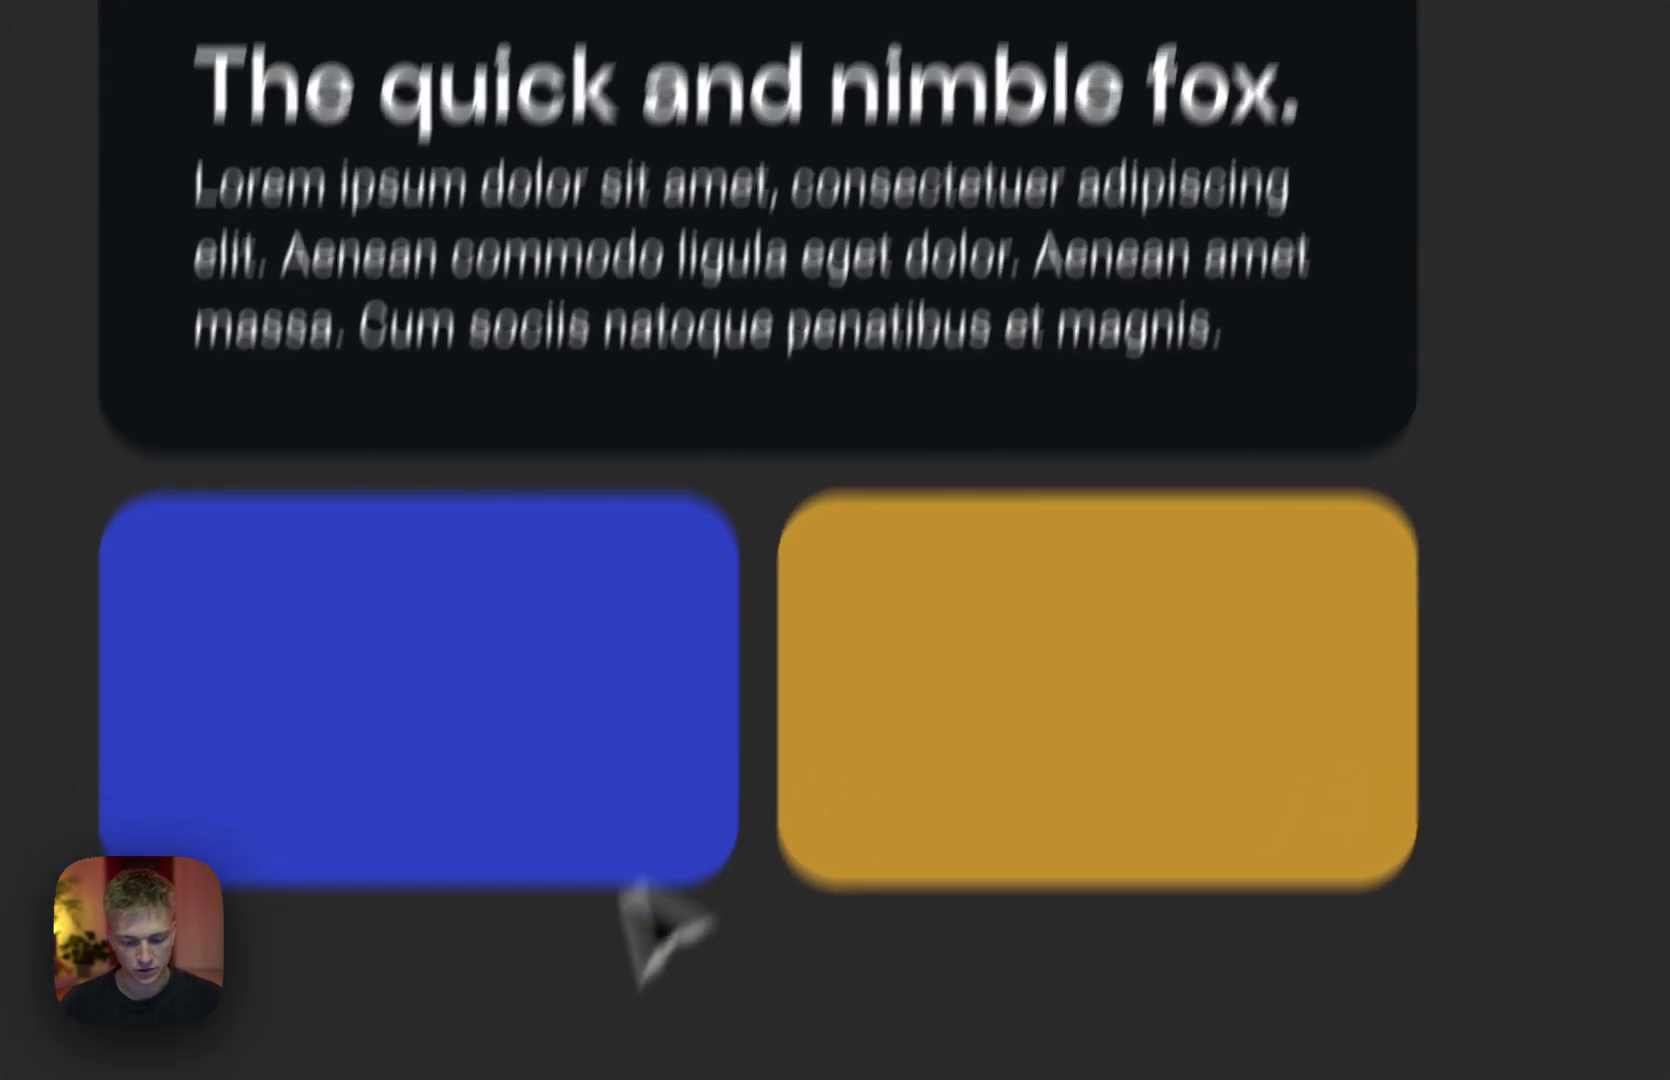
left_click_drag(466, 1025, 1197, 825)
left_click(1030, 1070)
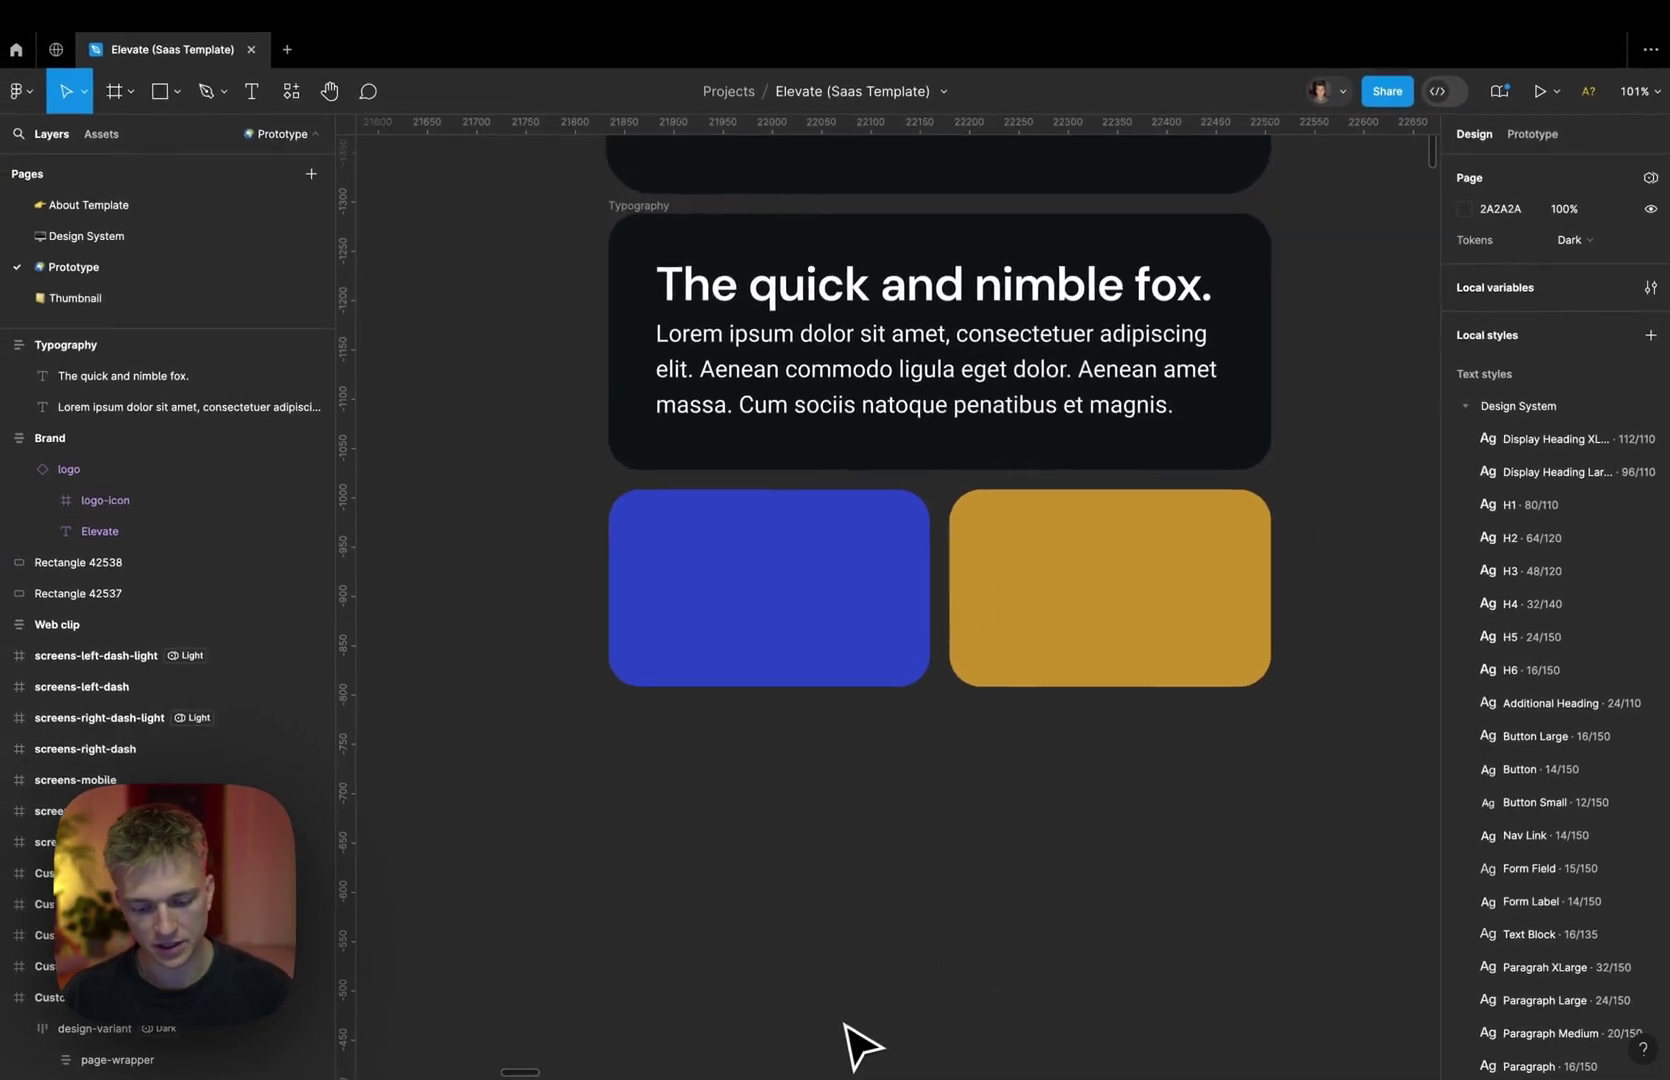
scroll(858, 1045, "right", 3)
scroll(858, 1045, "up", 2)
scroll(881, 880, "down", 3)
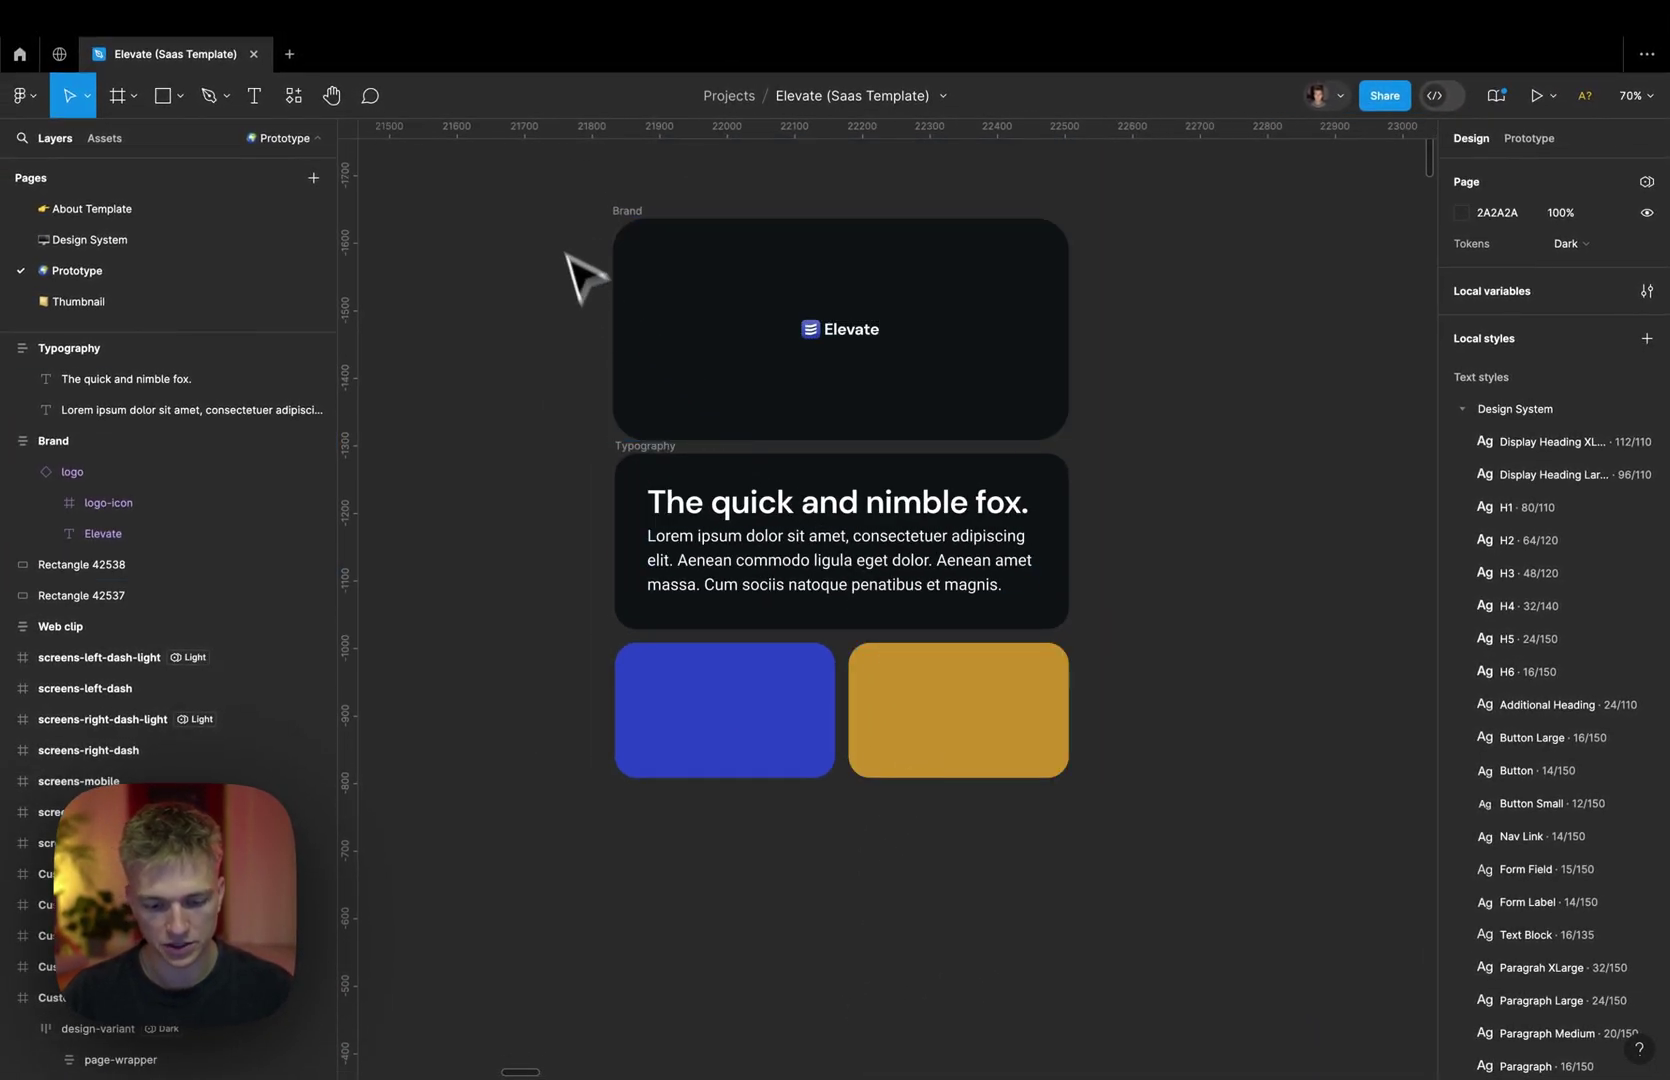
Step: Generate a Tints and Shades scale from the blue 2B45C5 brand colour card
left_click_drag(541, 179, 1260, 925)
left_click(977, 880)
left_click(711, 677)
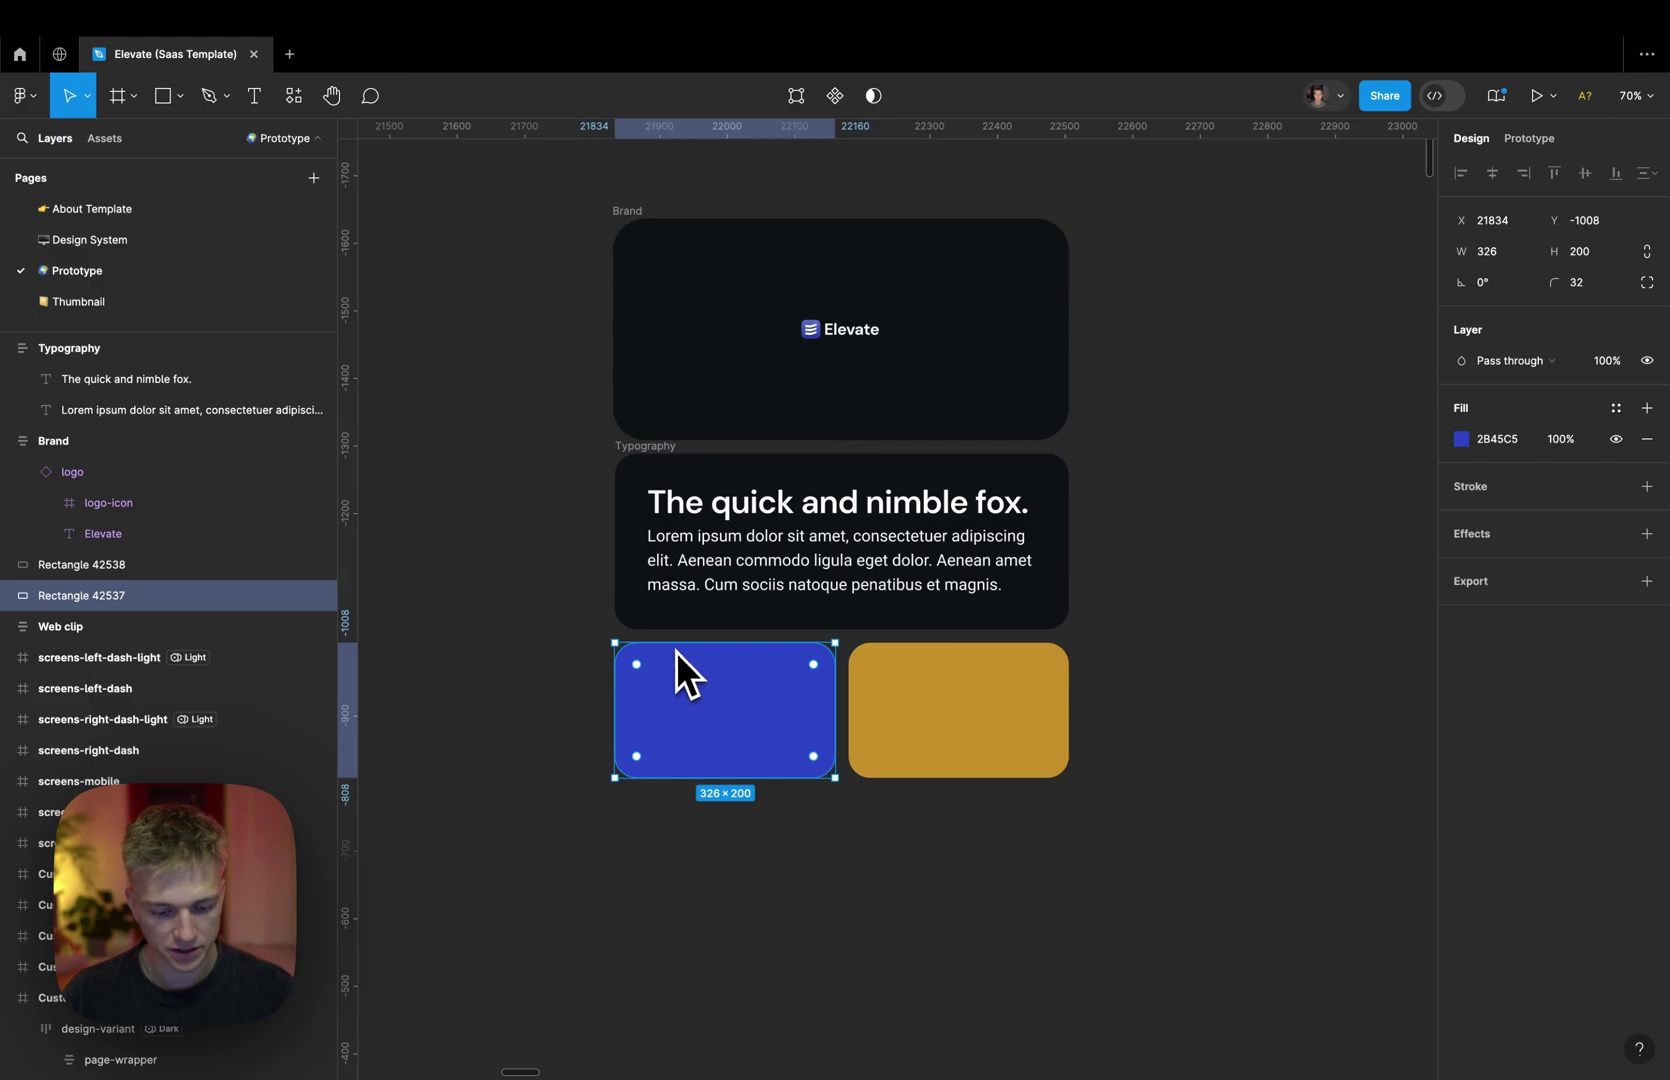
left_click(293, 96)
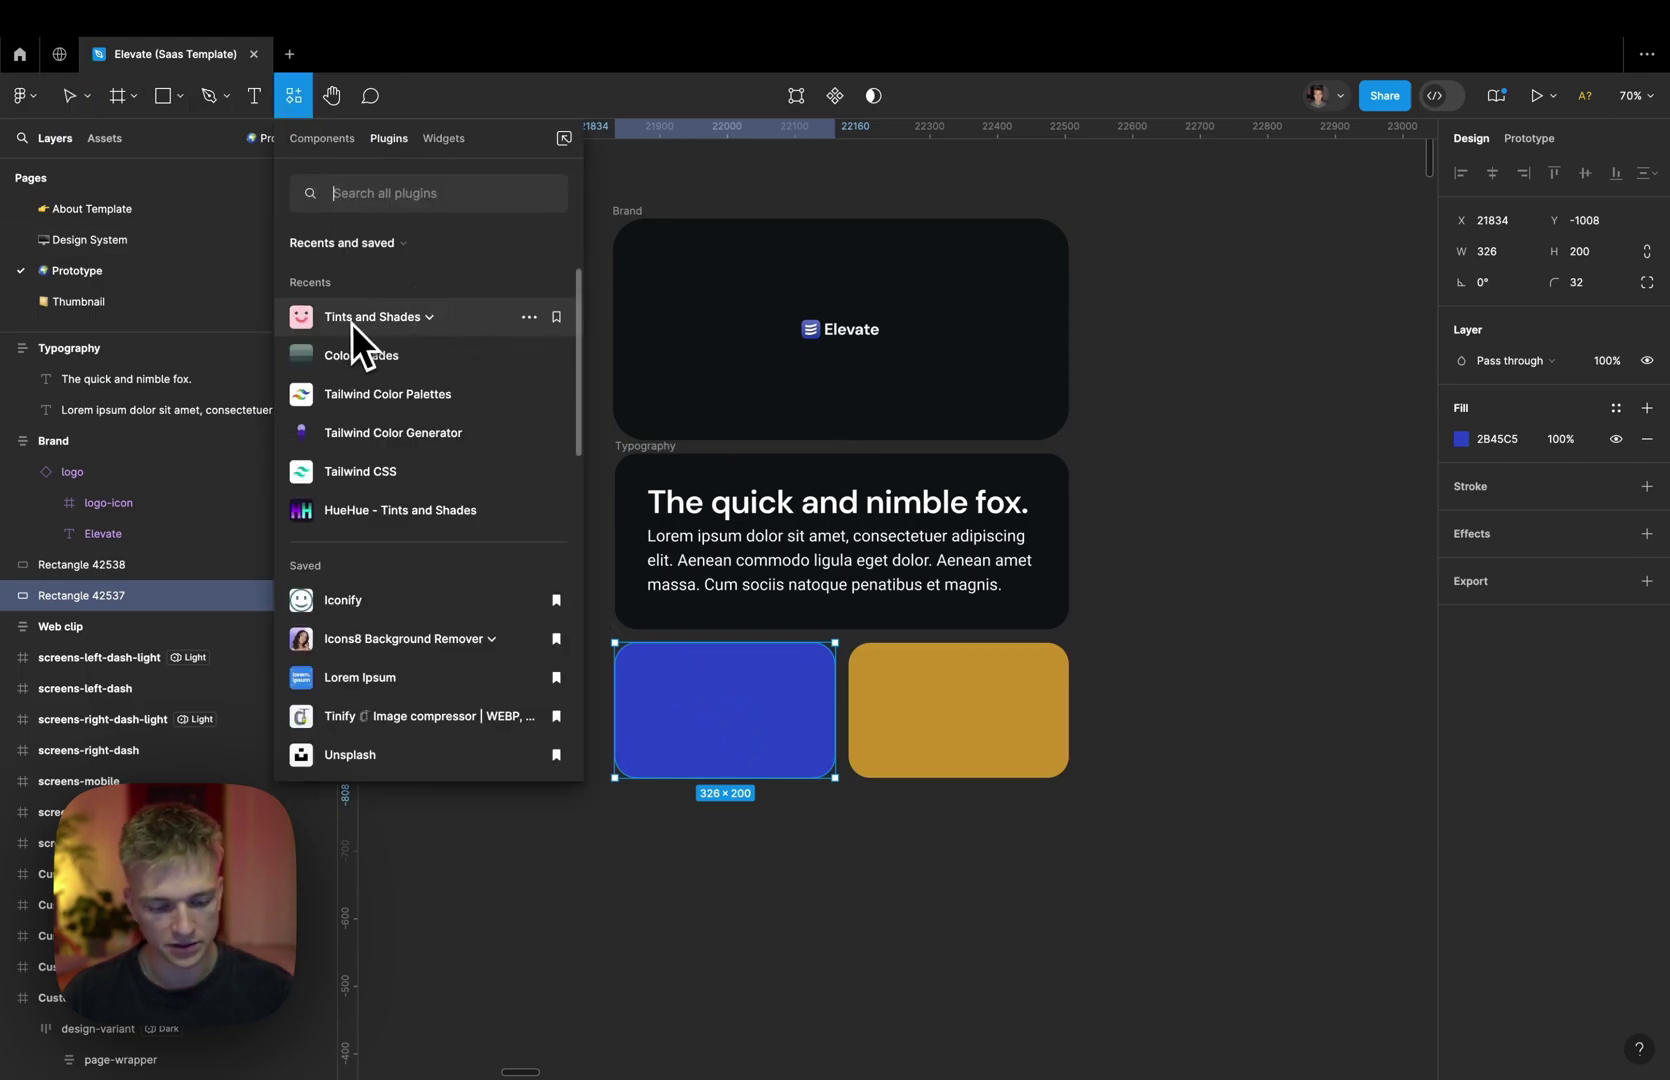
left_click(468, 320)
left_click(472, 356)
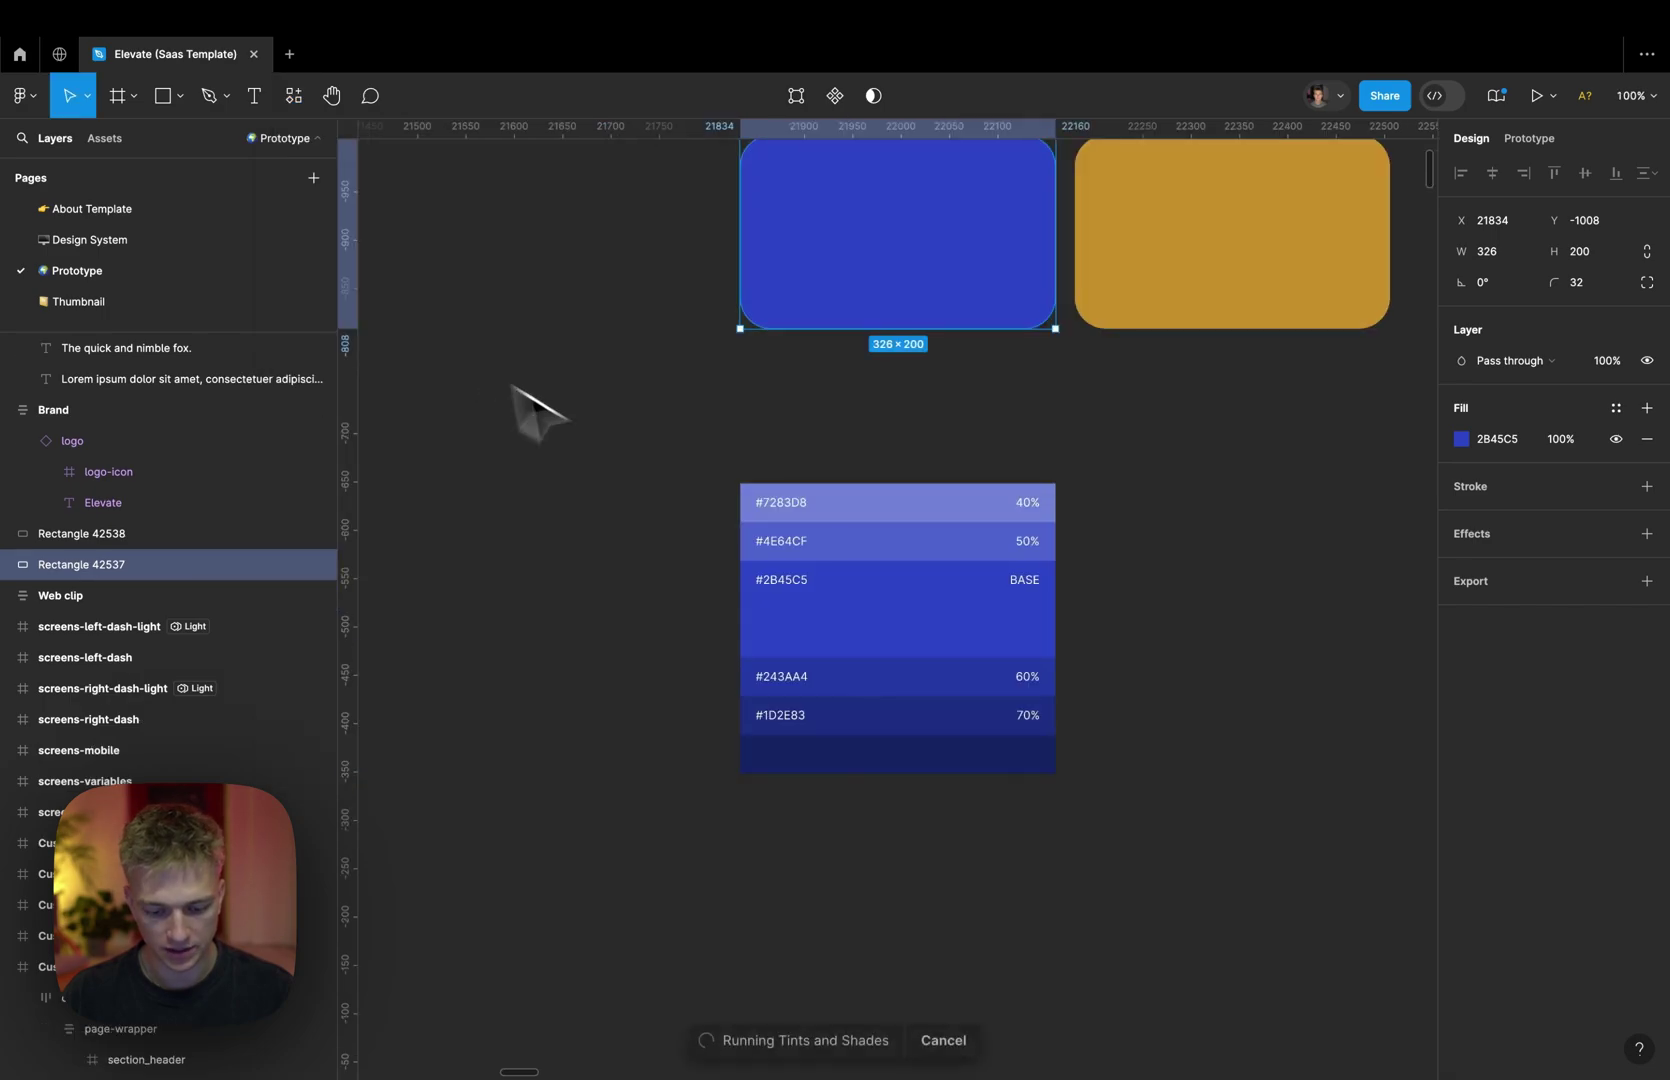
Step: Generate a matching tint and shade scale from the gold C5902B colour card
left_click(1174, 280)
scroll(1174, 280, "right", 4)
scroll(1174, 280, "up", 2)
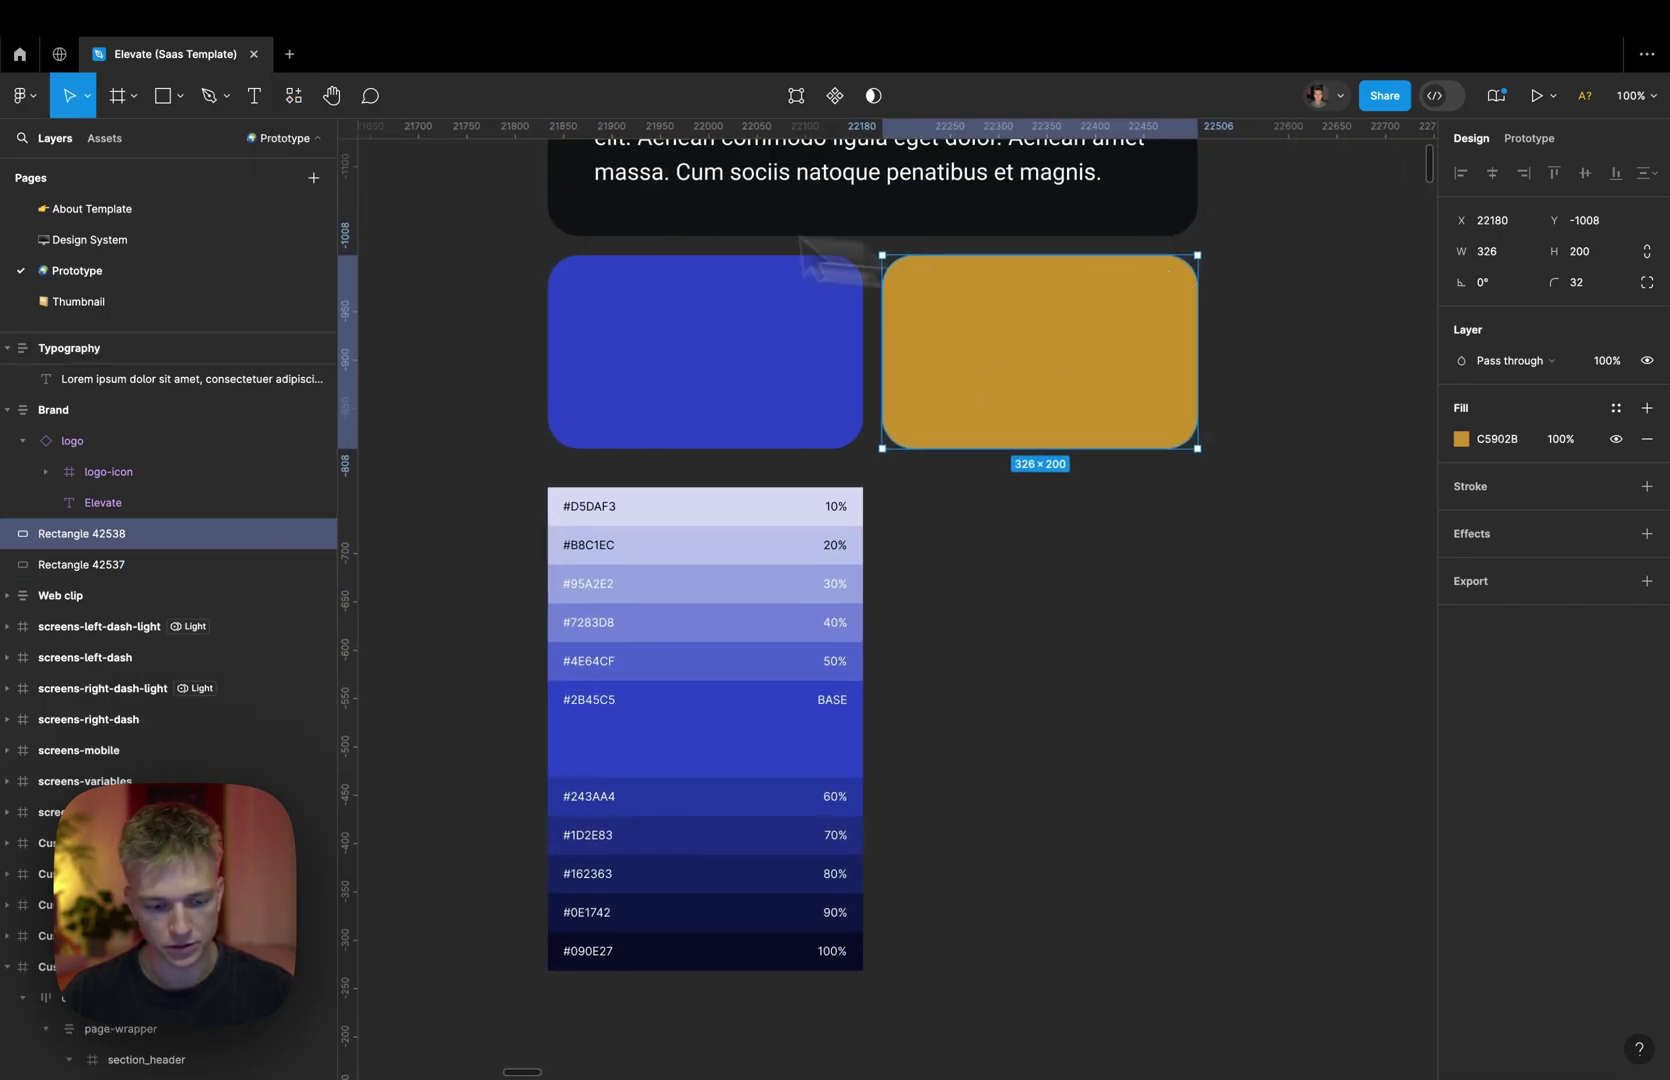
left_click(294, 100)
left_click(390, 318)
left_click(426, 362)
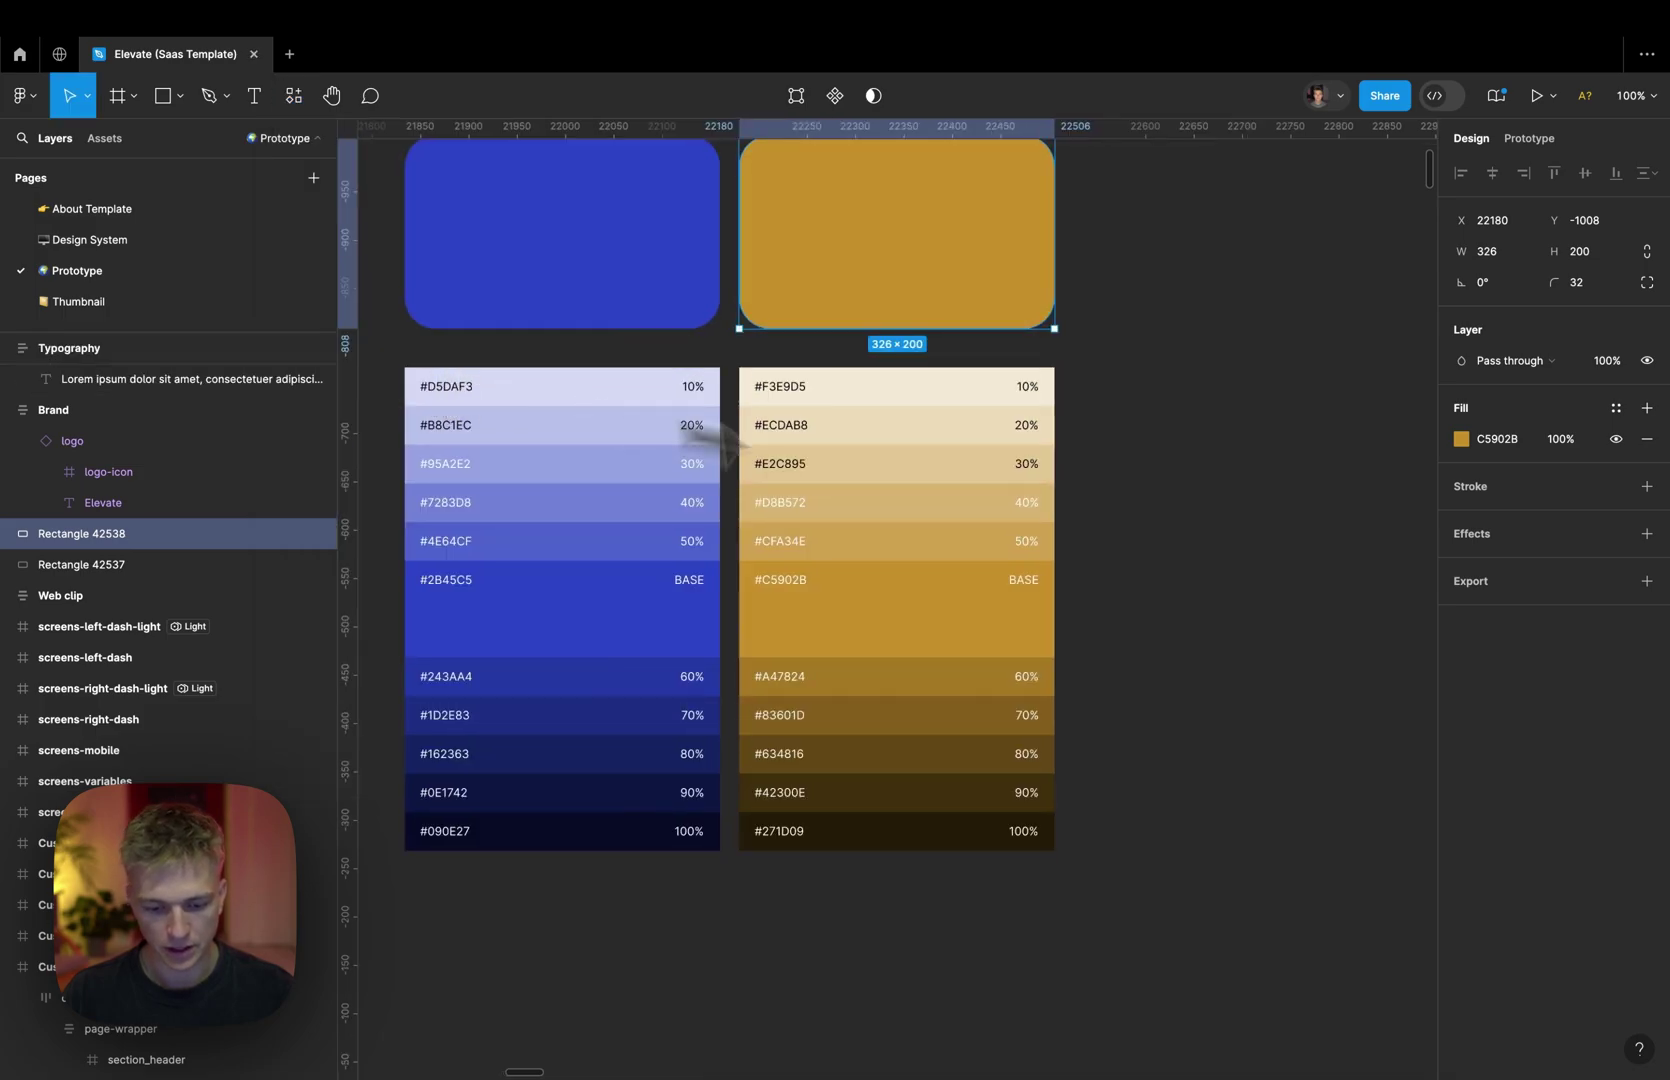
Step: Copy the lightest blue hex #D5DAF3 and switch back to the Webflow Designer
scroll(1145, 505, "left", 3)
scroll(1145, 505, "down", 1)
double_click(588, 338)
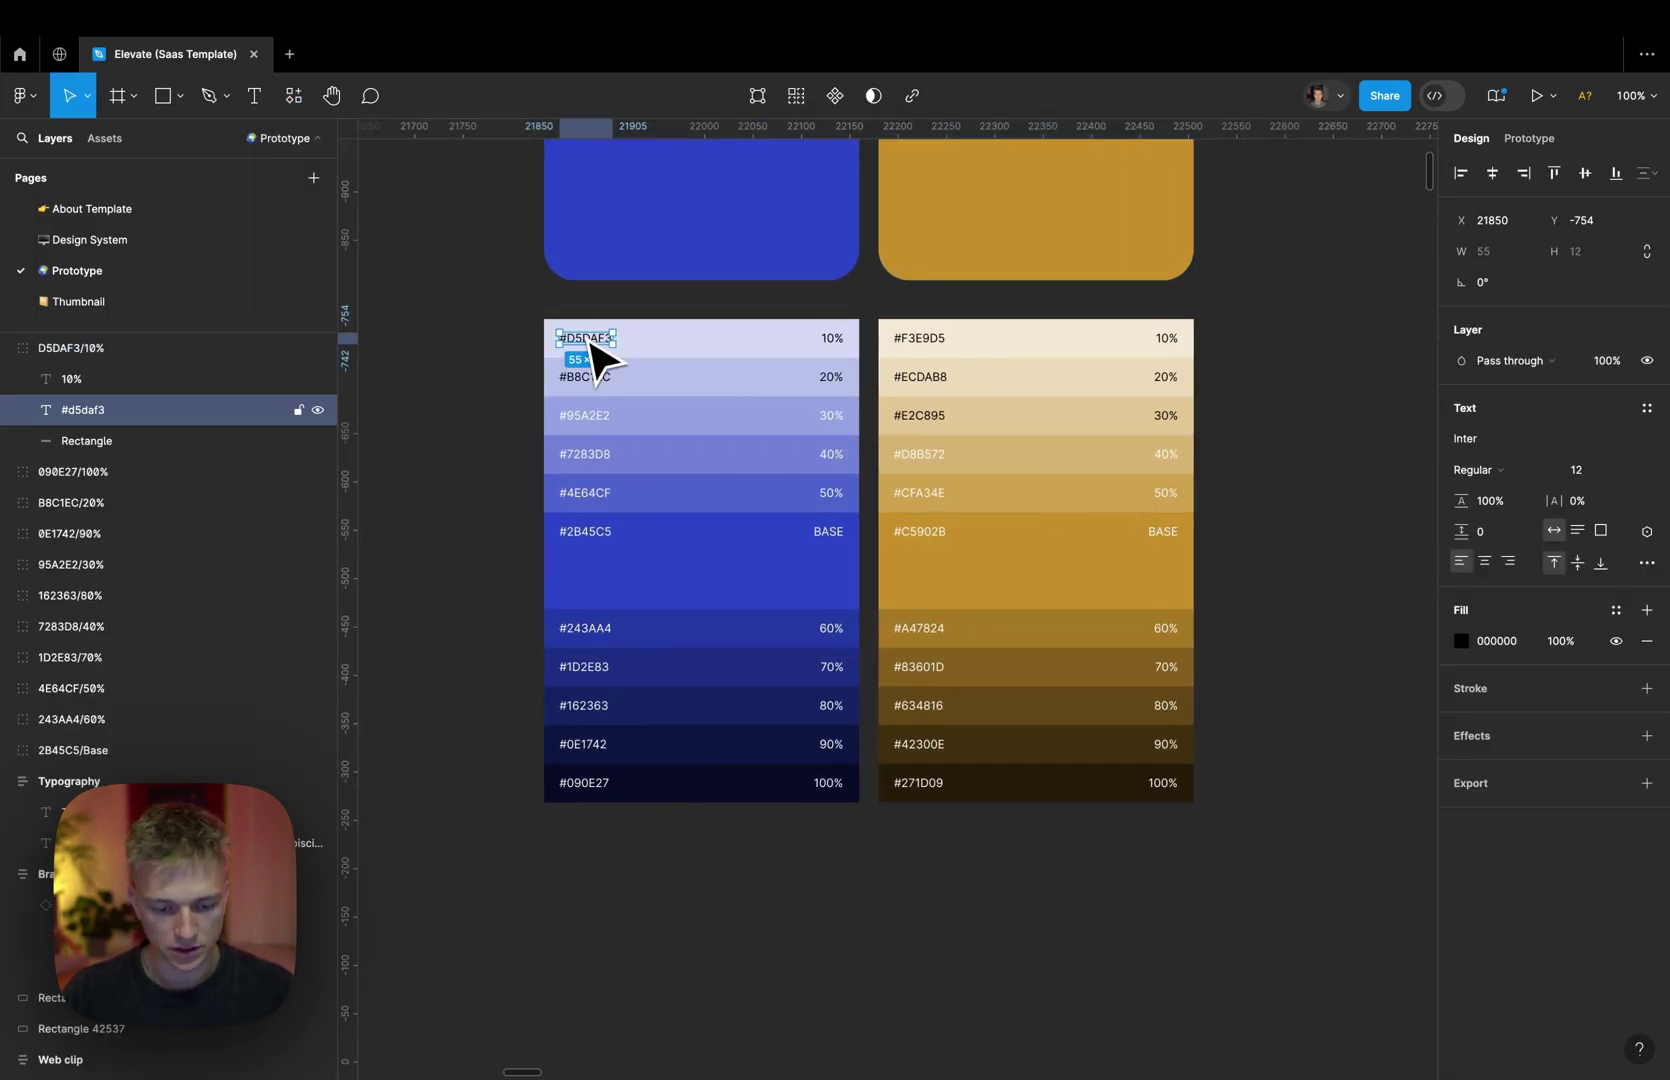
double_click(583, 337)
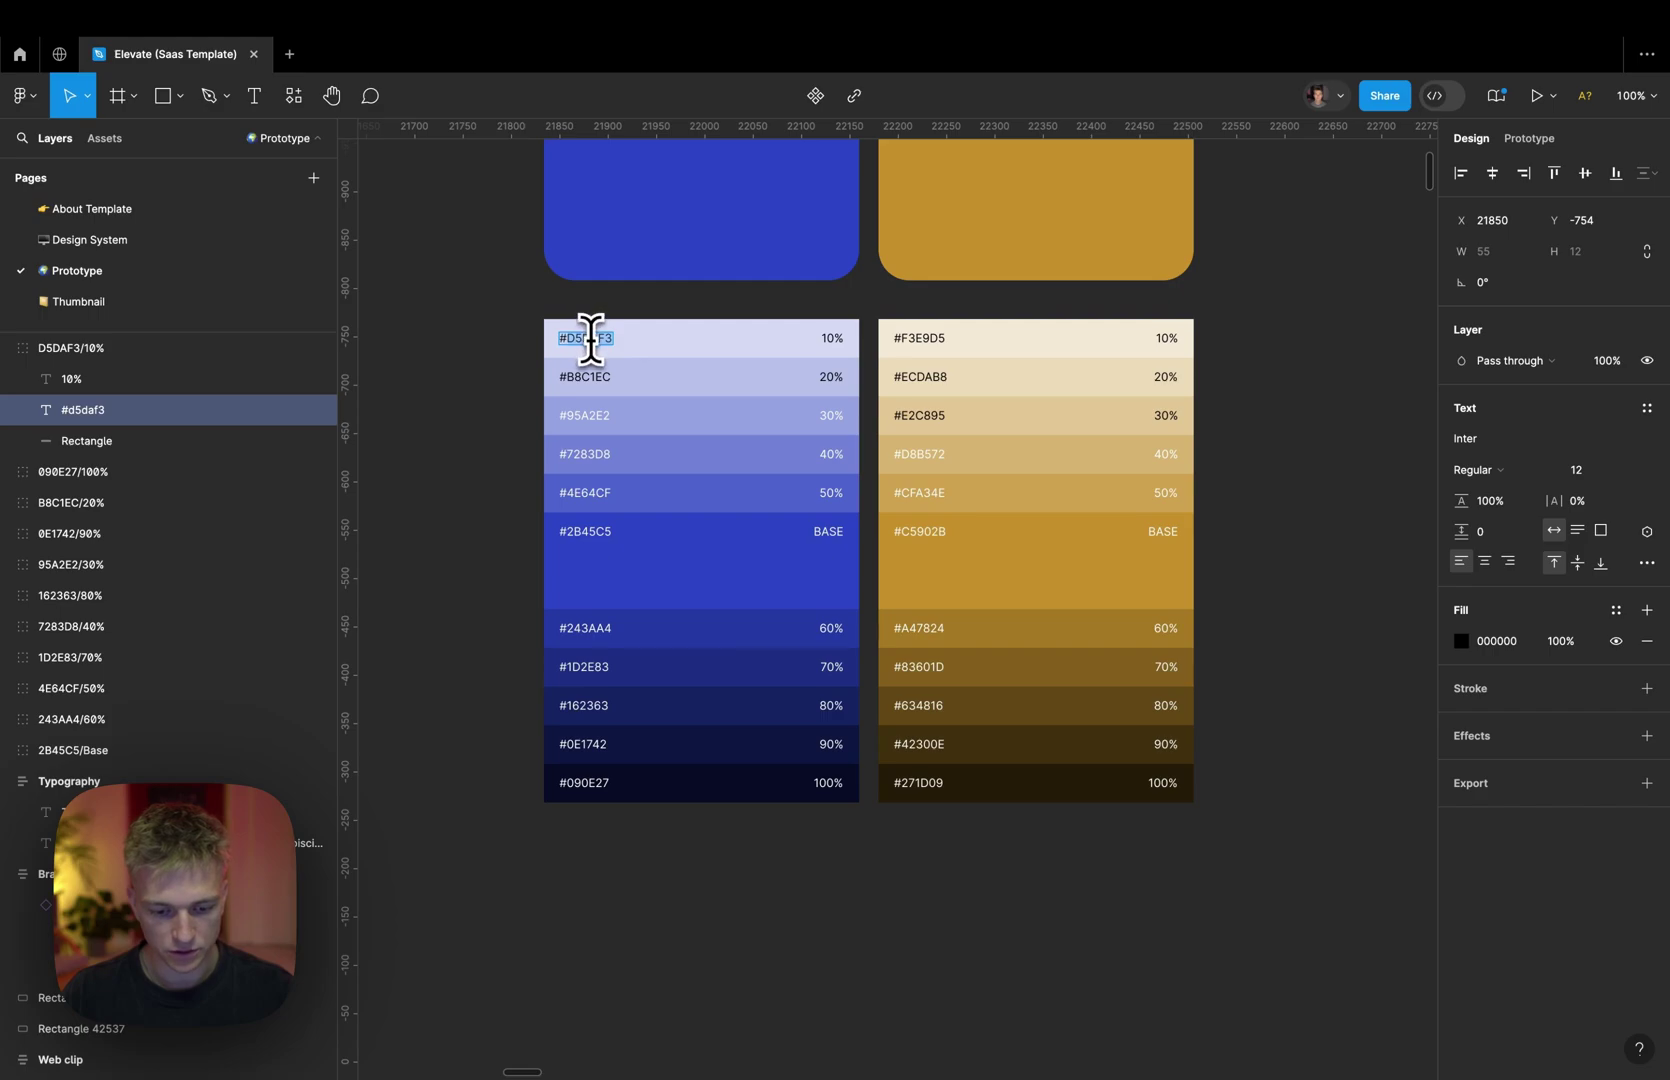
key("ctrl+Right")
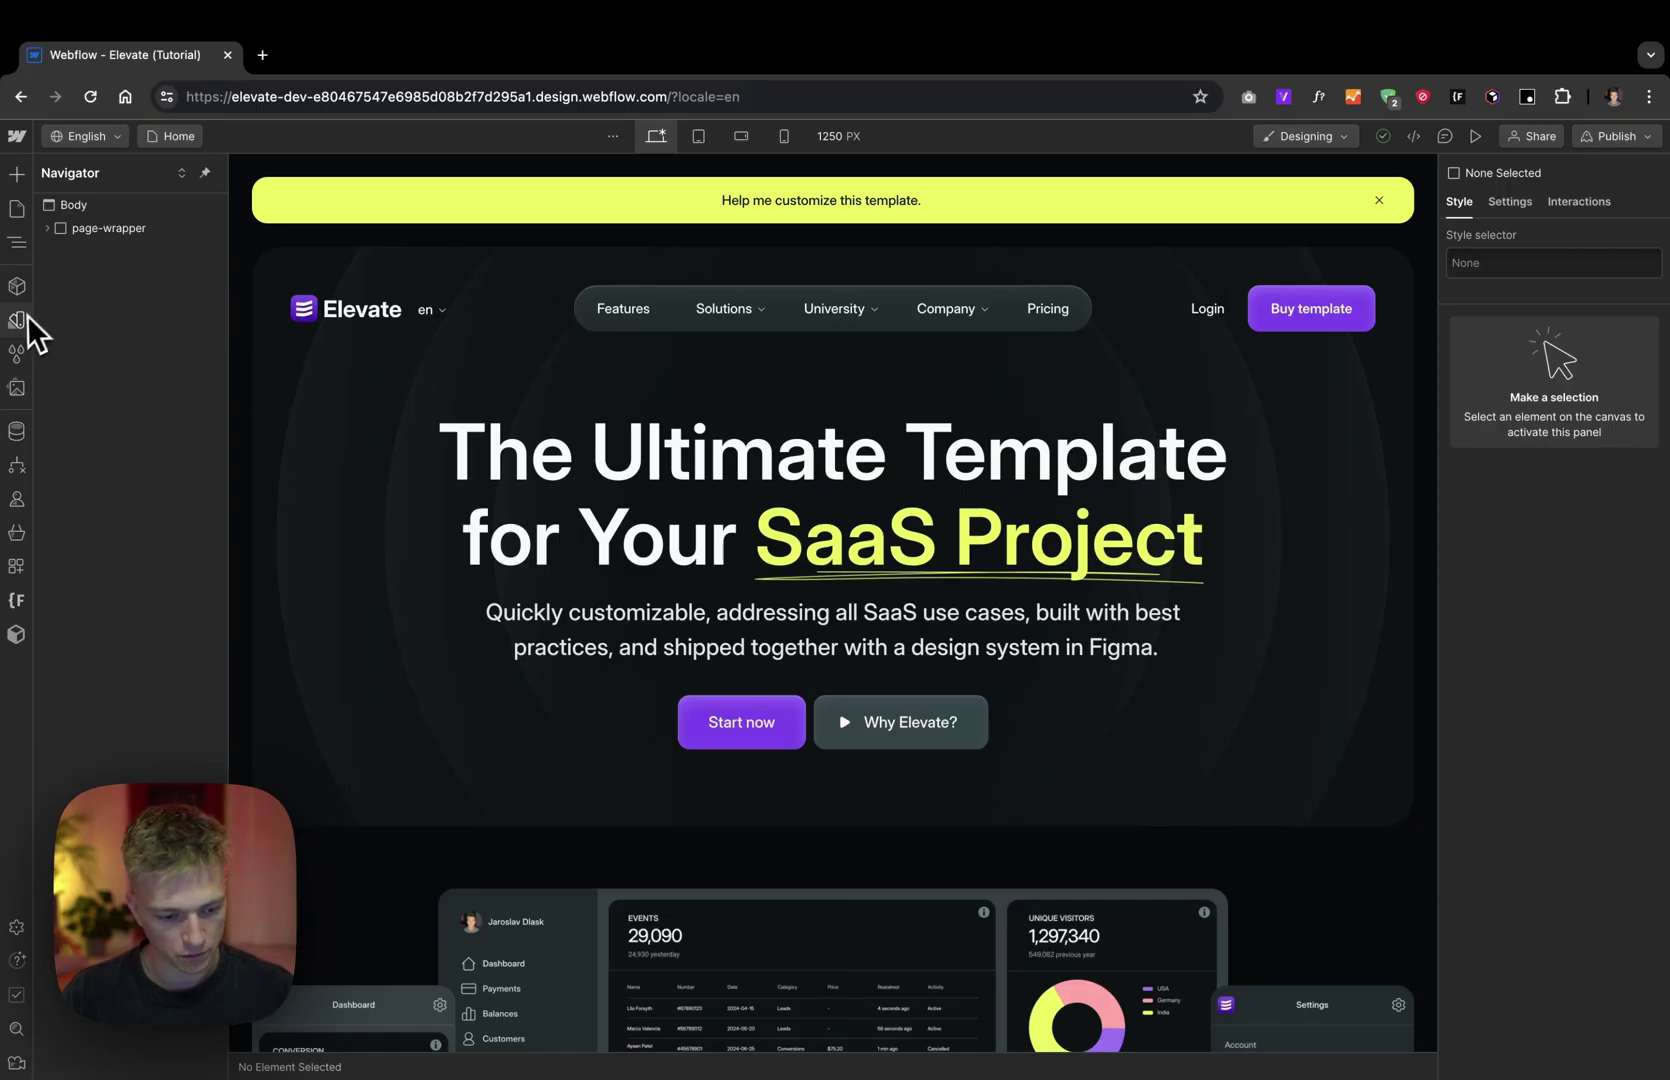
Step: Open the Variables panel, browse the color/primary shades 50–950, and edit the 950 value
left_click(22, 320)
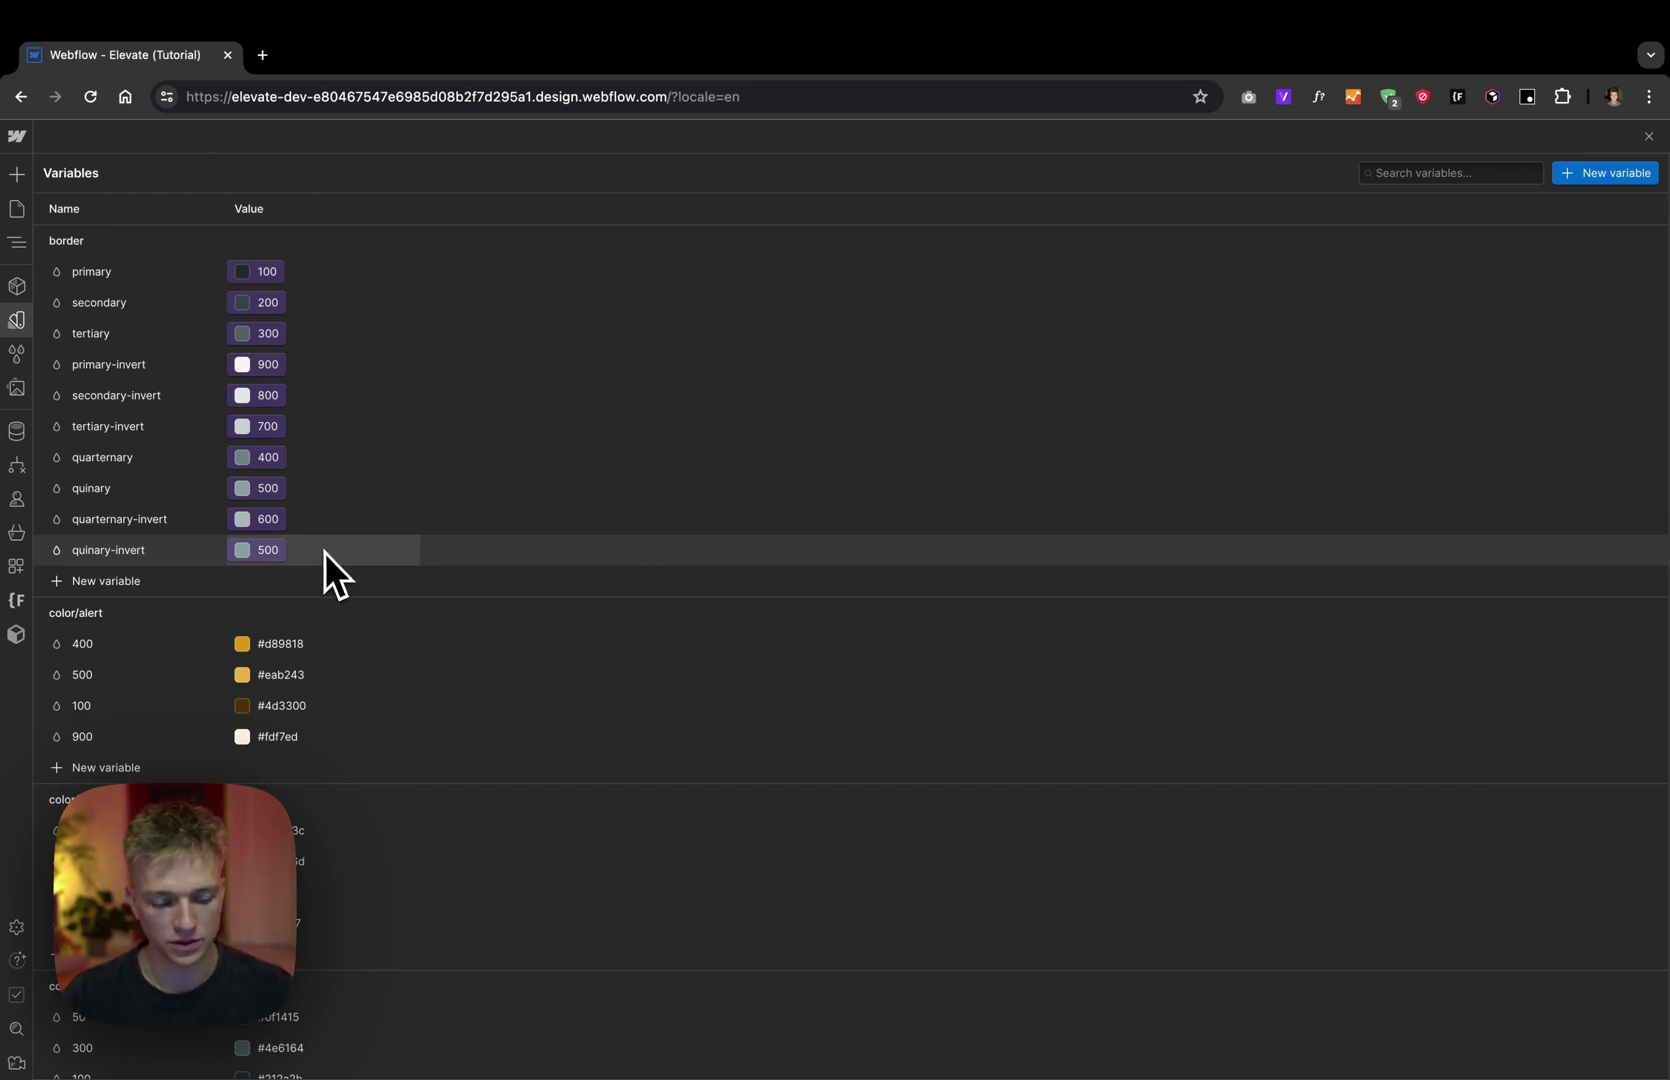
scroll(324, 552, "down", 12)
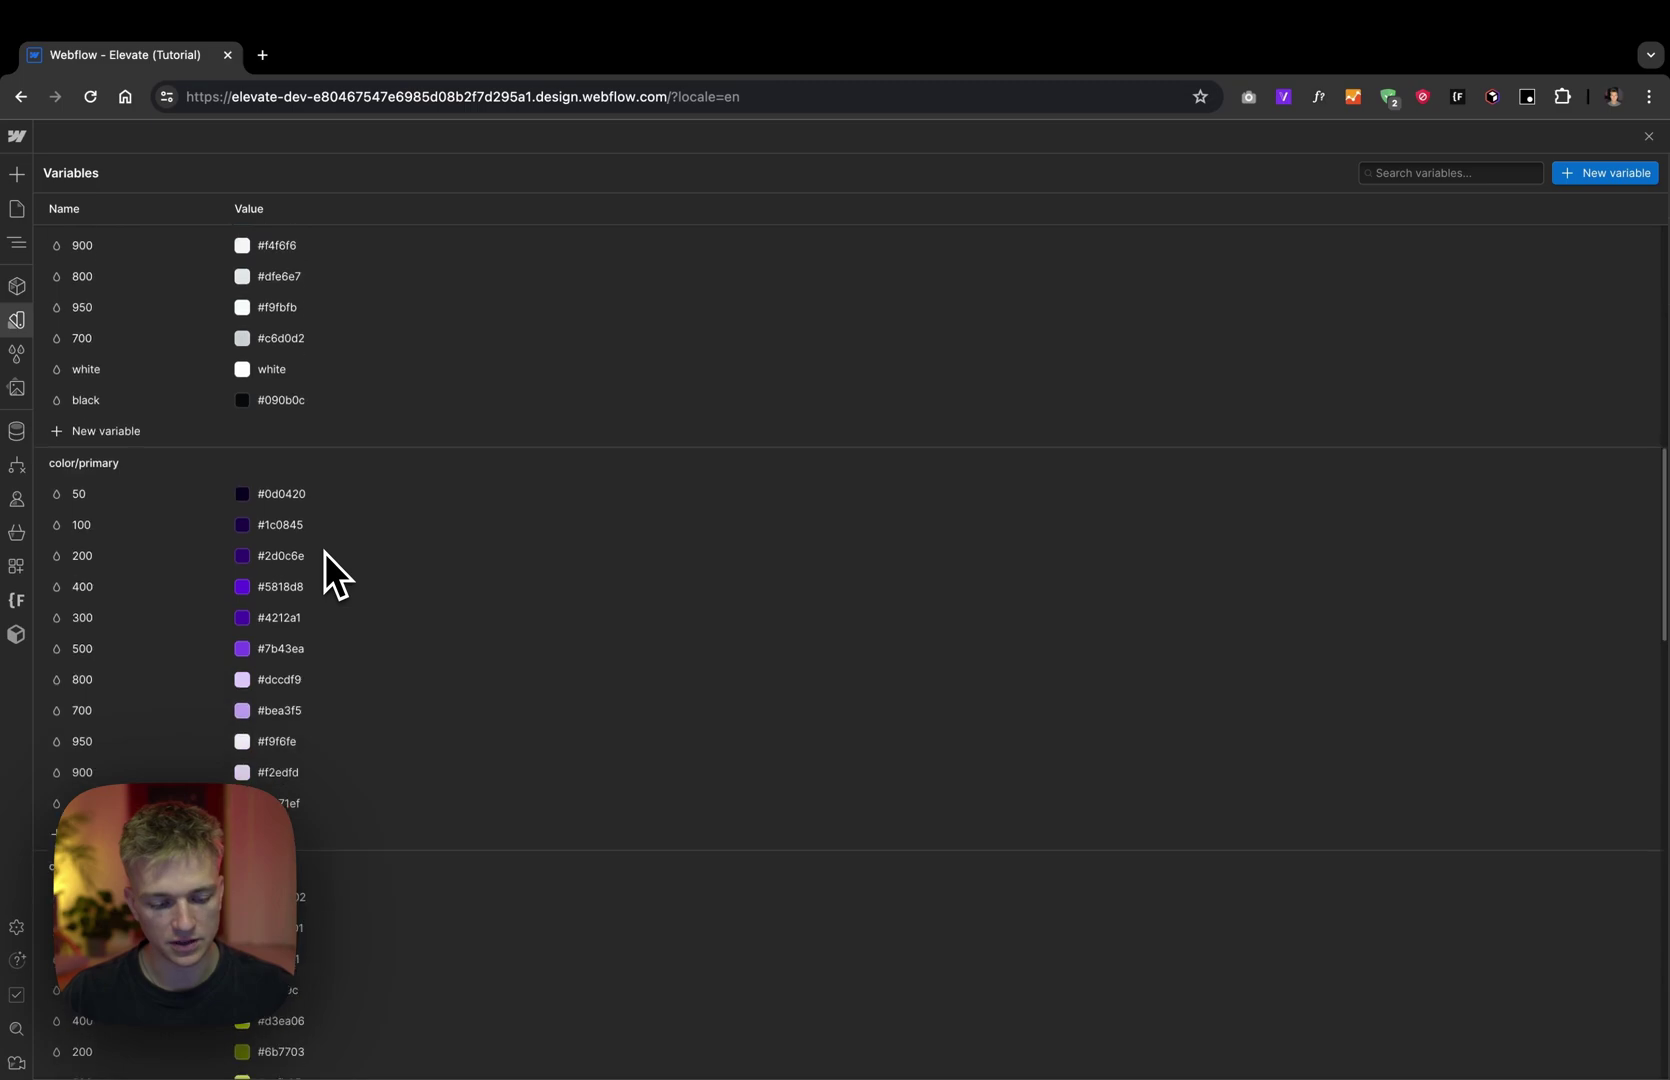
scroll(324, 552, "down", 20)
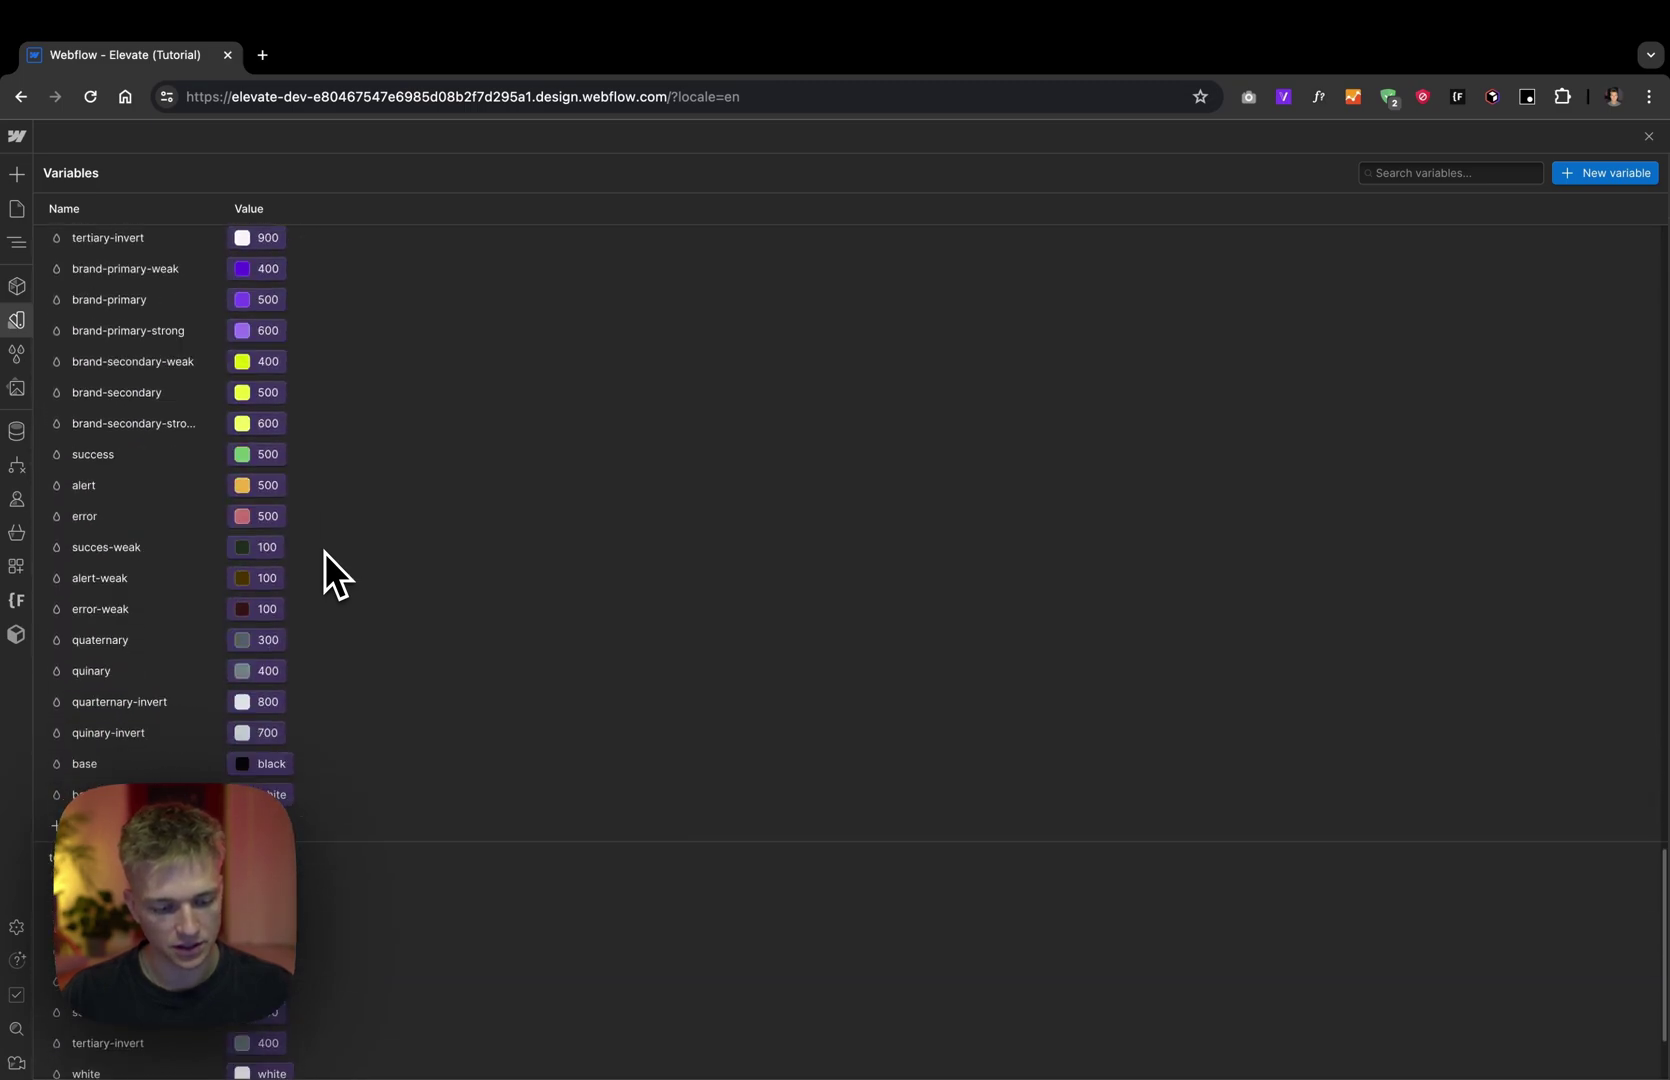
scroll(198, 586, "down", 15)
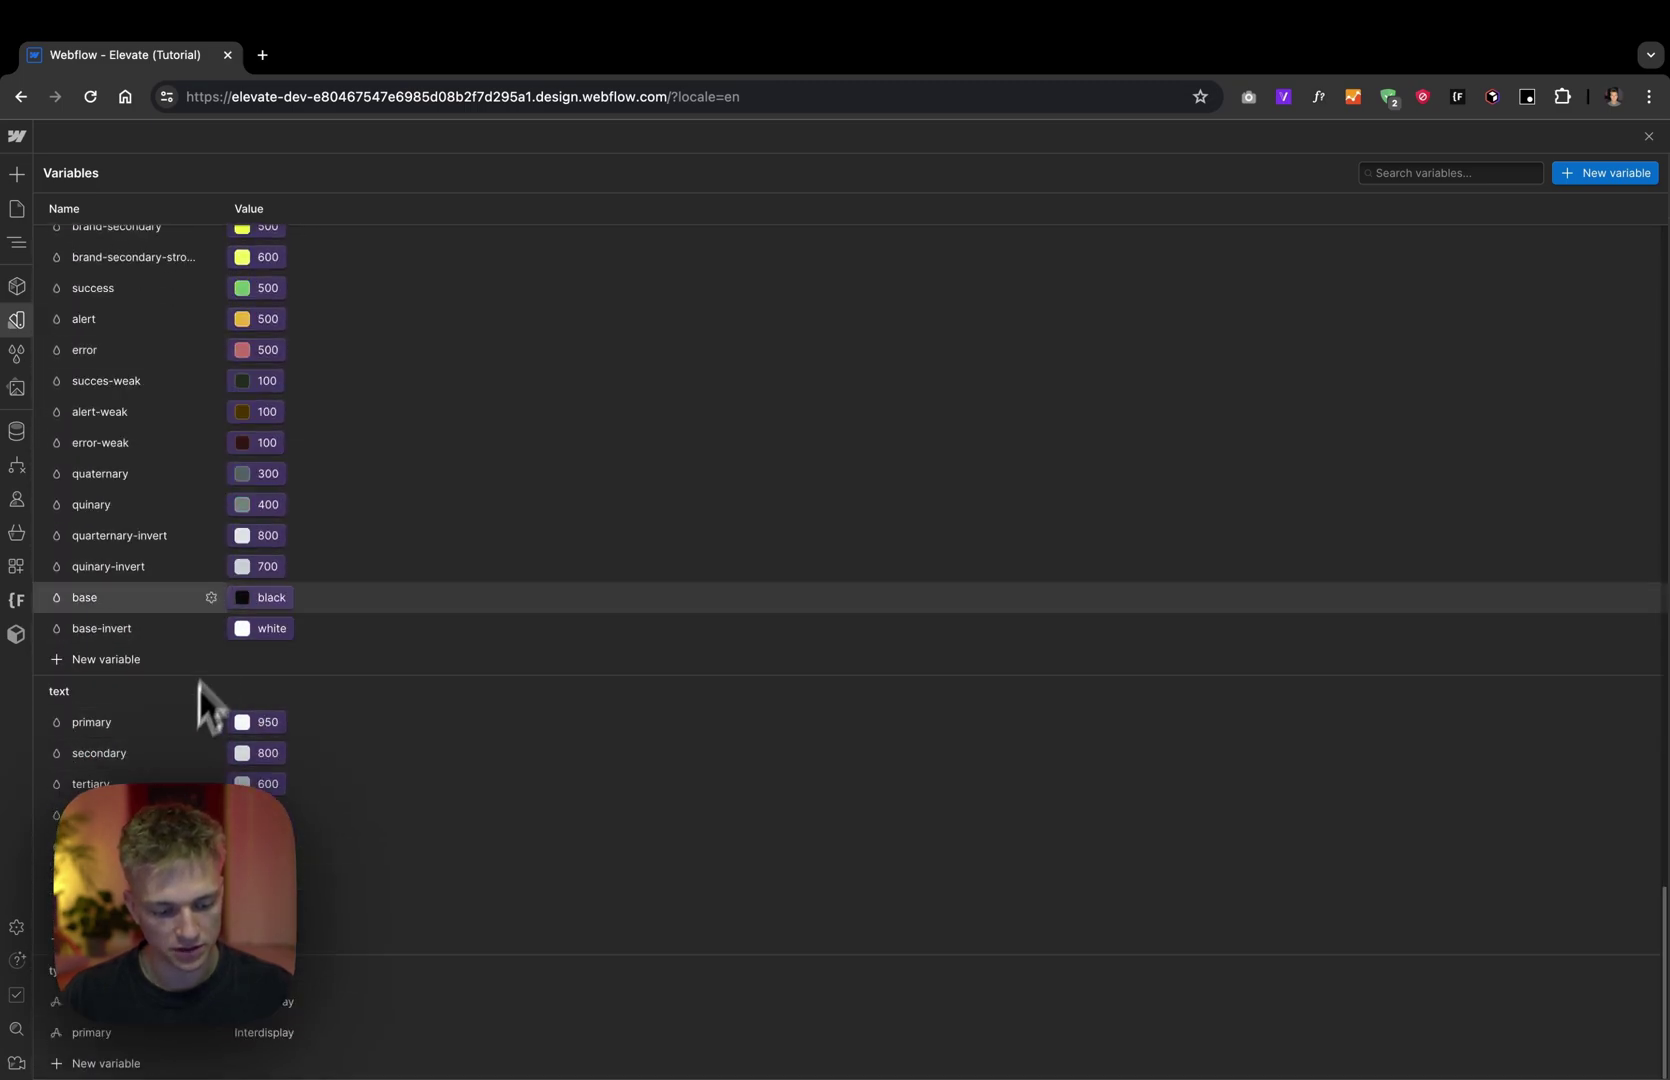
scroll(223, 594, "up", 6)
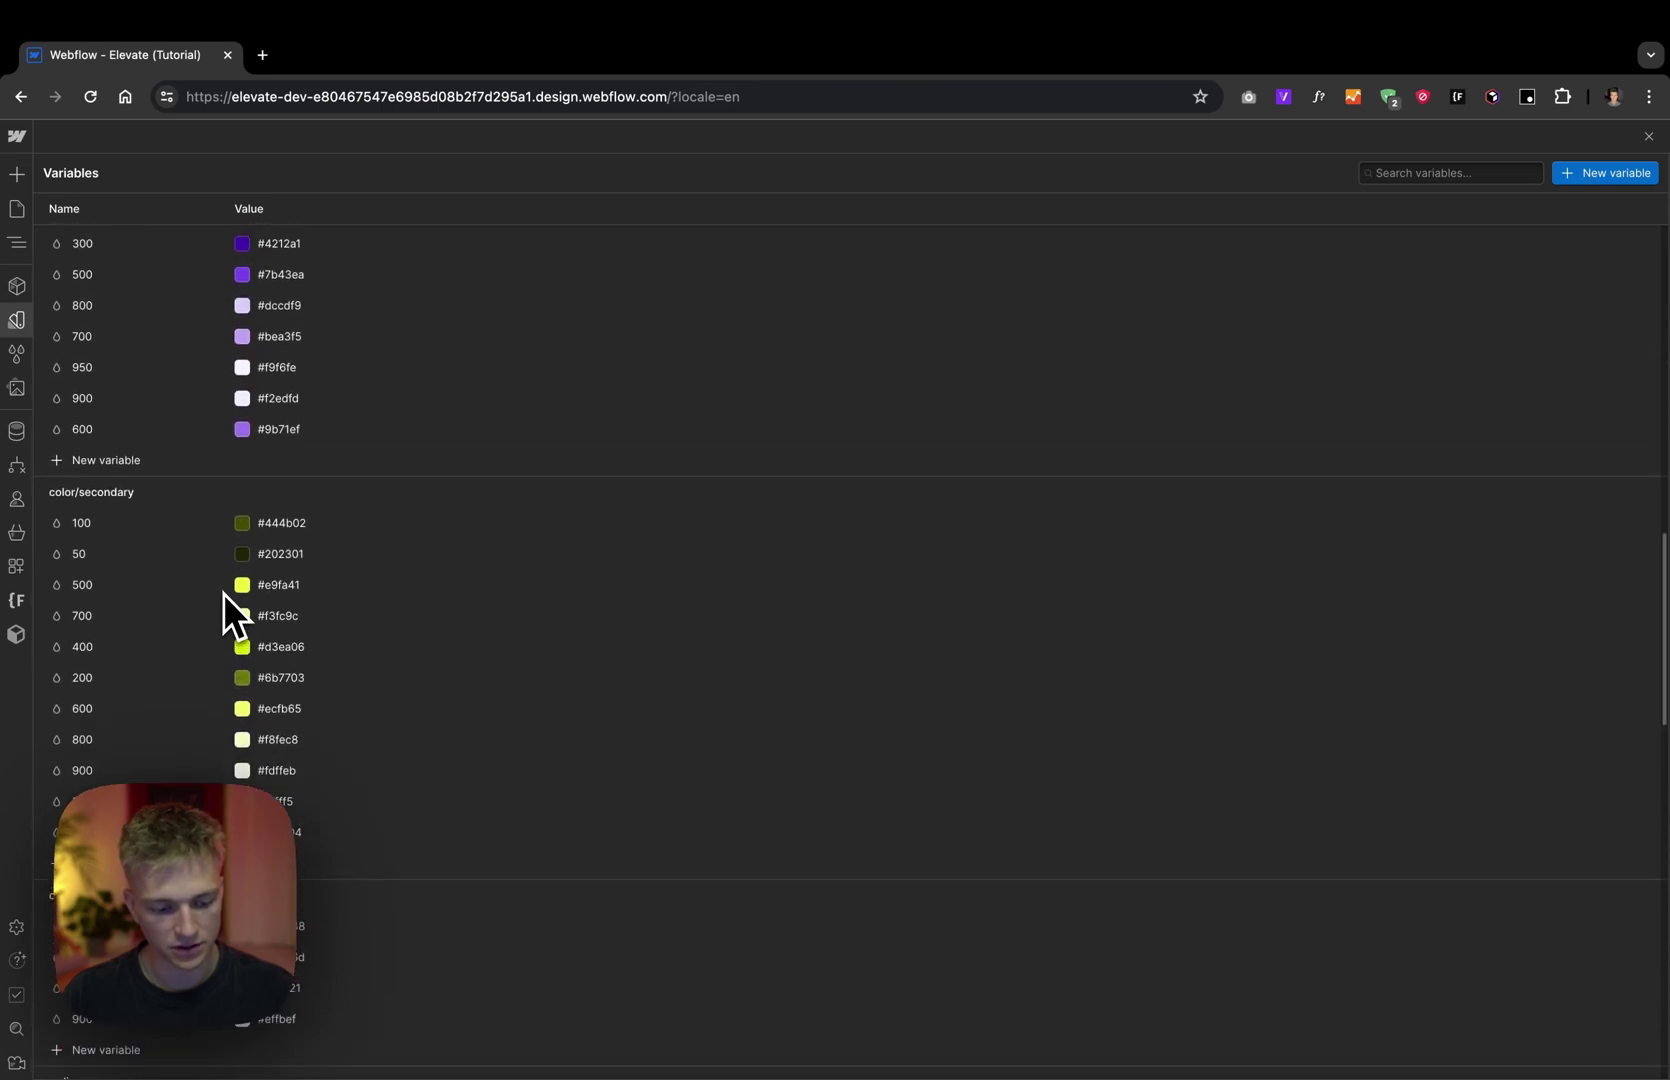
scroll(347, 673, "down", 2)
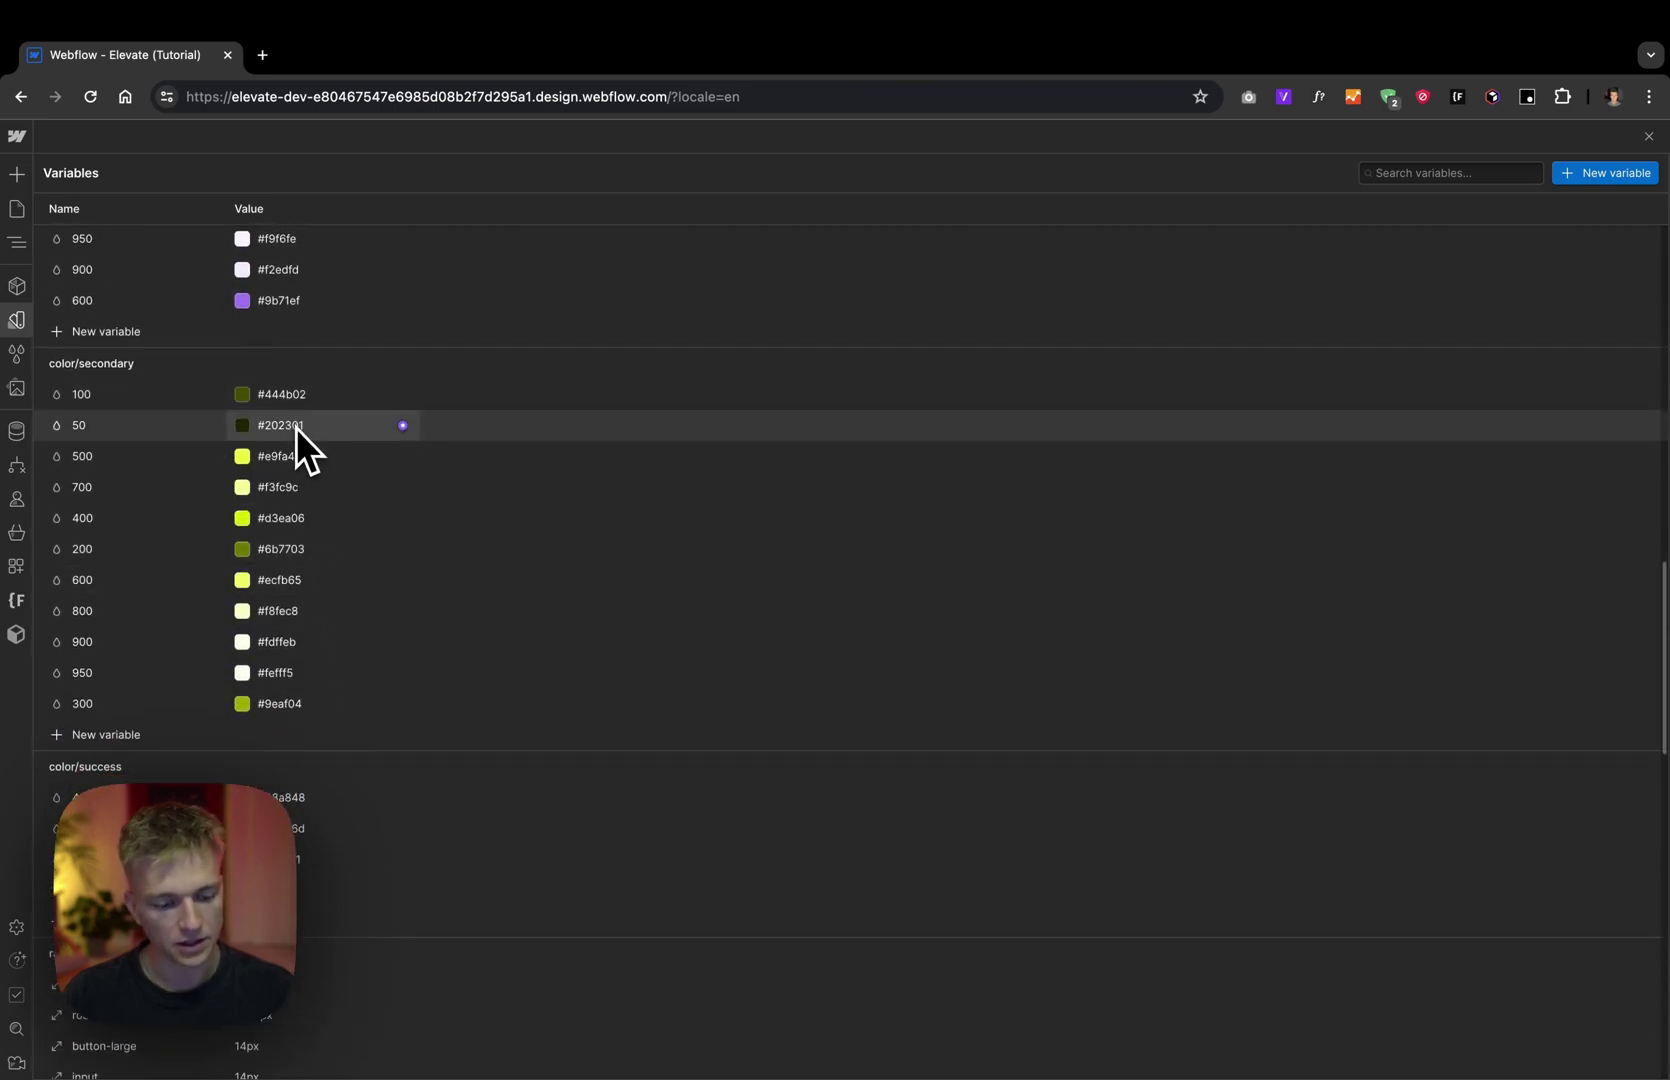
scroll(296, 428, "up", 7)
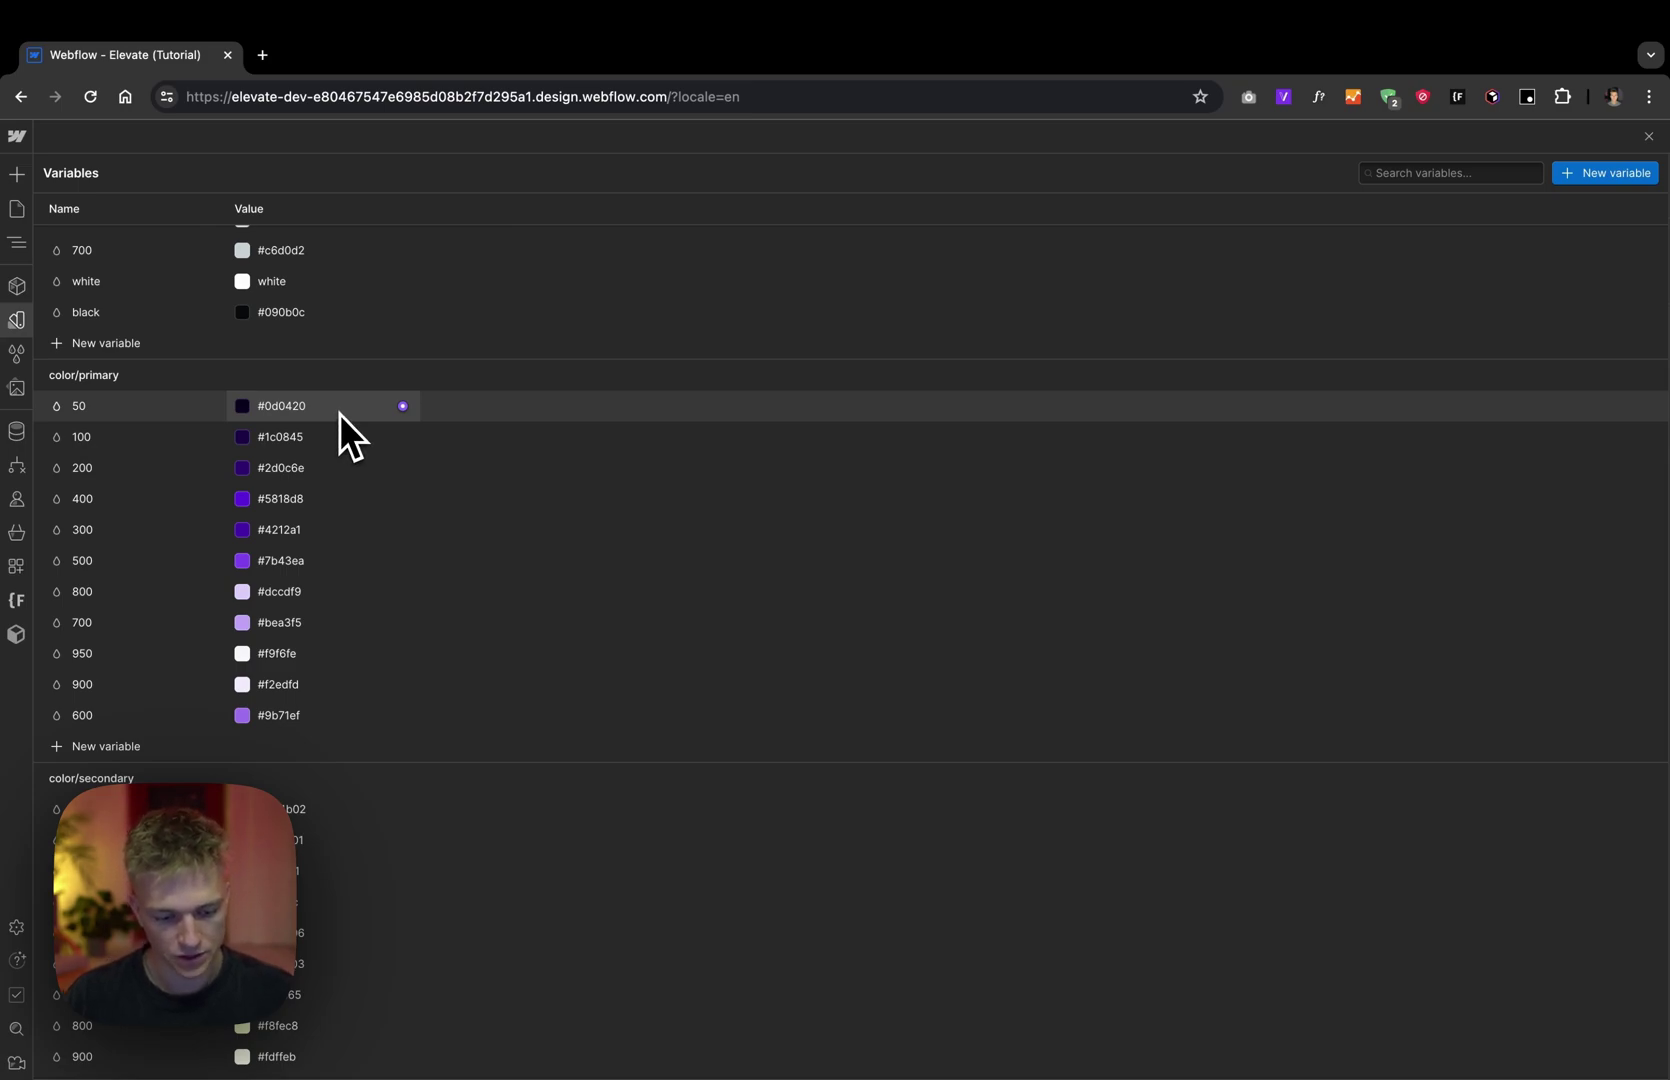
left_click(303, 650)
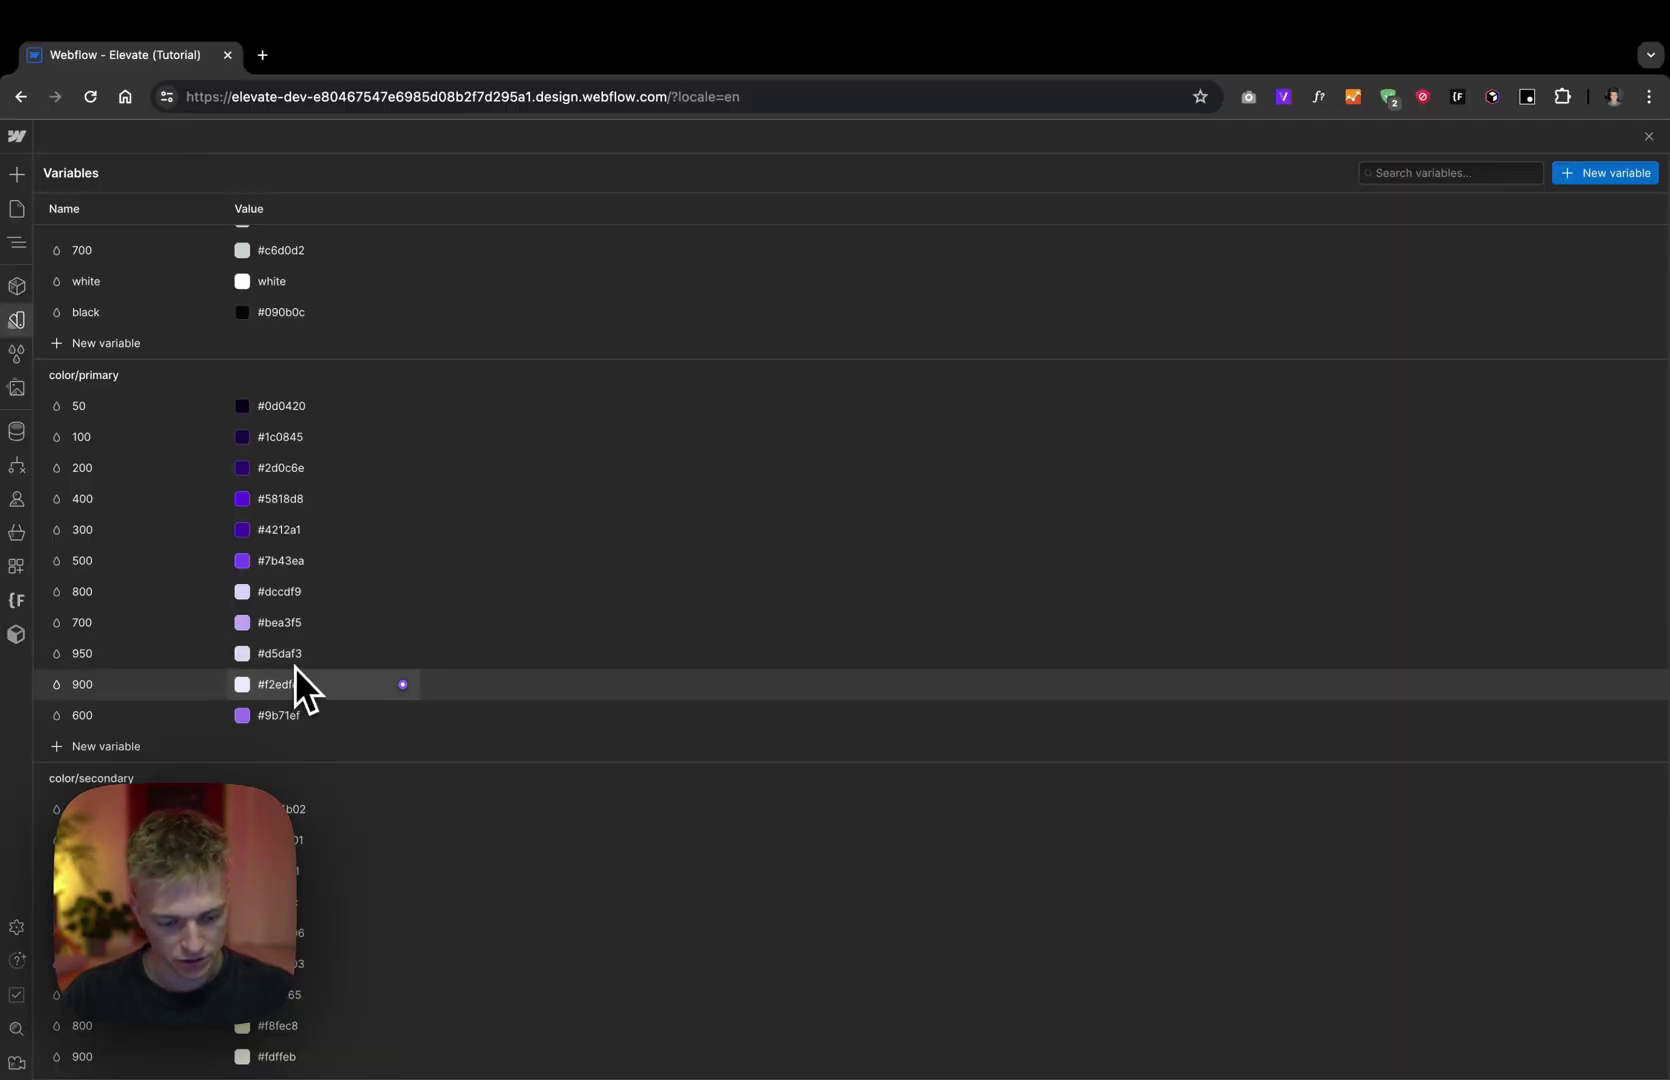
Step: Update color/primary 900 and 800 with blue hexes from Figma, such as #95A2E2
left_click(293, 684)
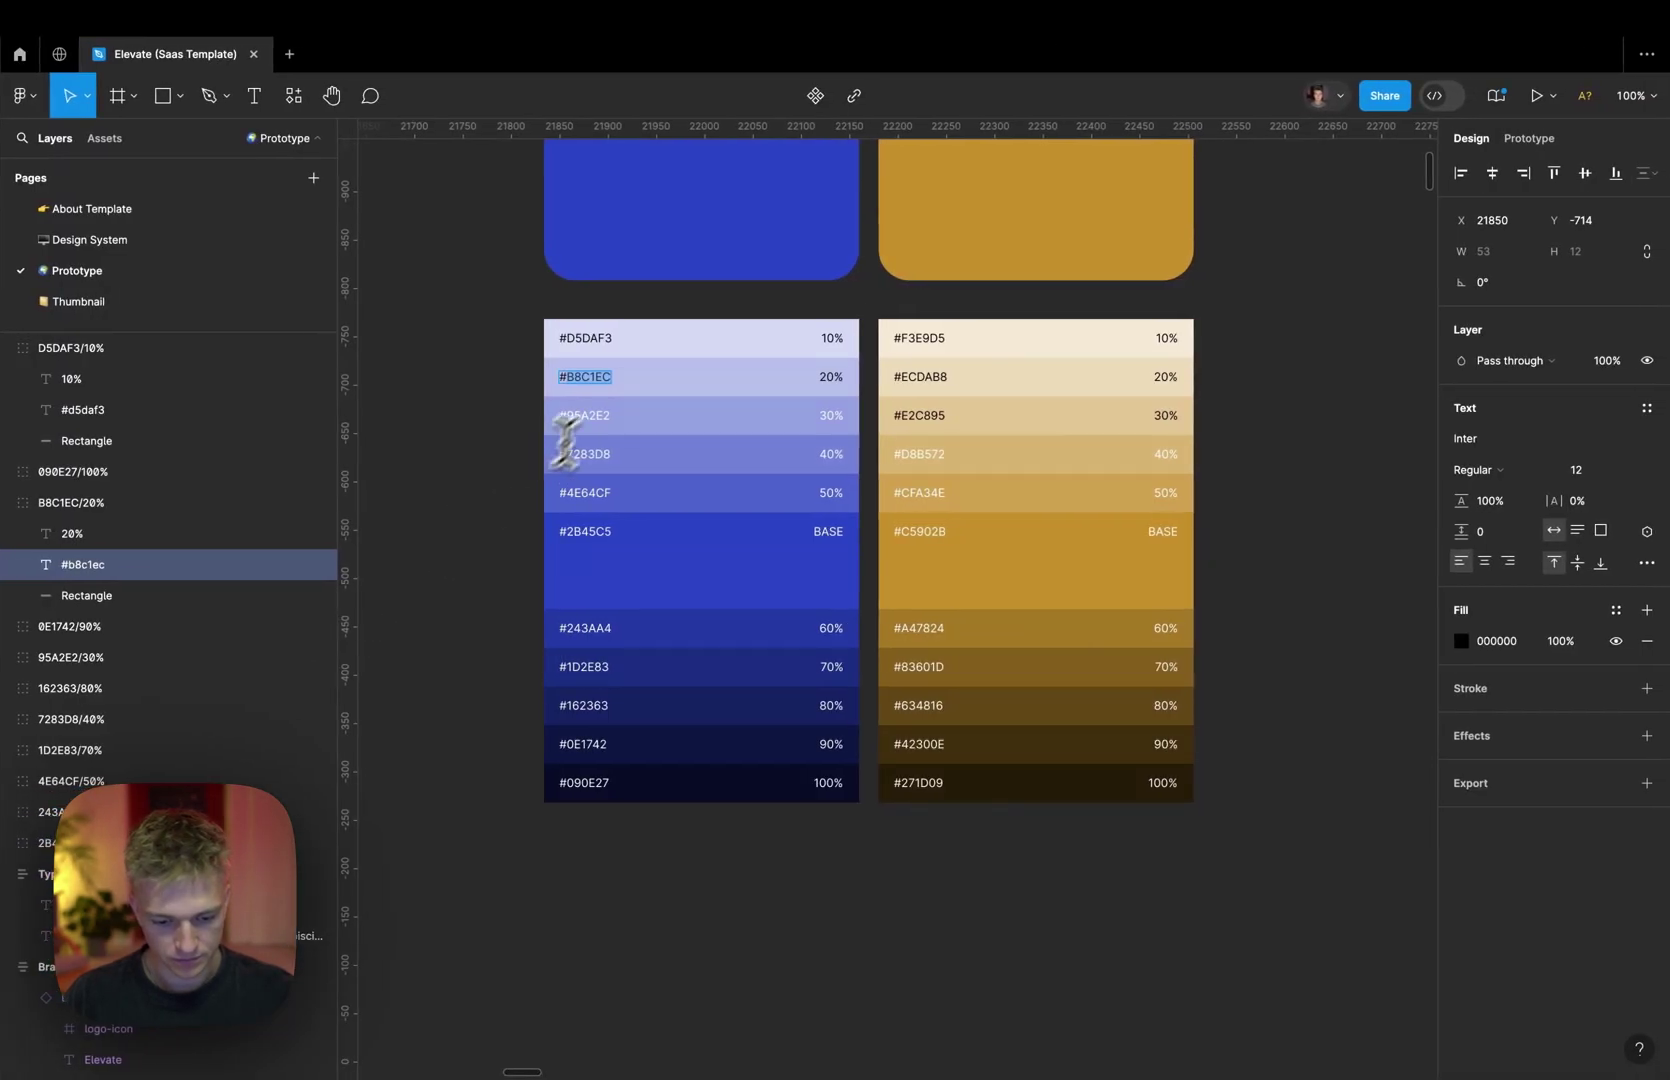
double_click(598, 415)
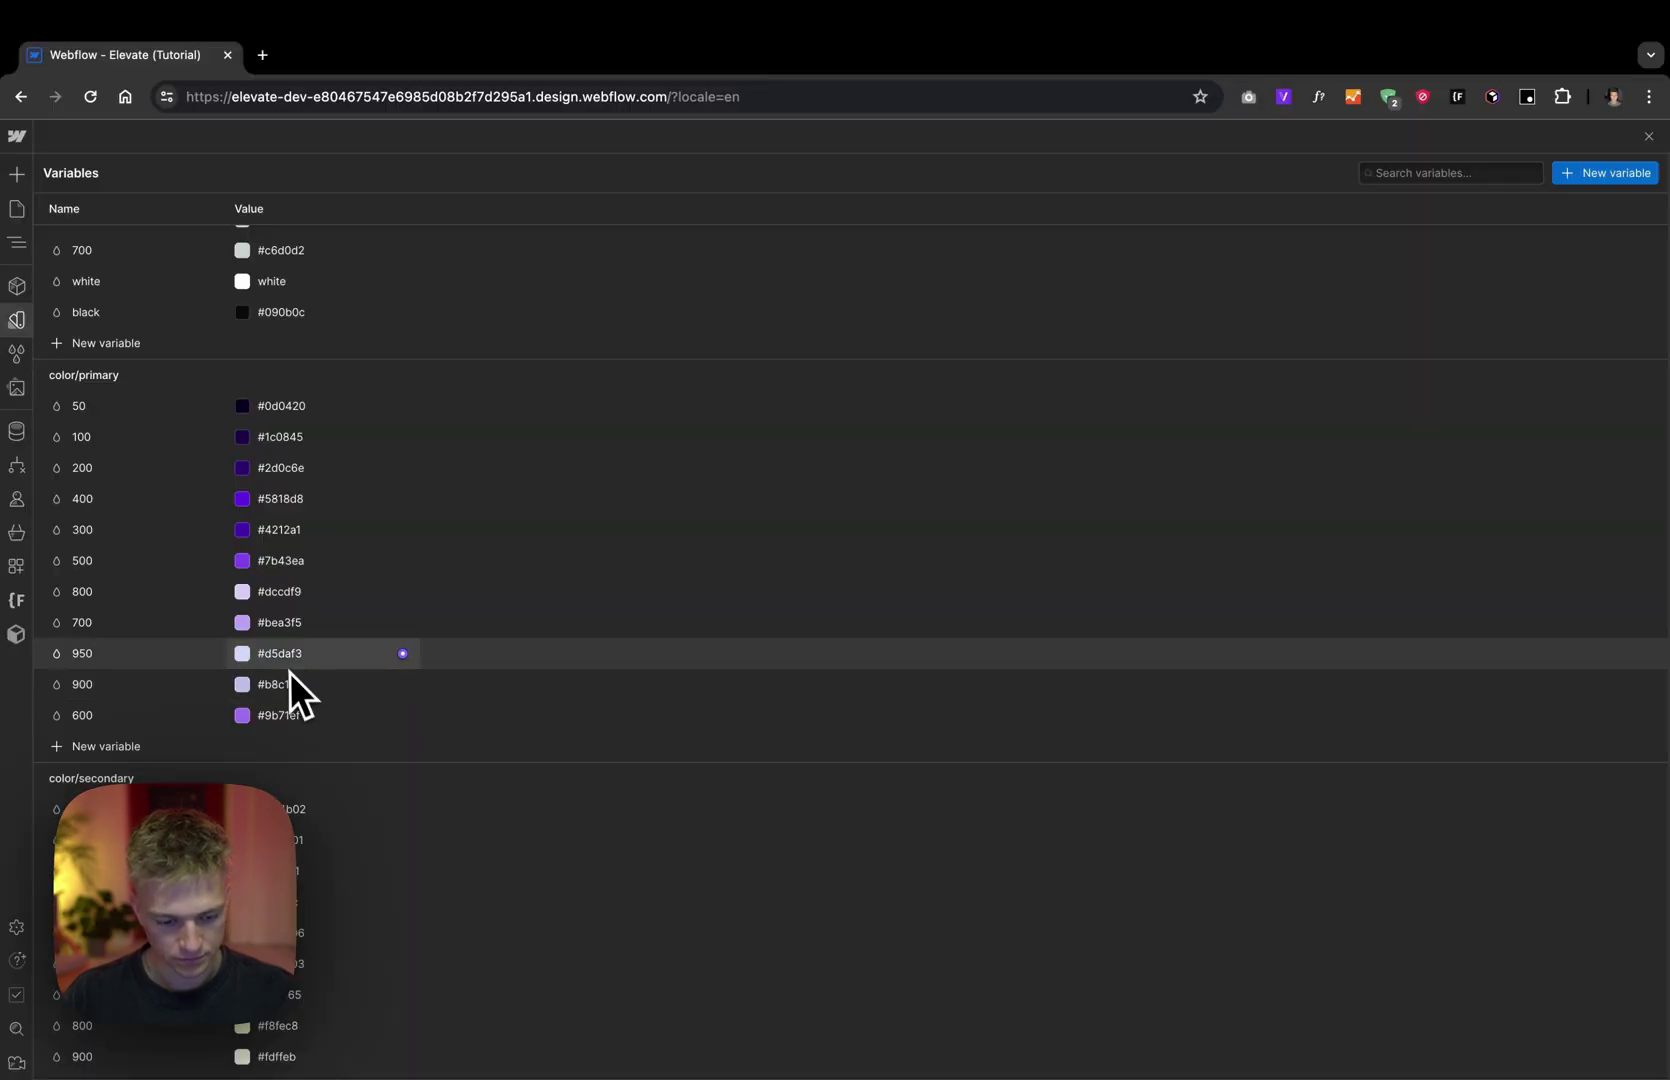
left_click(280, 626)
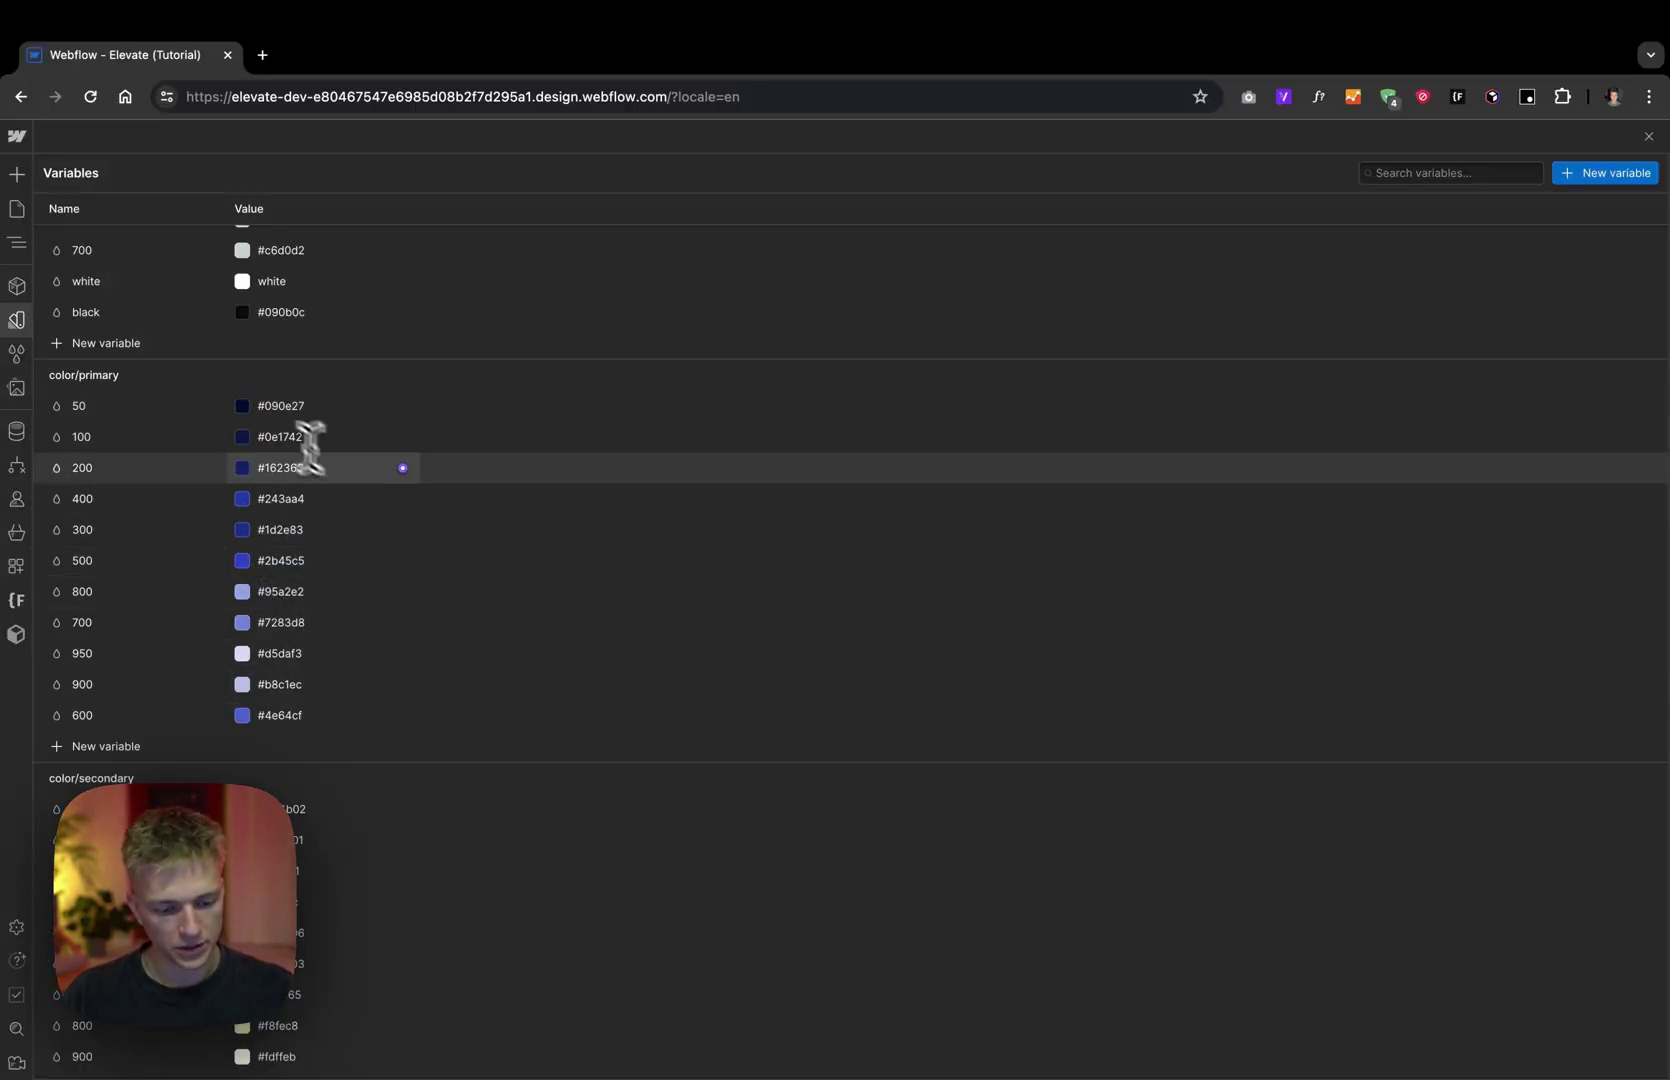
Step: Start replacing the color/secondary values, from 950 downward, with the gold shade hexes
scroll(378, 637, "down", 5)
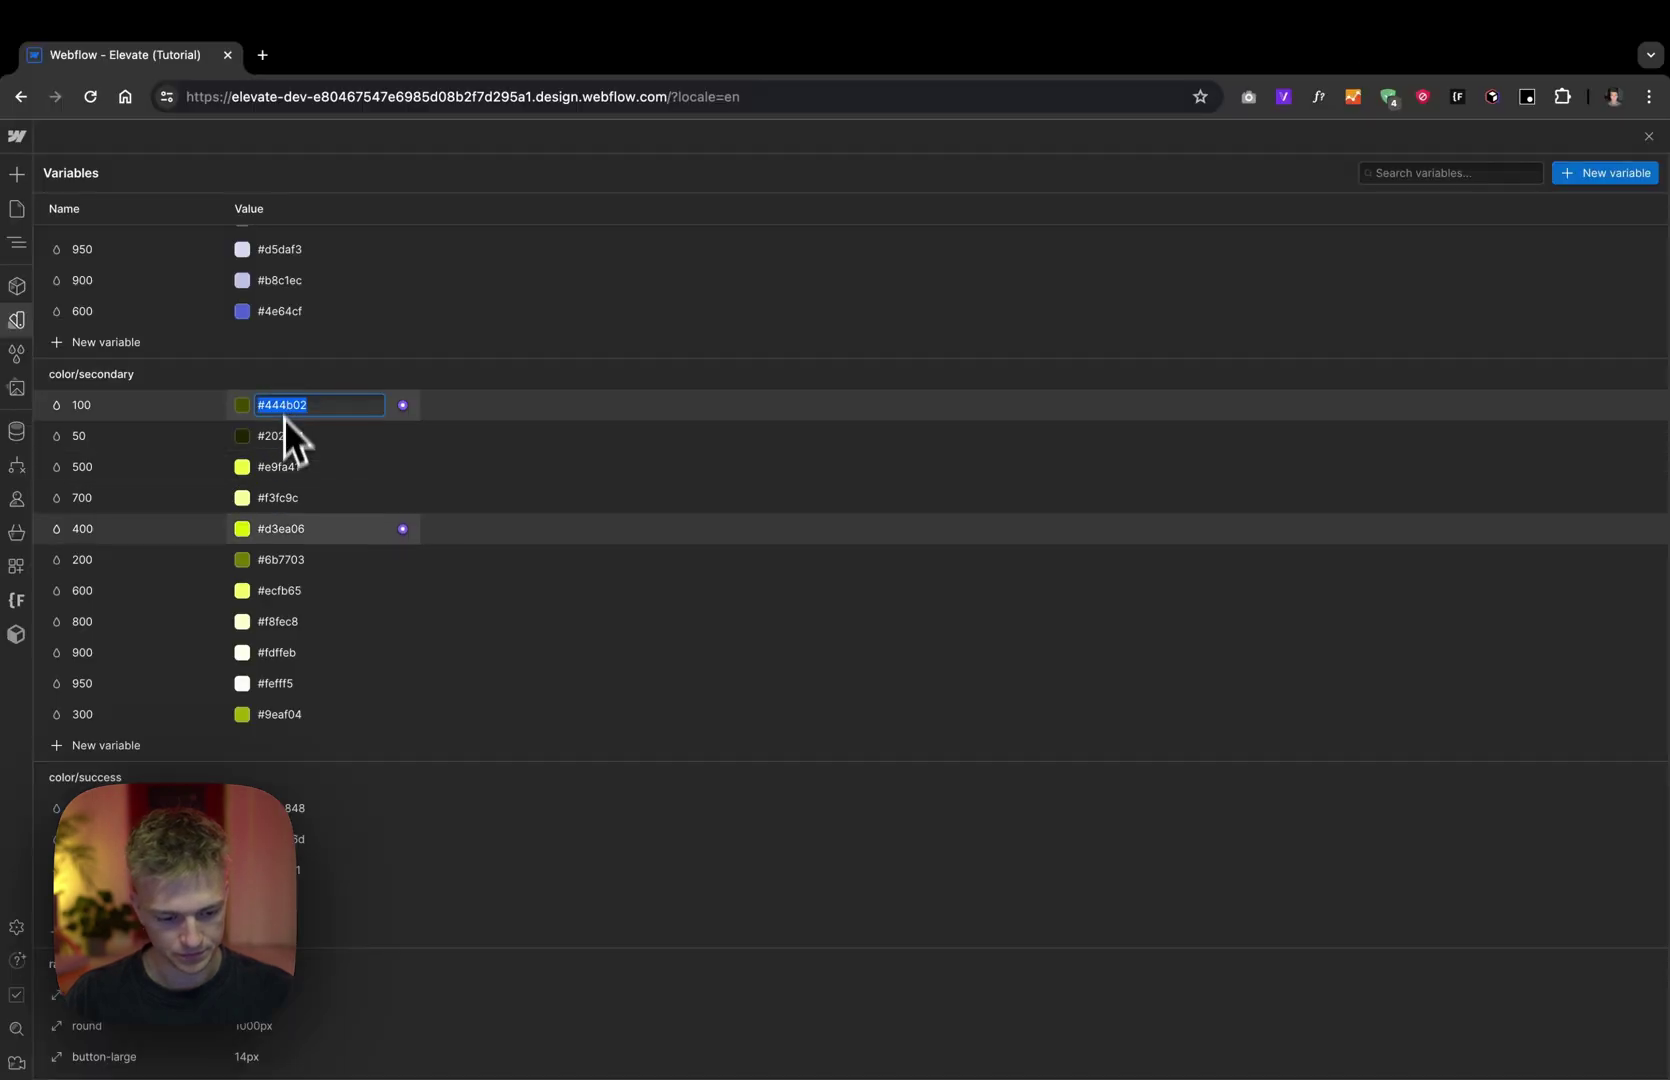
left_click(286, 683)
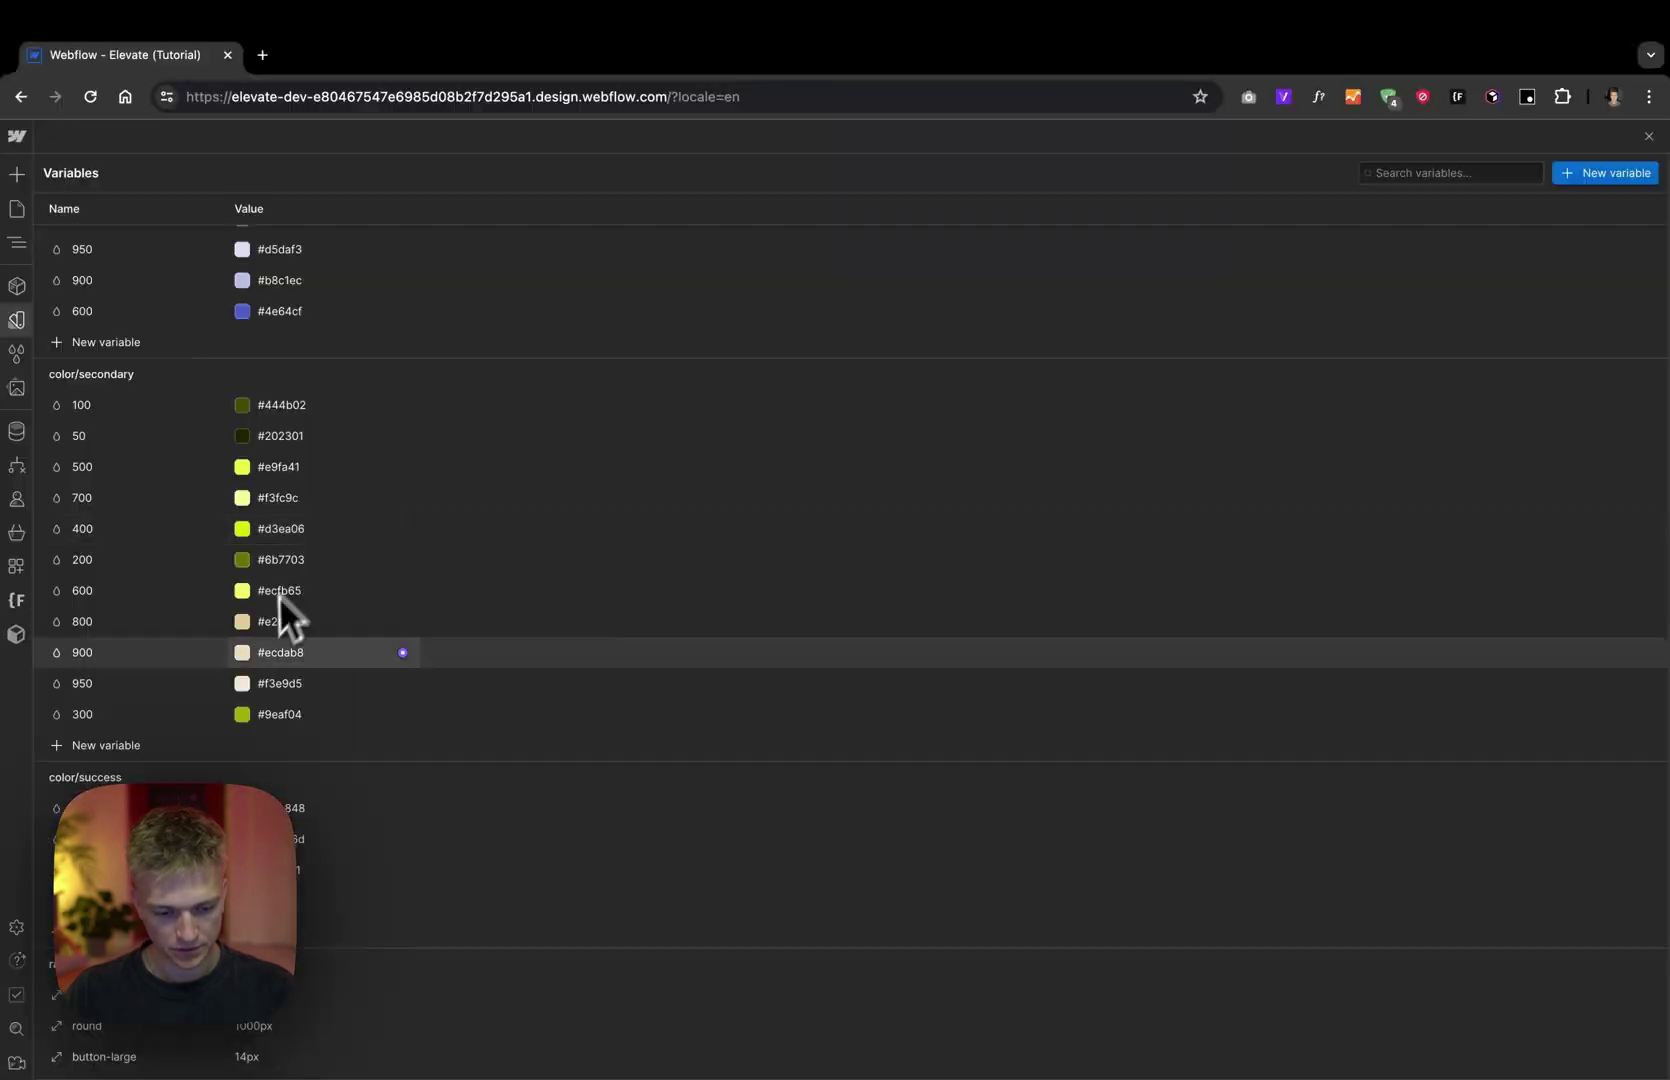
left_click(287, 589)
left_click(287, 466)
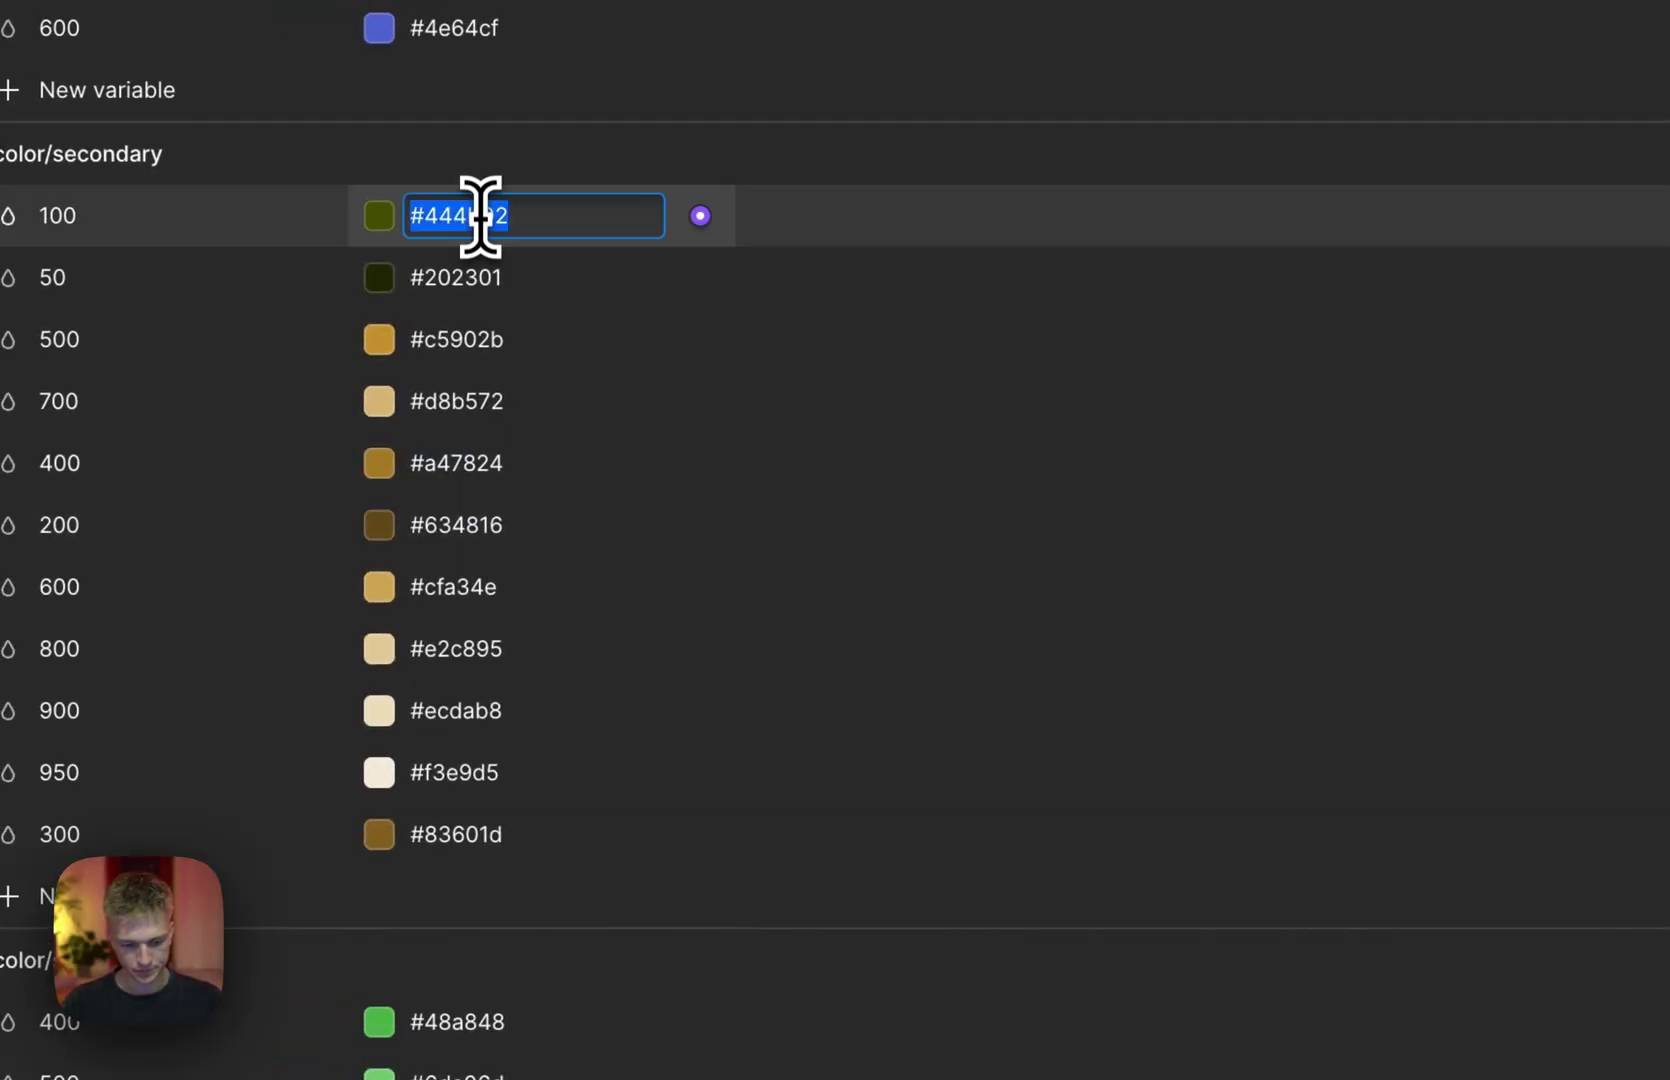
Step: Set color/secondary 50 to #271d09 by pasting the copied hex
left_click(470, 270)
type("#271d09")
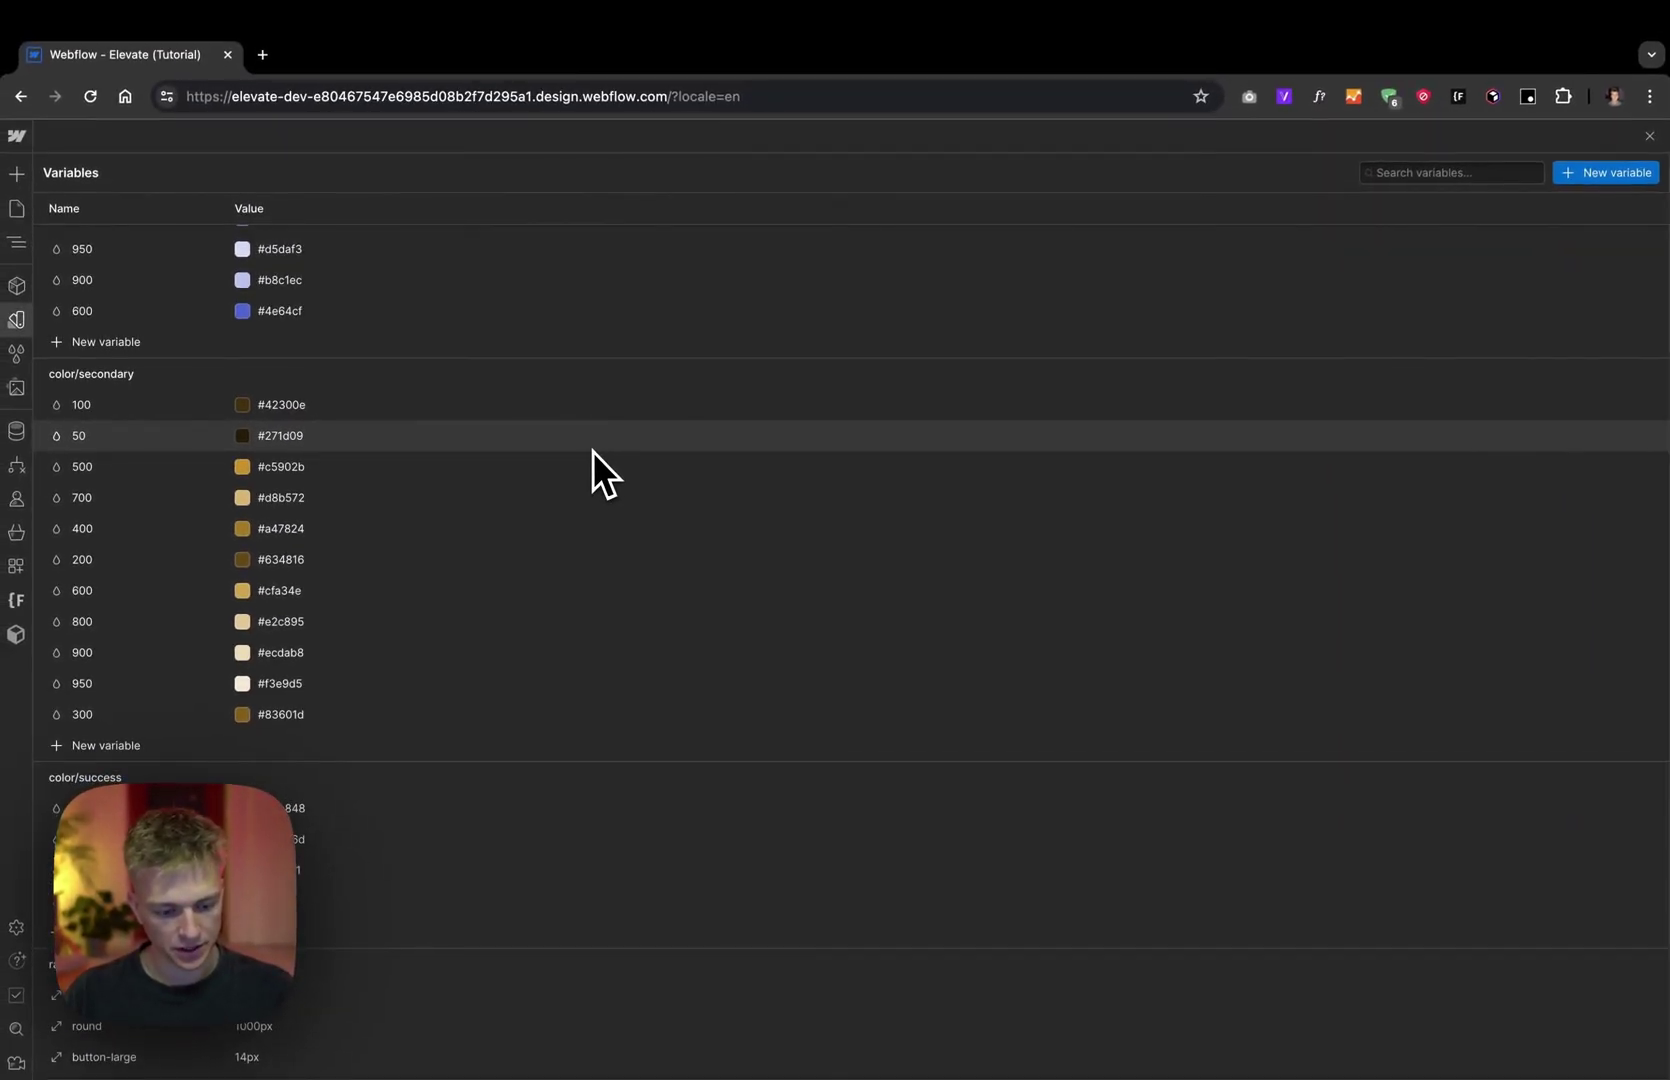
scroll(592, 451, "down", 15)
scroll(592, 451, "up", 2)
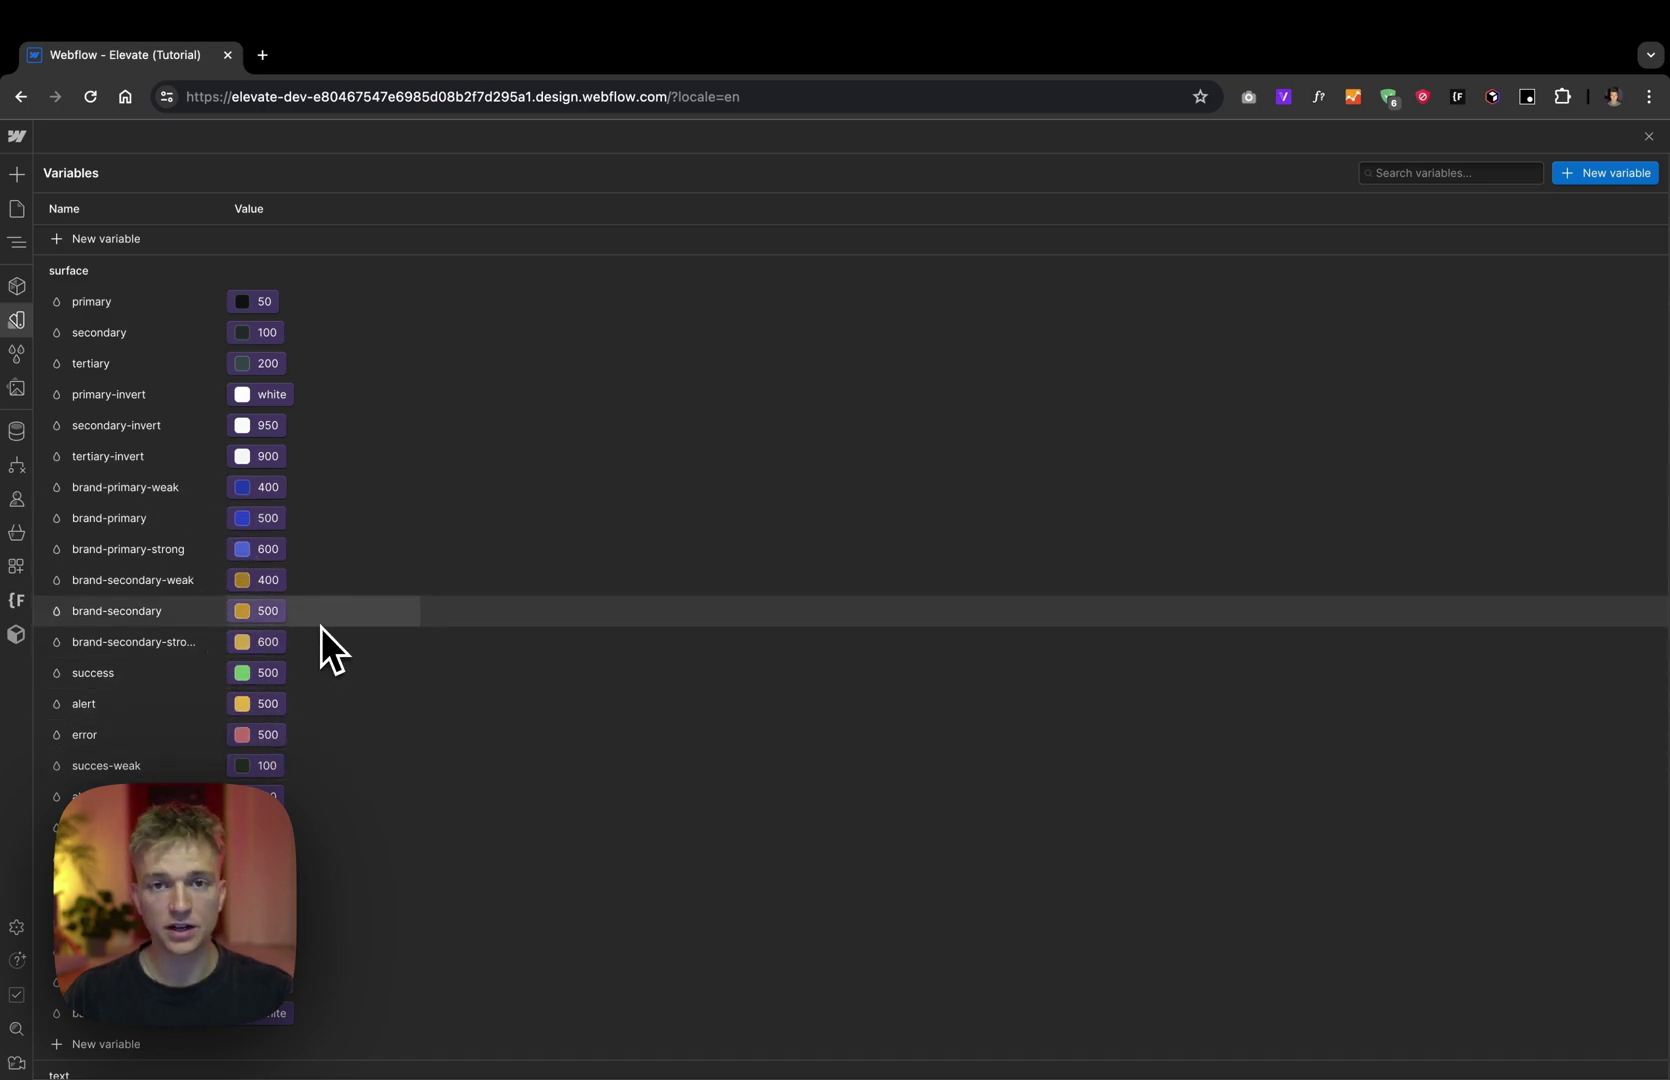
scroll(321, 640, "up", 5)
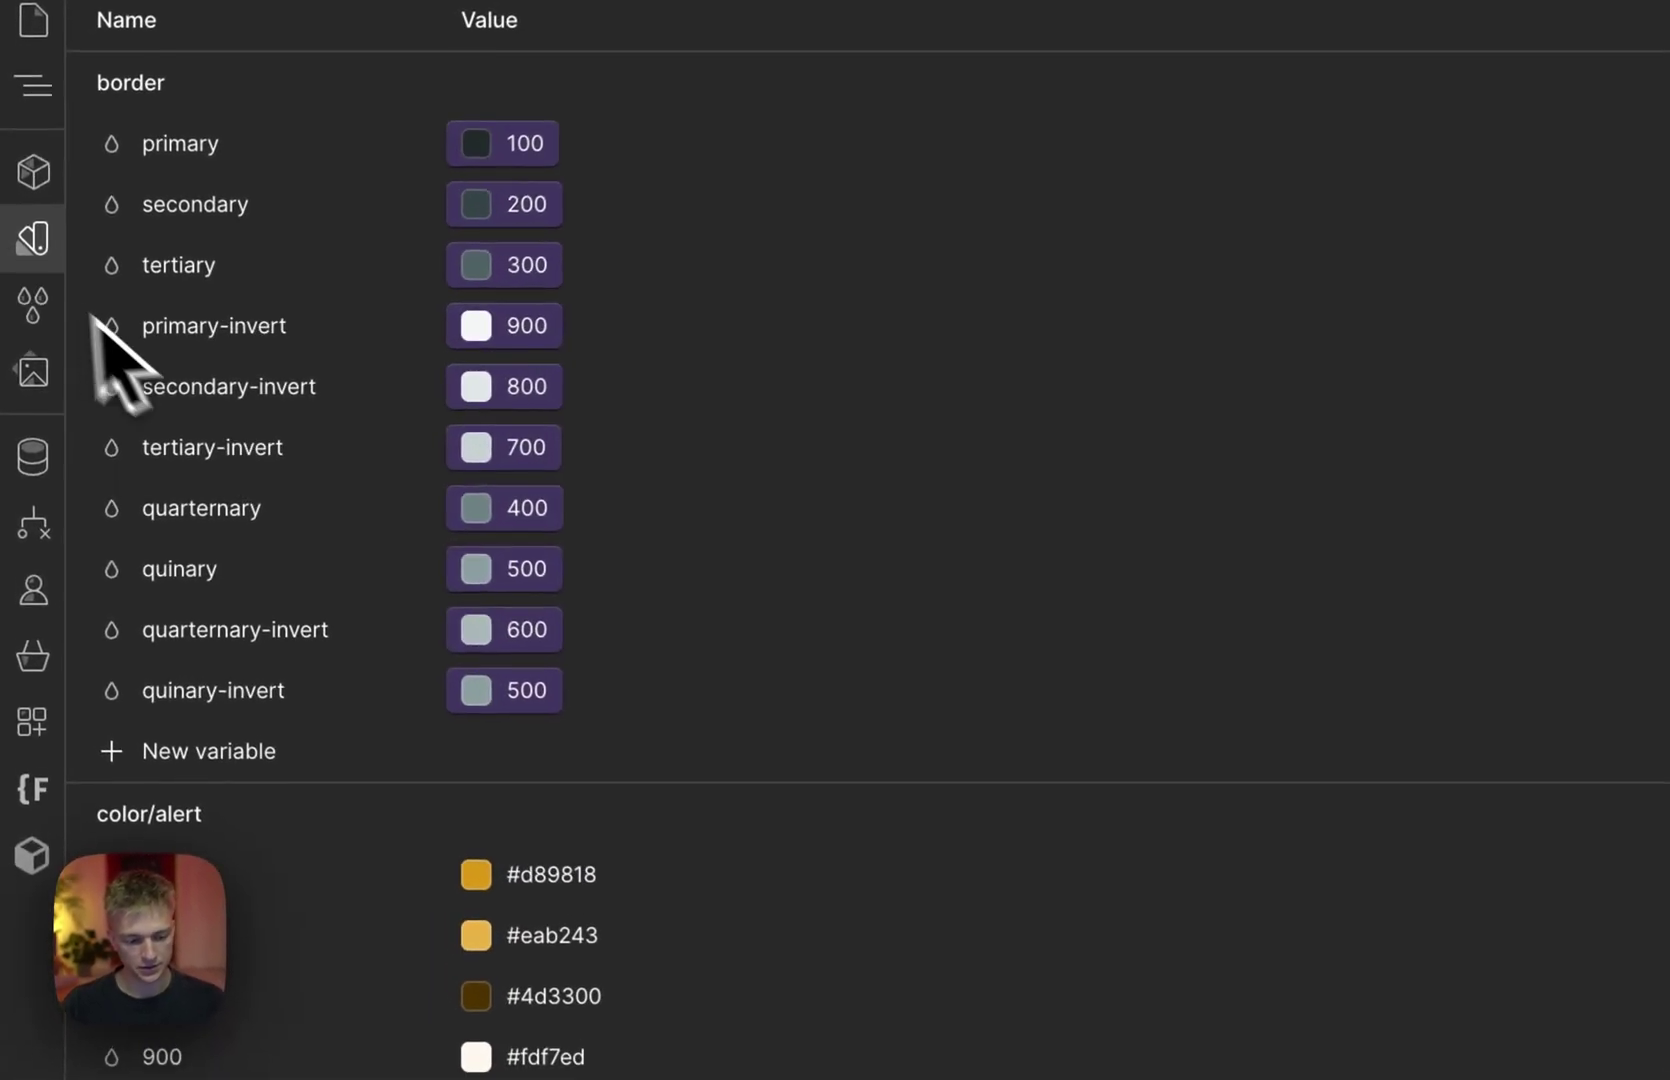
Step: Close Variables and scroll the Home page to review the new gold and blue colours
left_click(16, 320)
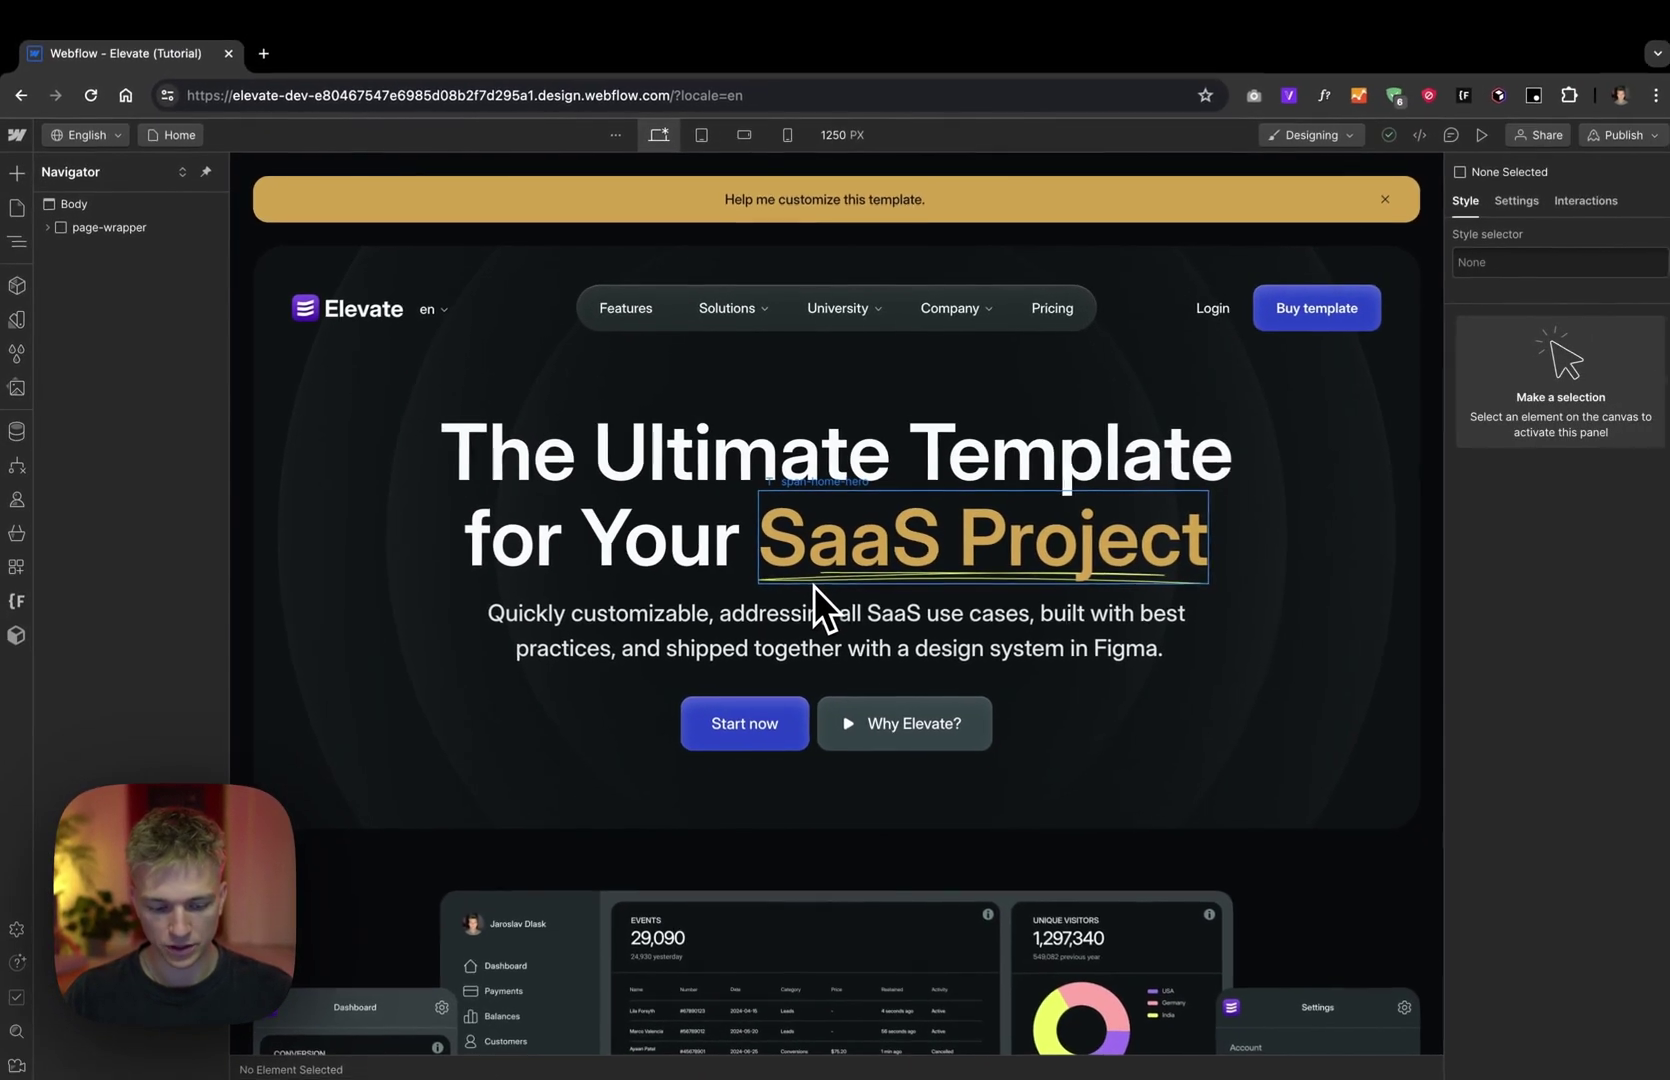
scroll(1627, 768, "down", 2)
scroll(810, 584, "down", 20)
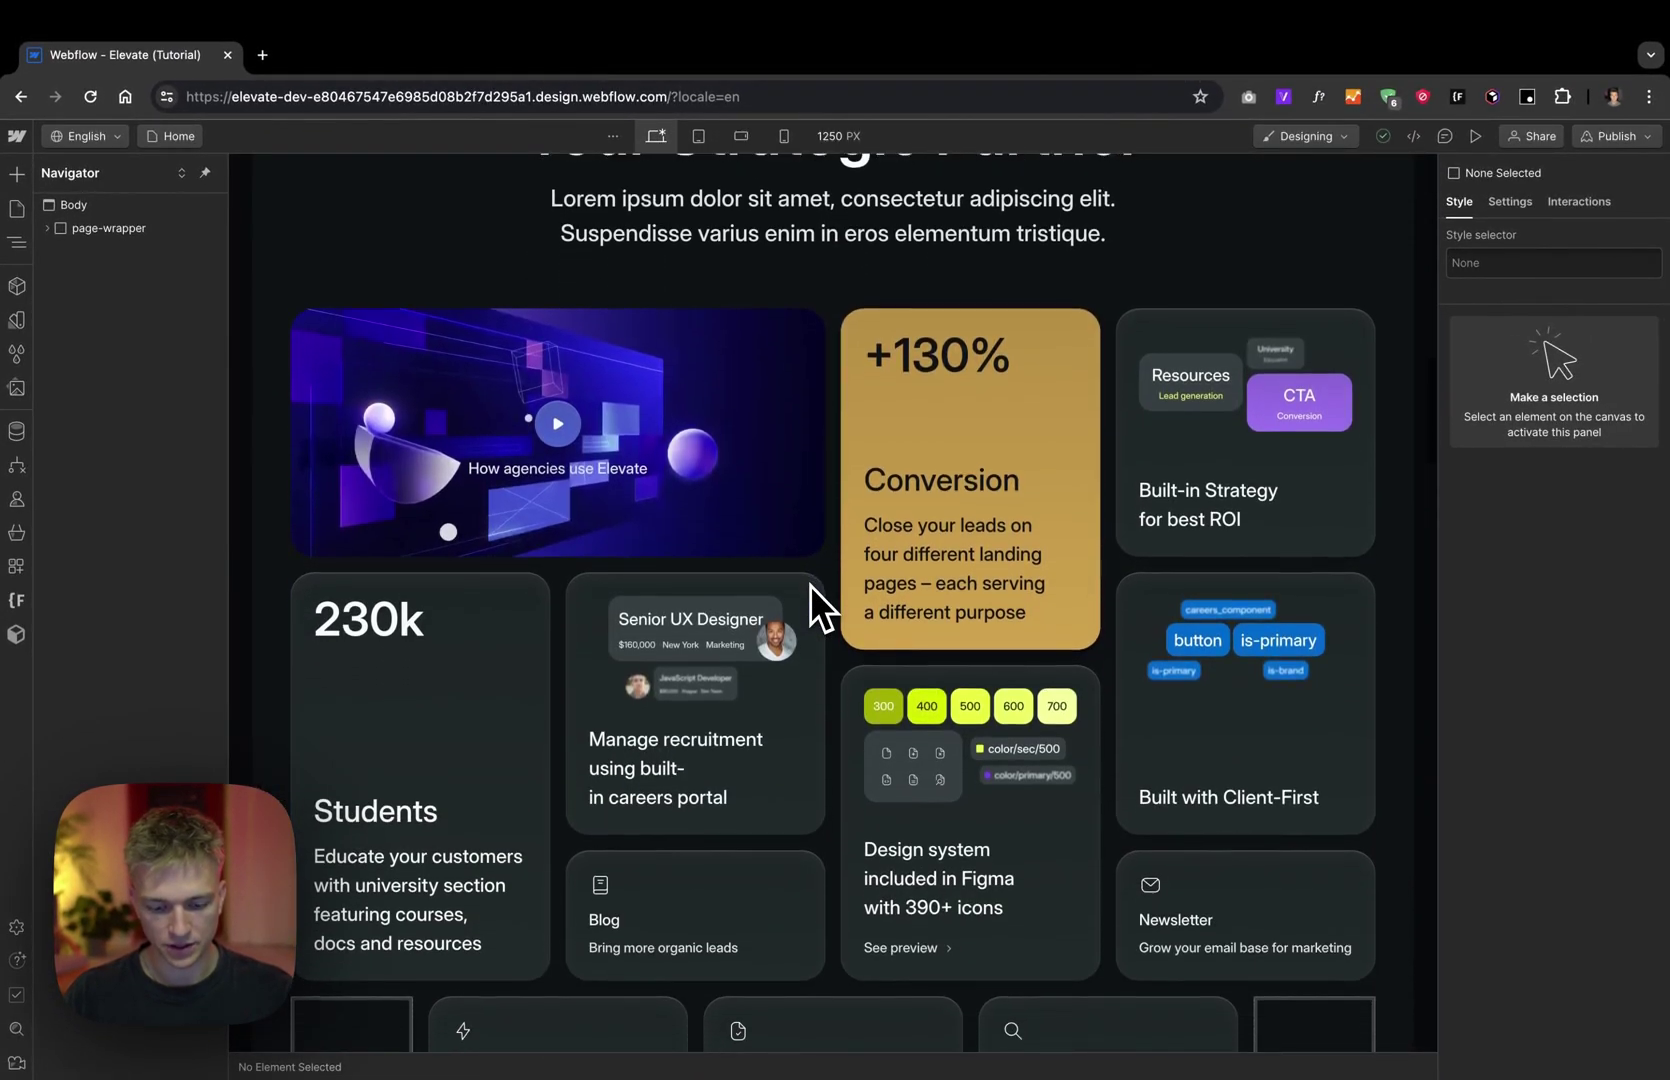
scroll(810, 584, "down", 15)
scroll(810, 584, "up", 18)
scroll(810, 584, "up", 20)
Step: Check the heading font in Figma's Typography card, then return to Webflow
key("ctrl+Right")
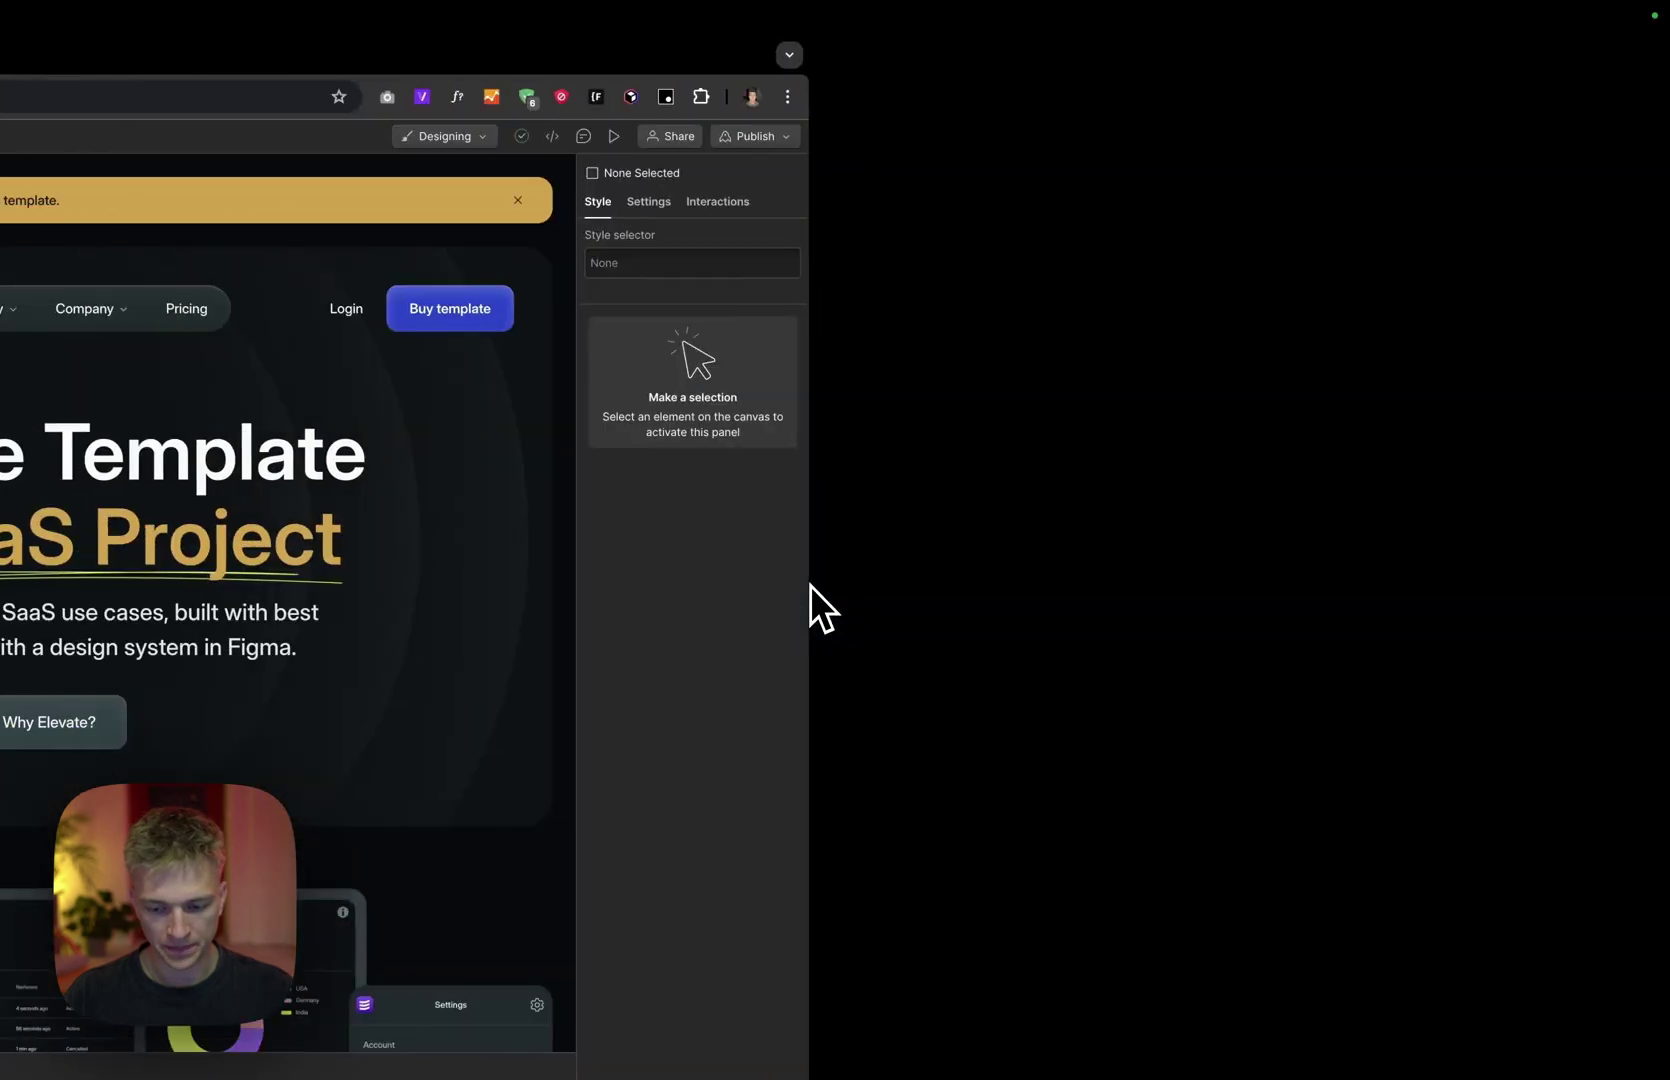
key("ctrl+Left")
scroll(921, 377, "up", 10)
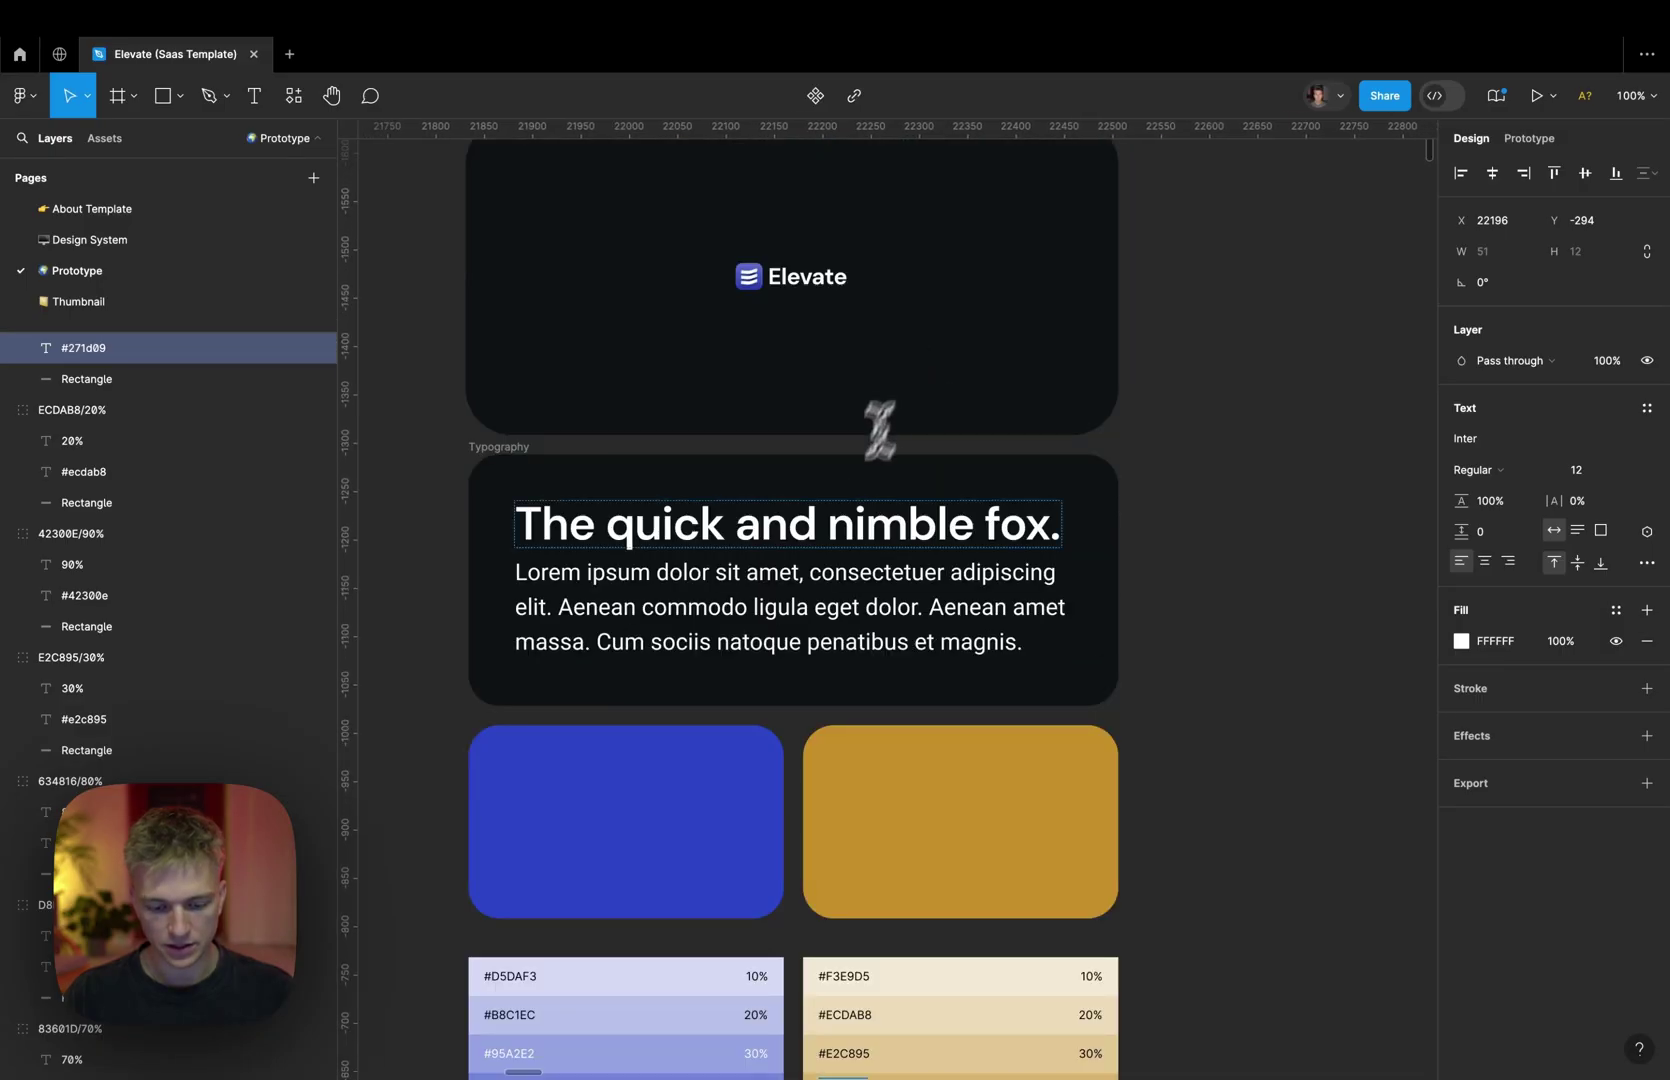
double_click(817, 524)
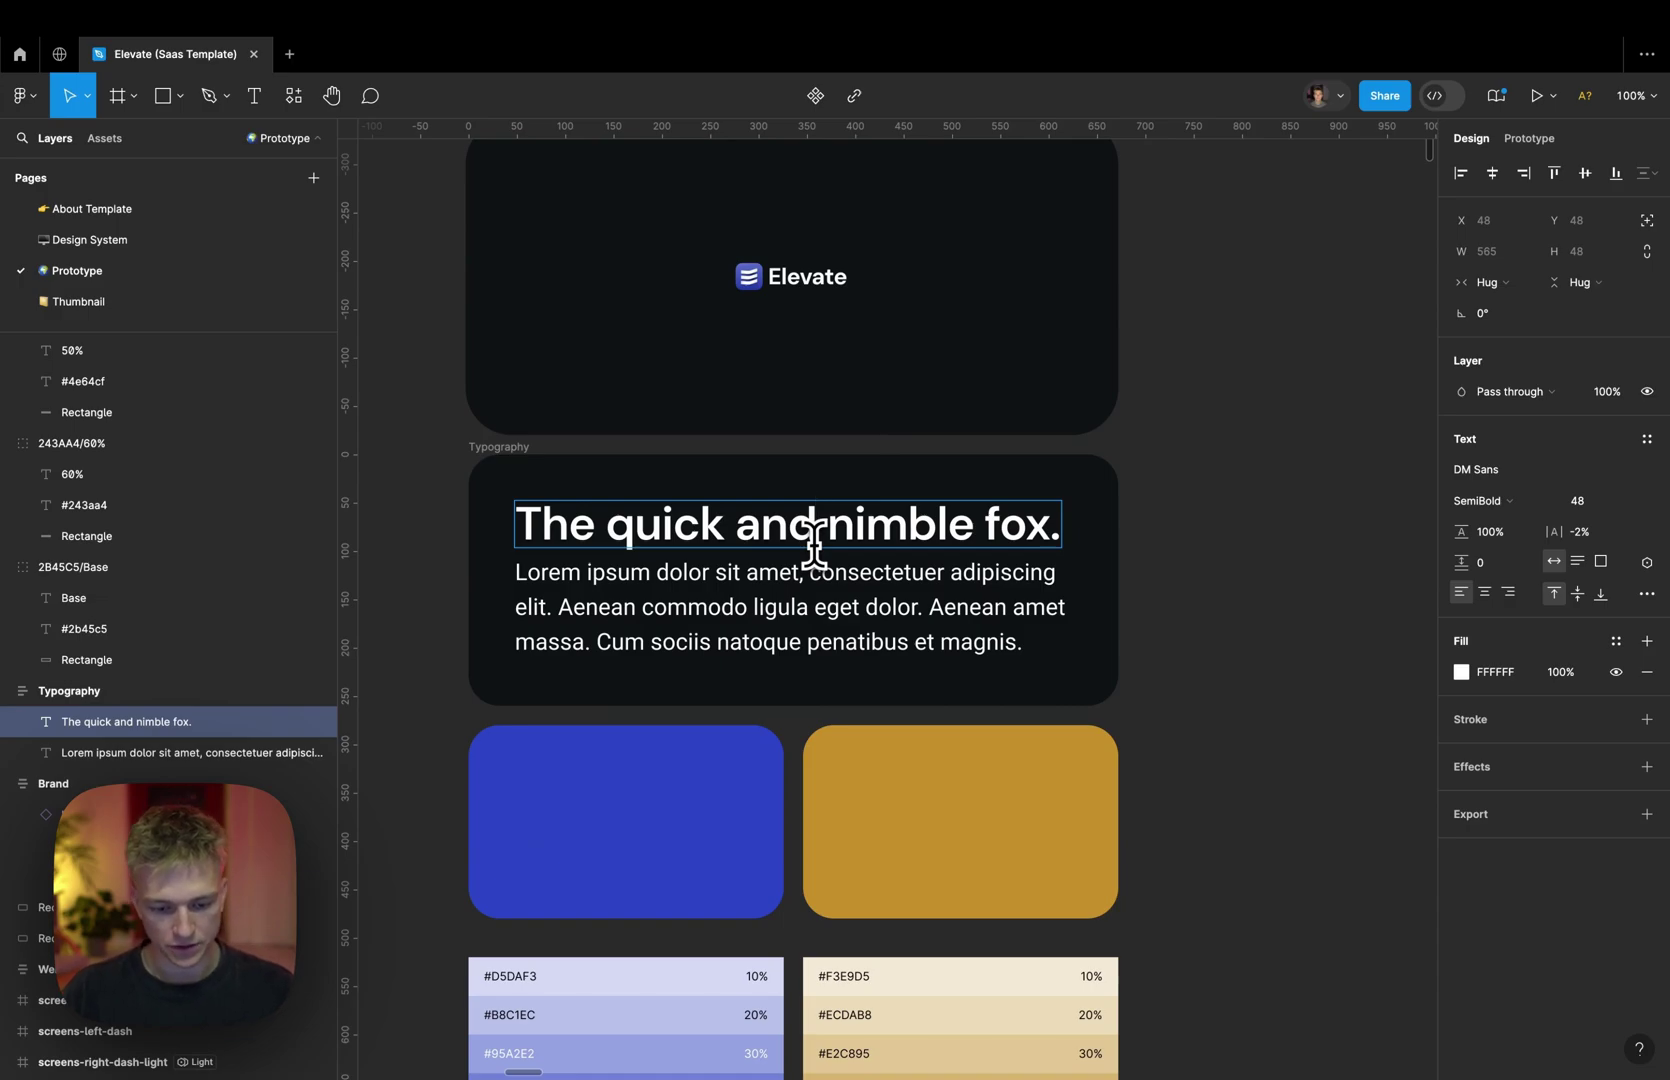
key("ctrl+Left")
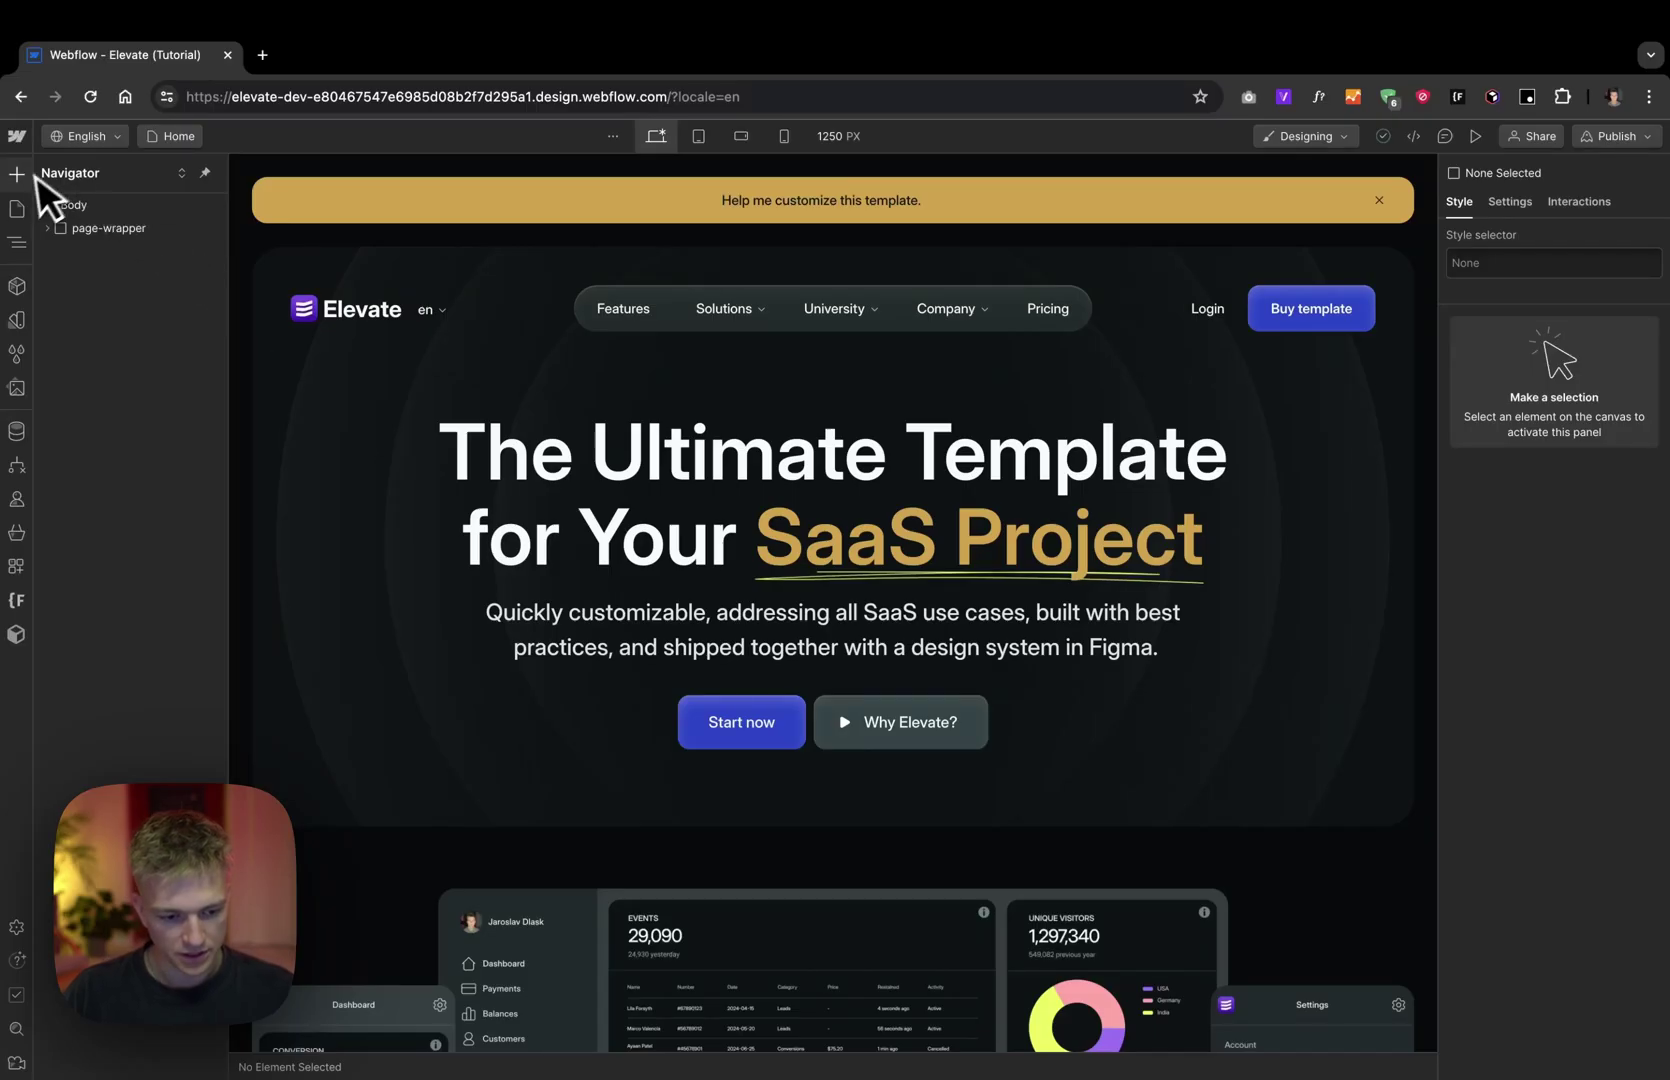
left_click(16, 140)
Step: In Site Settings > Fonts, delete all three Interdisplay weights, including 400 and 500 Medium
left_click(100, 200)
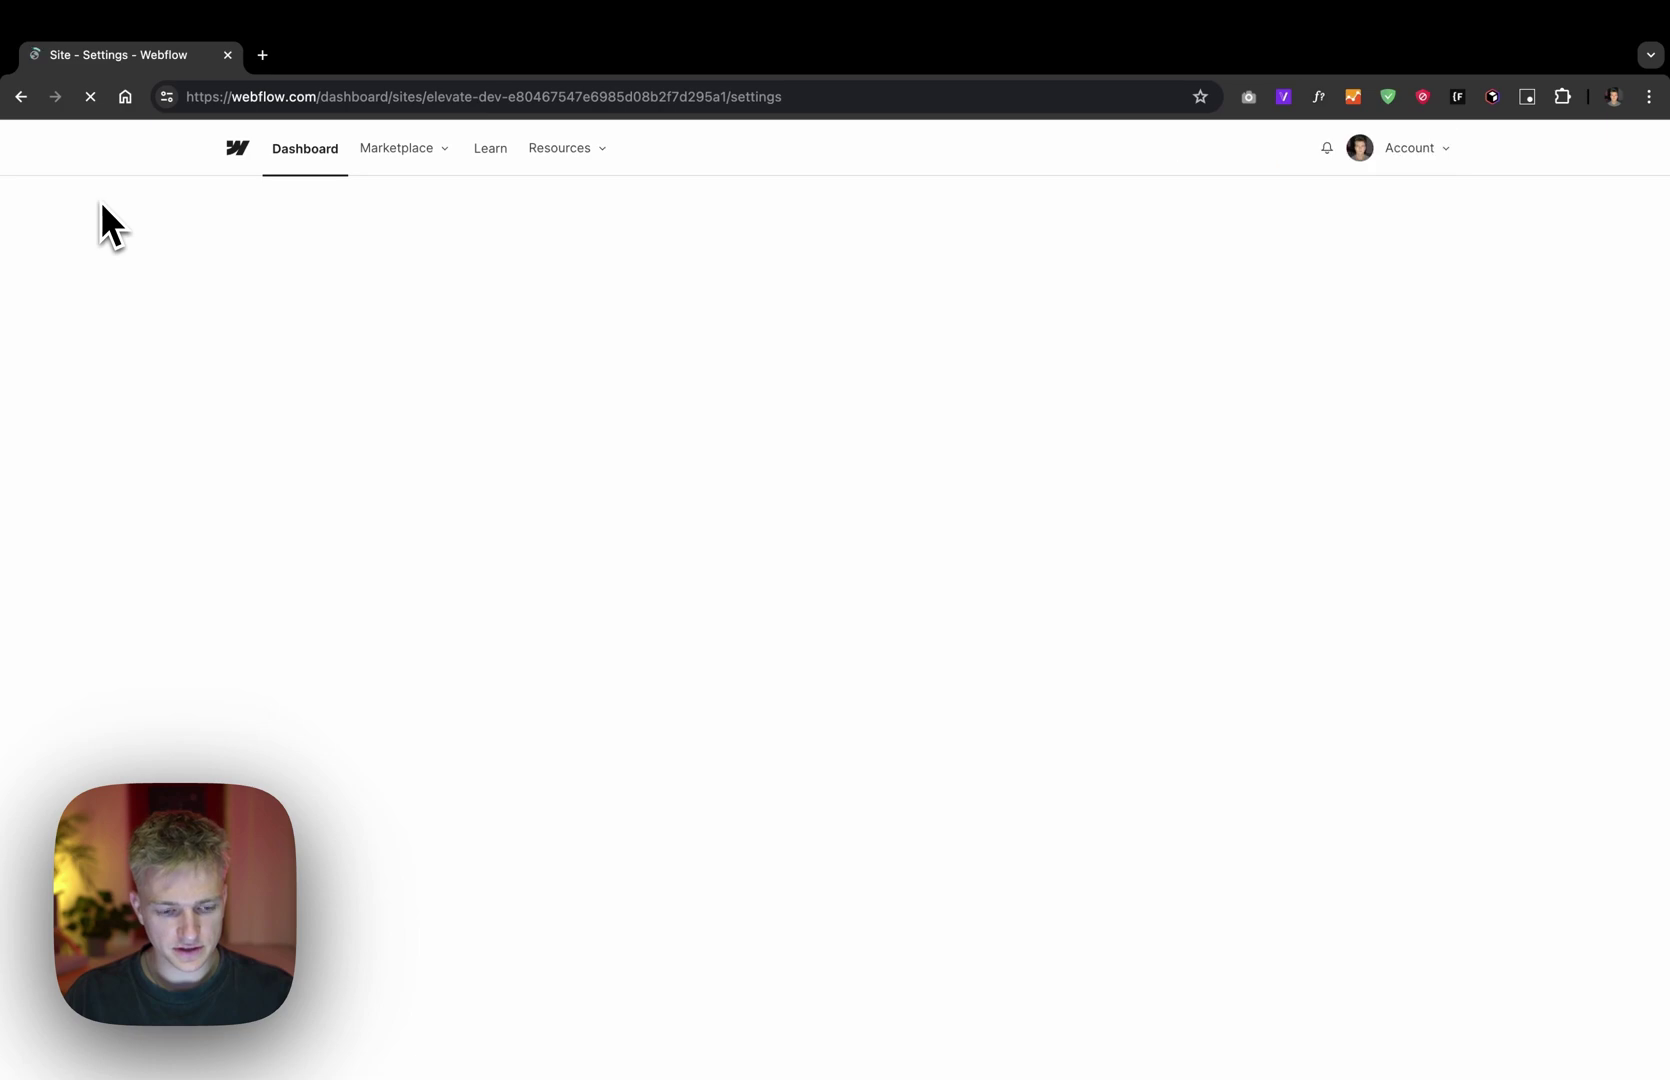
left_click(332, 430)
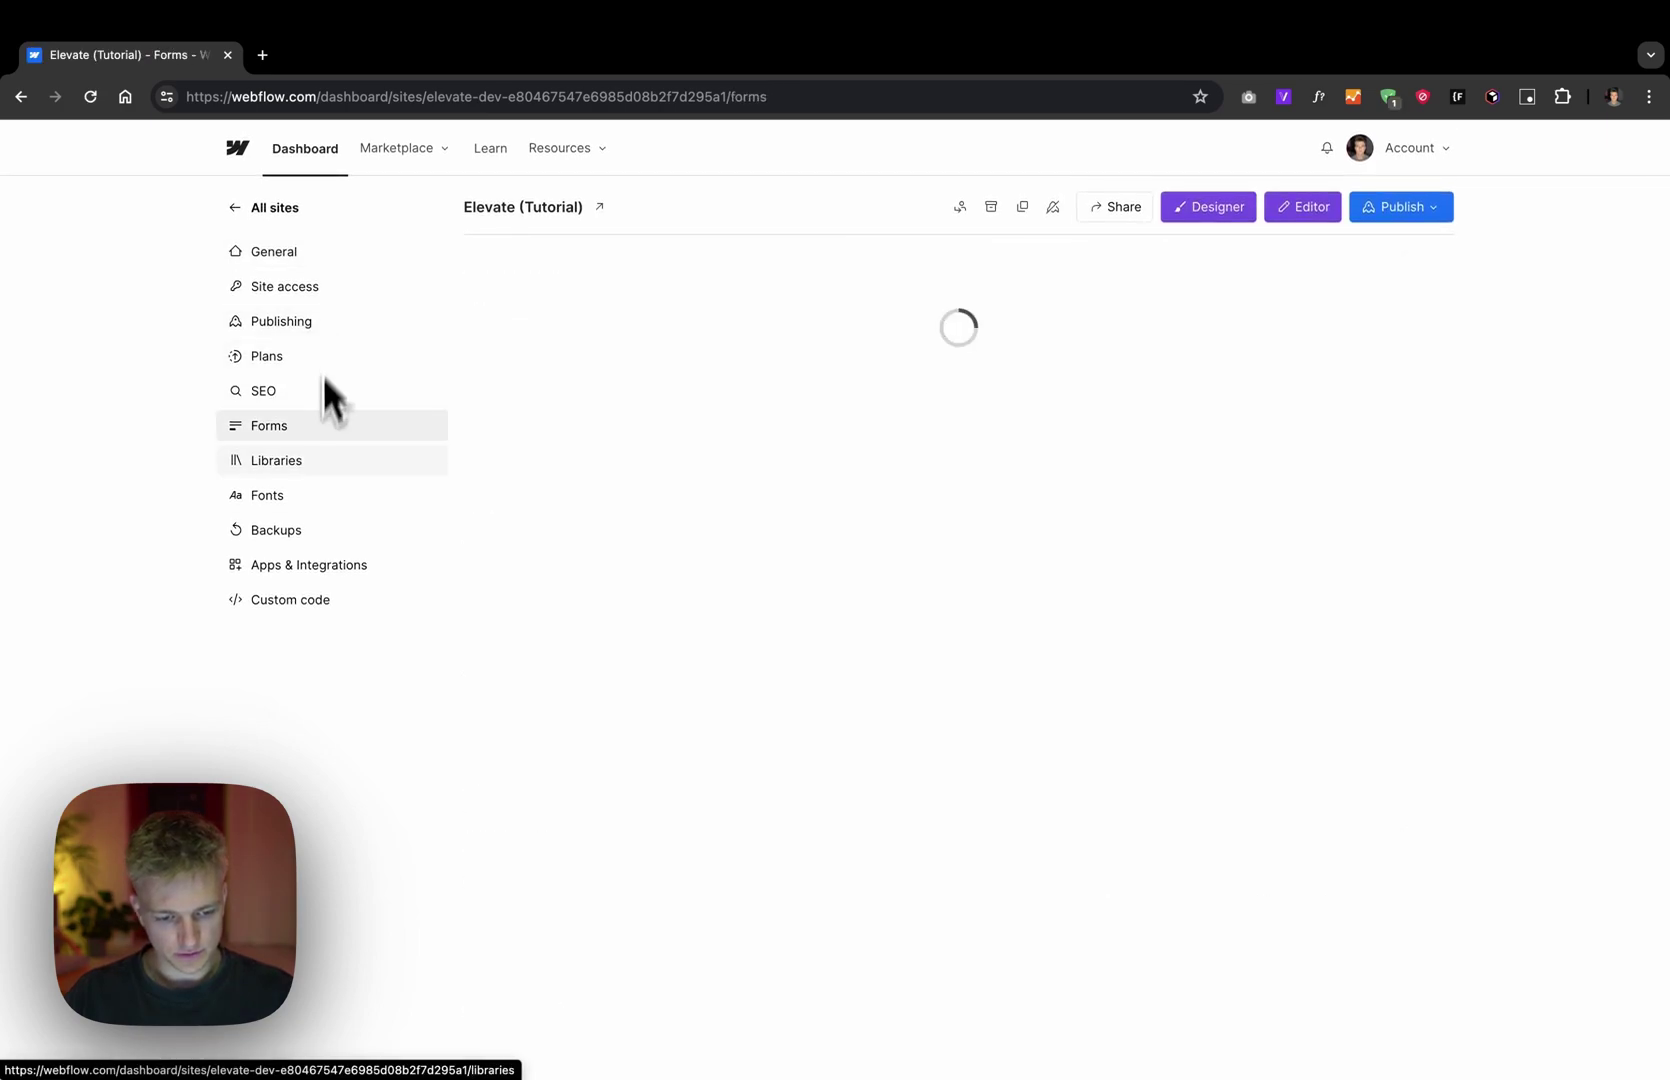
left_click(340, 497)
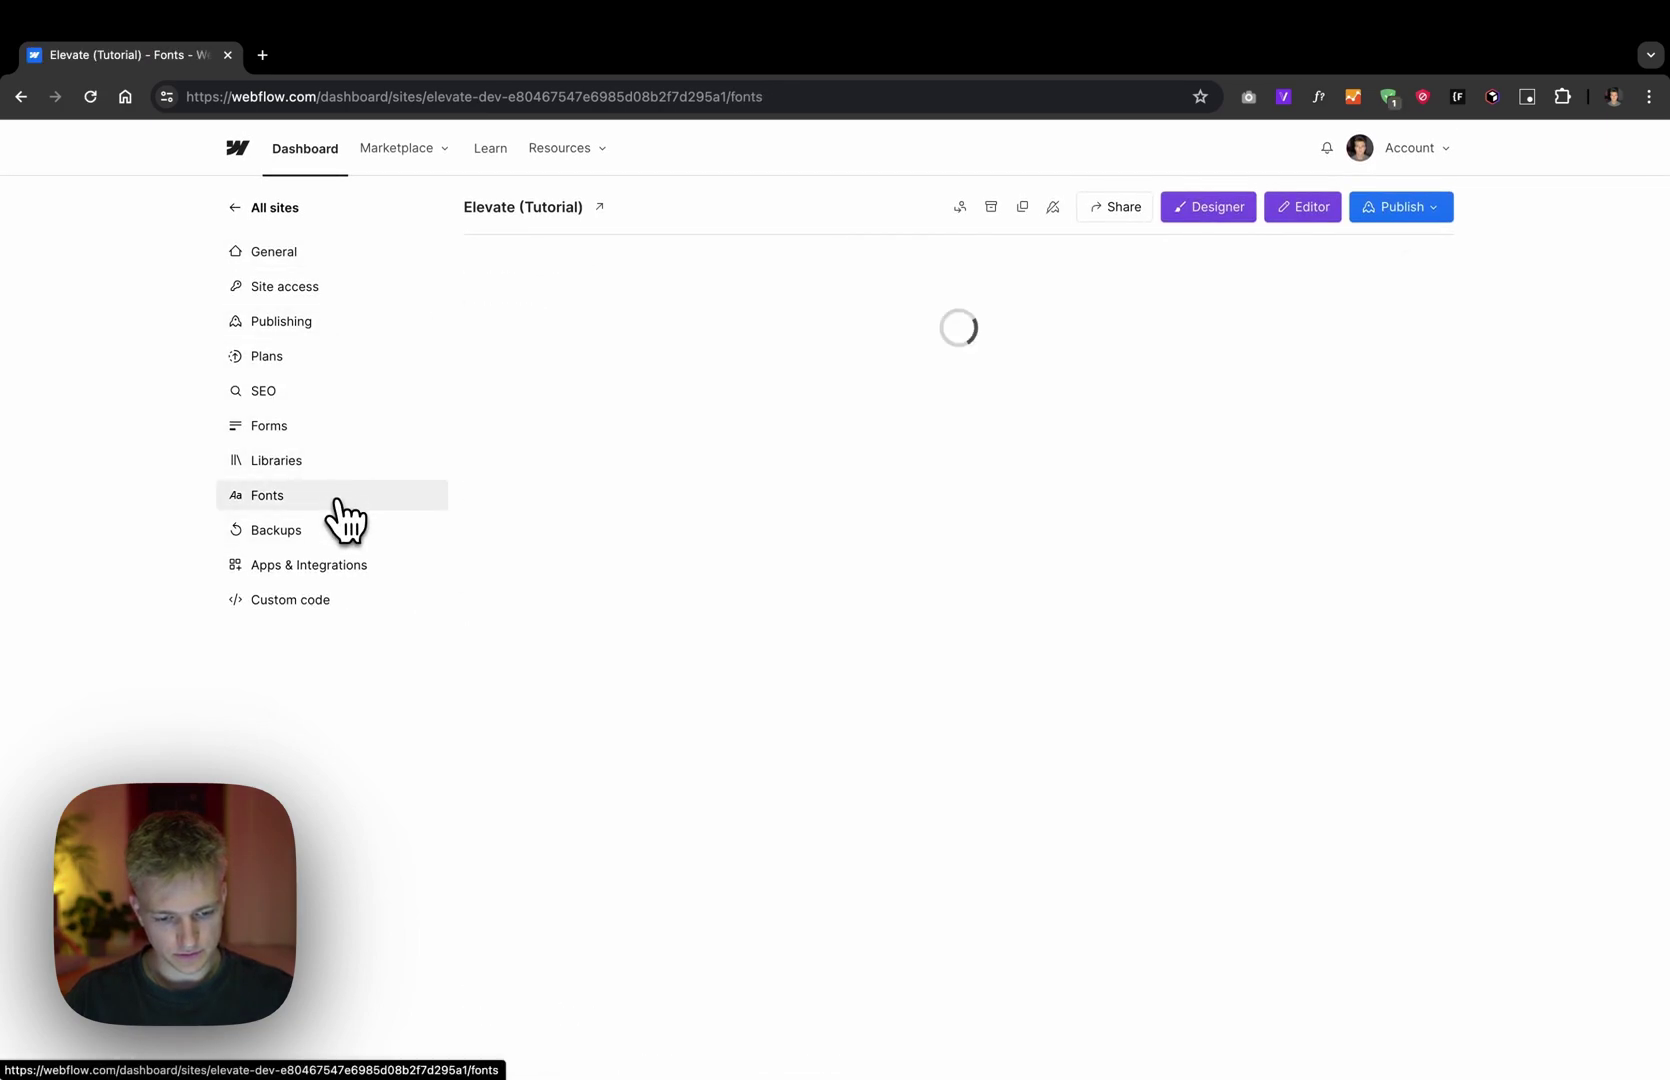
scroll(906, 518, "down", 3)
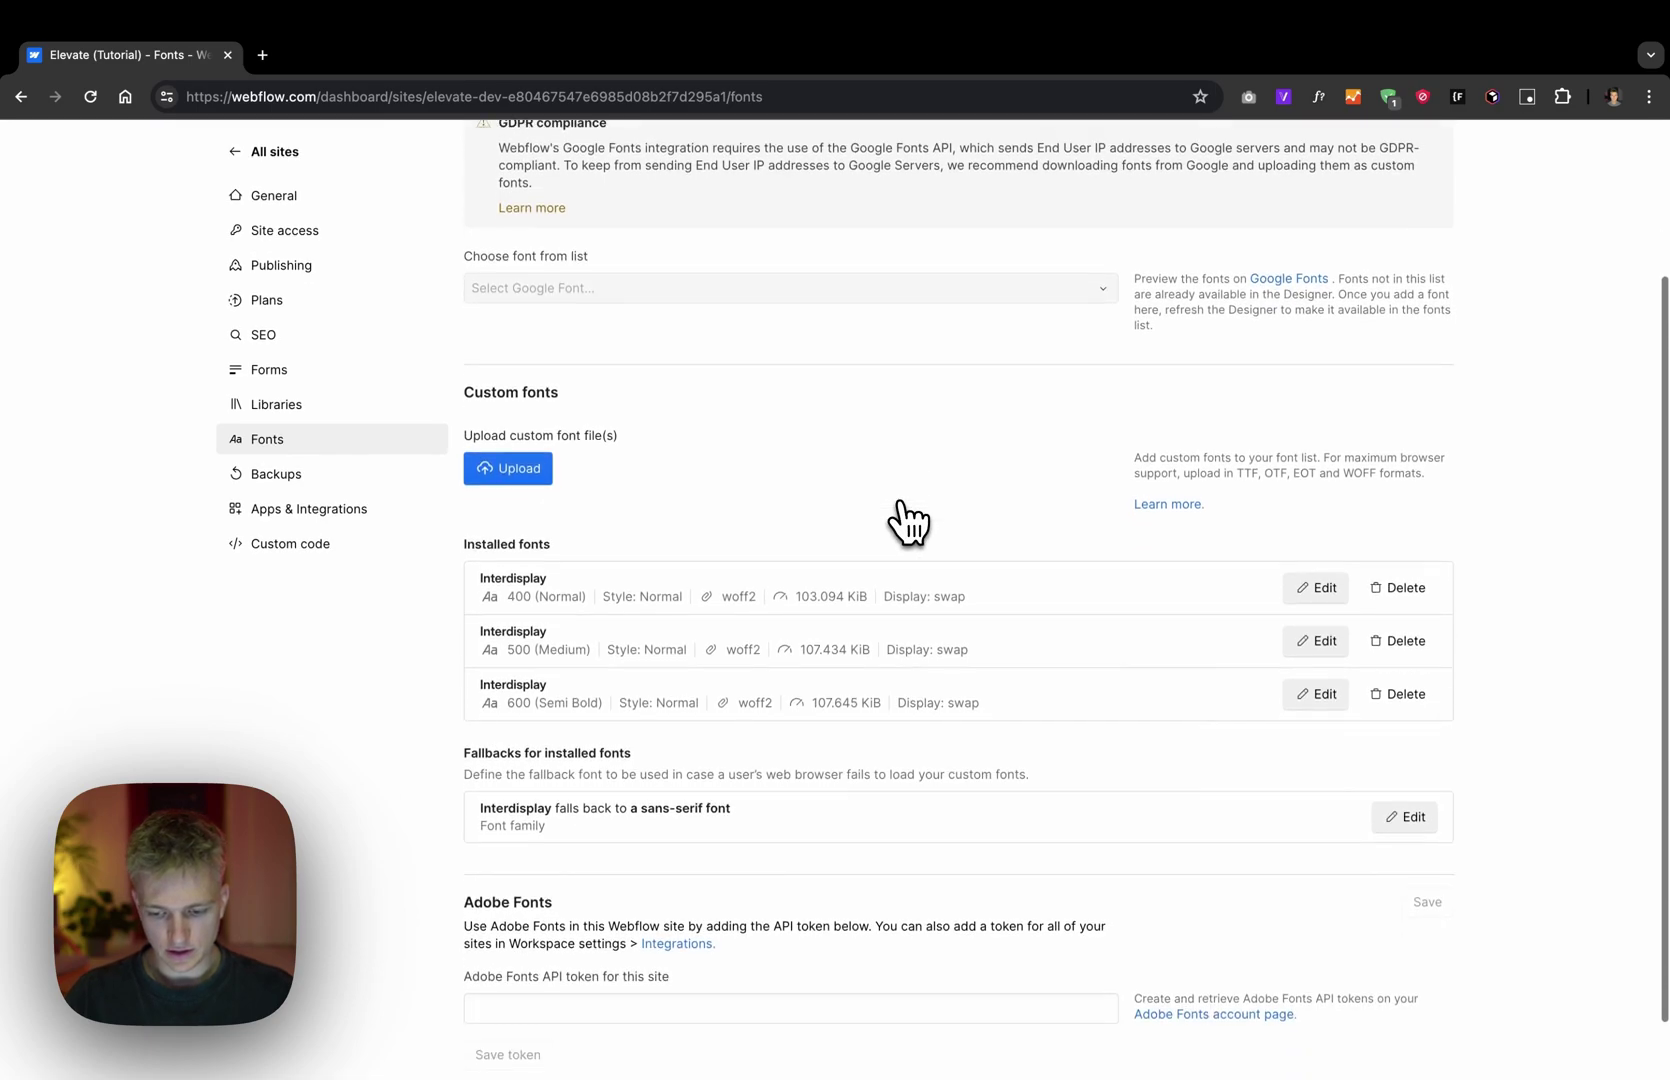
left_click(1420, 589)
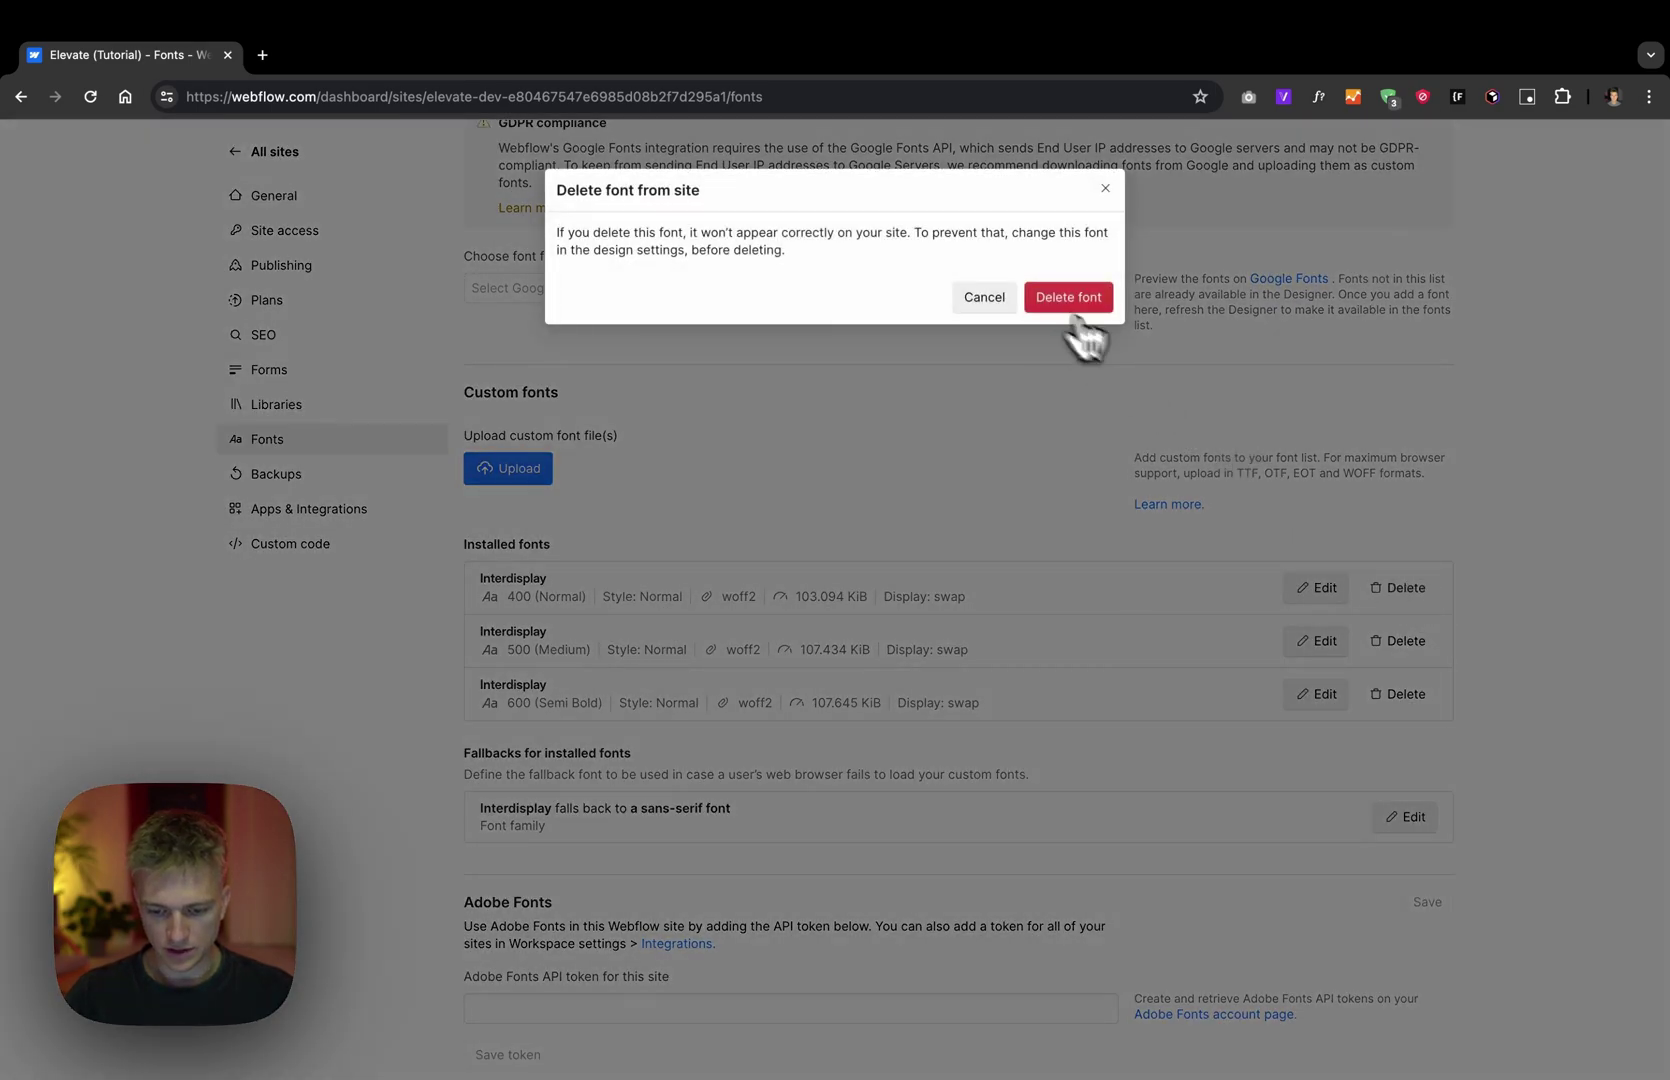
left_click(1080, 300)
left_click(1400, 589)
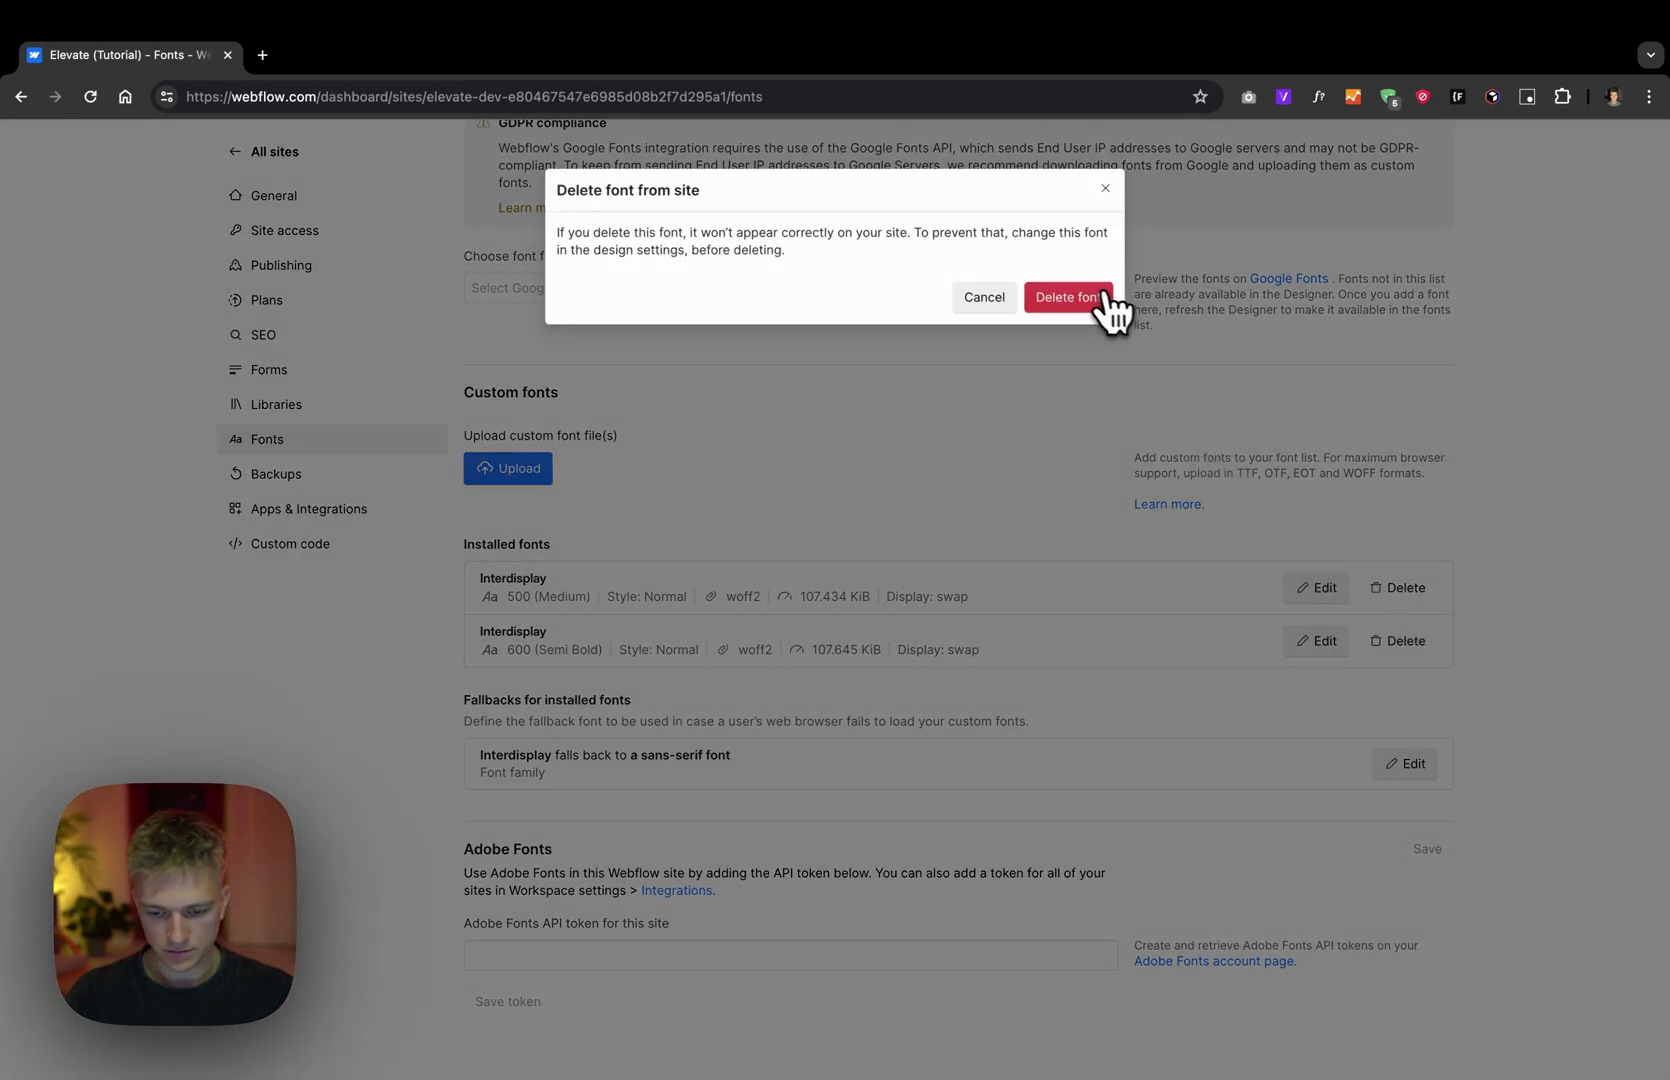
left_click(1068, 298)
left_click(1405, 624)
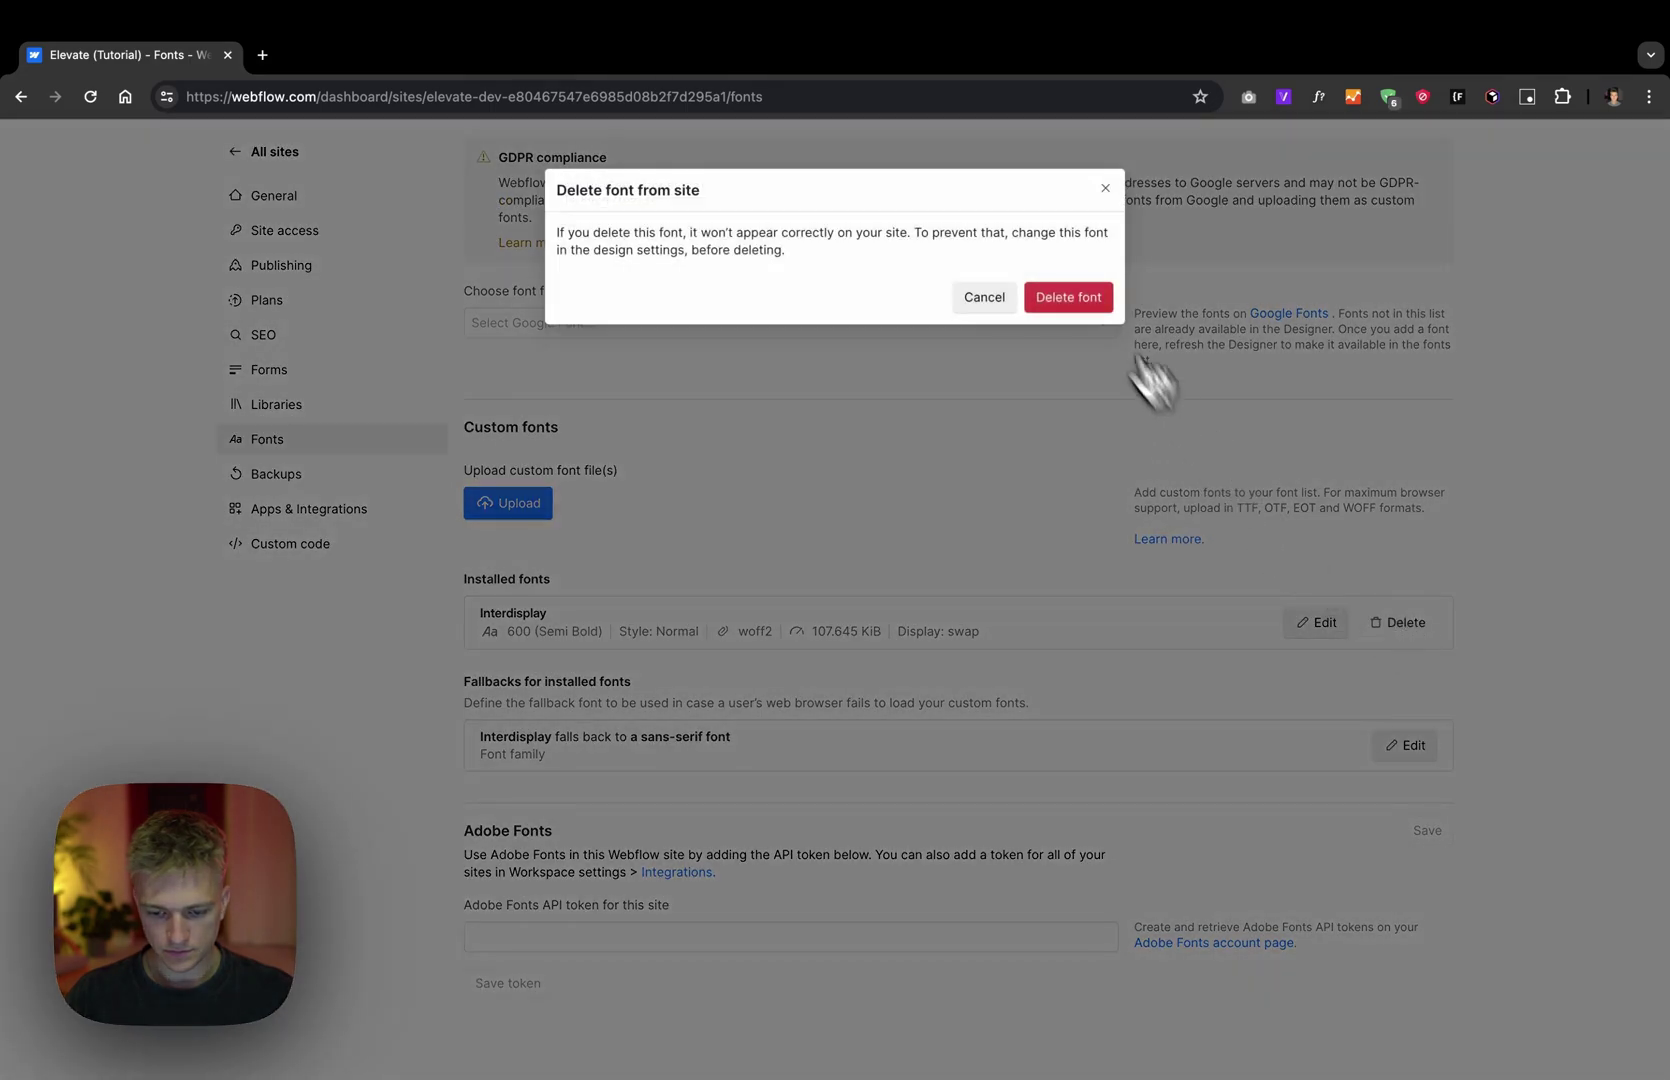
left_click(1084, 298)
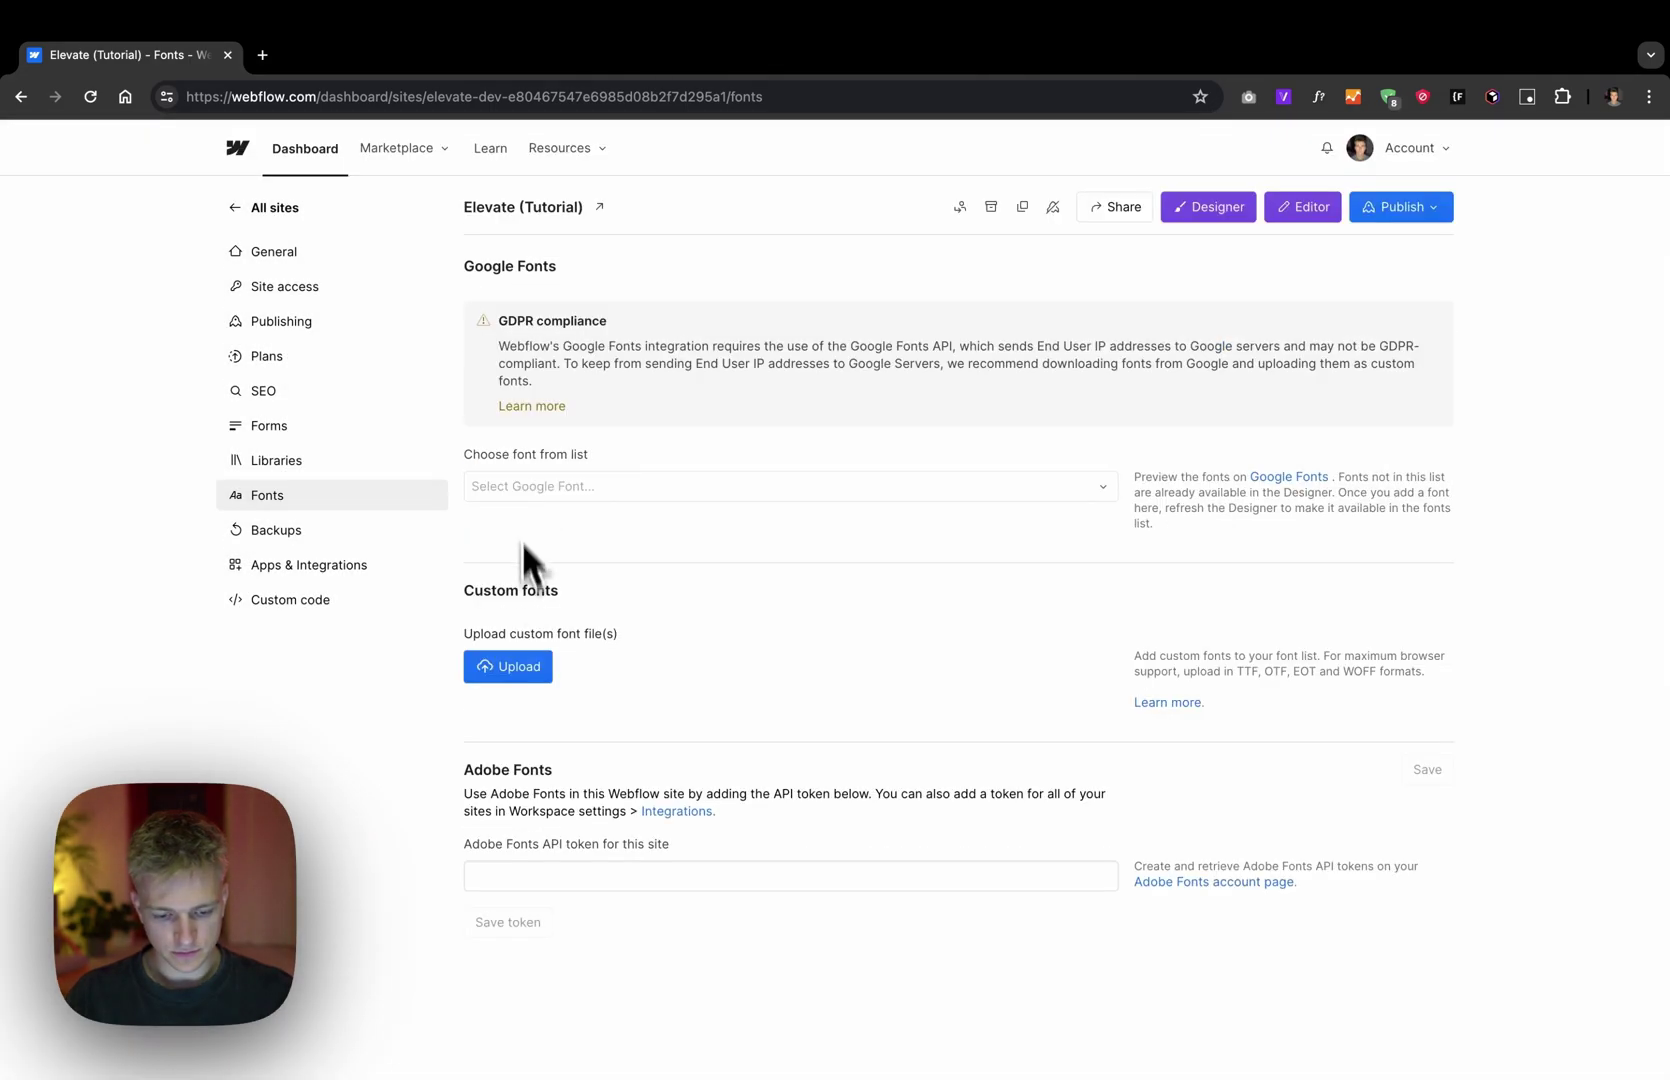
Step: Upload the five DM Sans and Roboto Webfont font files
left_click(516, 670)
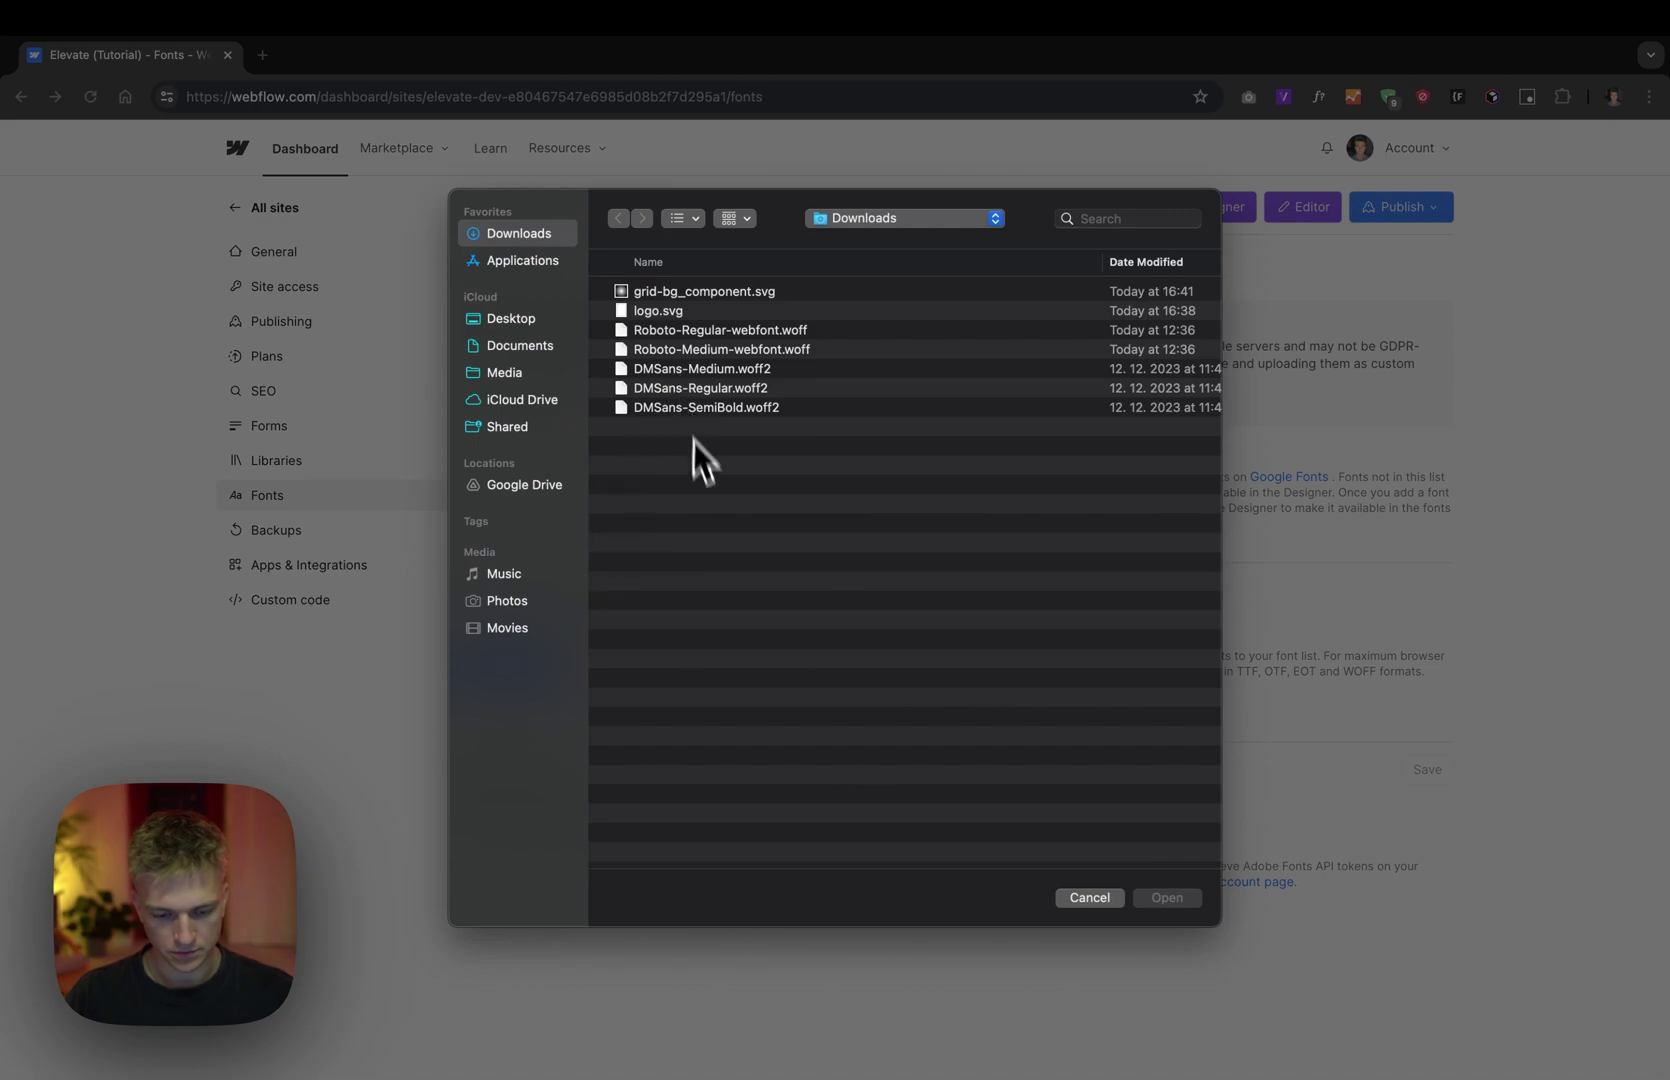
left_click_drag(695, 449, 736, 342)
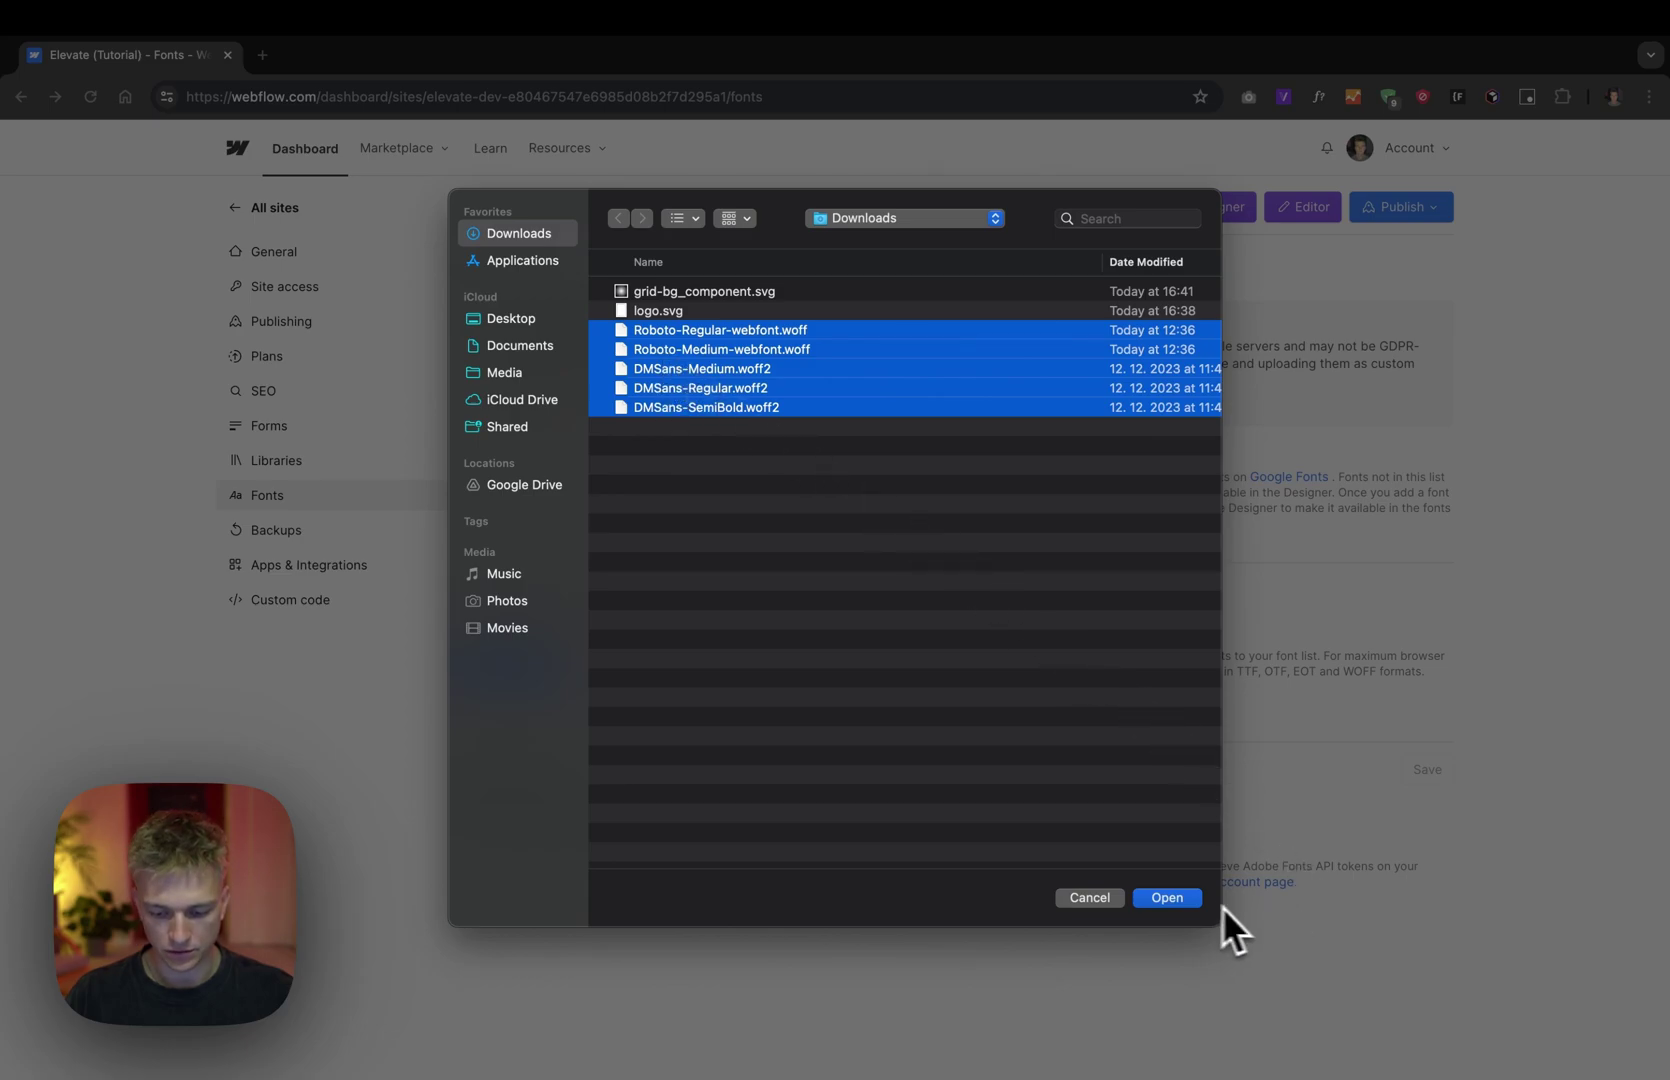
left_click(1186, 900)
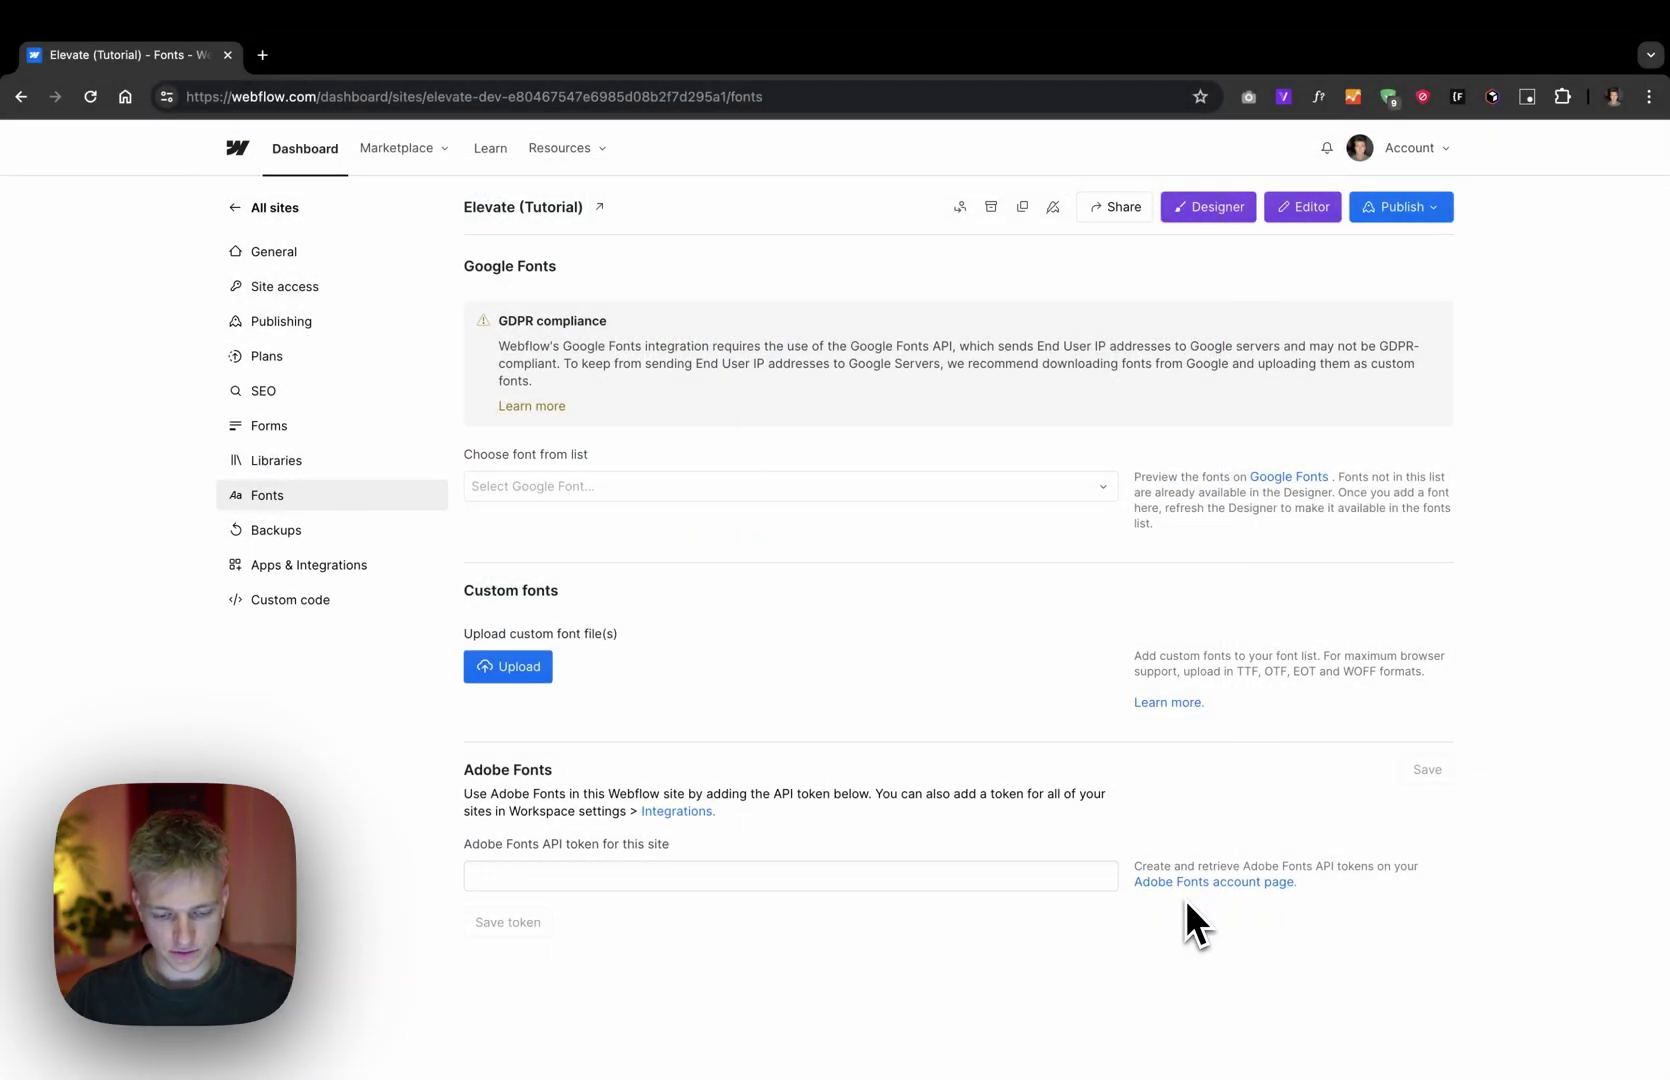
scroll(1187, 902, "down", 4)
left_click(592, 722)
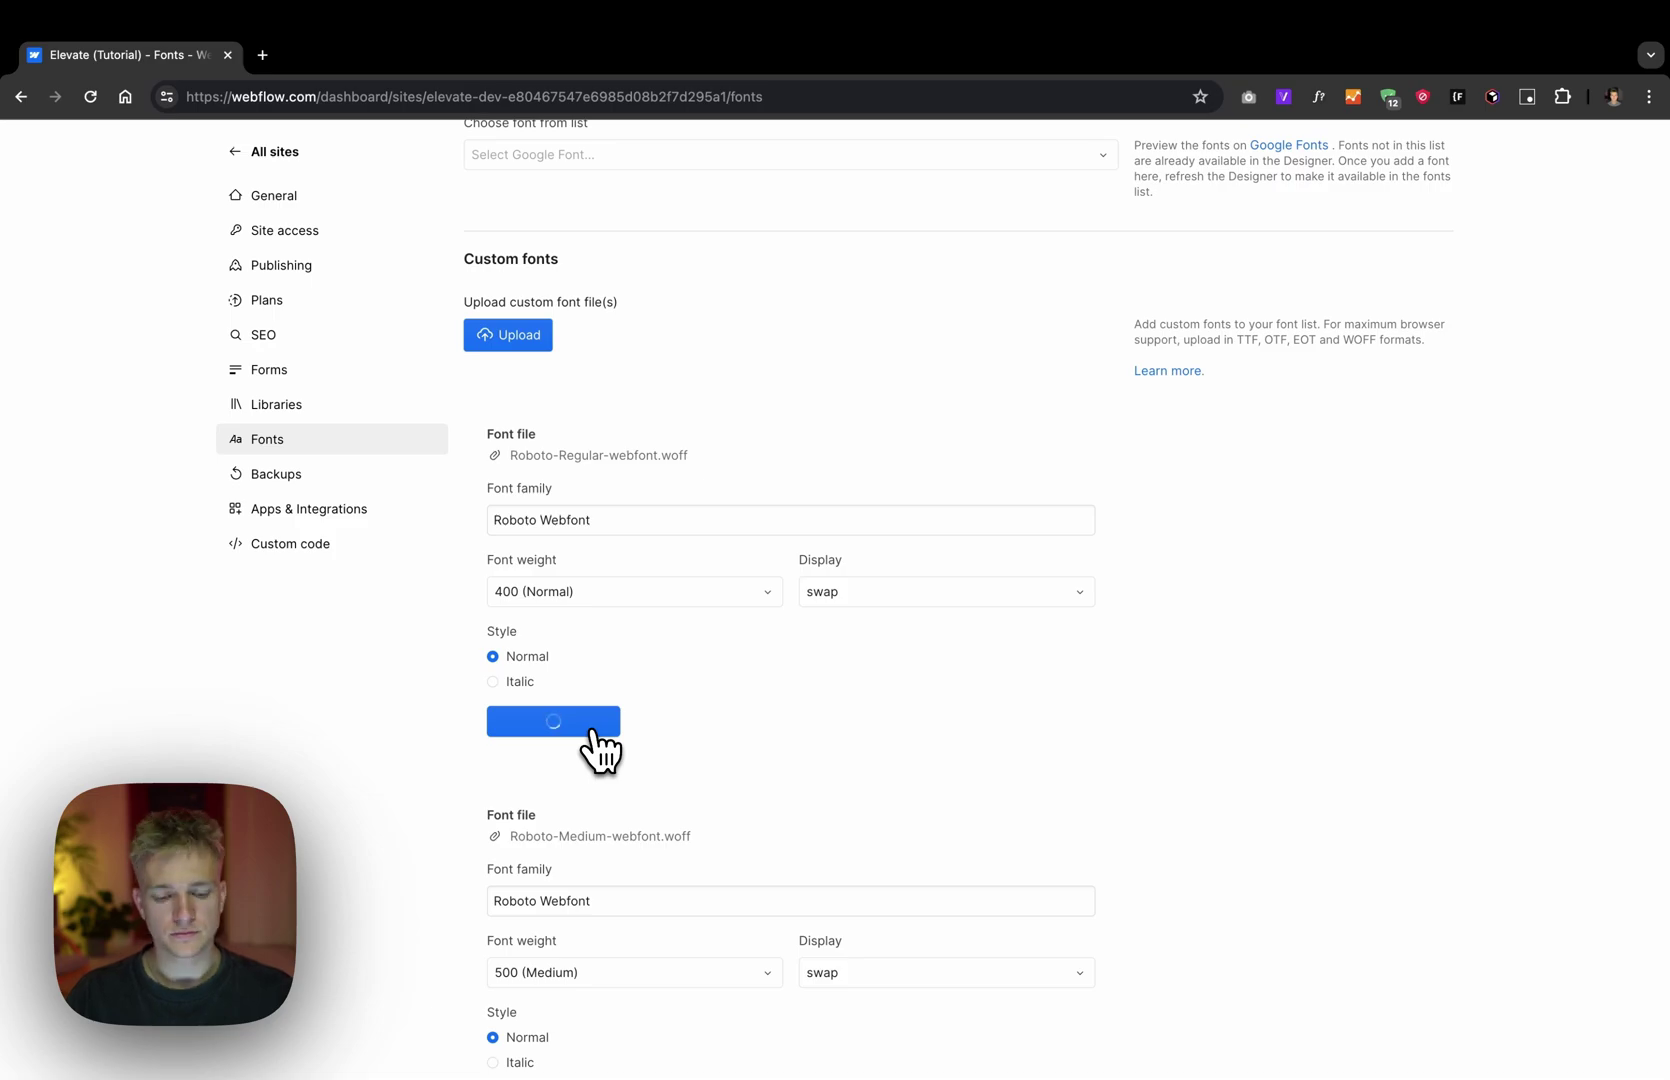
scroll(695, 452, "up", 5)
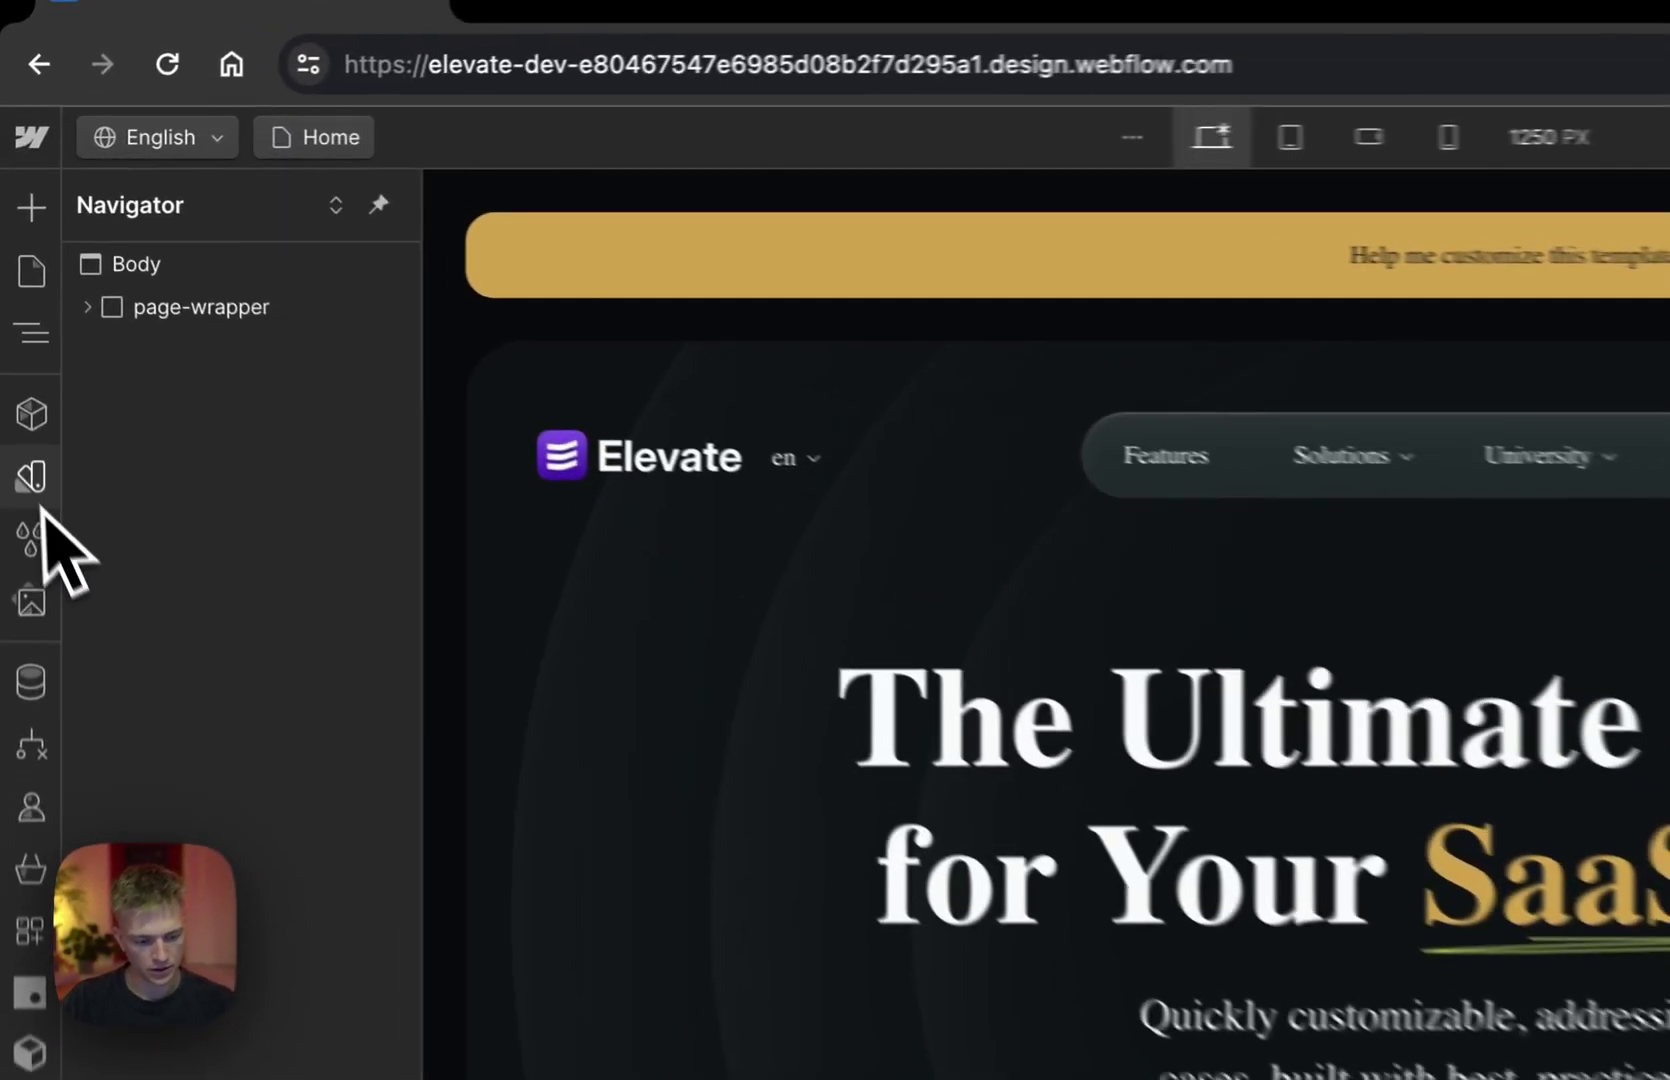
Step: Set the typography font variables to Roboto Webfont for primary and Dmsans for the other
left_click(32, 480)
scroll(1095, 1079, "down", 10)
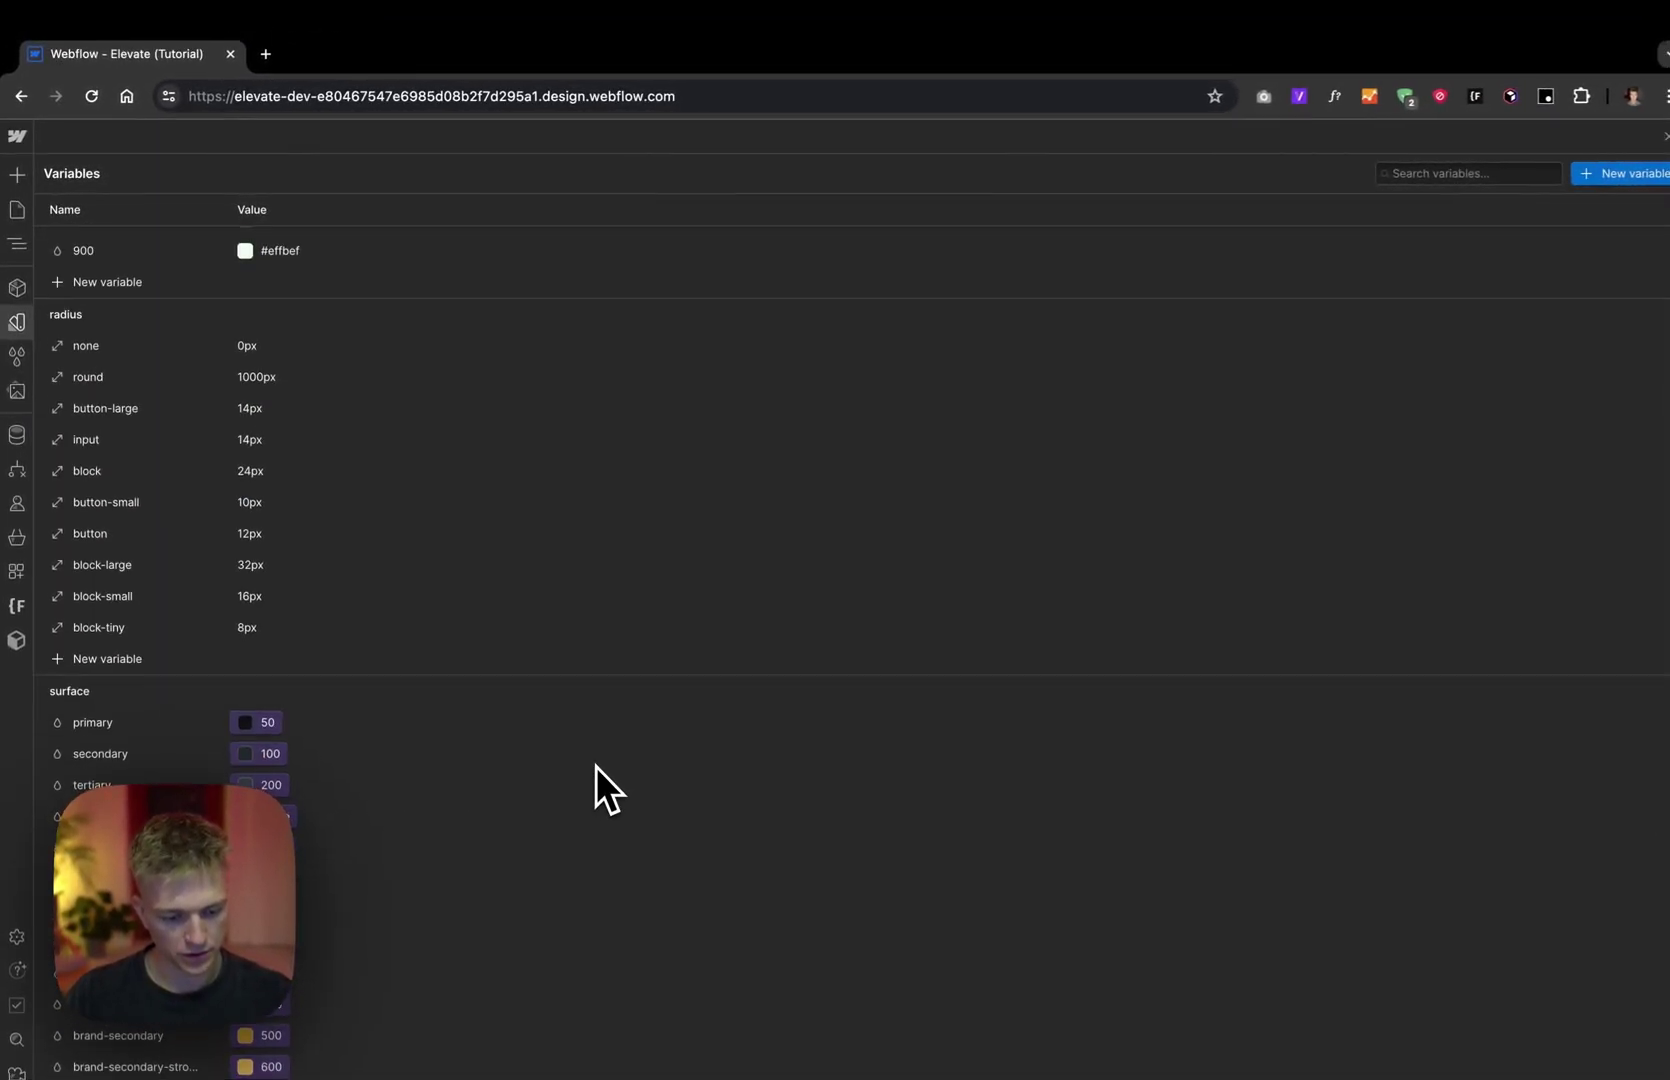
scroll(591, 761, "down", 8)
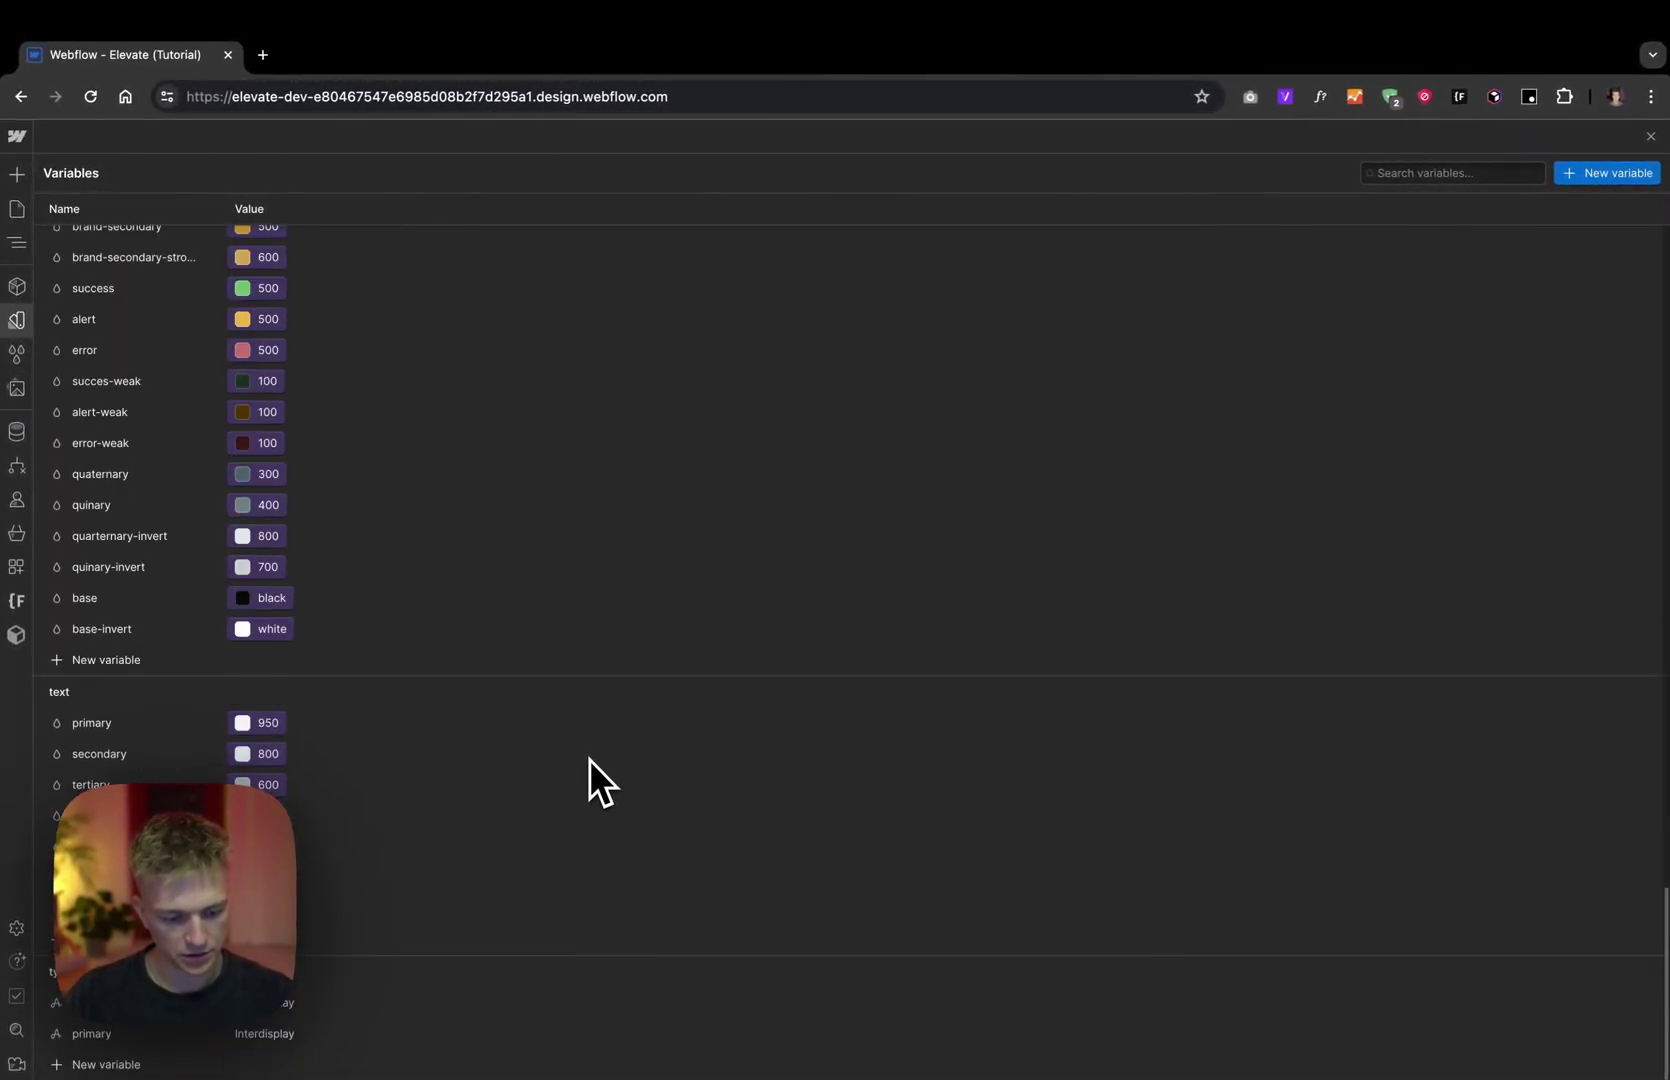
left_click(281, 1034)
left_click(281, 1050)
left_click(283, 1052)
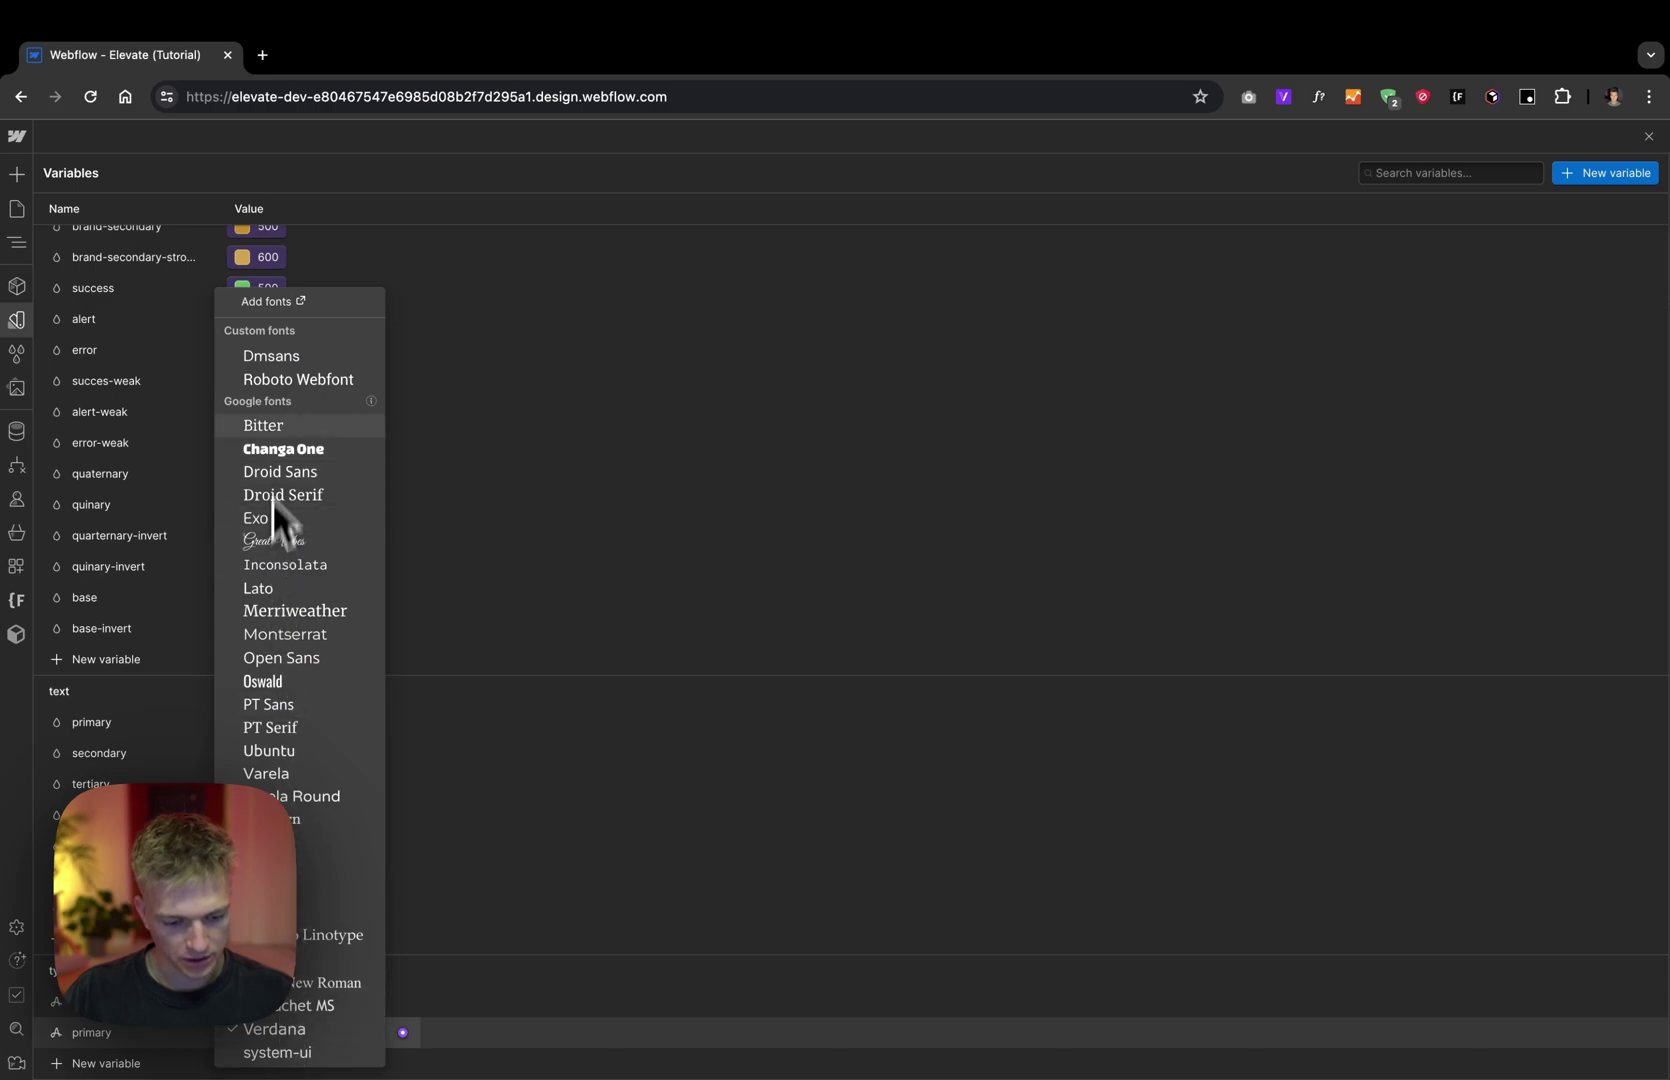
left_click(311, 382)
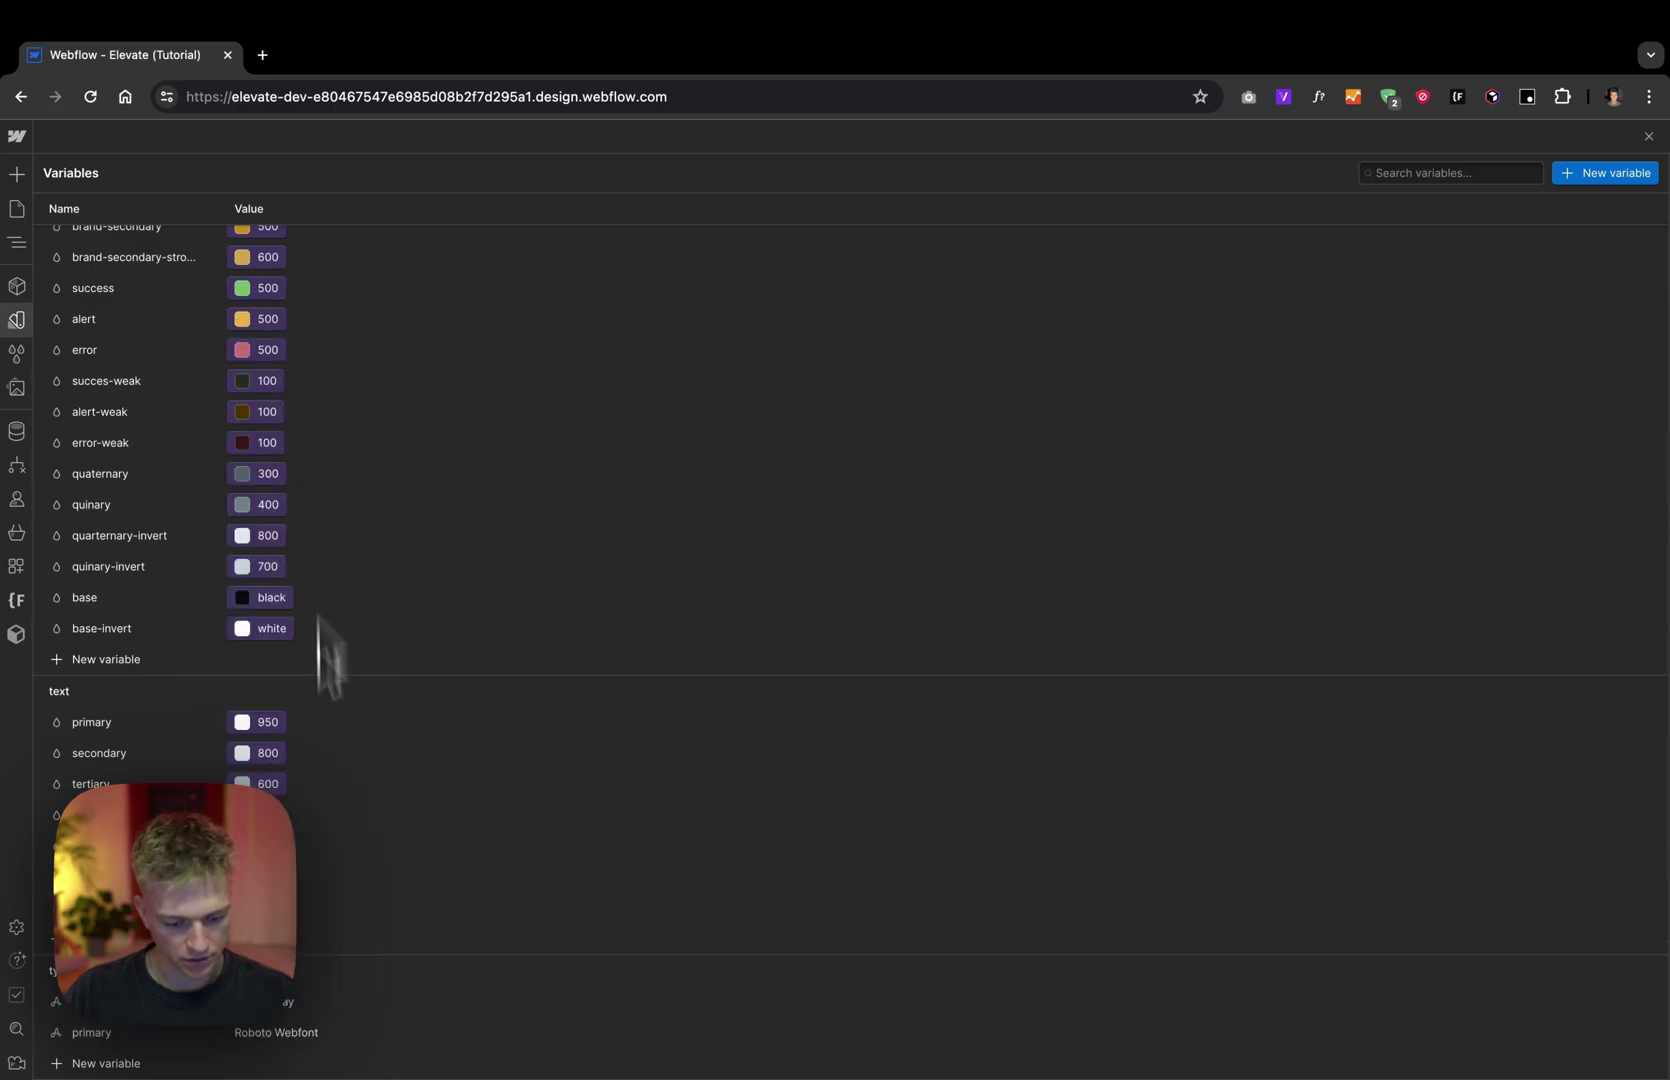
left_click(279, 1001)
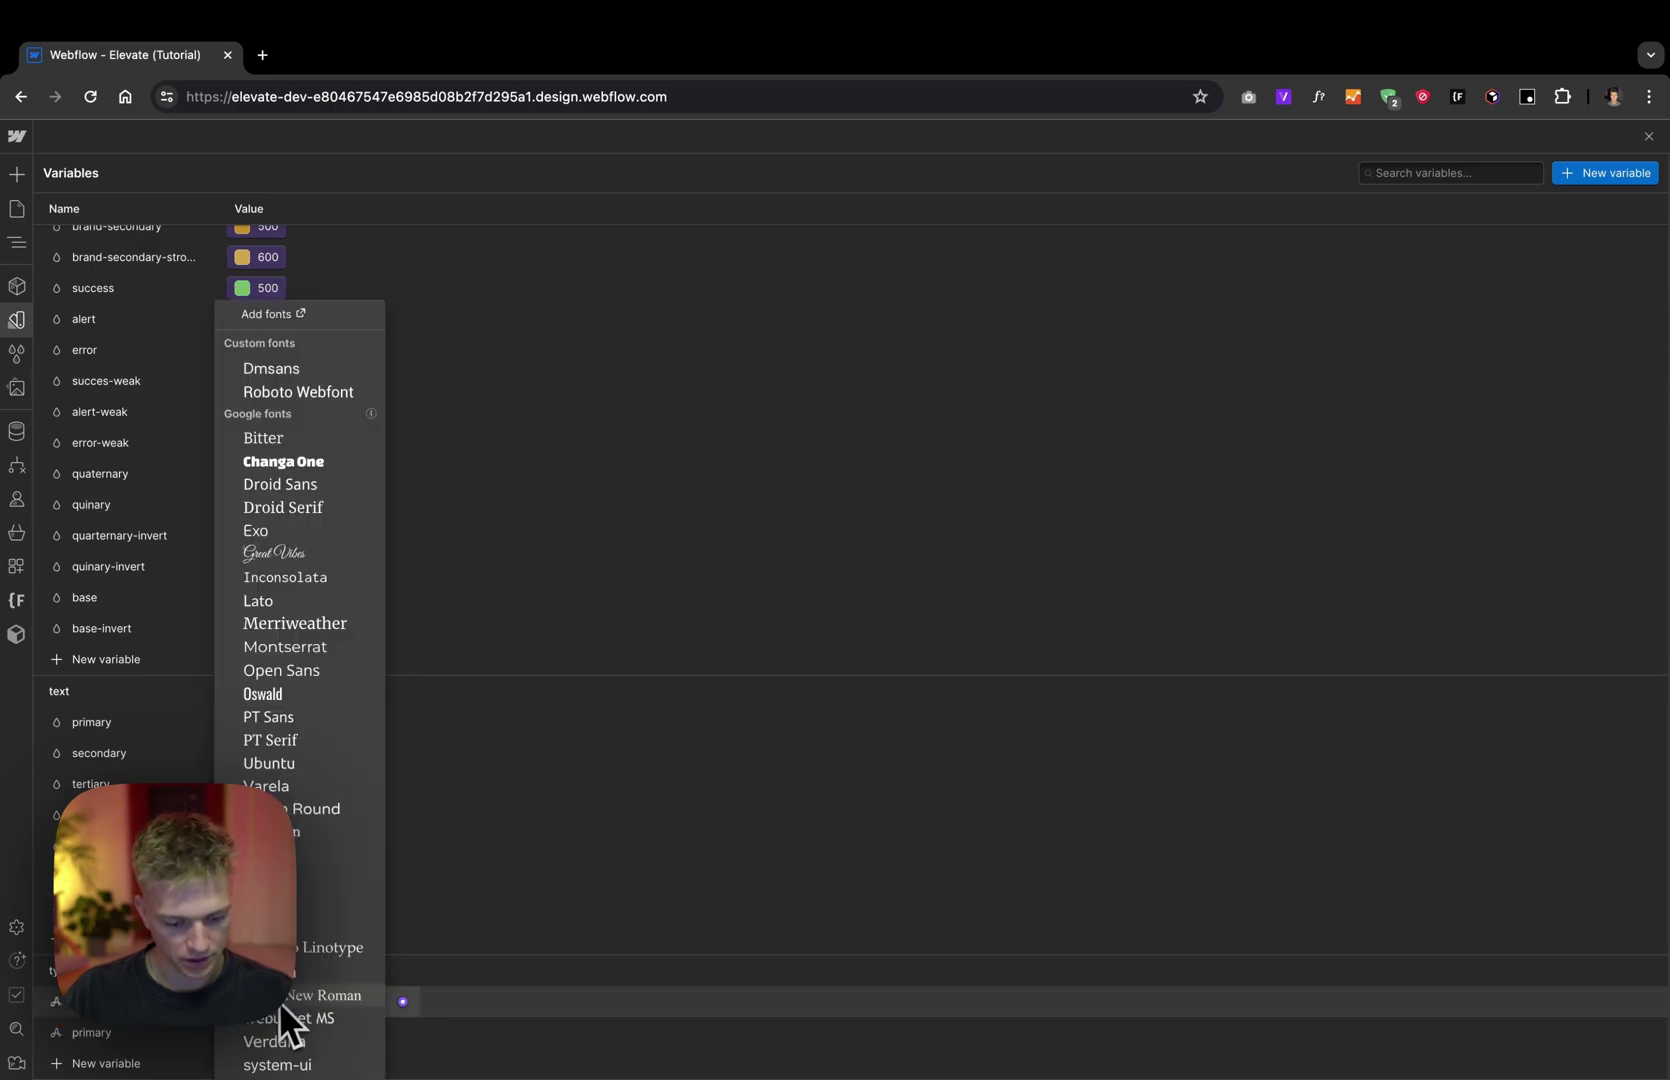
left_click(311, 377)
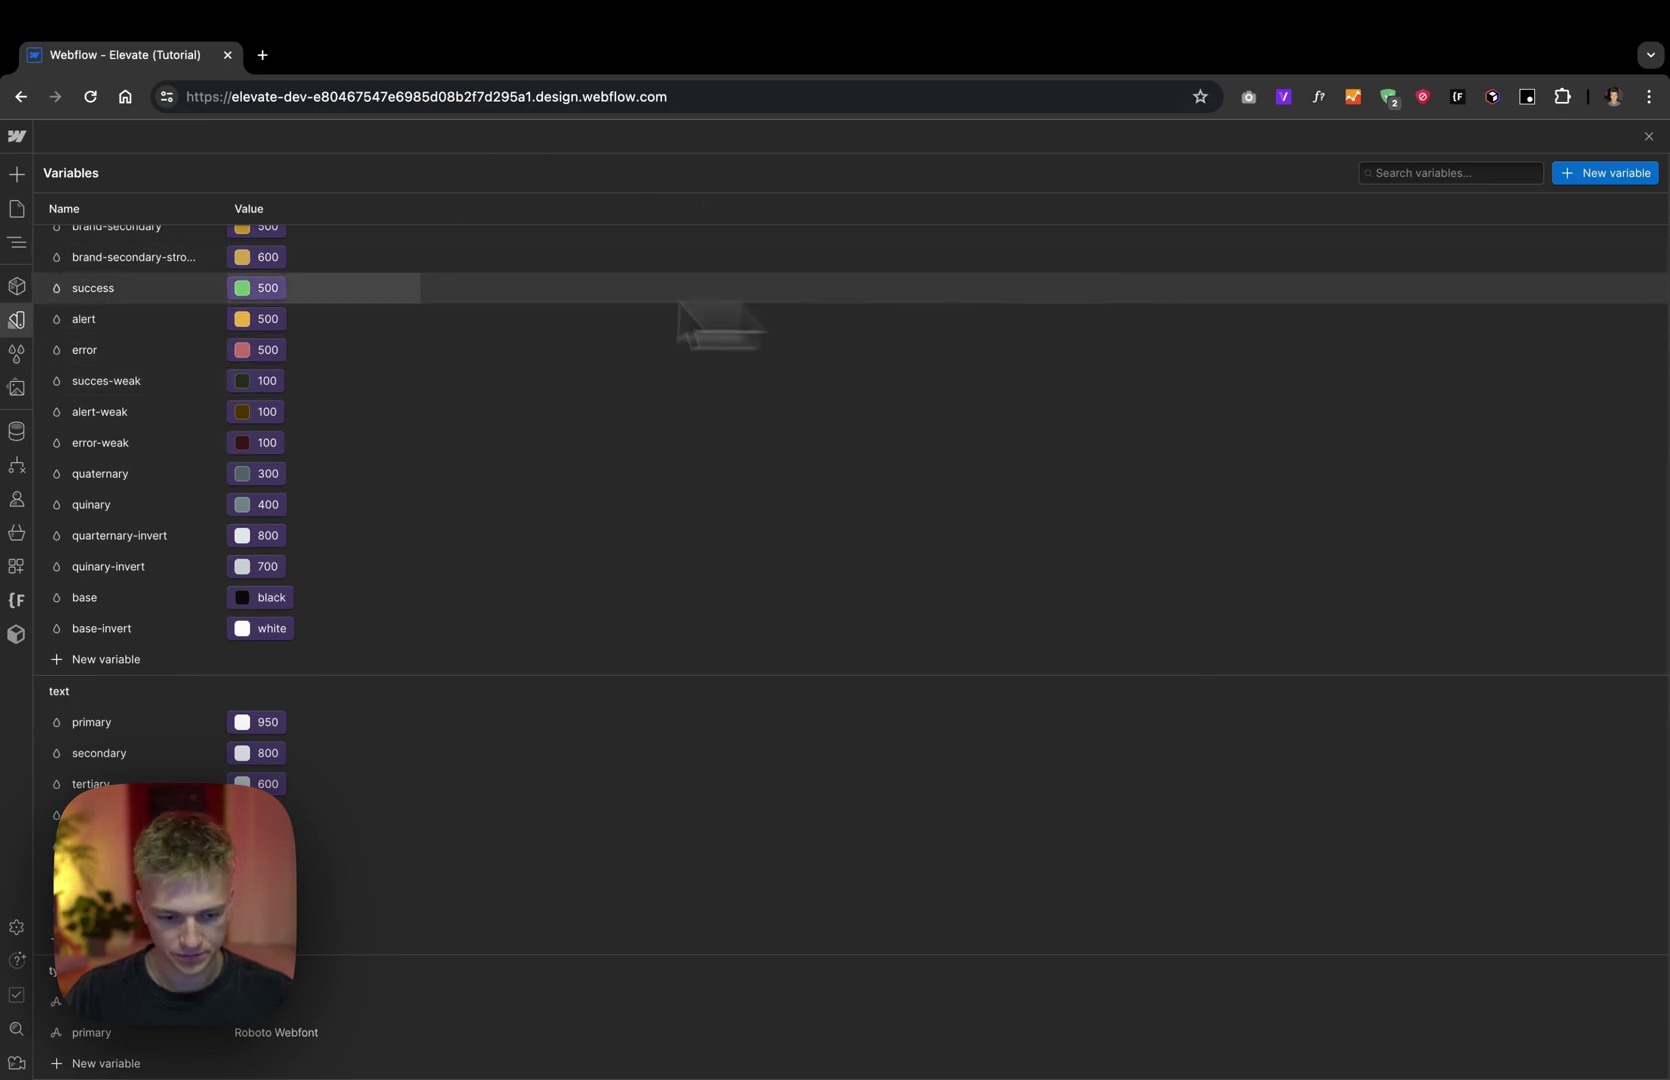
Step: Close Variables and check the hero title's new font on the Home page
left_click(17, 320)
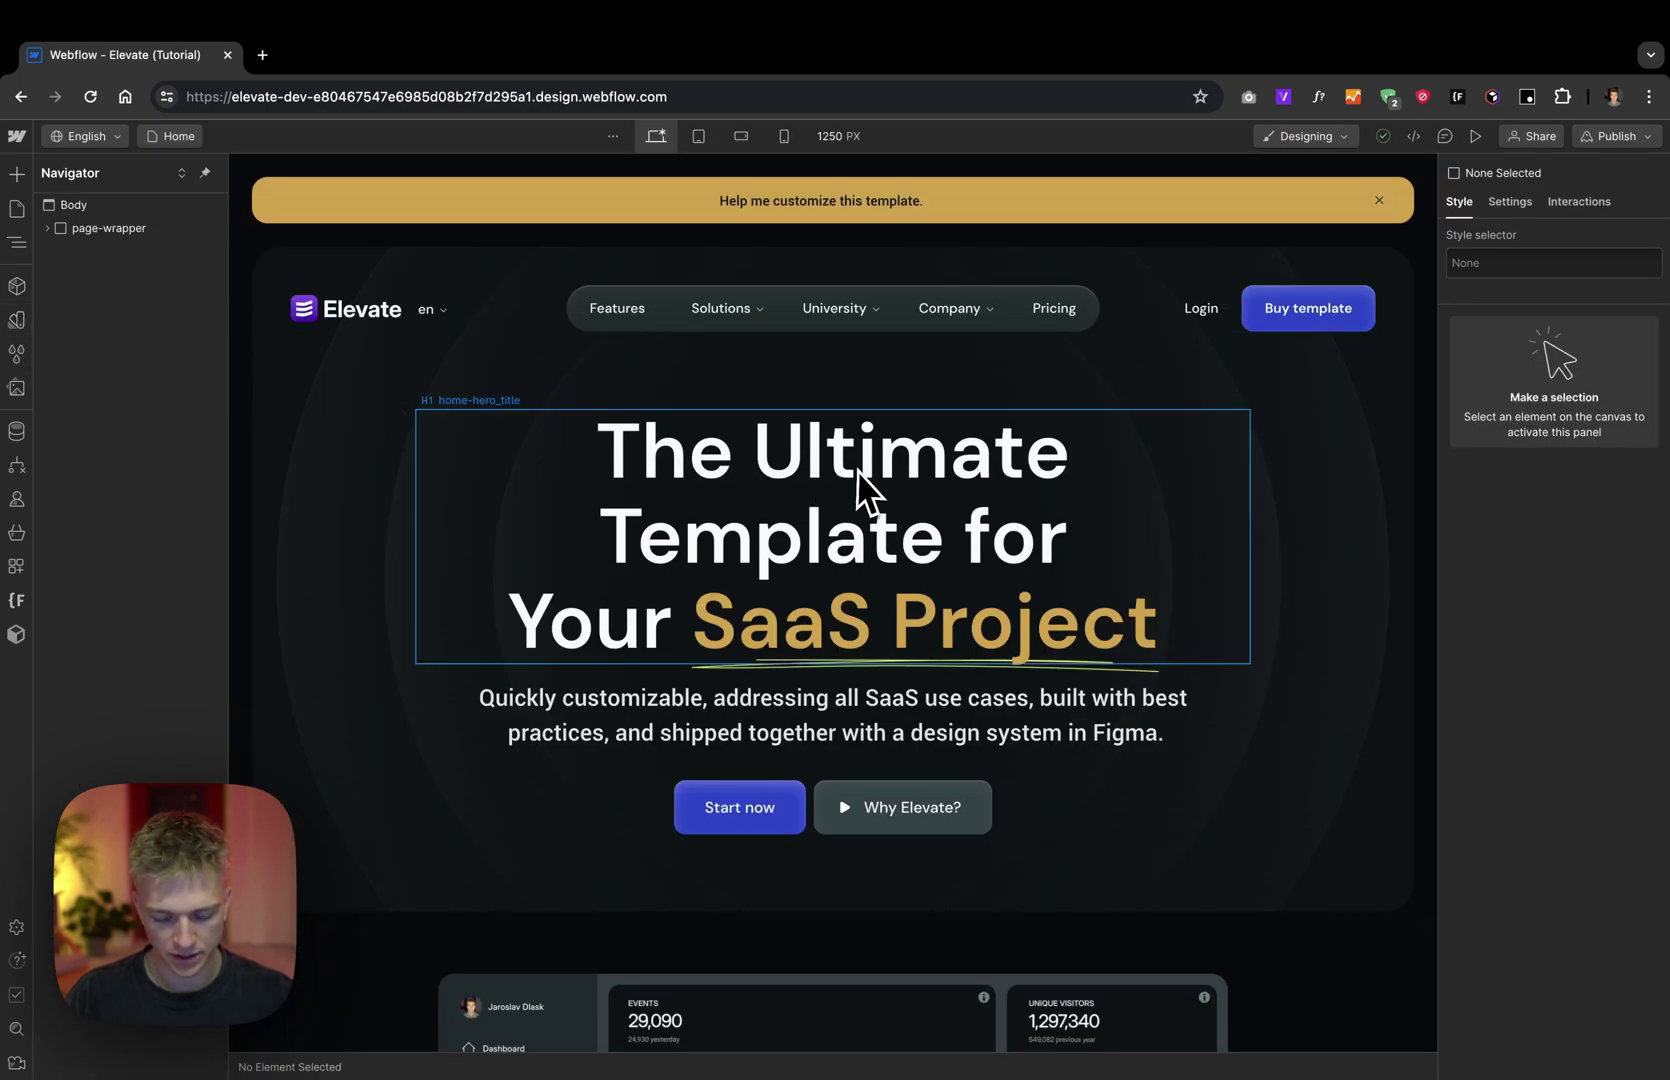
left_click(859, 472)
scroll(926, 760, "down", 10)
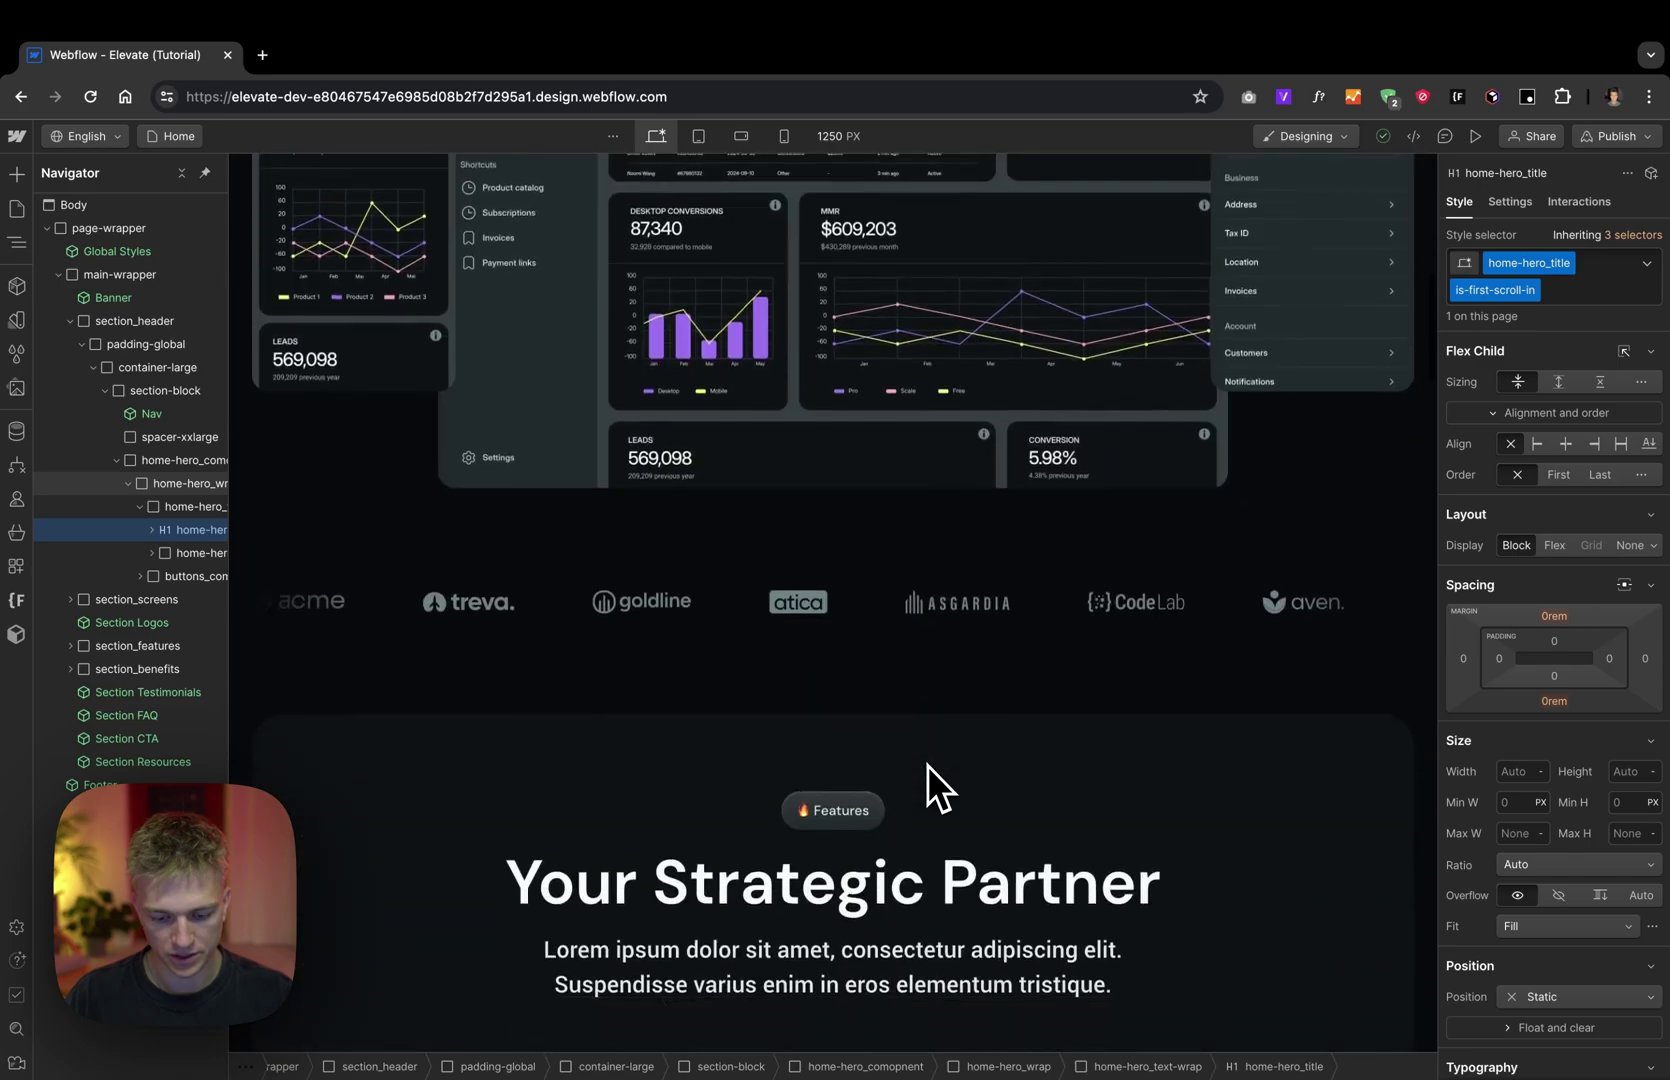
scroll(928, 765, "down", 10)
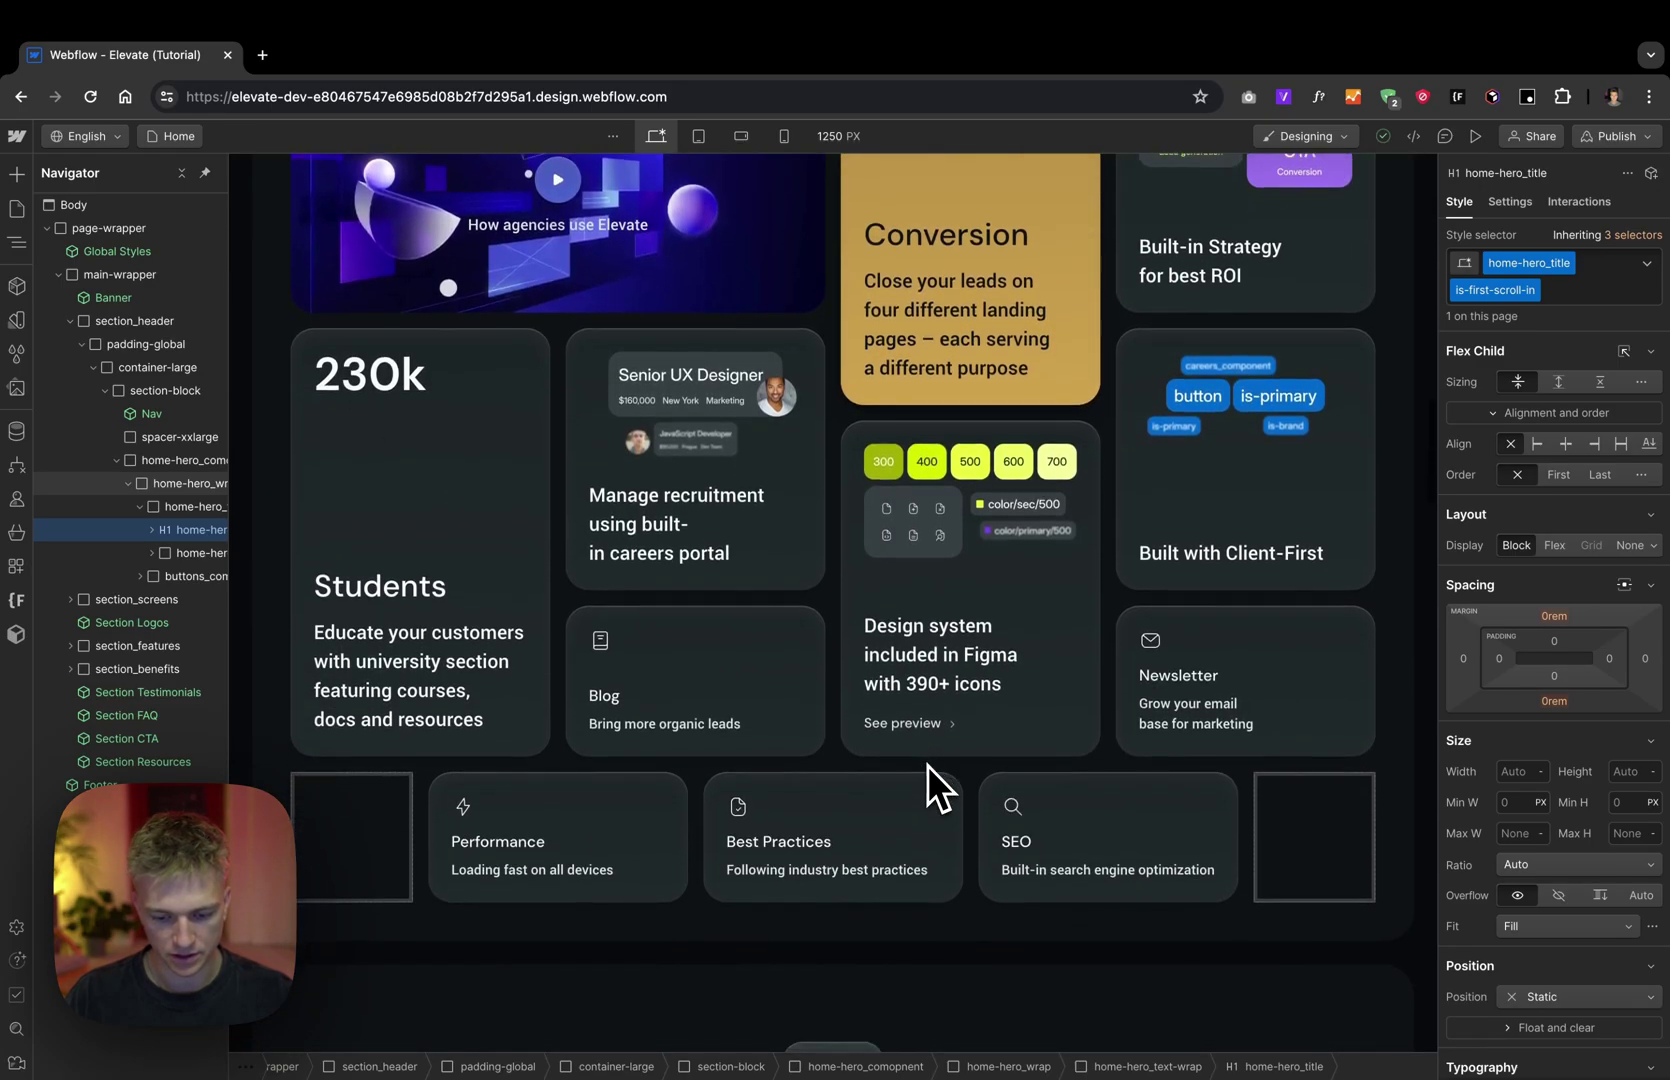
scroll(928, 765, "down", 3)
scroll(928, 765, "up", 15)
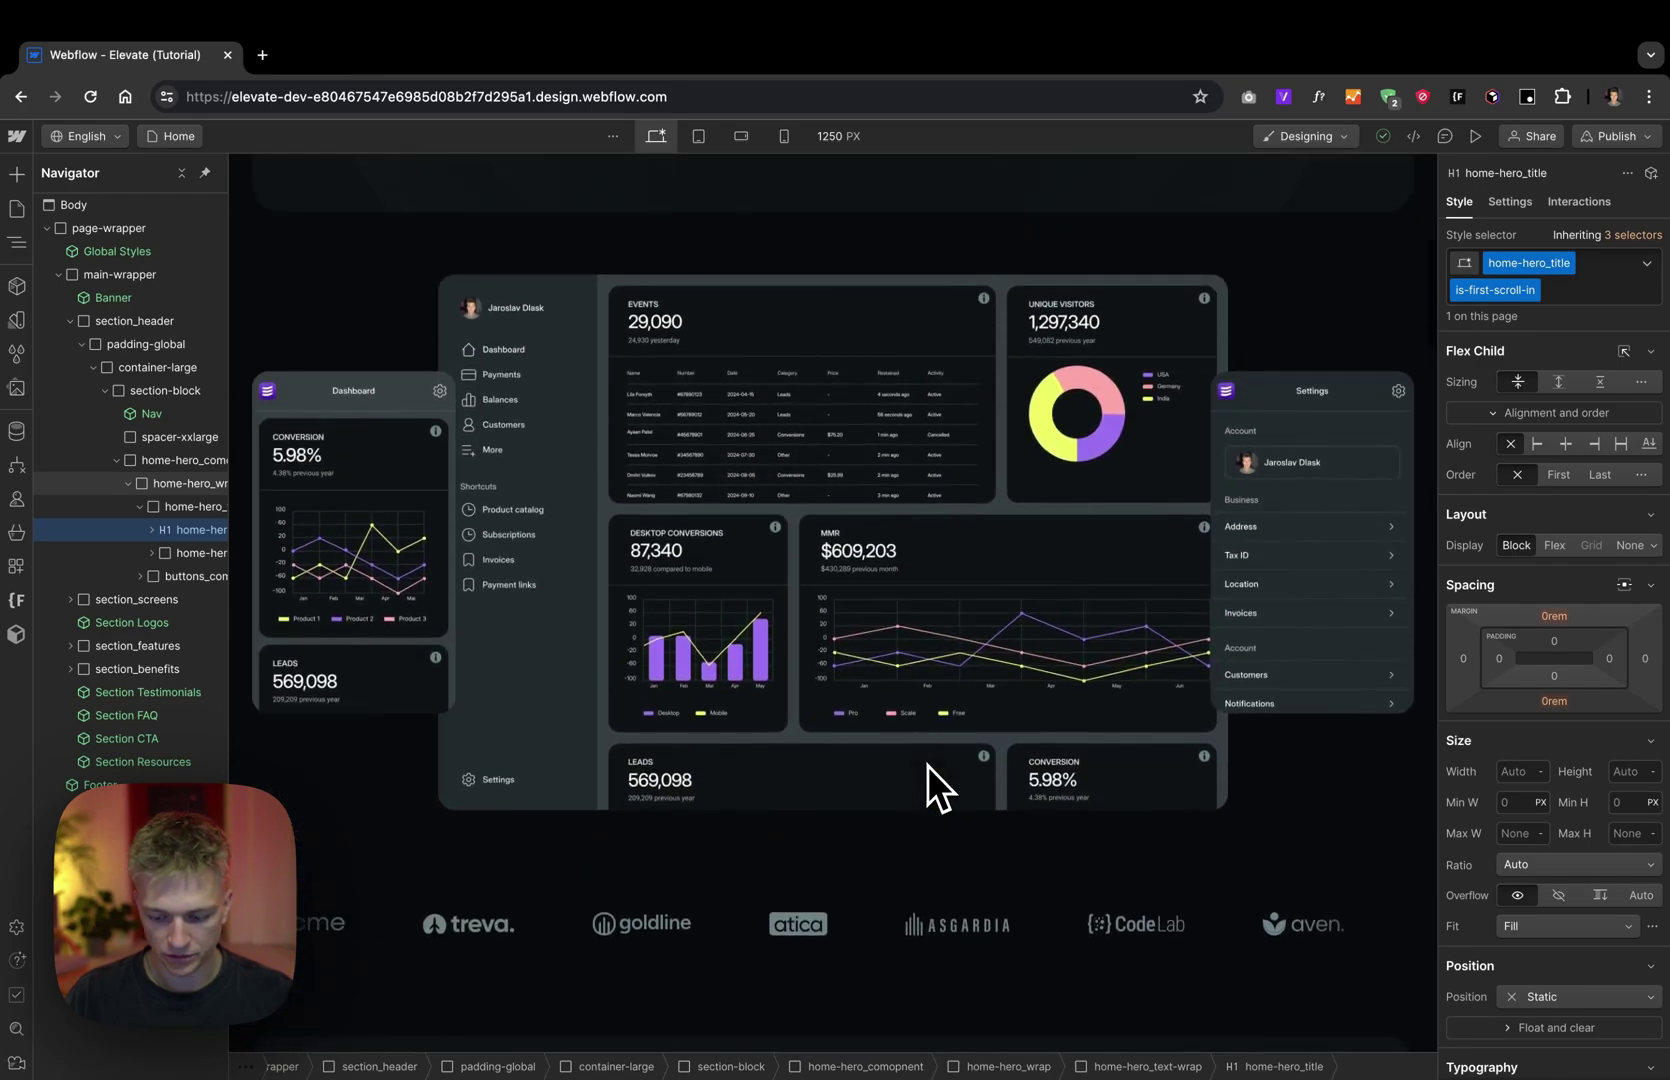
scroll(928, 765, "up", 7)
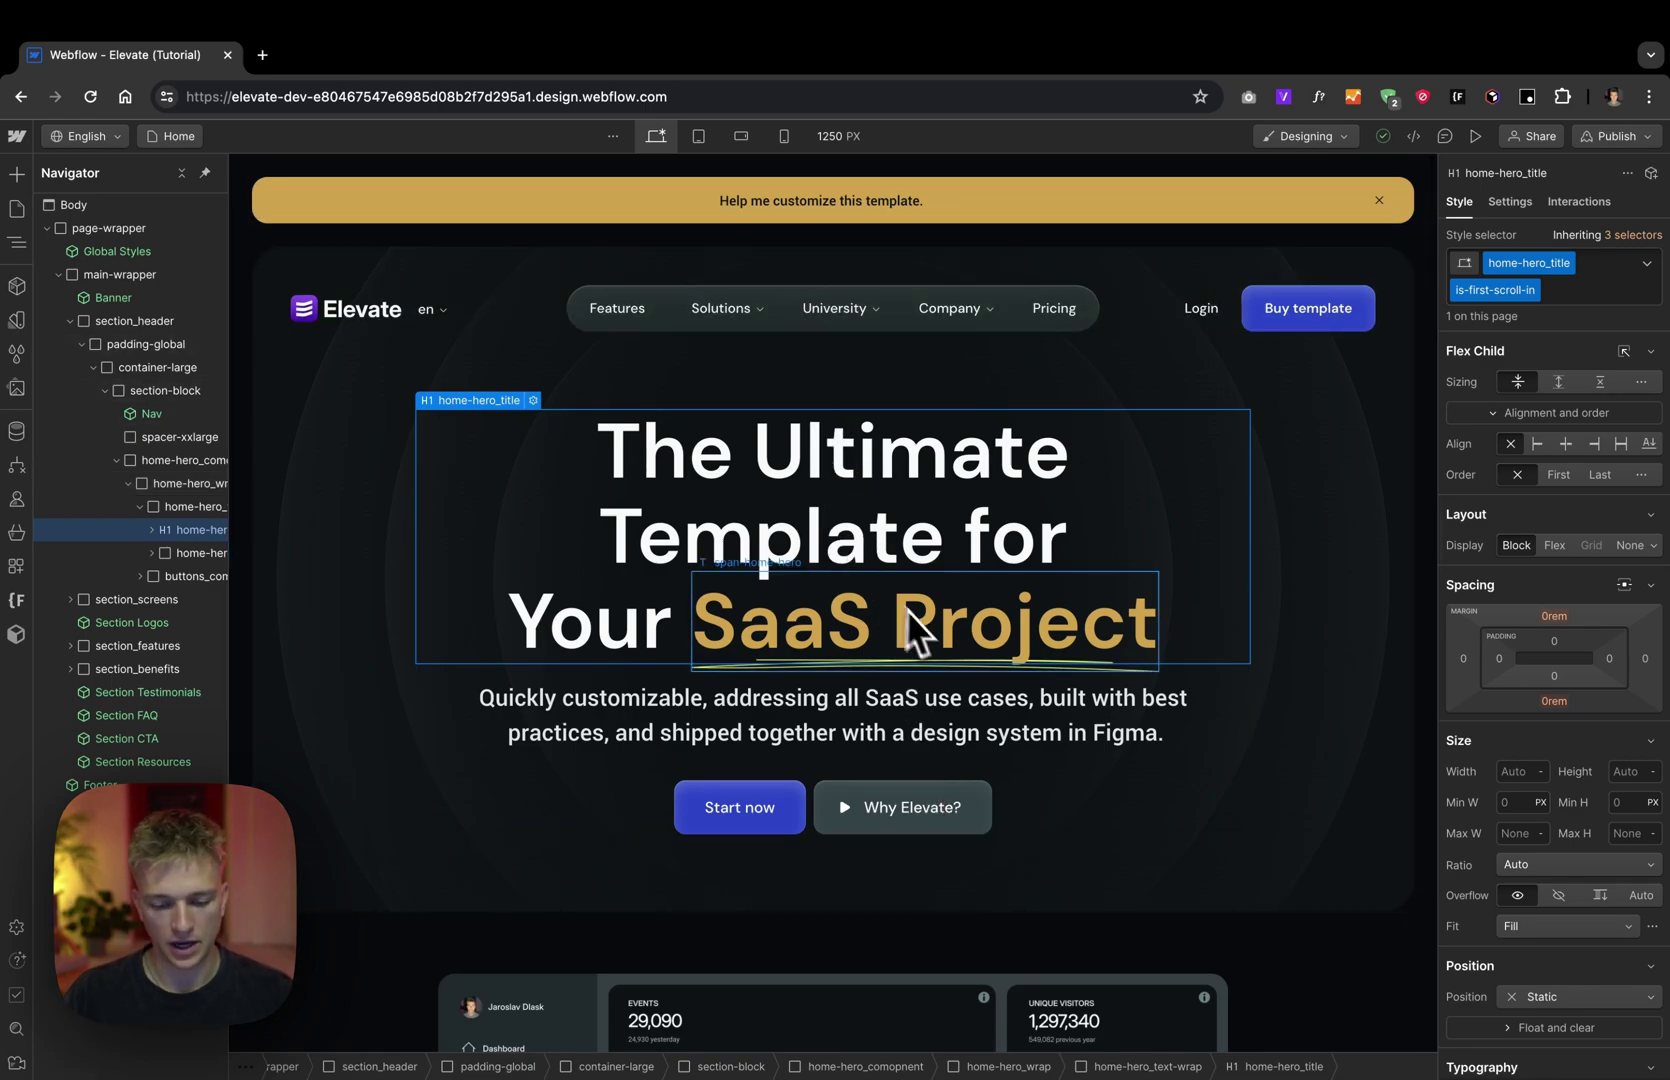
Step: Export the Elevate logo from Figma as an SVG named logo.svg into Downloads
key("ctrl+Right")
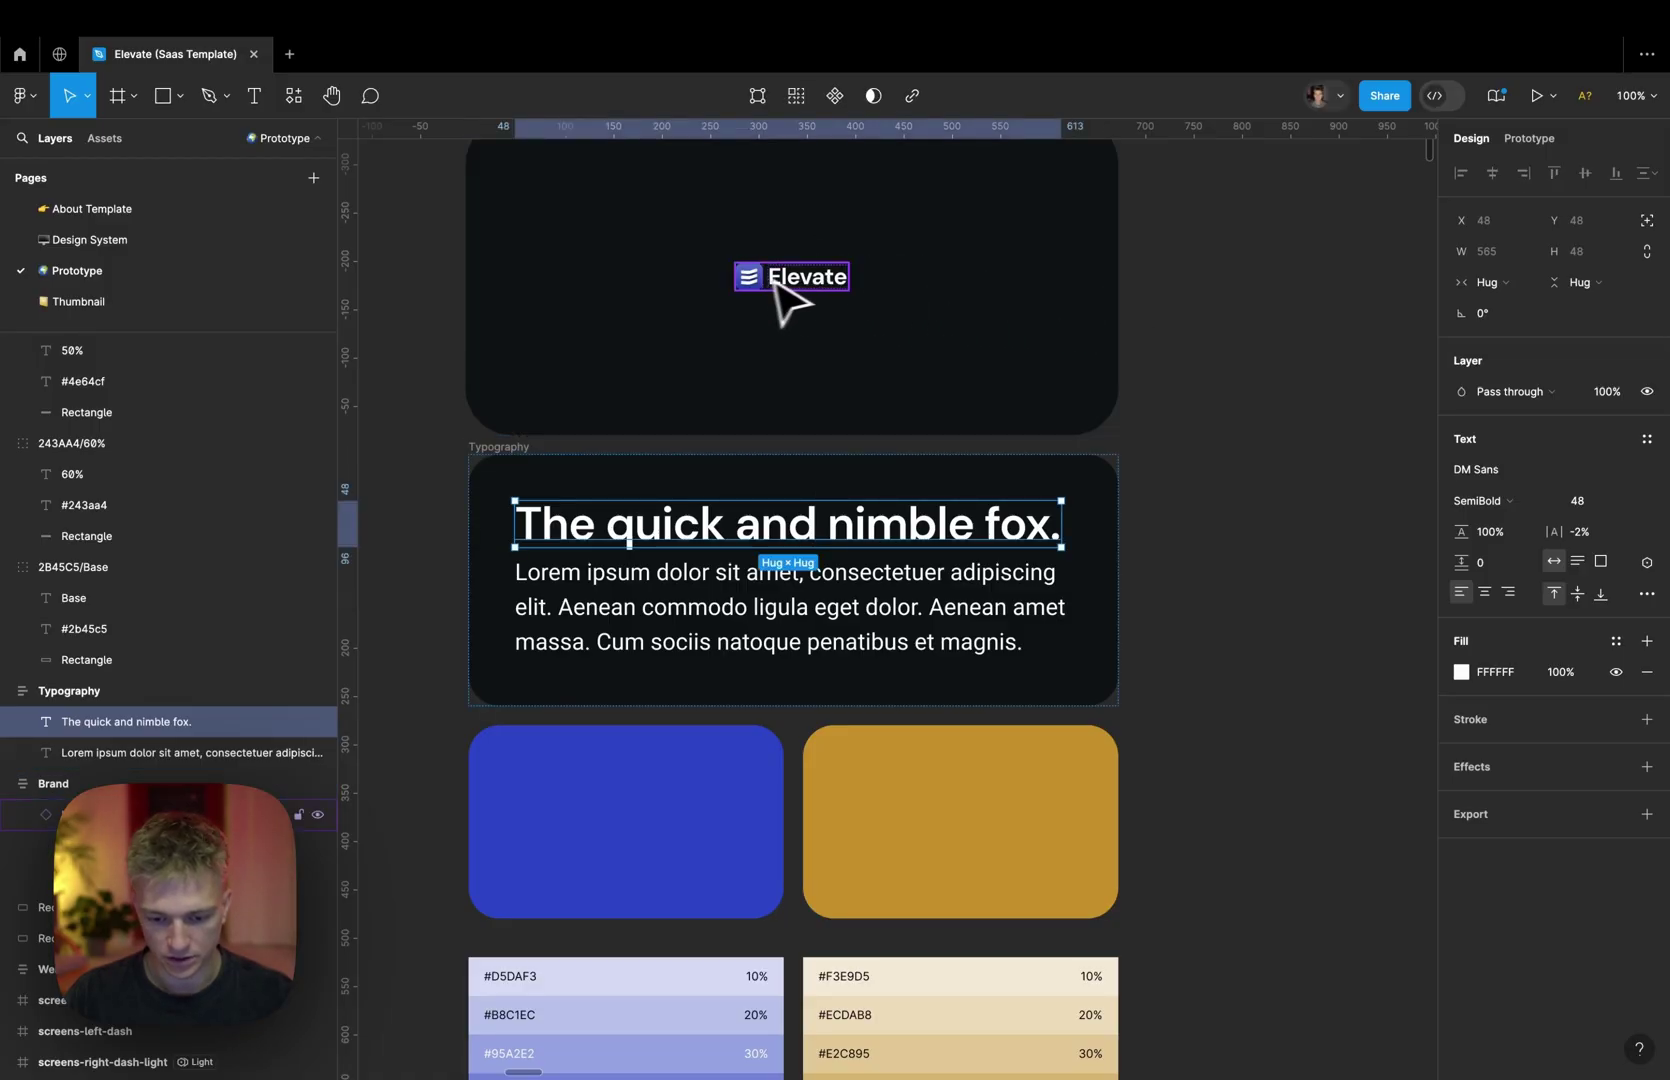
left_click(785, 300)
scroll(790, 300, "up", 10)
scroll(745, 421, "down", 3)
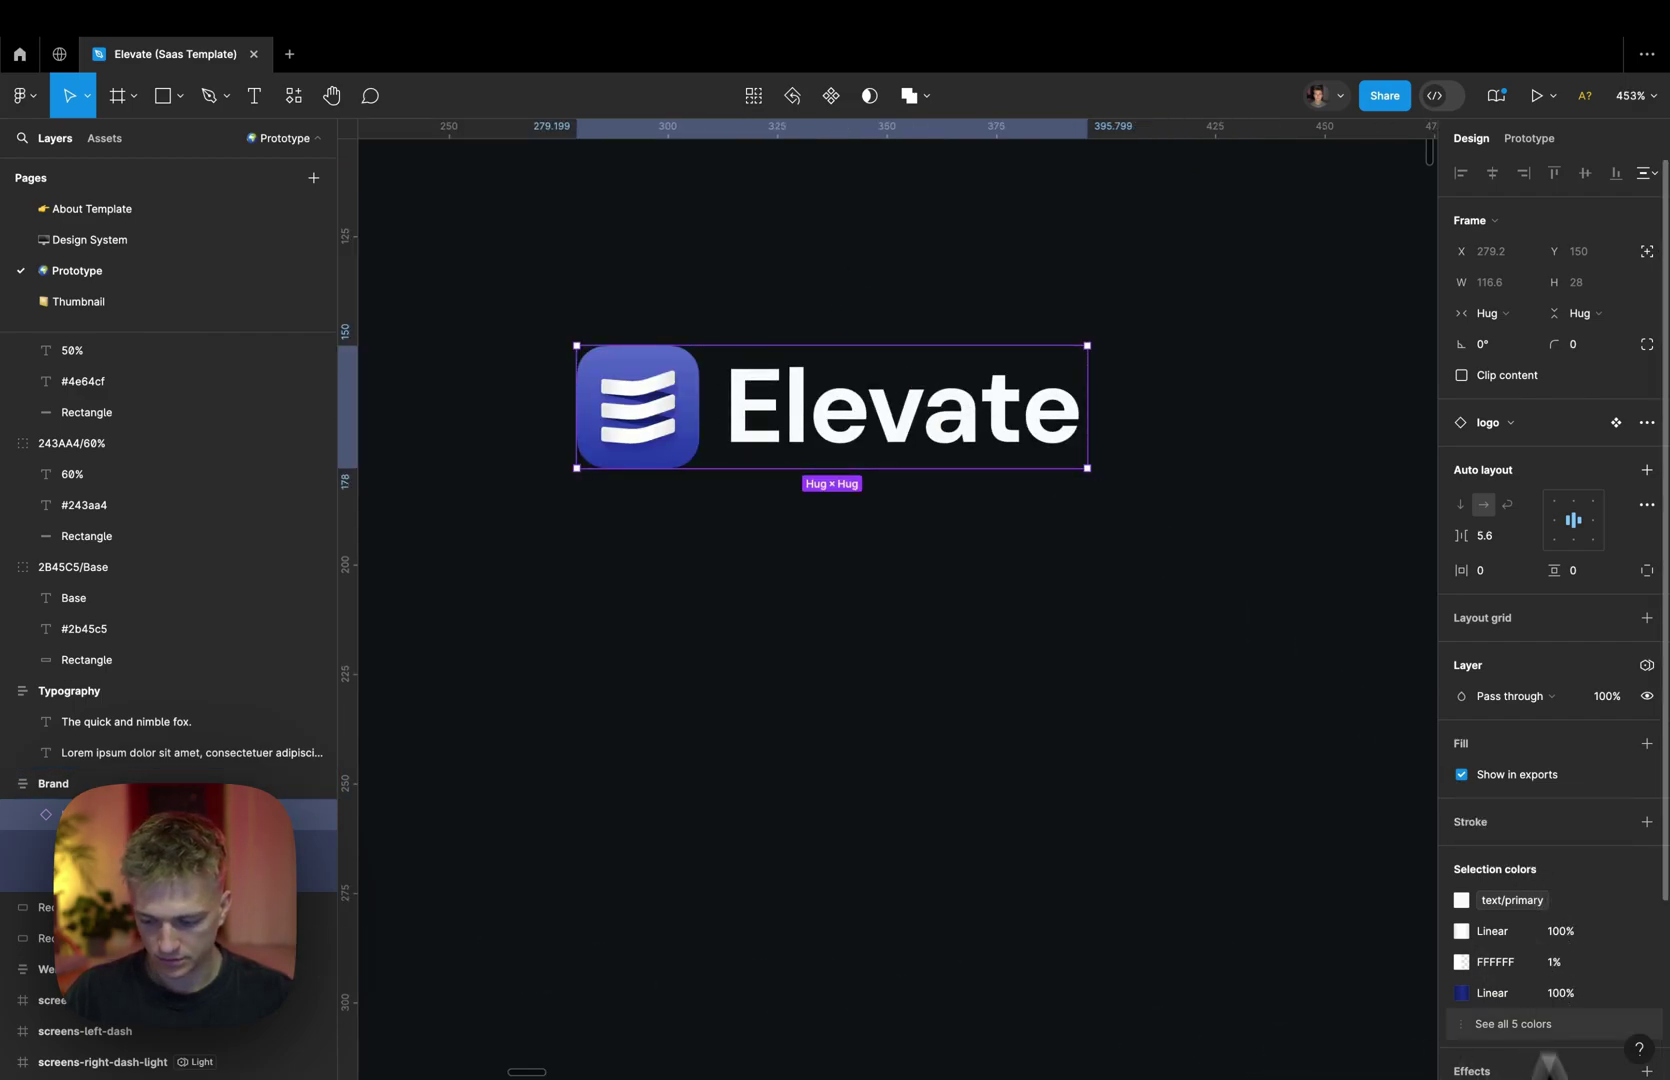
scroll(1530, 1000, "down", 5)
left_click(1610, 958)
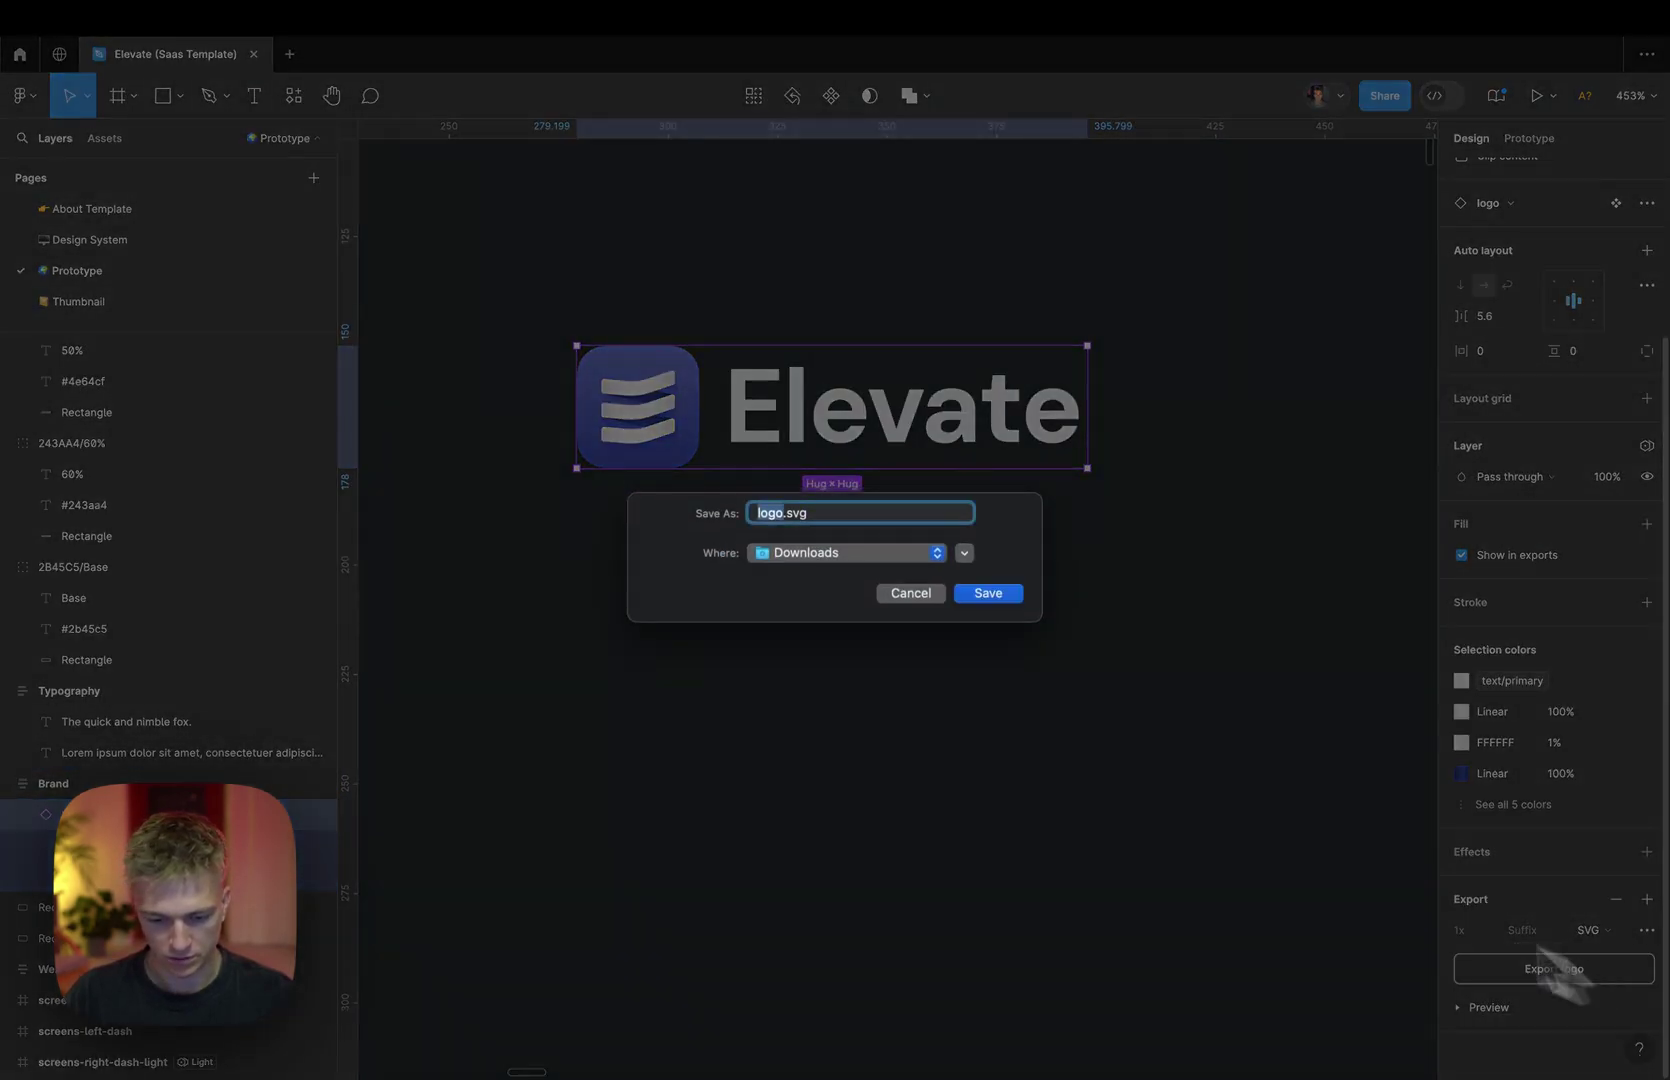
left_click(1007, 595)
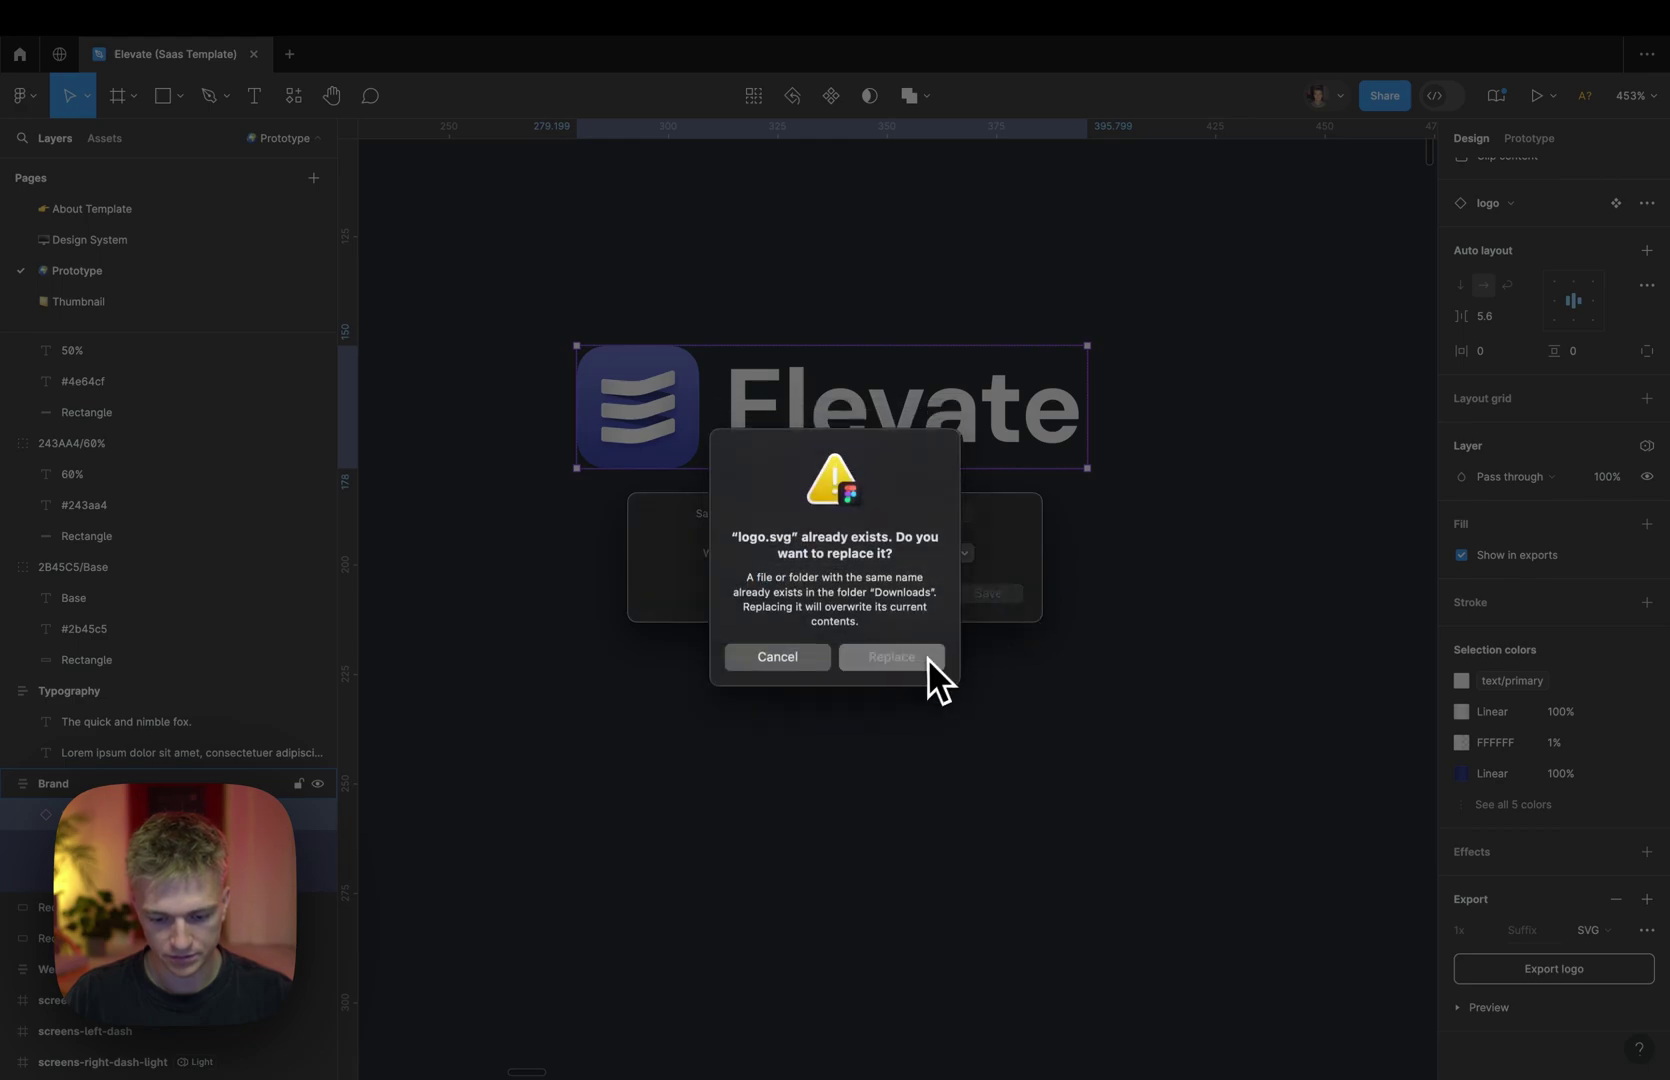
Step: Overwrite the existing logo.svg and upload it to Webflow's Assets
left_click(928, 659)
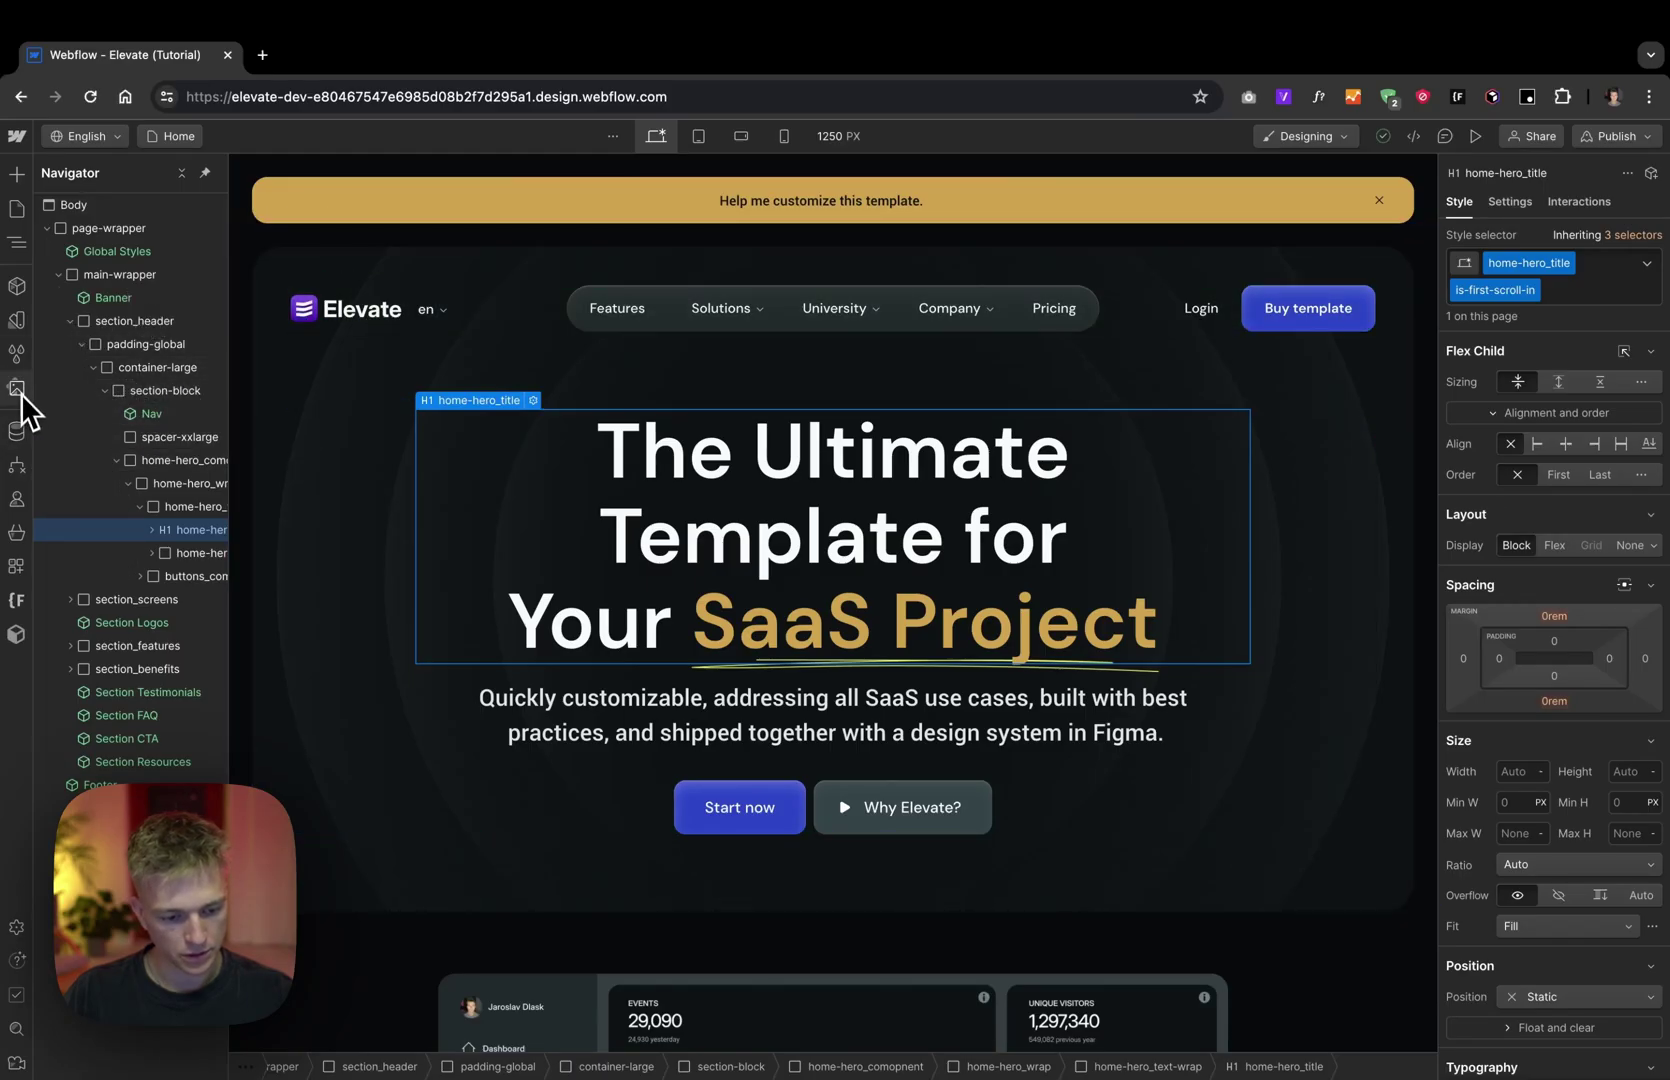
left_click(17, 389)
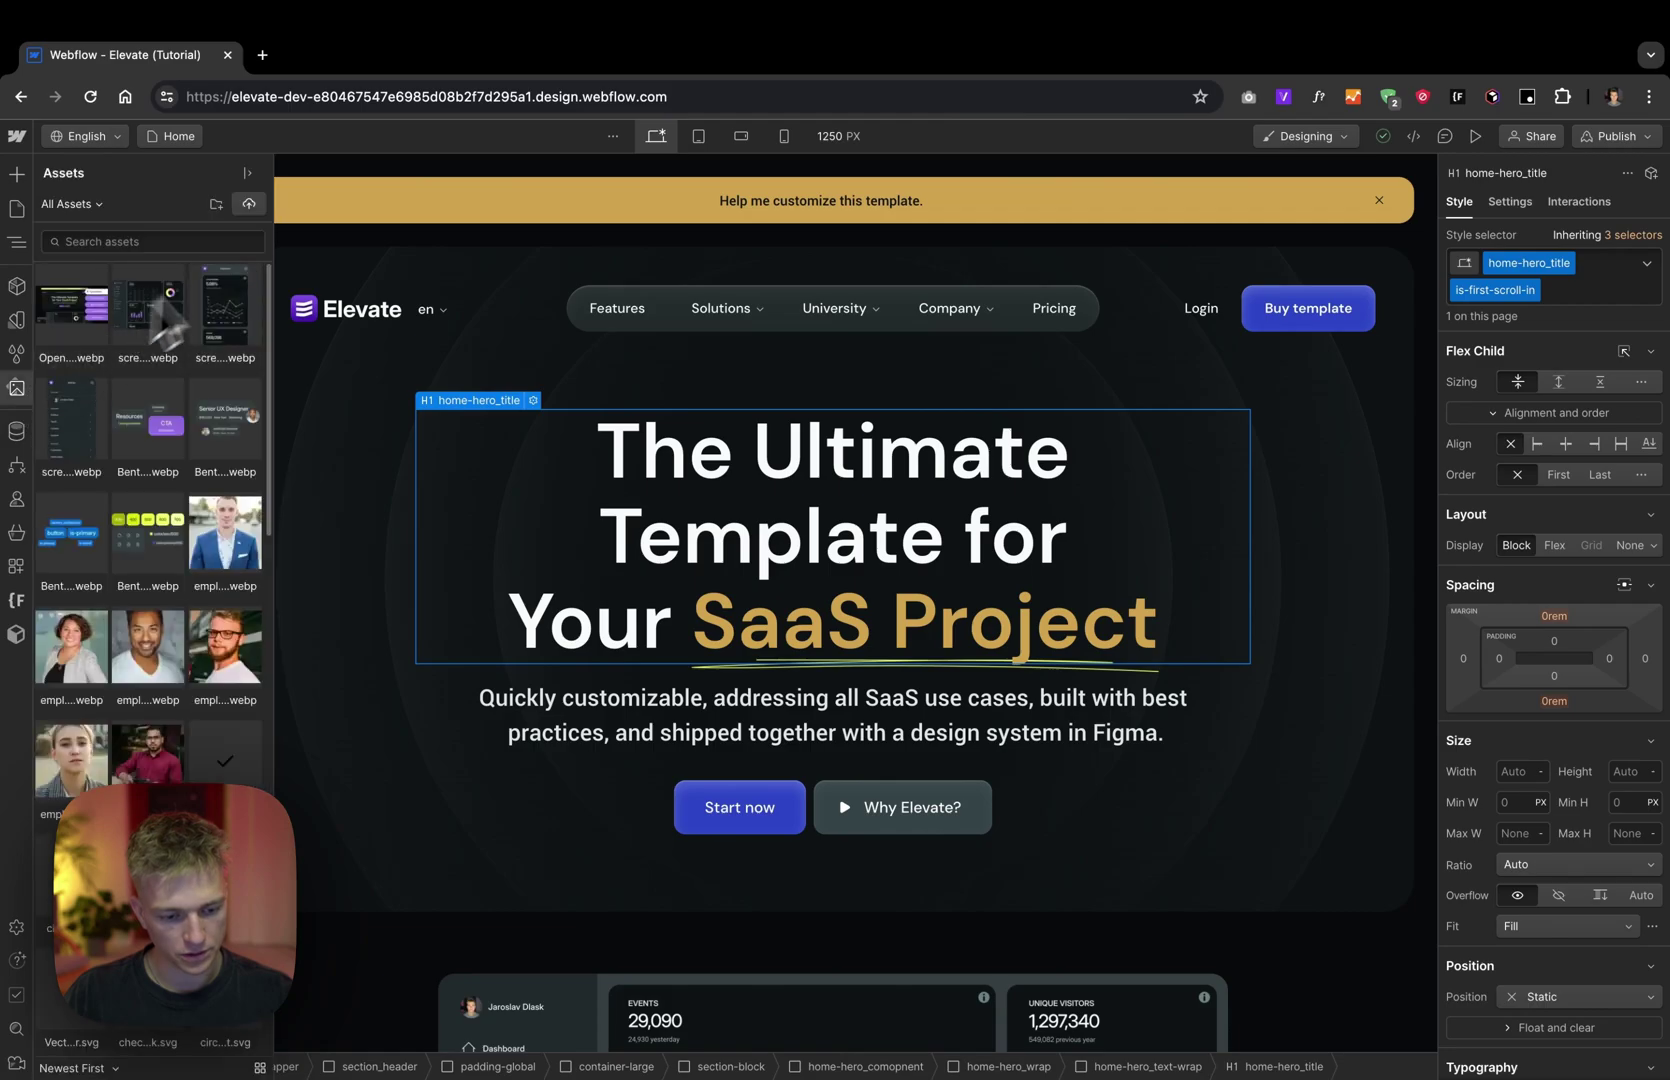
left_click(249, 205)
double_click(671, 290)
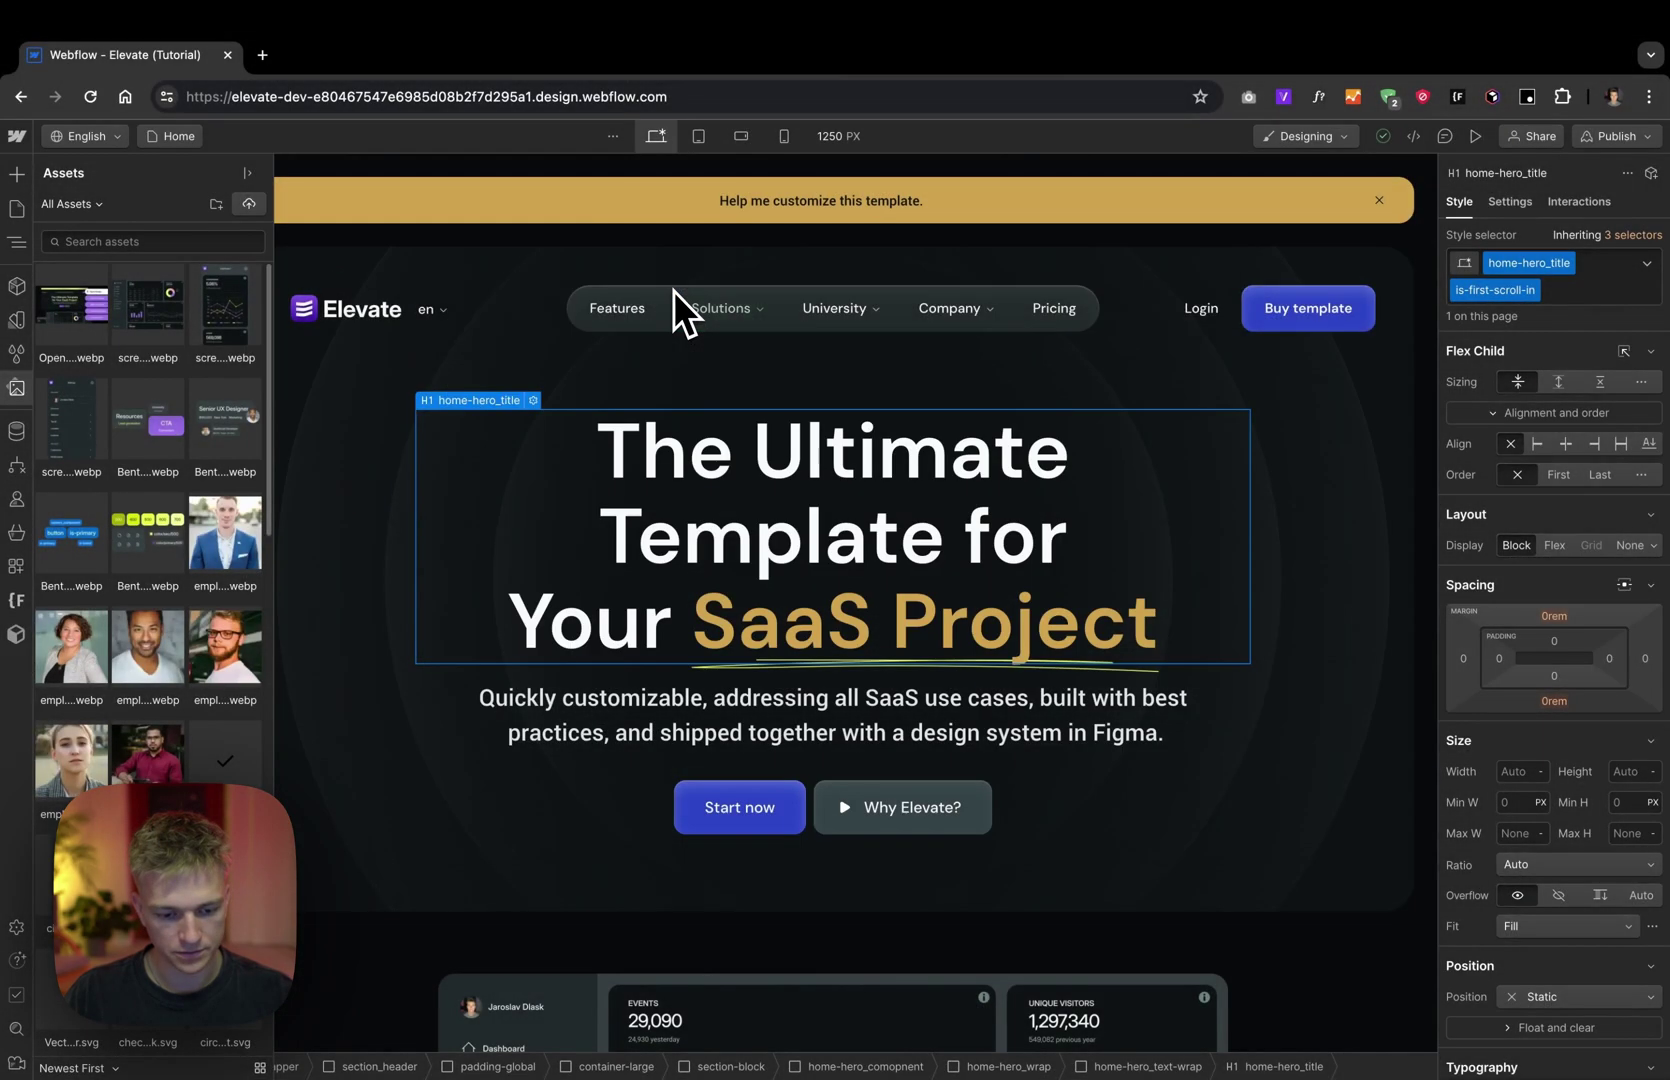
Step: Replace the Logo component's image inside the Nav with logo.svg, then exit component editing
double_click(412, 308)
left_click(344, 309)
double_click(351, 305)
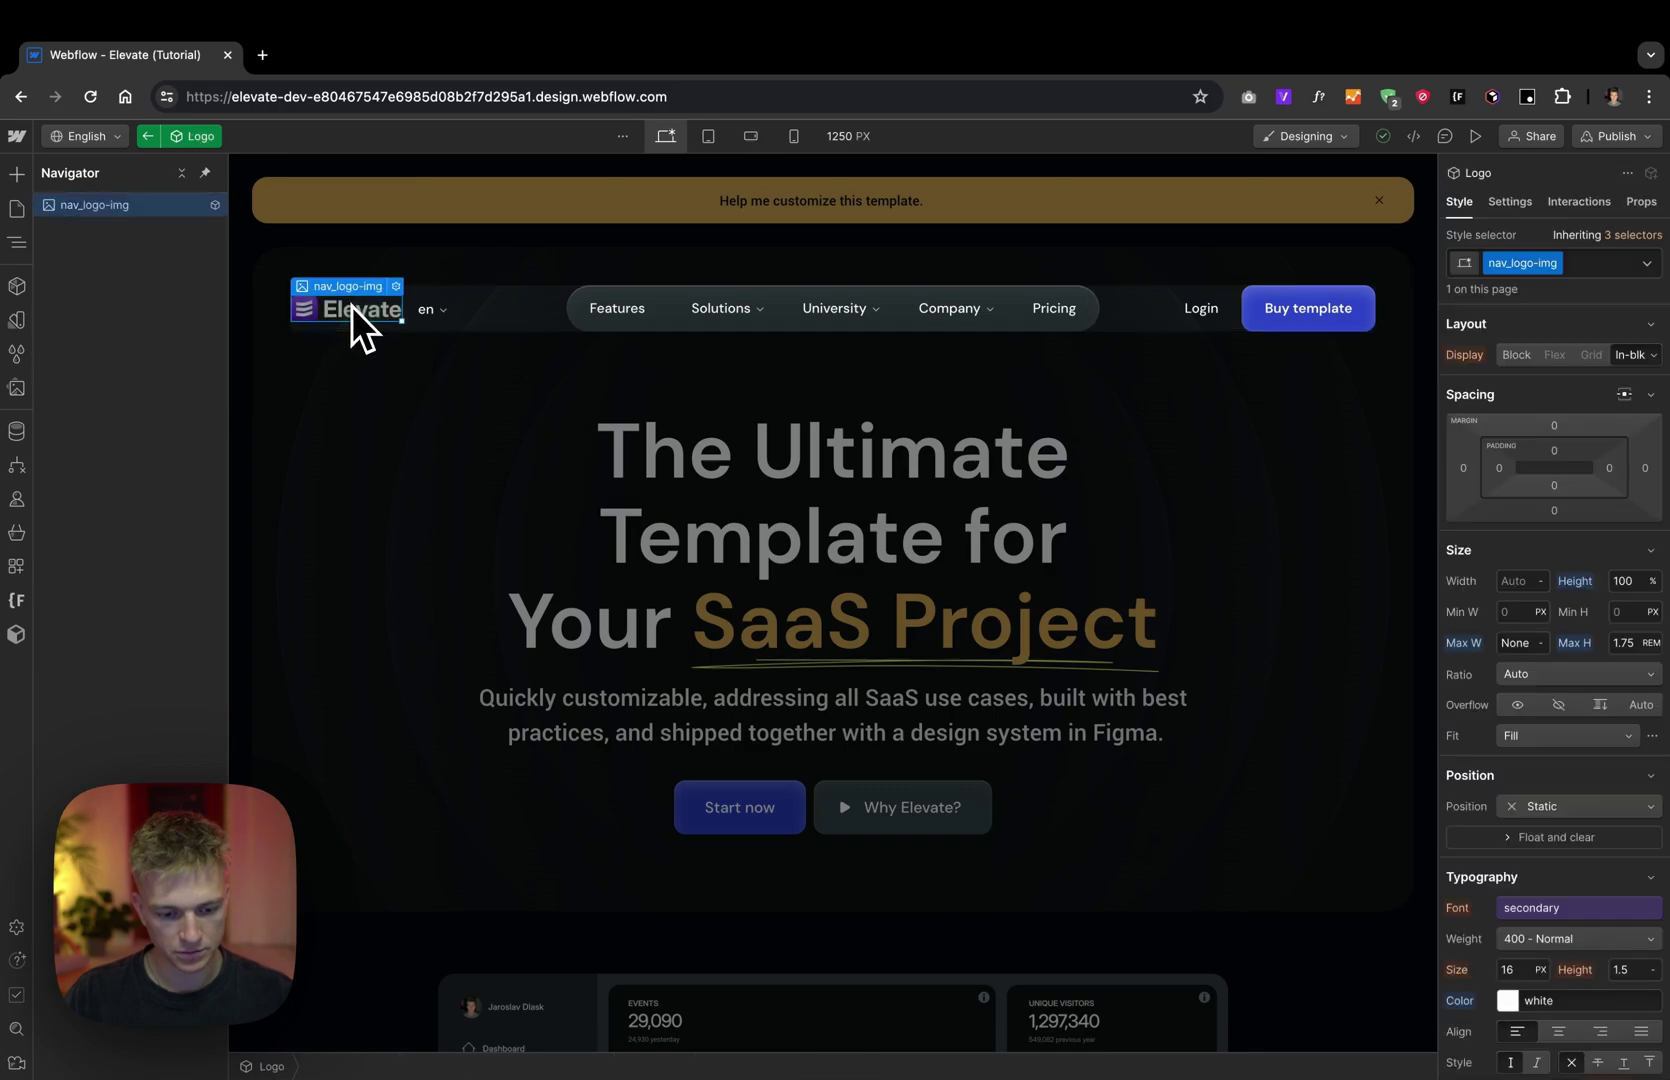
left_click(396, 287)
left_click(430, 437)
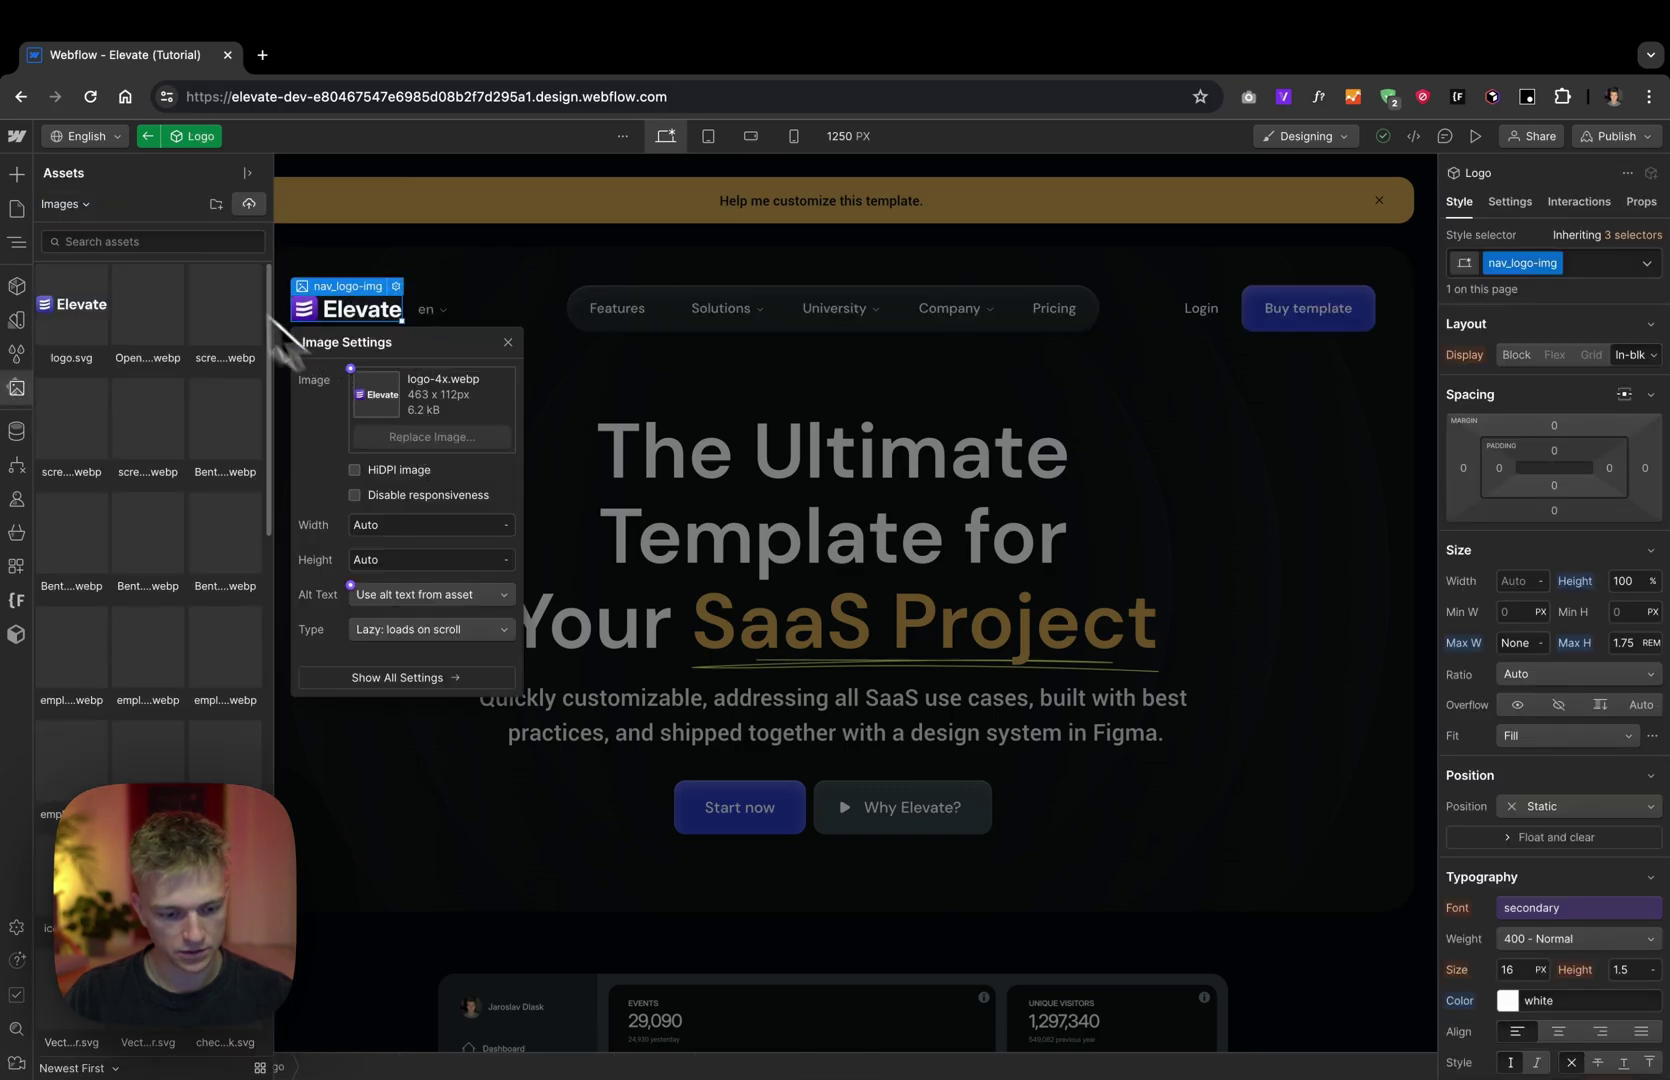
left_click(108, 275)
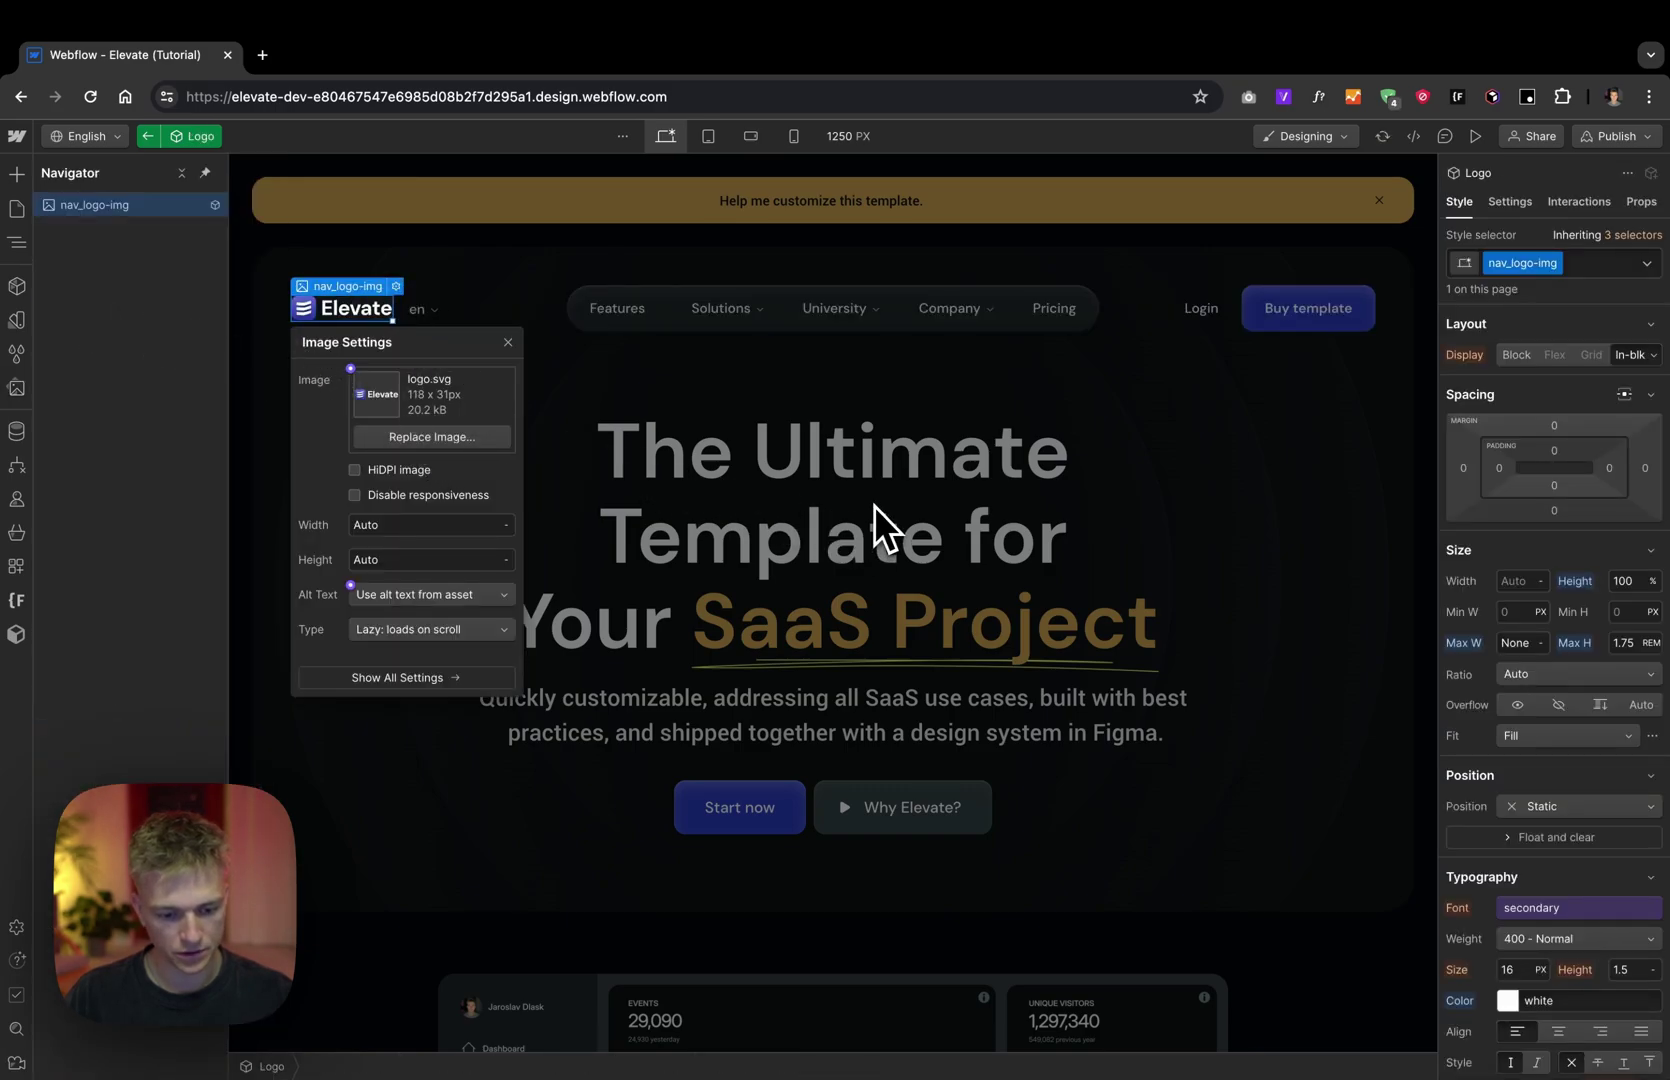
left_click(648, 416)
left_click(648, 416)
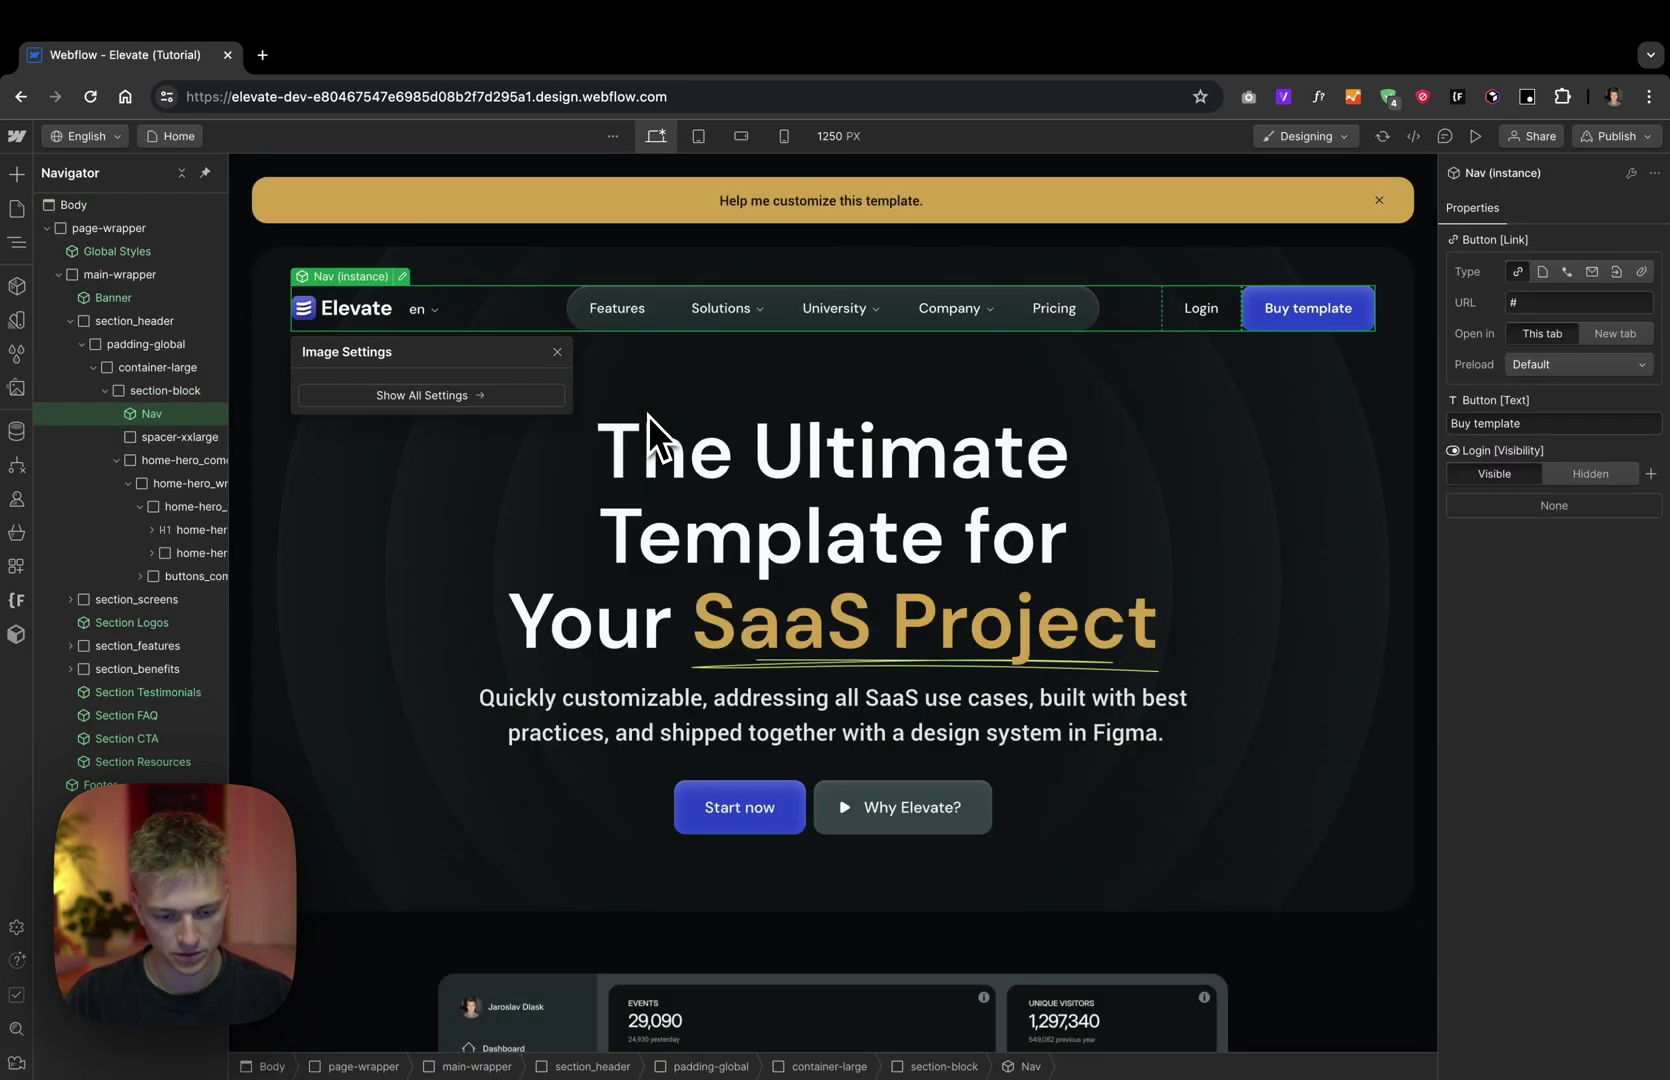
left_click(1353, 885)
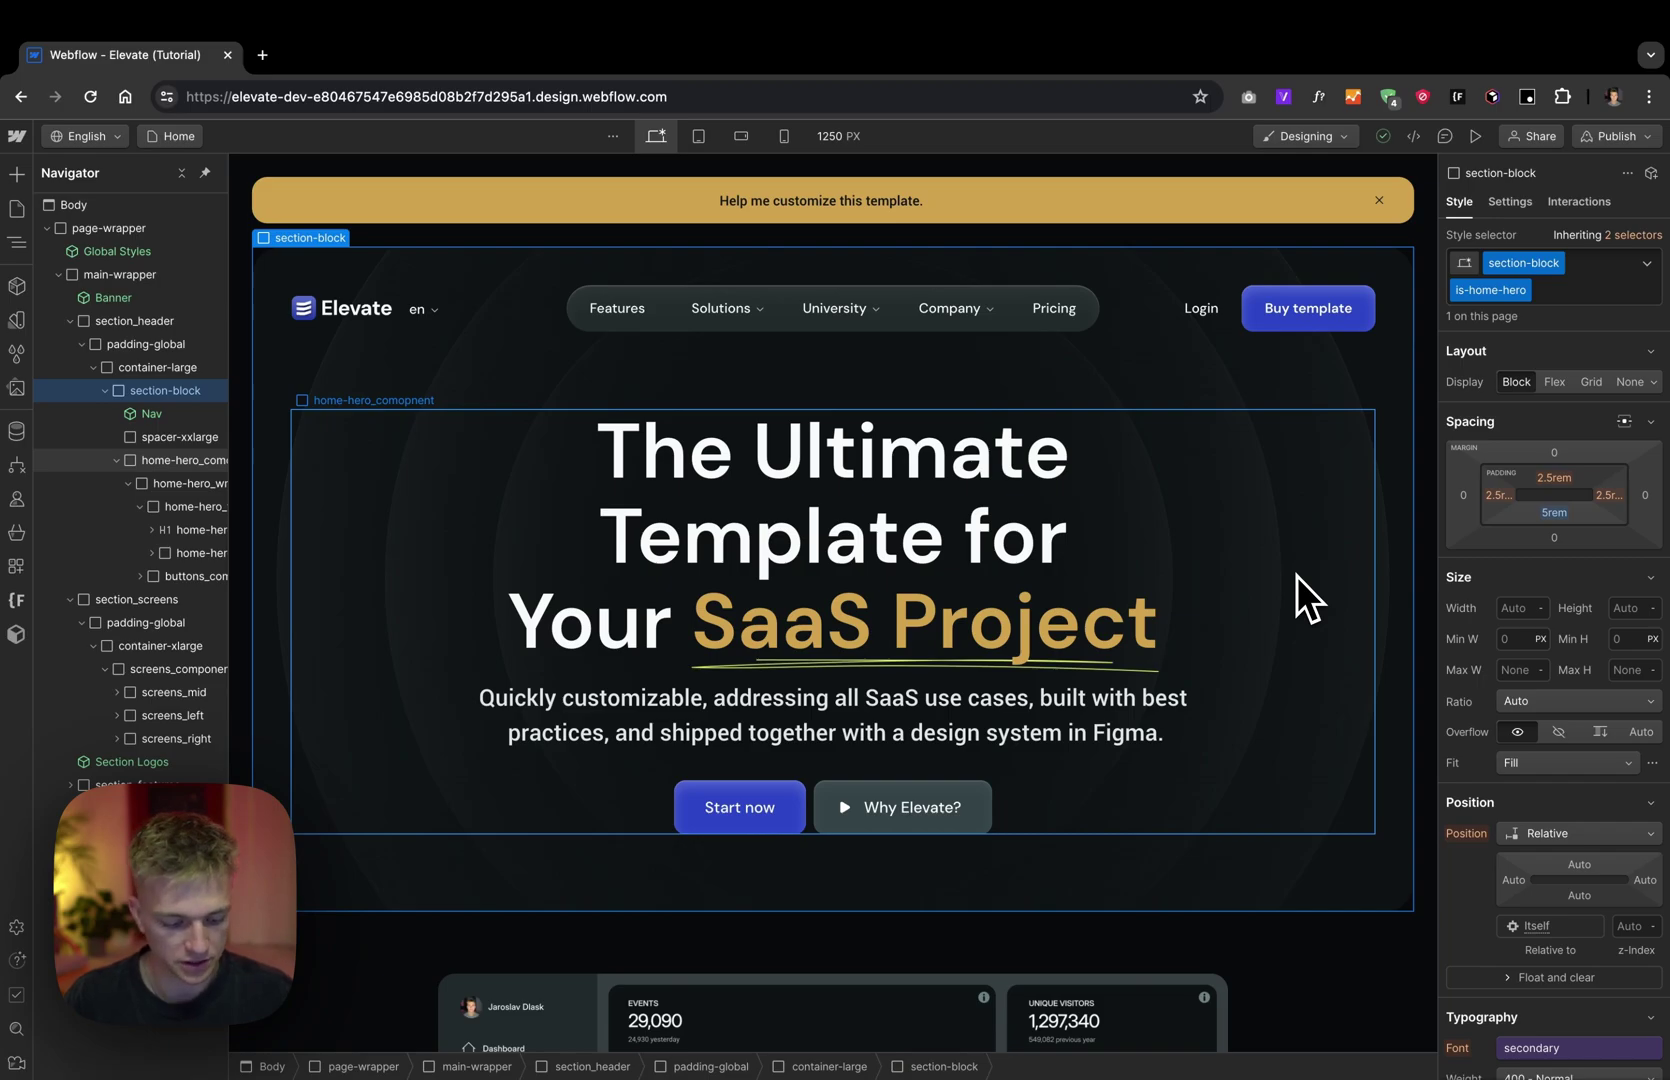
Step: Export grid-bg_component from Figma's Grid frame as SVG, replacing the copy in Downloads
key("ctrl+Right")
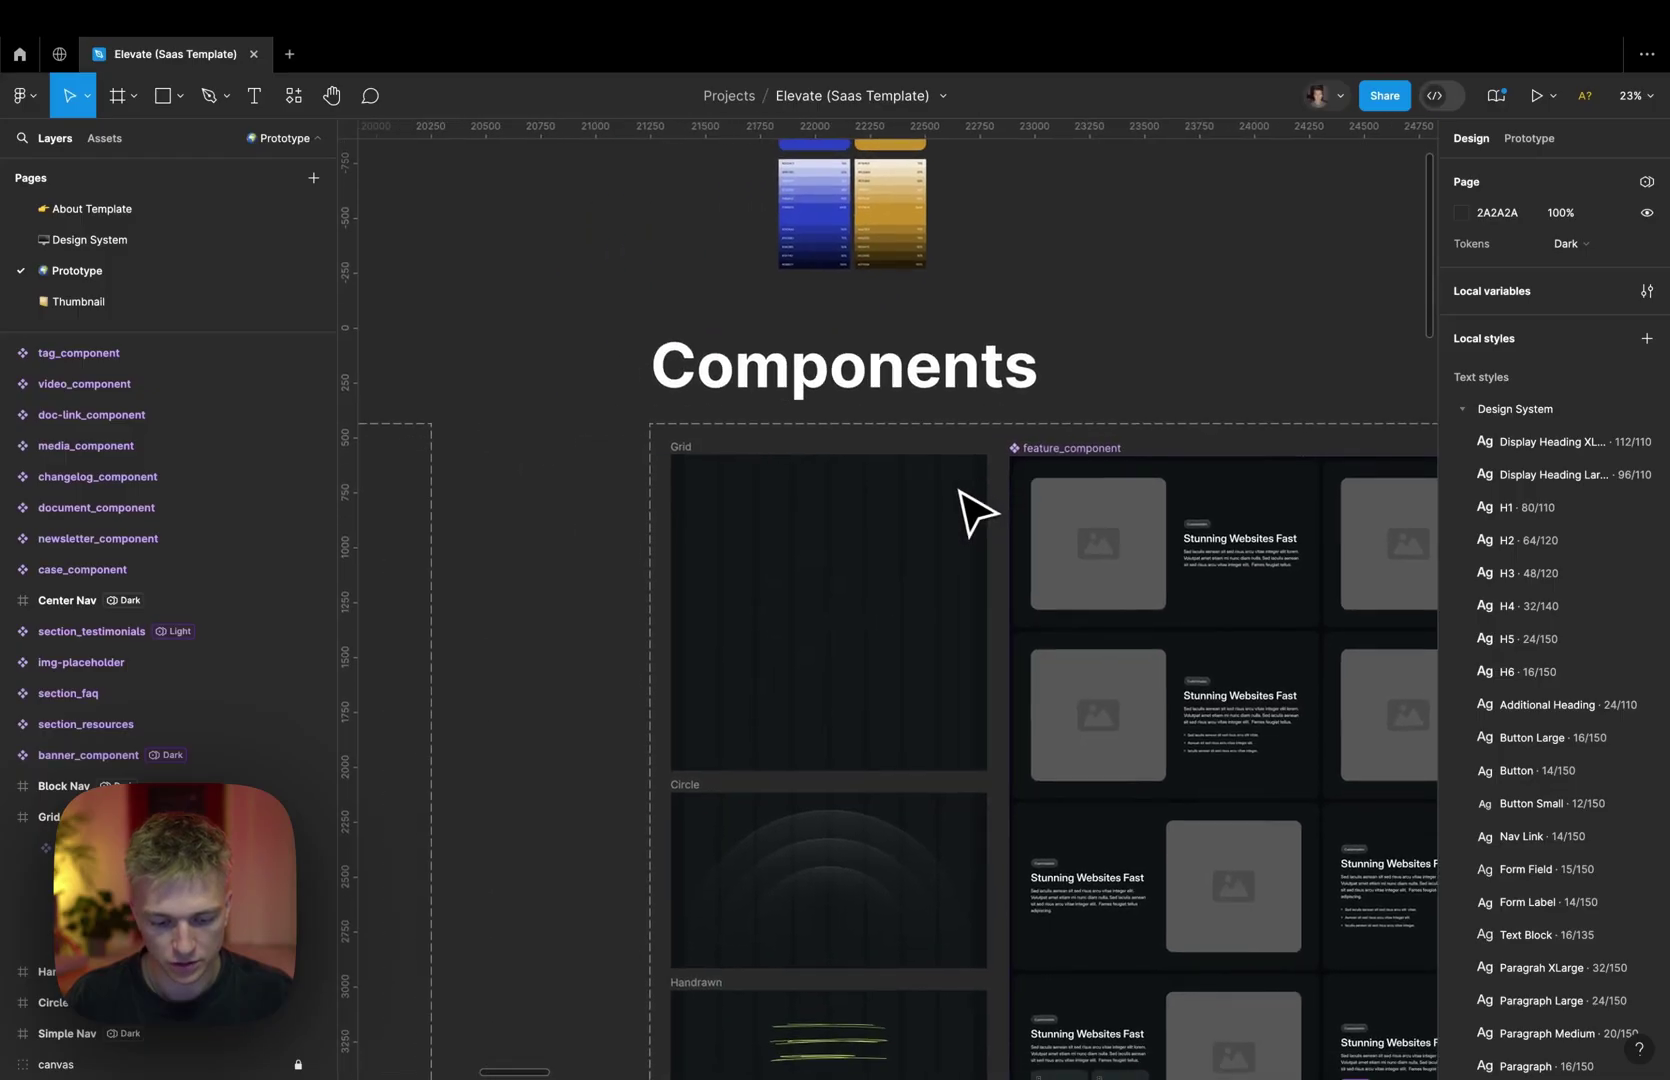
scroll(975, 512, "down", 1)
left_click(855, 592)
double_click(872, 520)
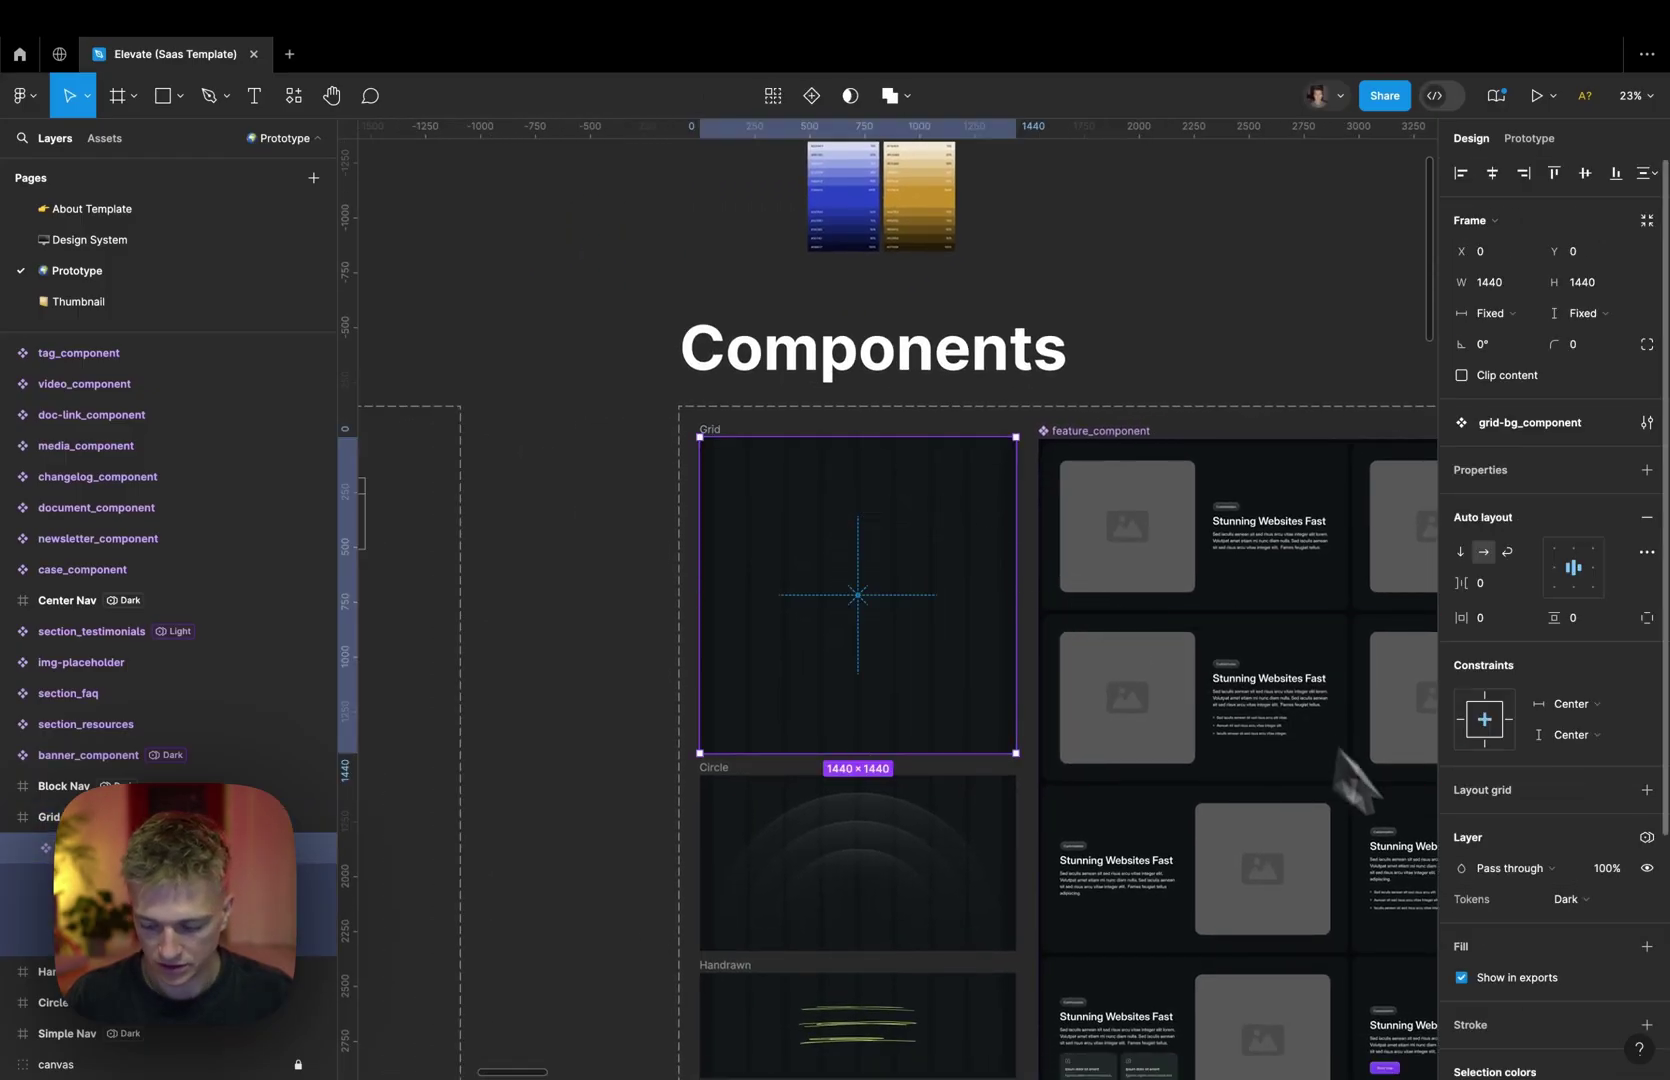
scroll(1556, 947, "down", 3)
left_click(1602, 970)
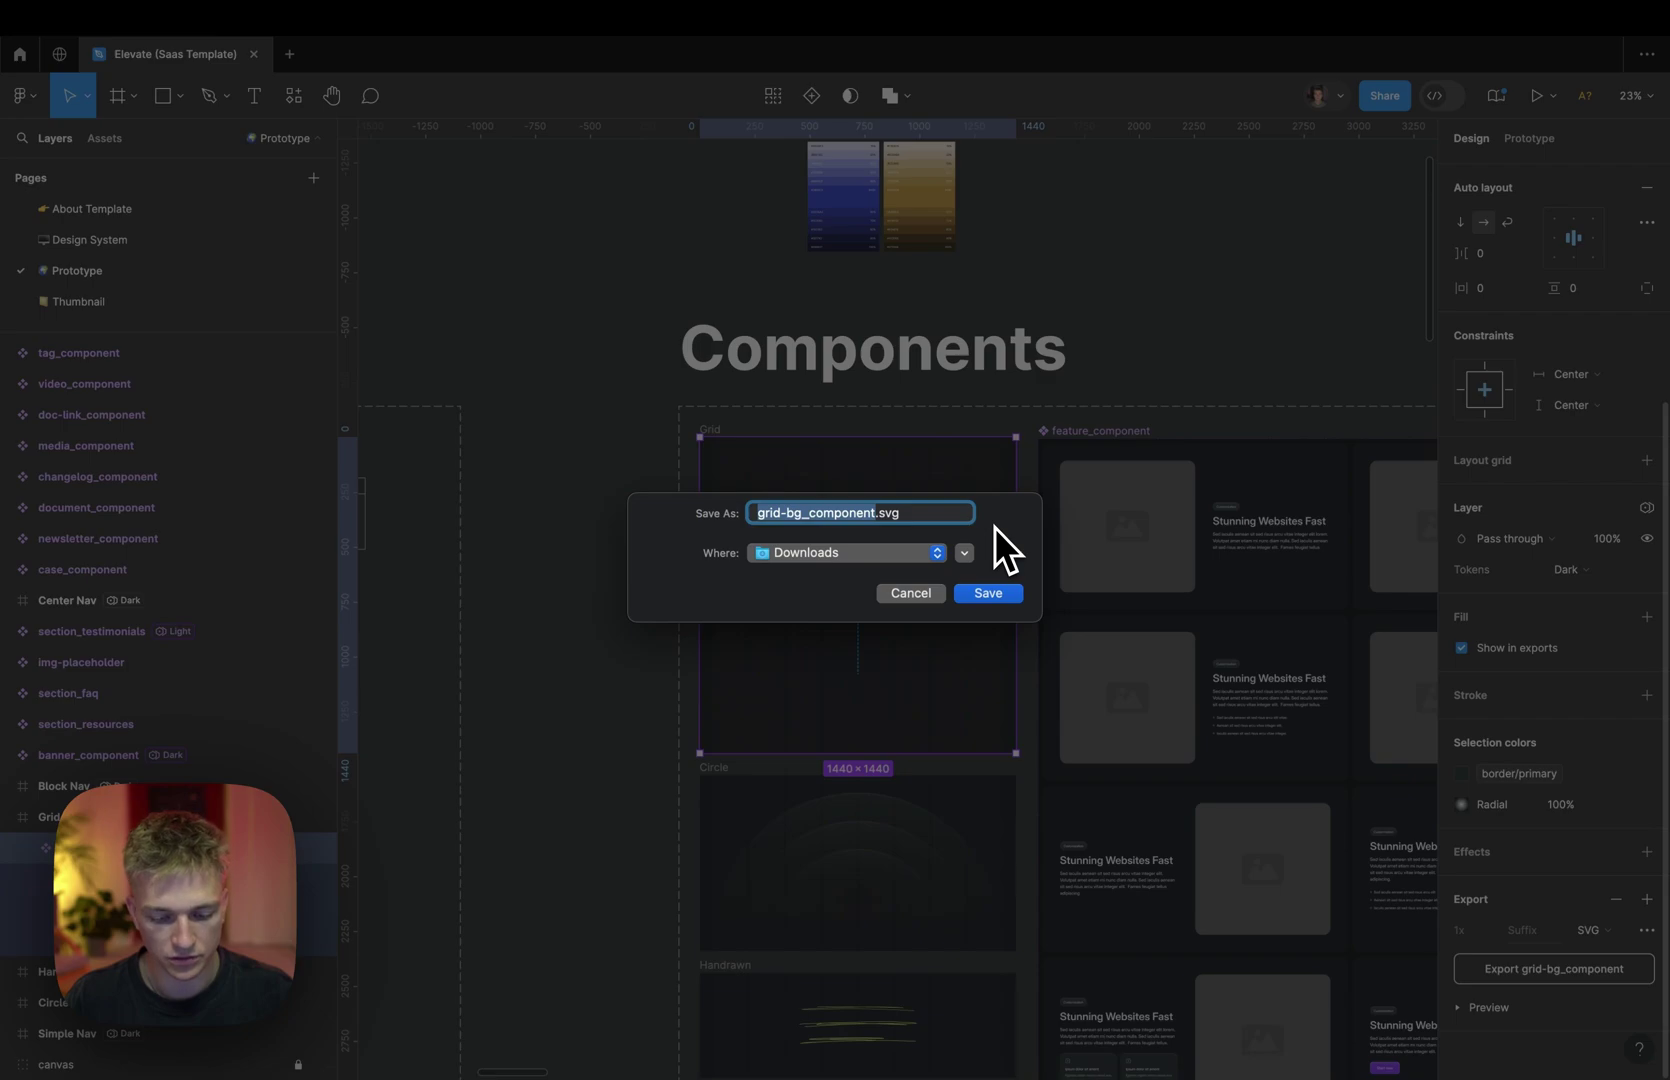
left_click(985, 593)
left_click(920, 673)
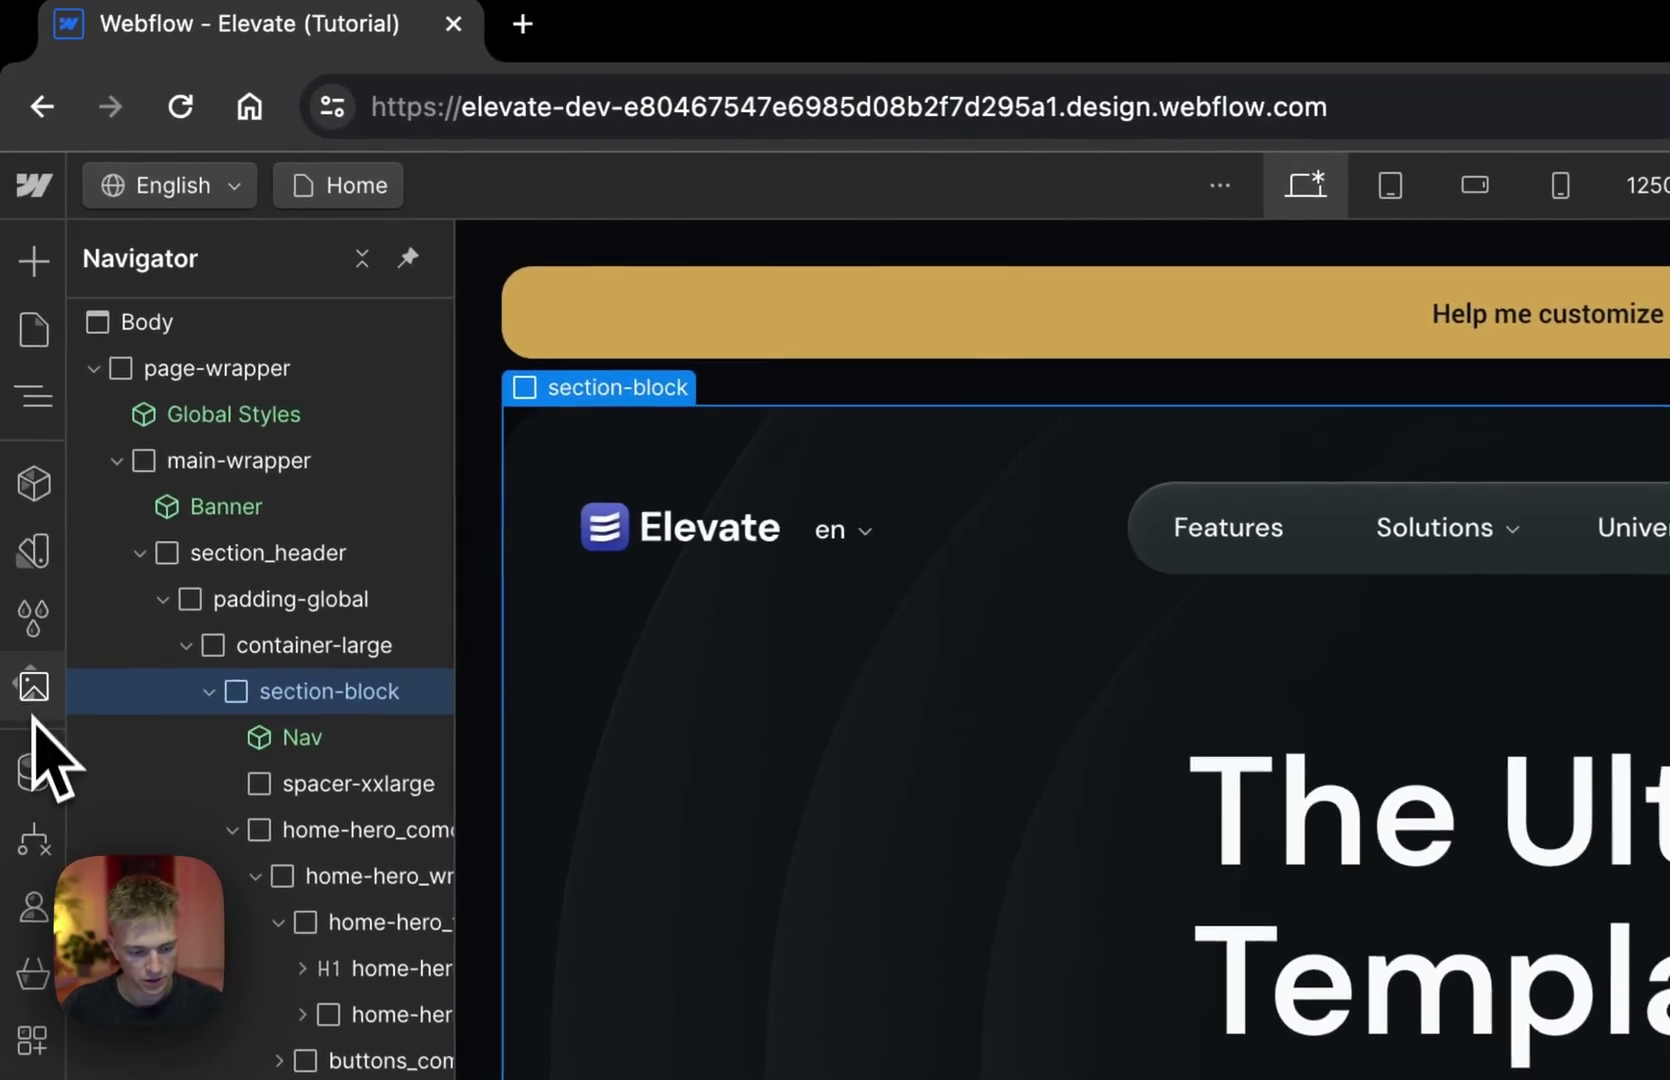
Step: Upload grid-bg_component.svg to the Webflow Assets library
left_click(34, 700)
left_click(496, 324)
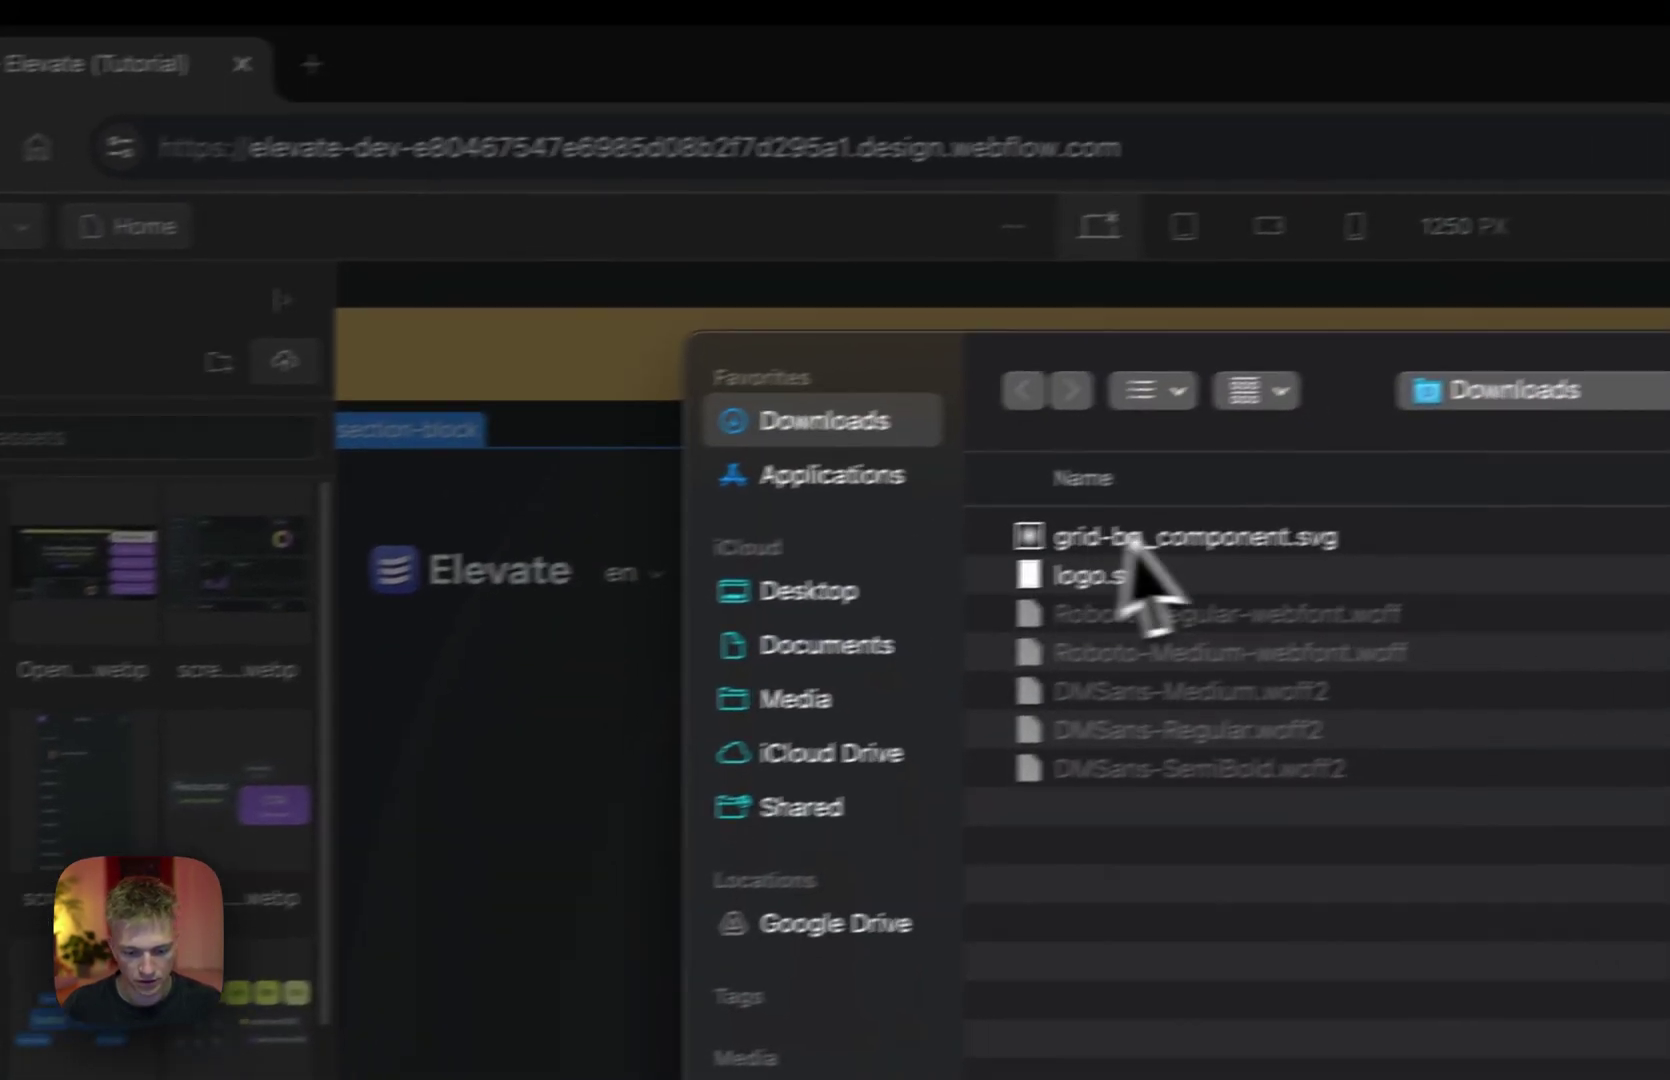
double_click(1145, 540)
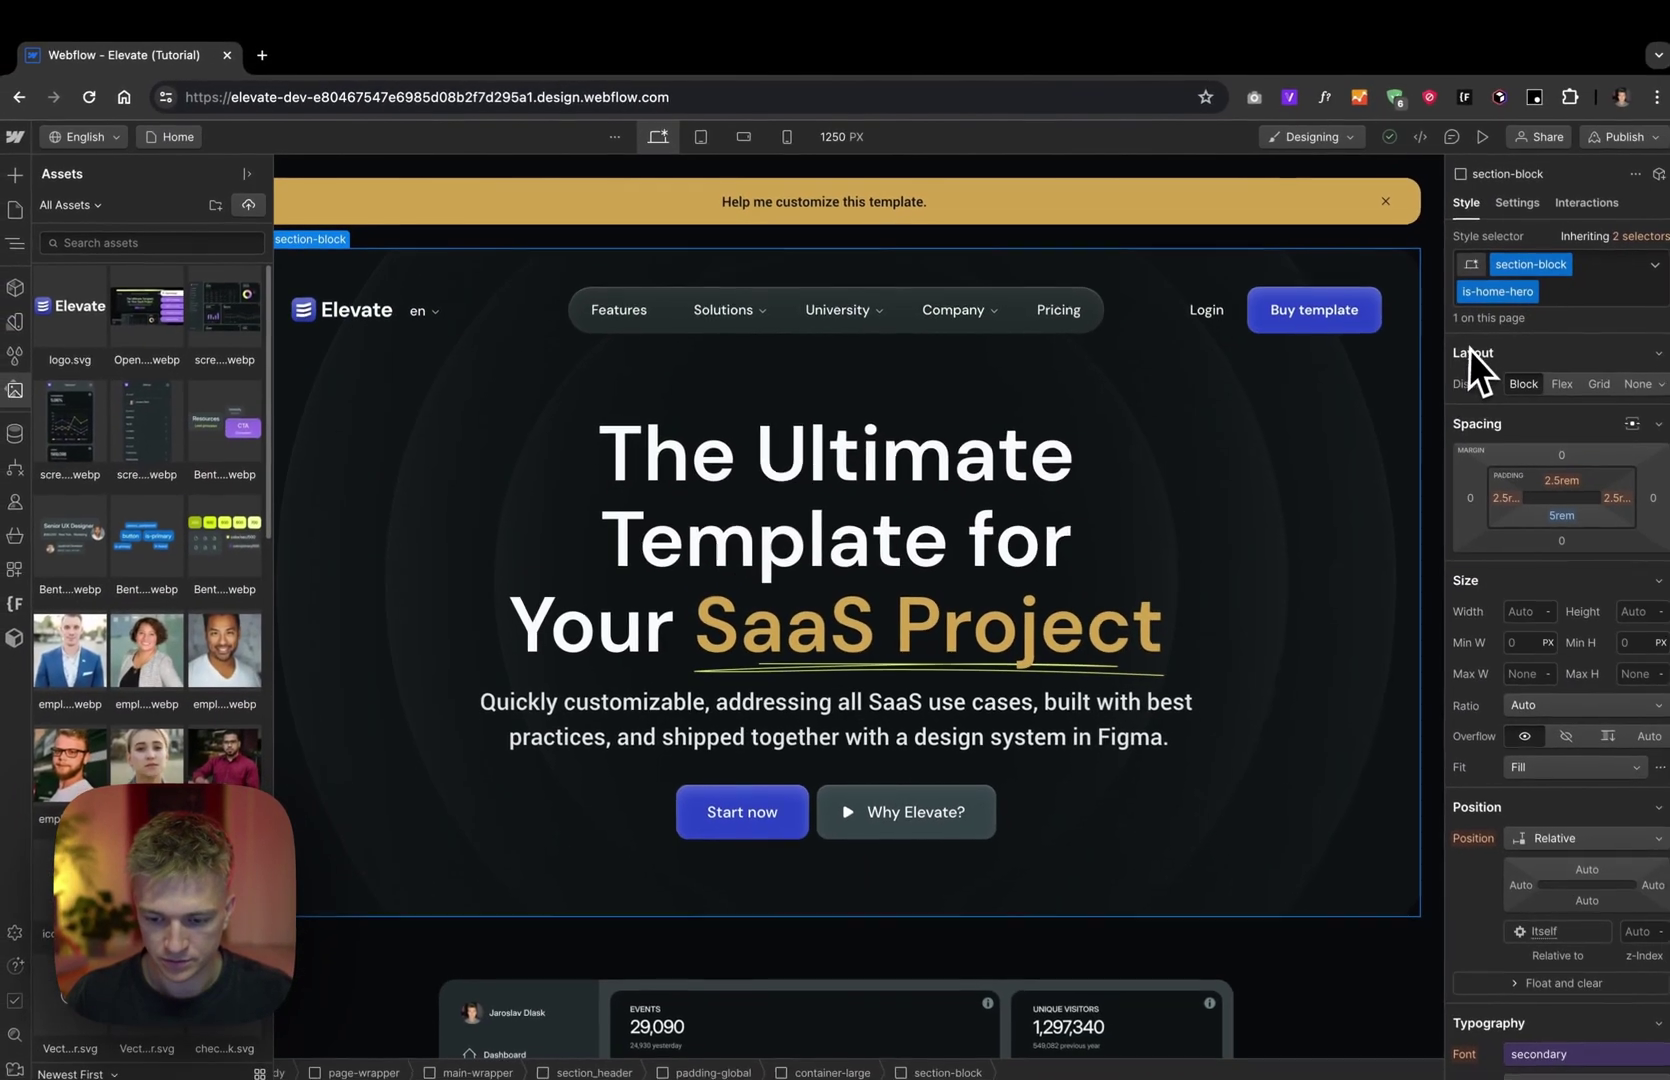
scroll(1473, 406, "down", 10)
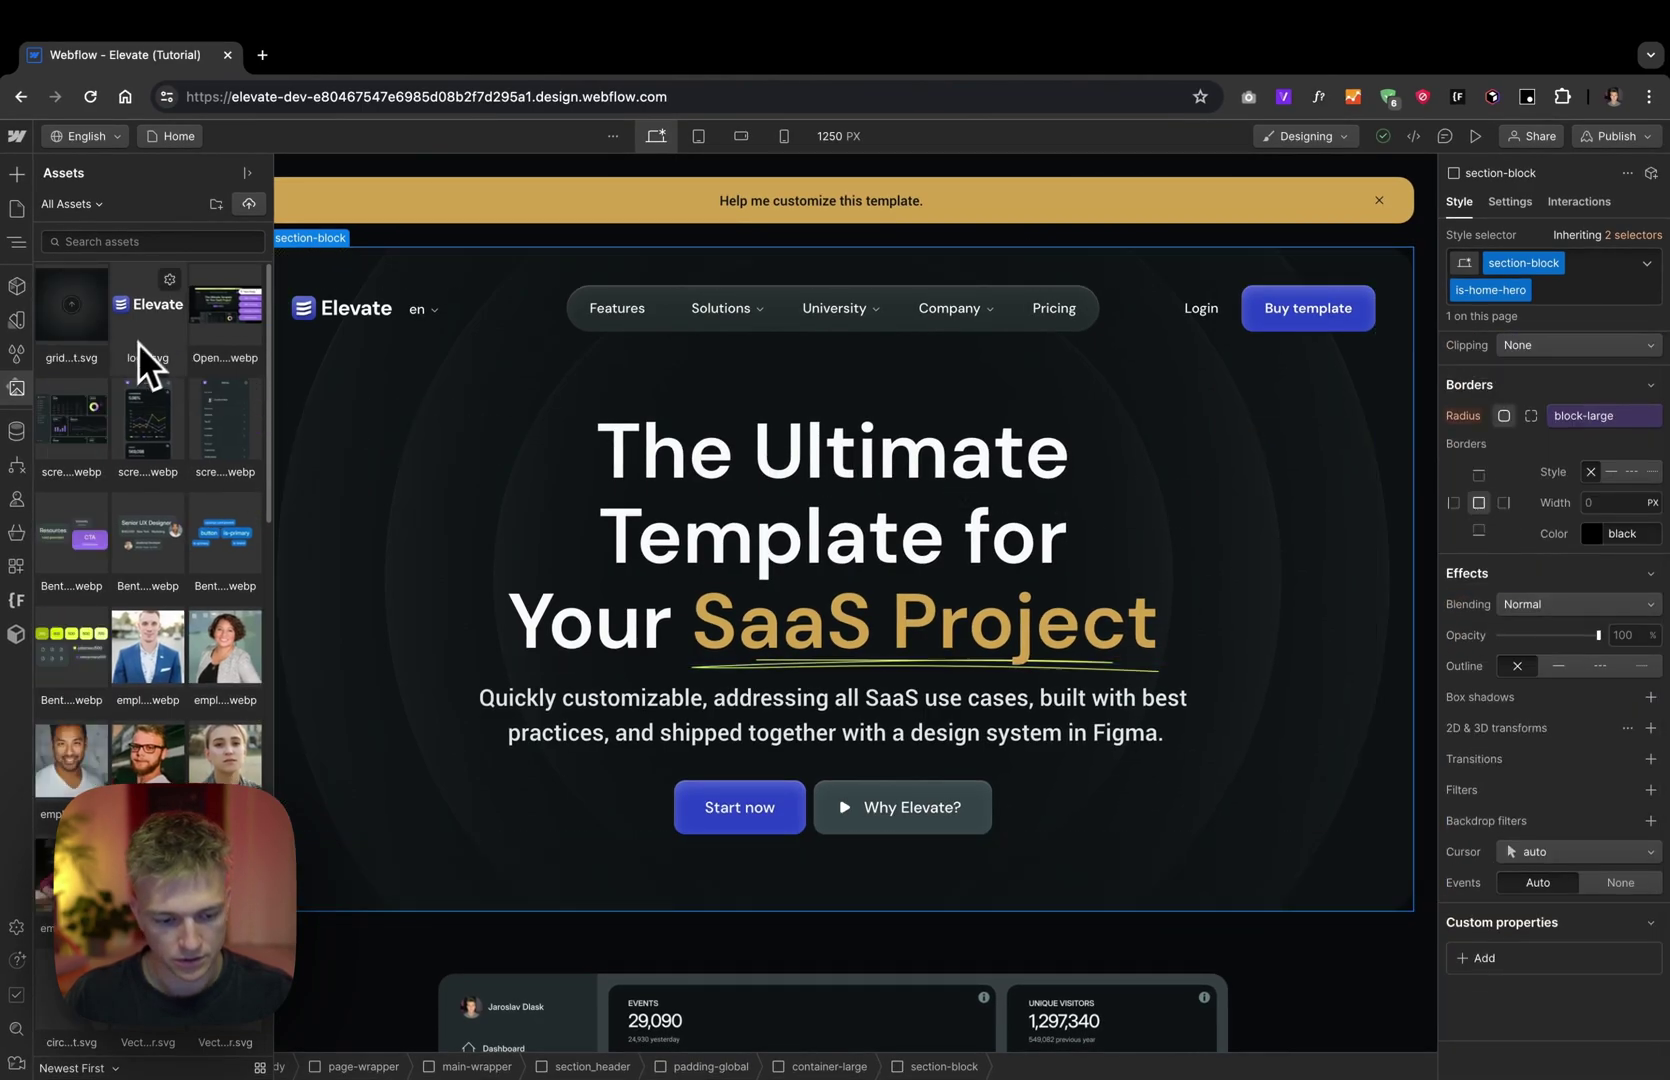
scroll(1510, 520, "up", 5)
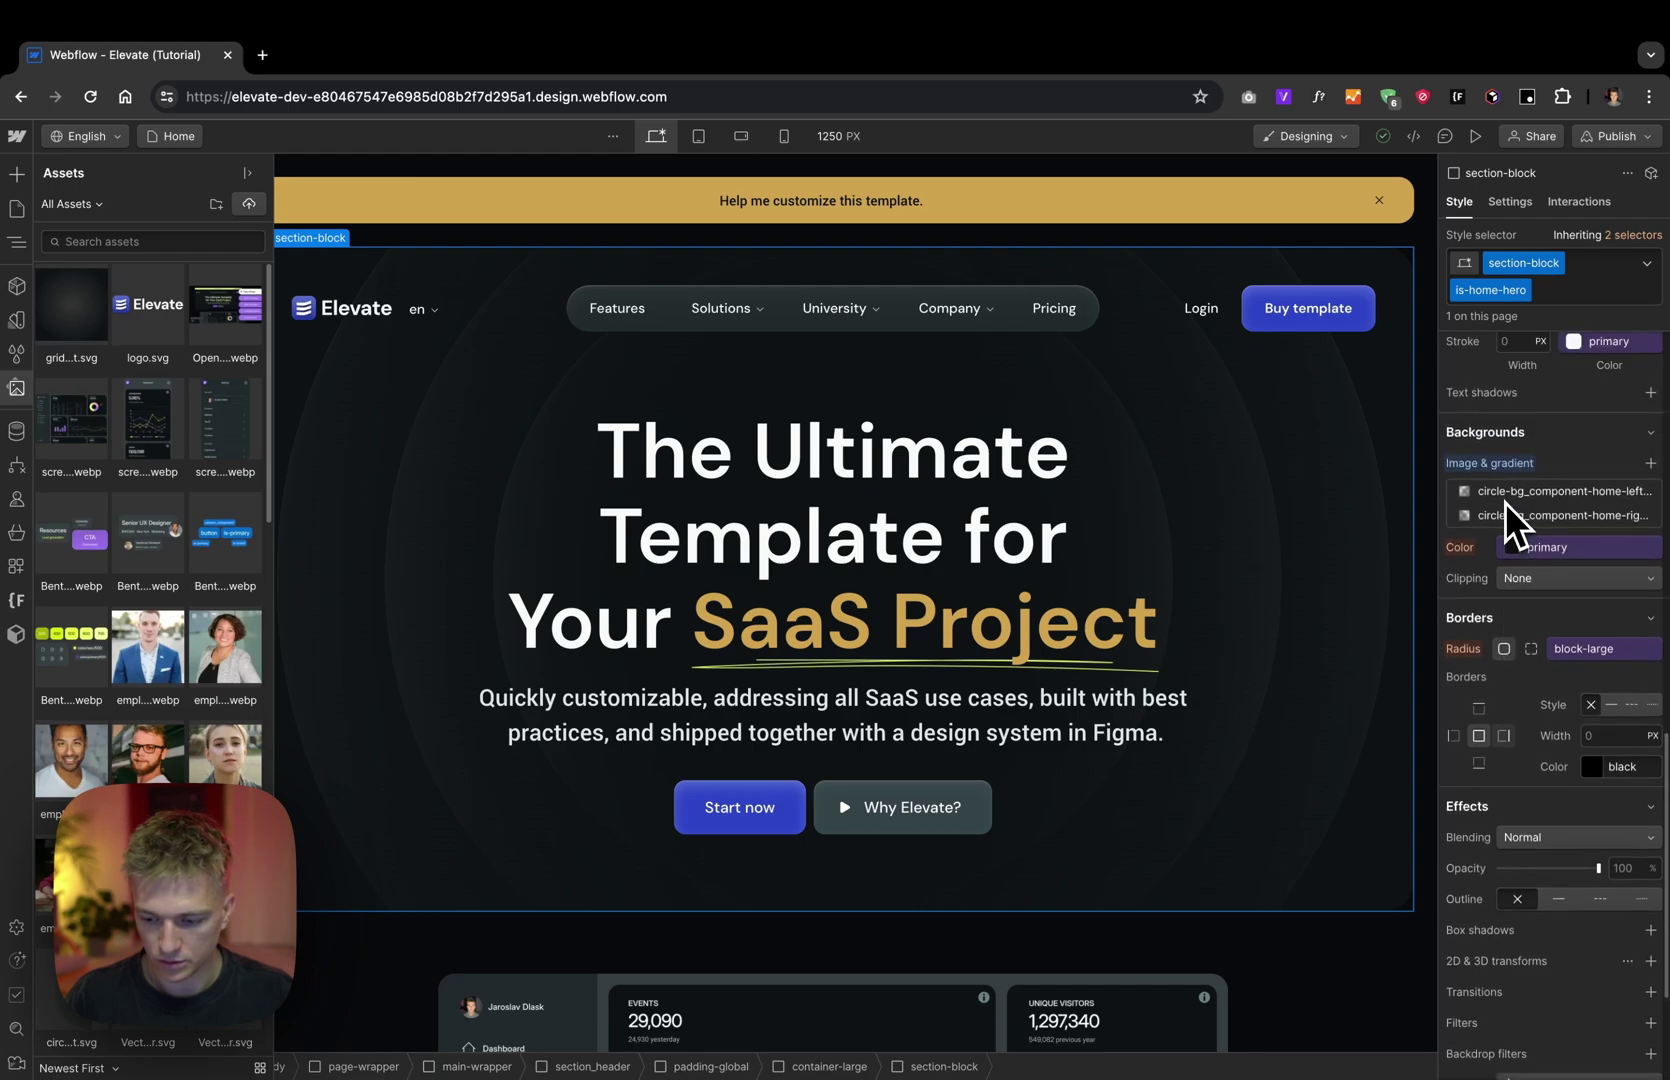
Step: Remove the left circle background and set grid-bg_component.svg as a centred, 1080 px wide background
left_click(1650, 491)
left_click(1562, 492)
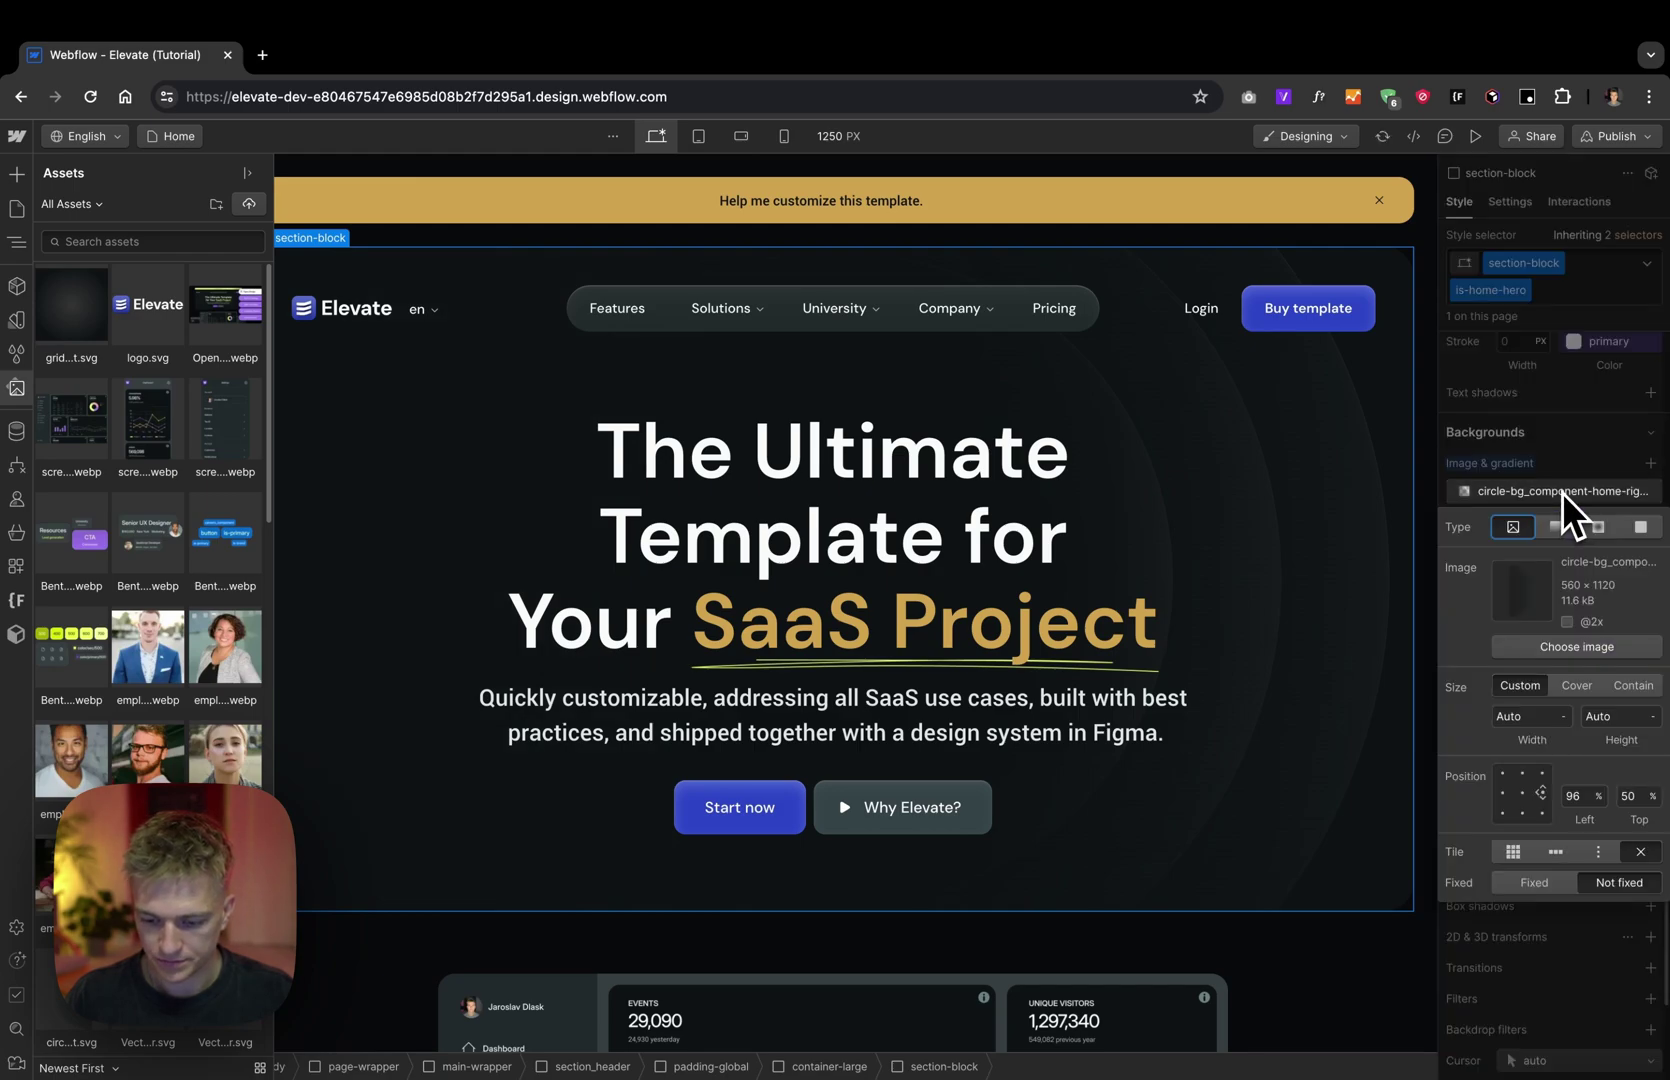
left_click(1575, 647)
left_click(80, 330)
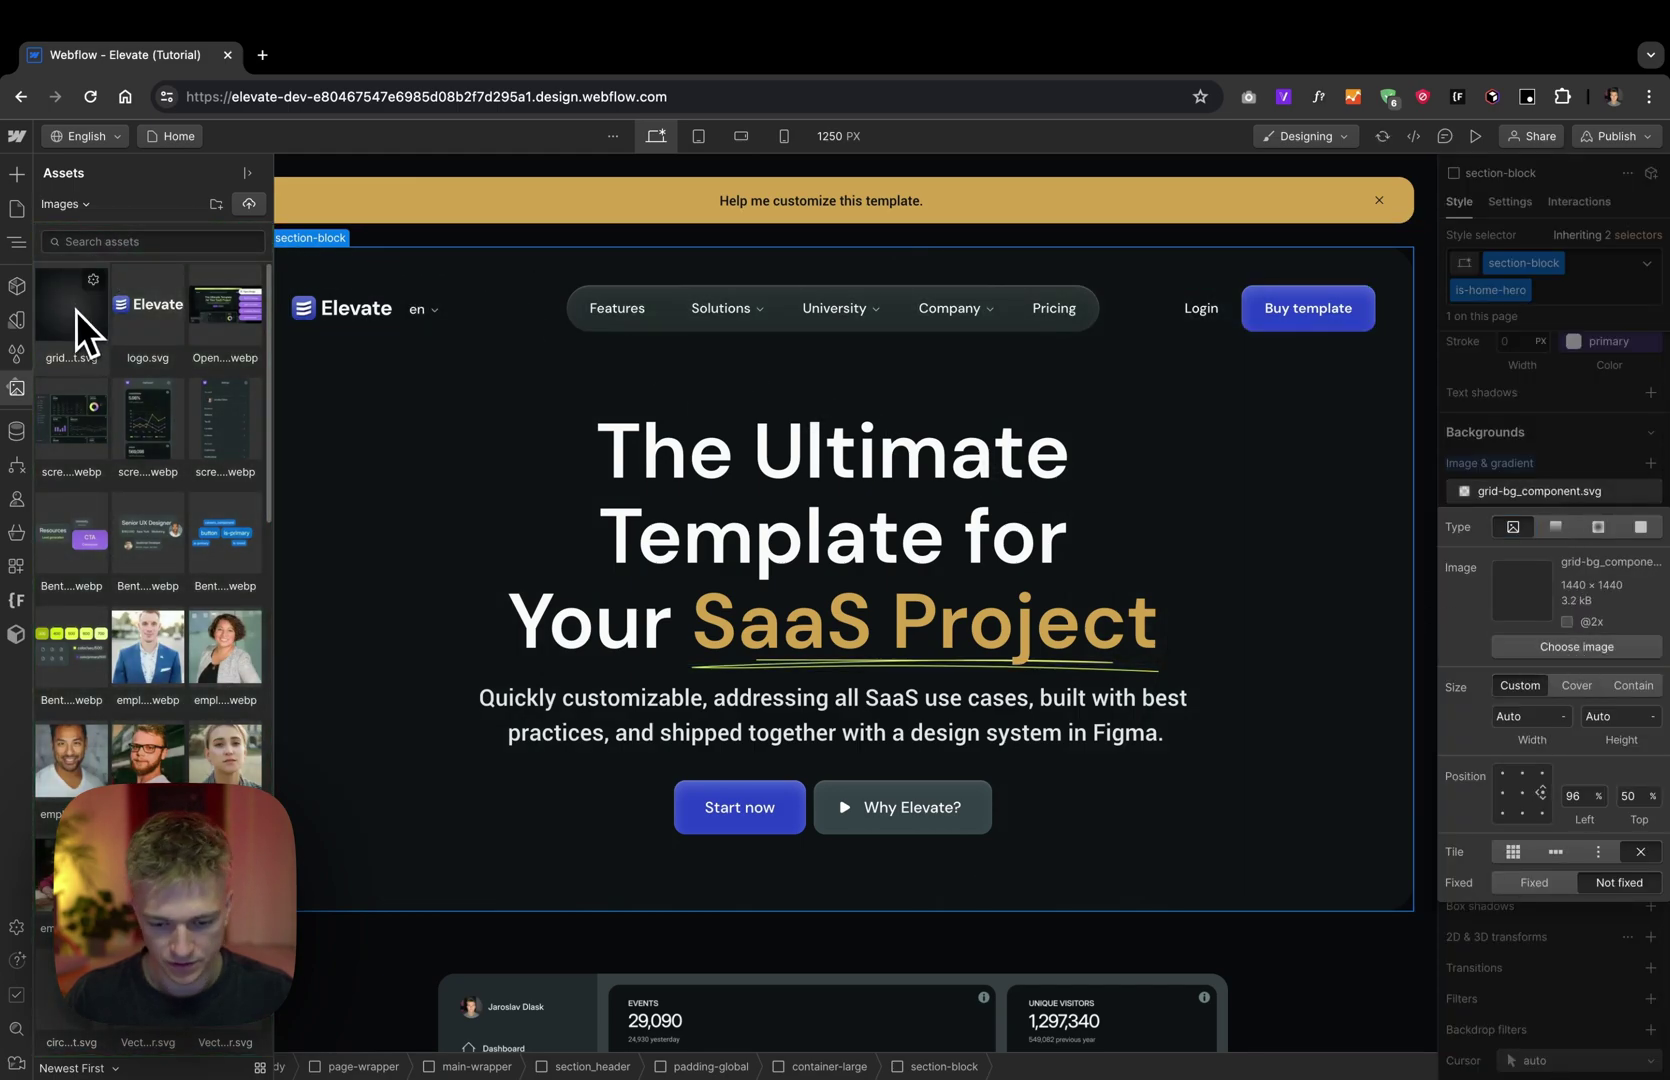
left_click(1538, 715)
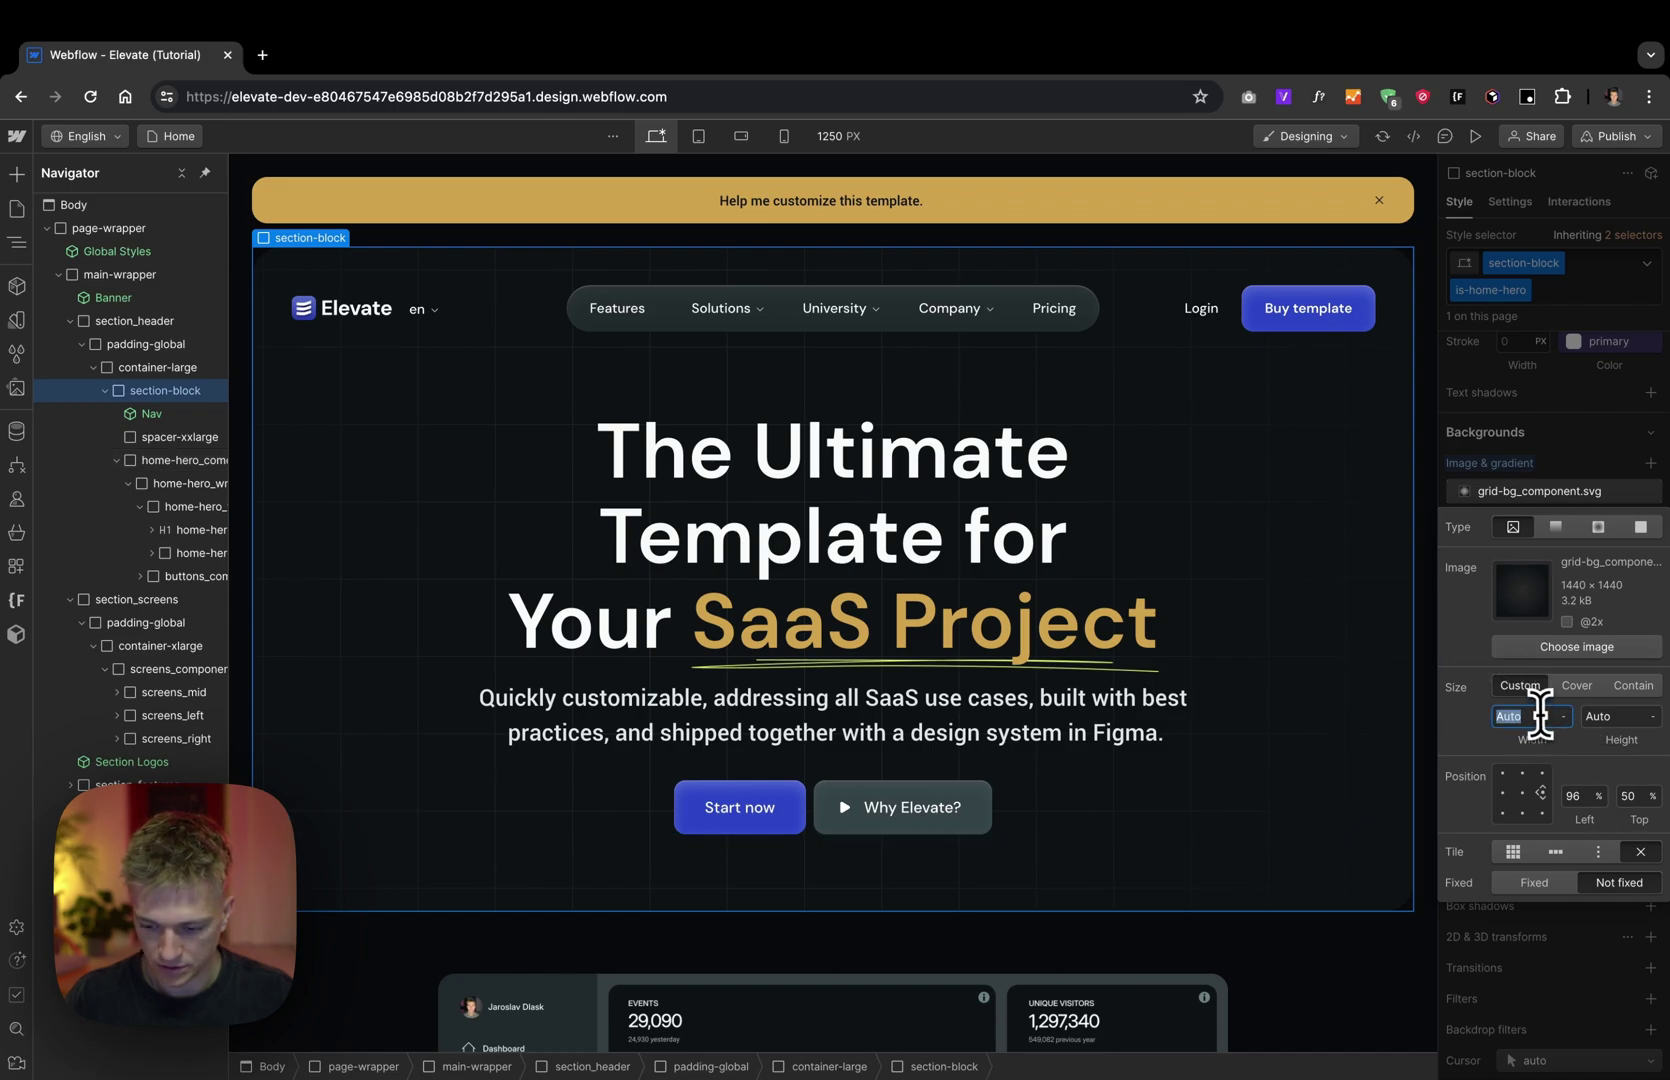
type("960")
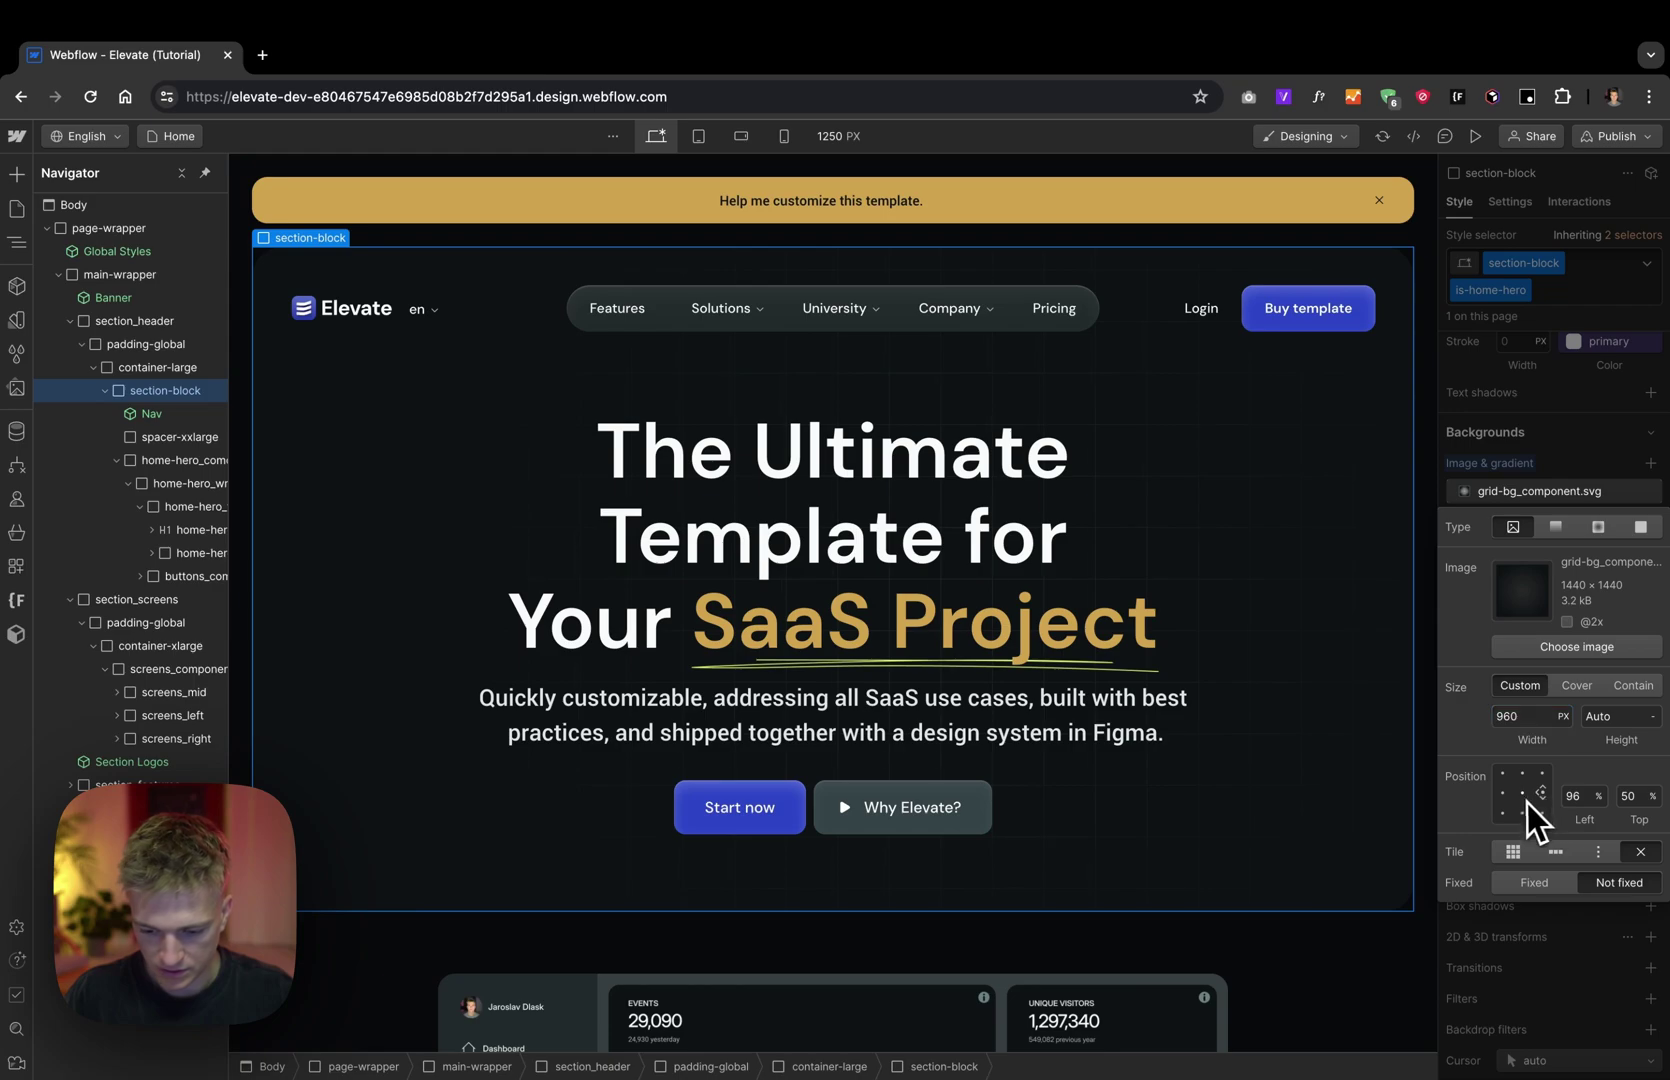
left_click(1522, 793)
left_click(1531, 716)
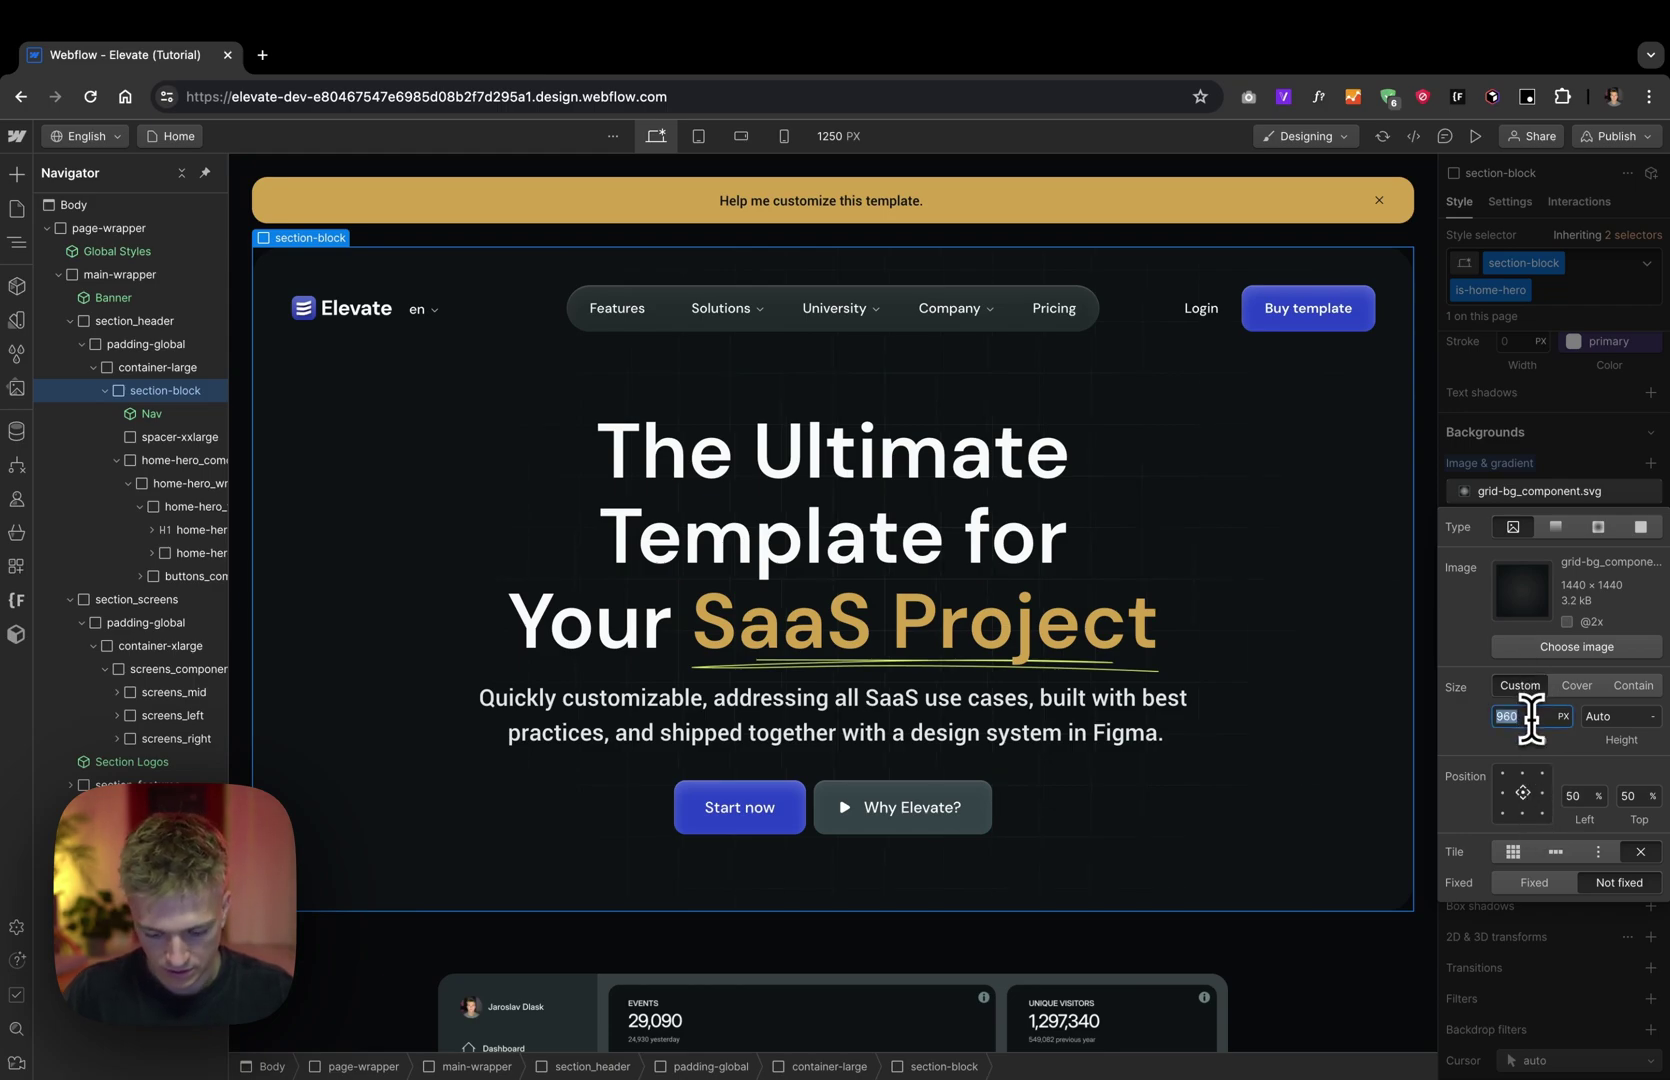
key("BackSpace")
key("BackSpace")
key("BackSpace")
type("1080")
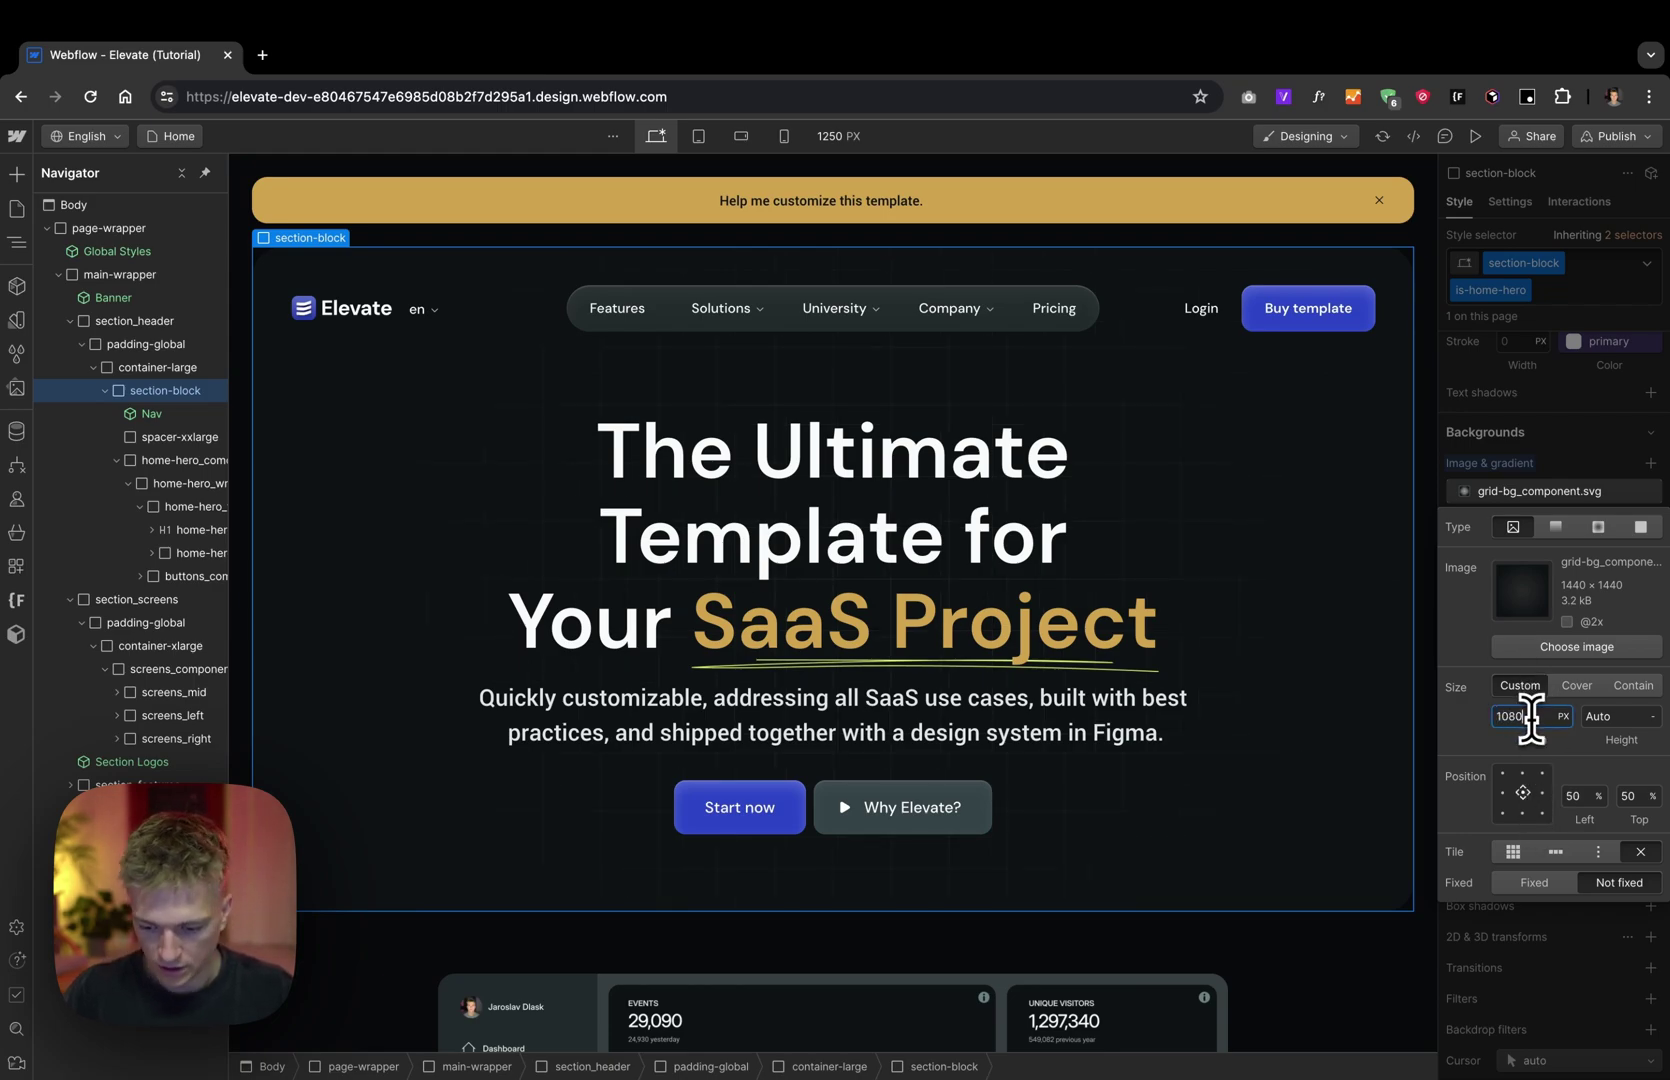
left_click(1610, 900)
Step: Preview the page to see the hero's new grid background
left_click(1475, 136)
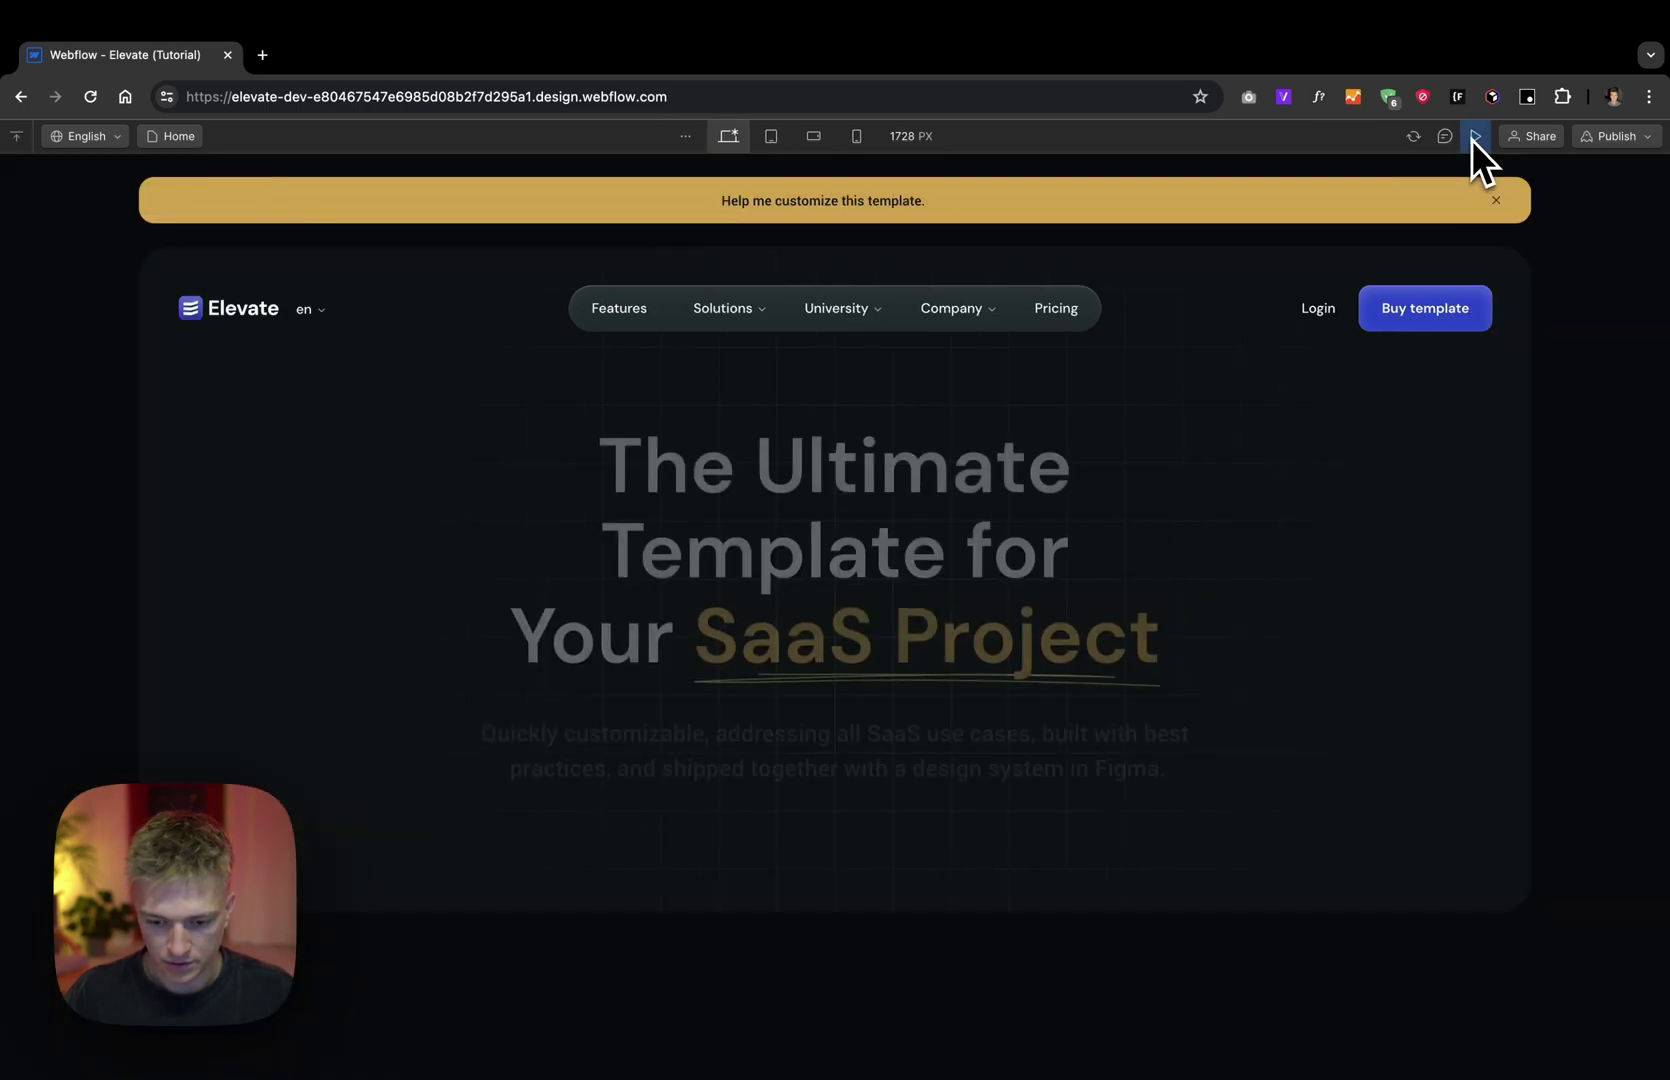
scroll(1446, 367, "down", 3)
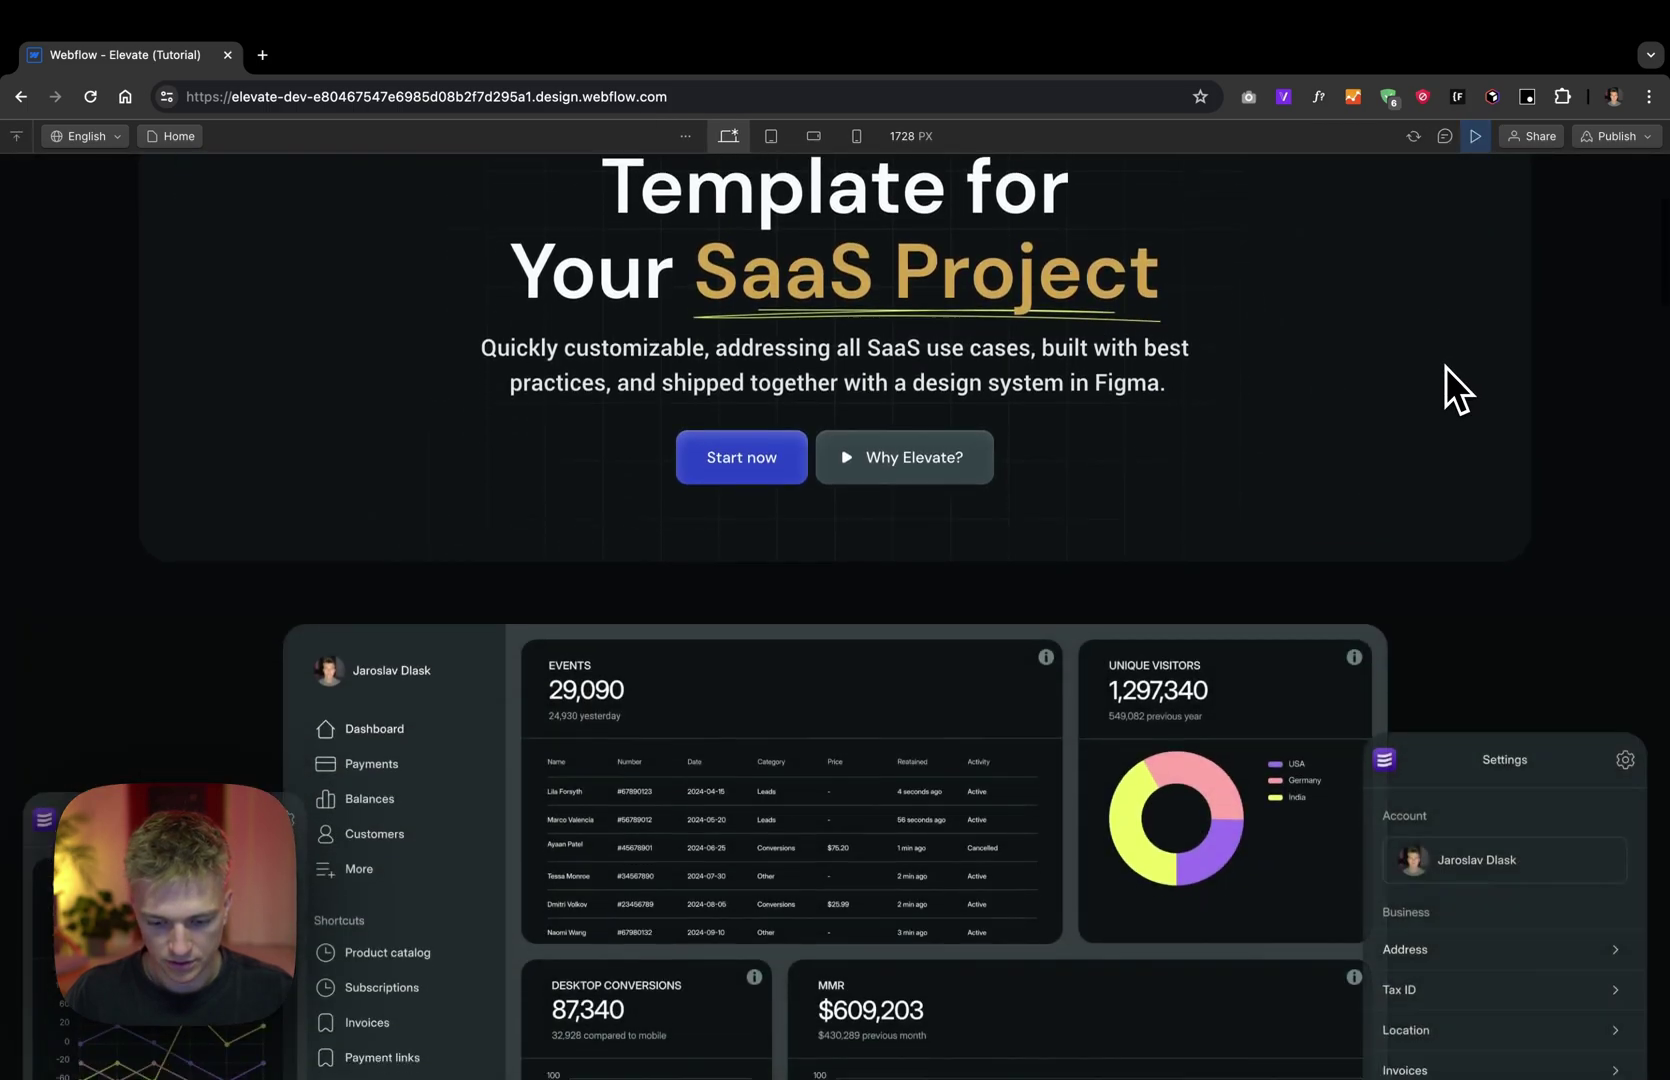
scroll(1446, 367, "up", 5)
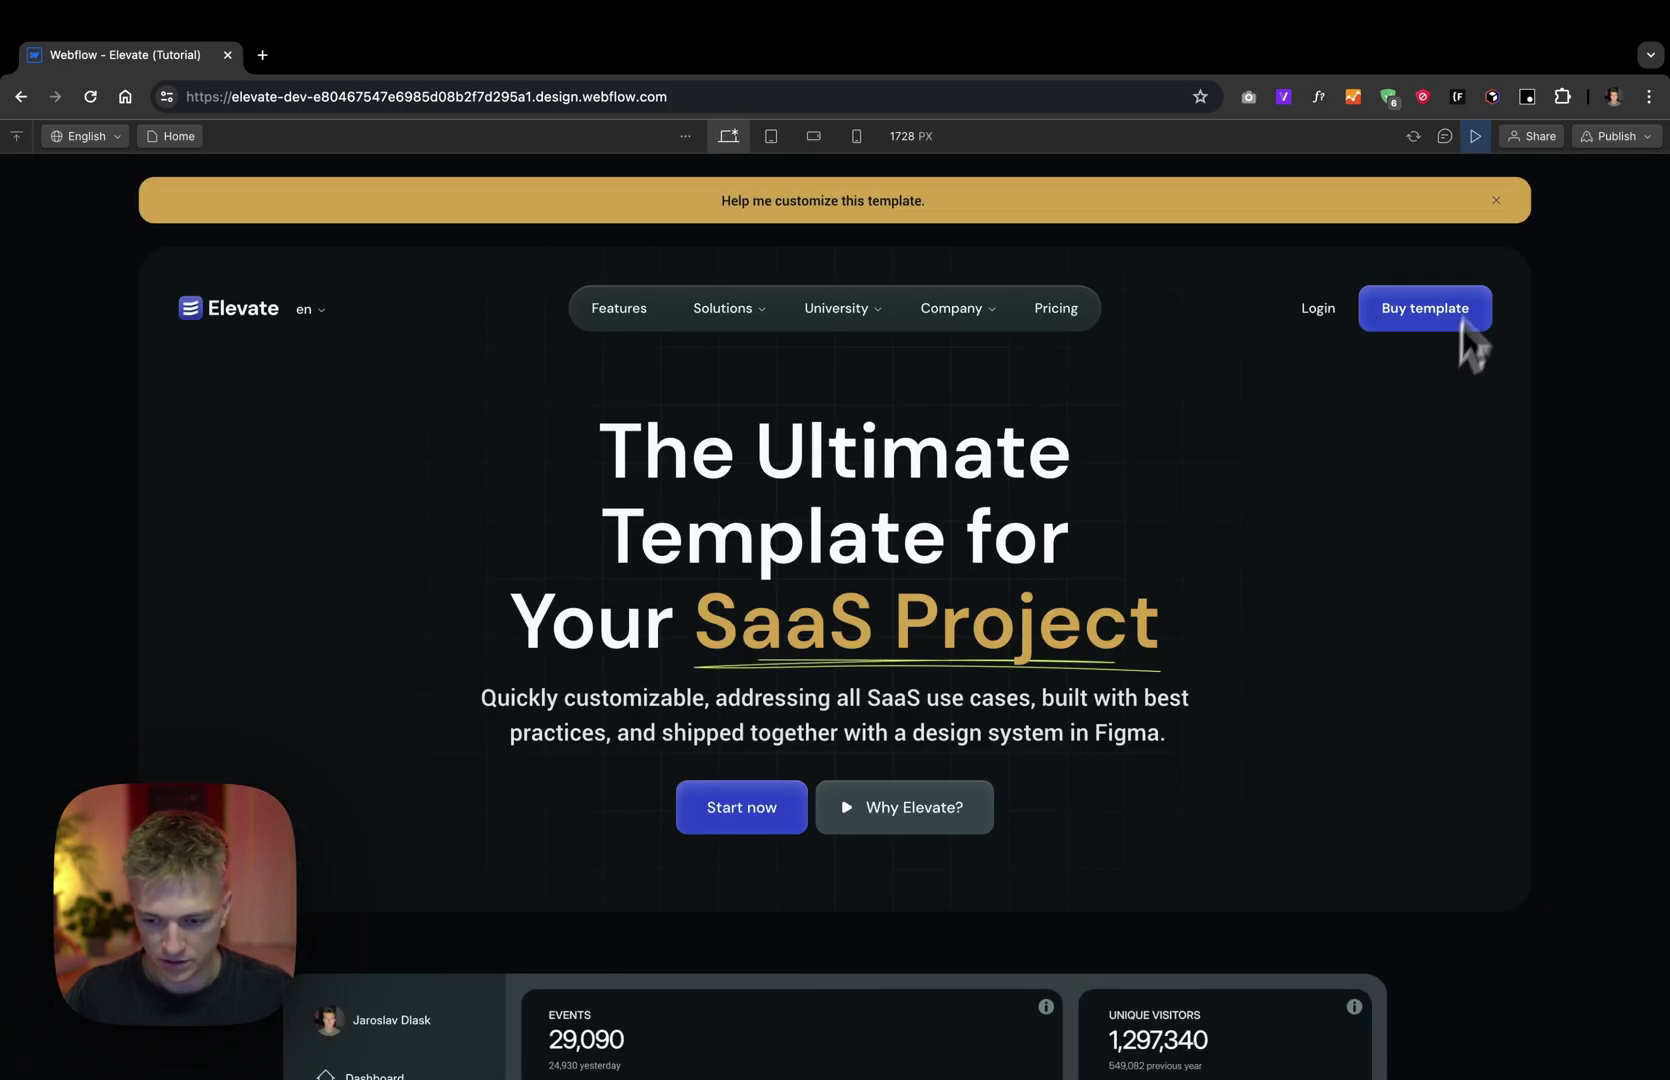
Step: Leave preview and go to the Components page via quick find ('com')
left_click(1476, 137)
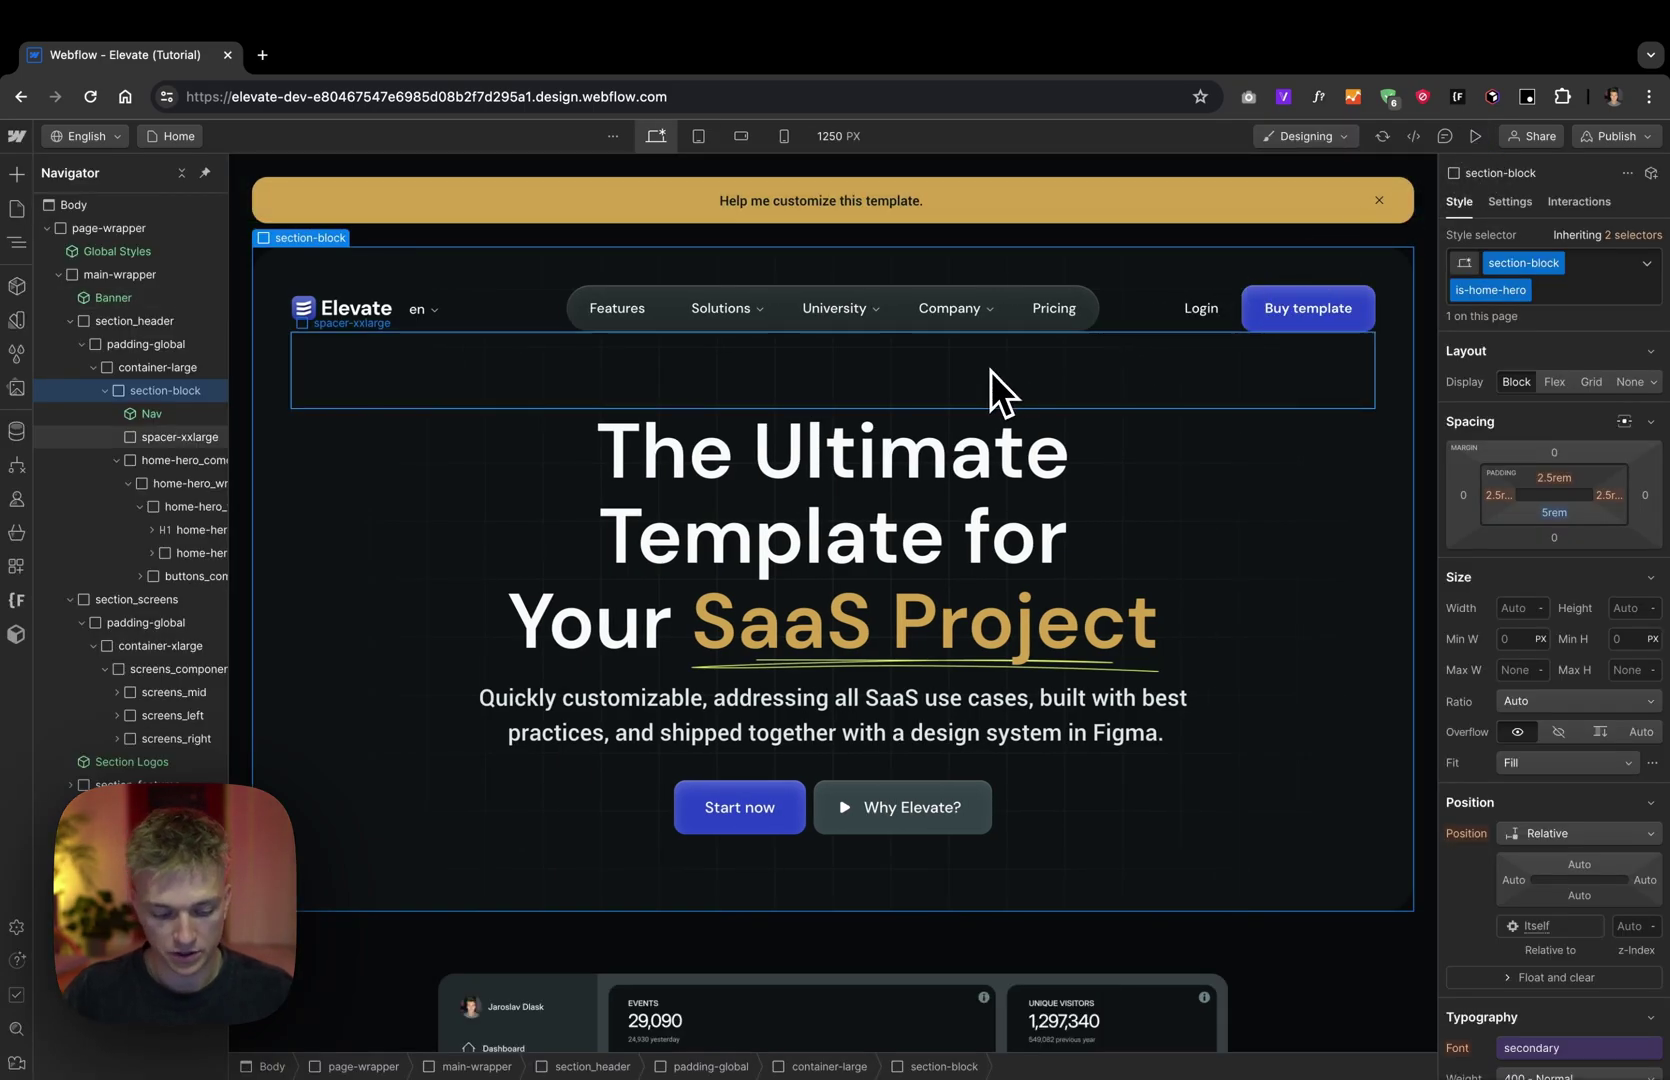
key("super+k")
type("com")
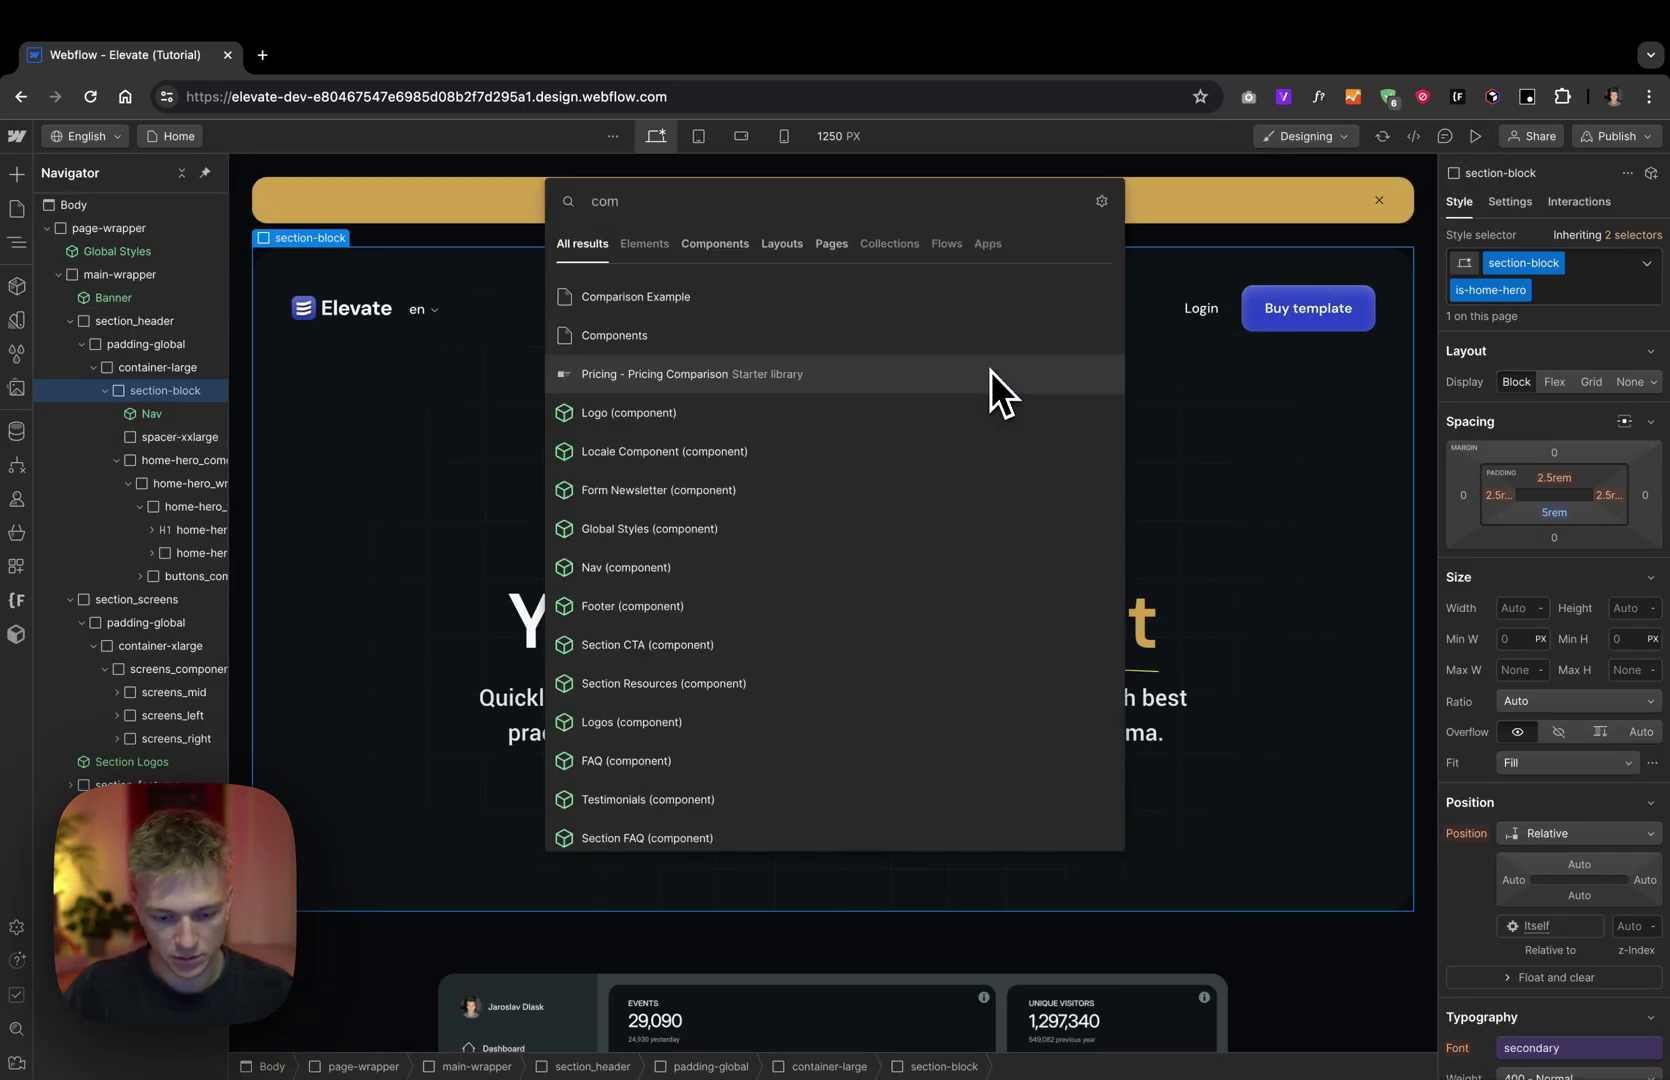
left_click(937, 335)
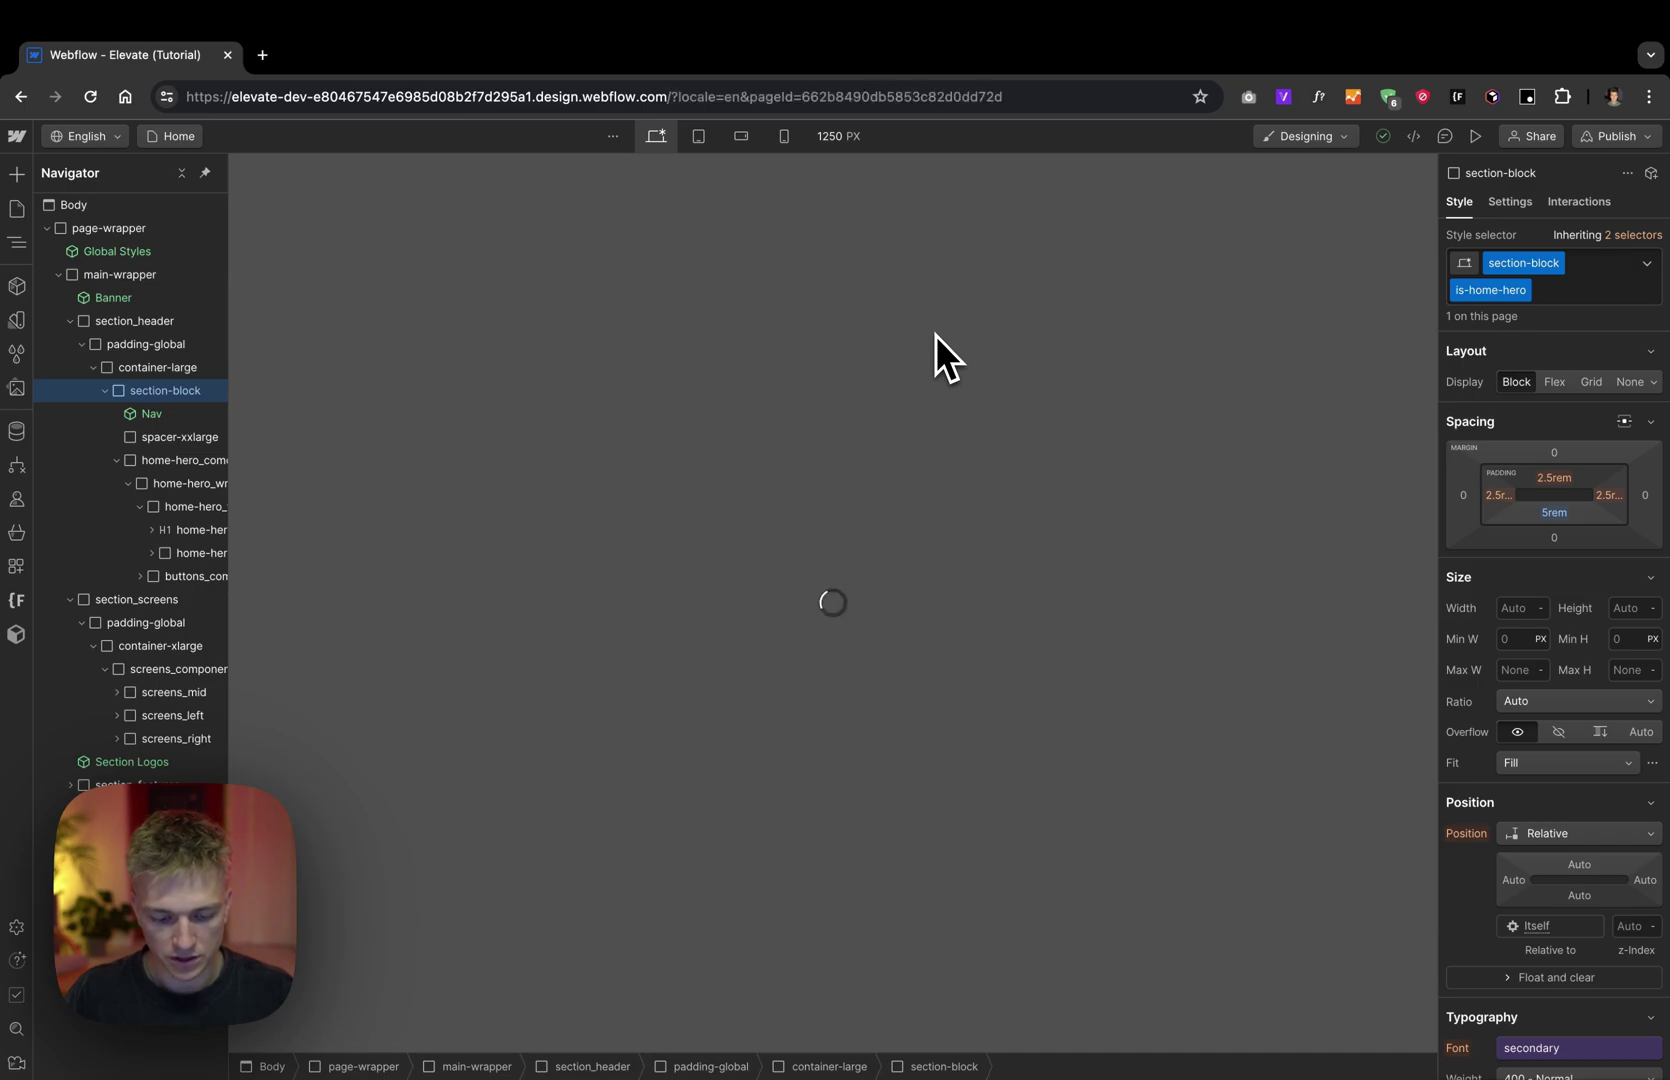
scroll(866, 537, "down", 20)
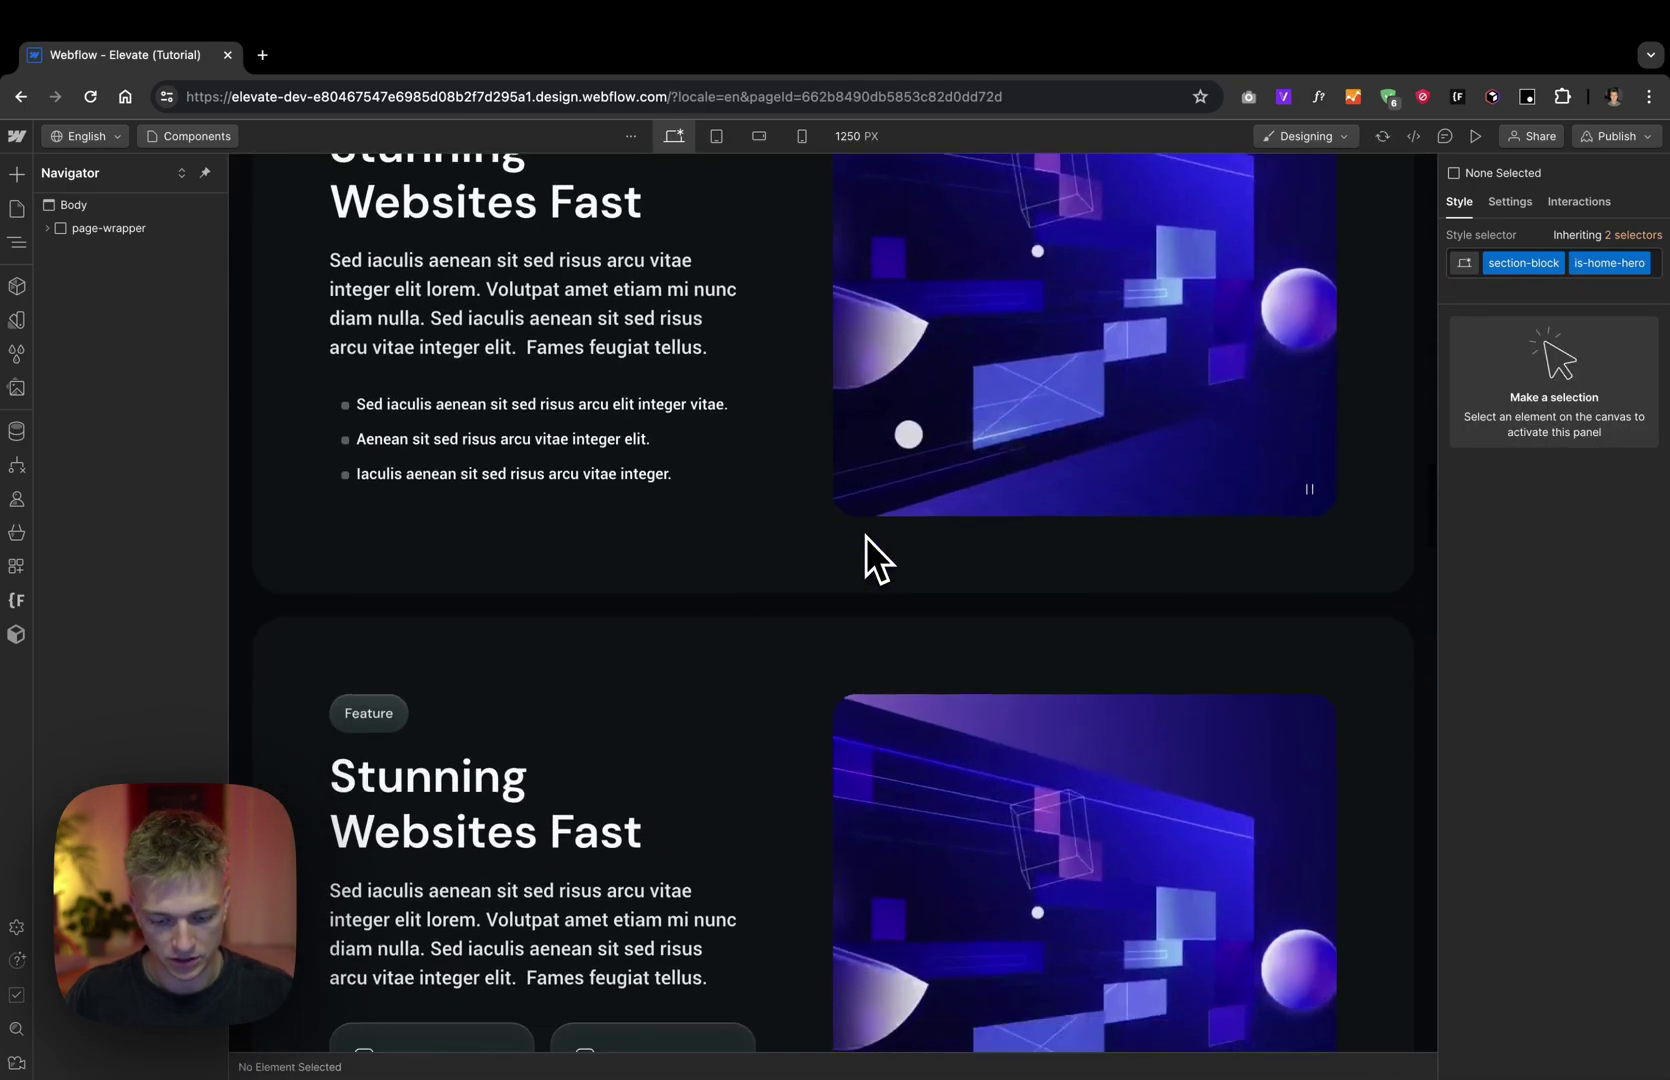
scroll(865, 536, "down", 15)
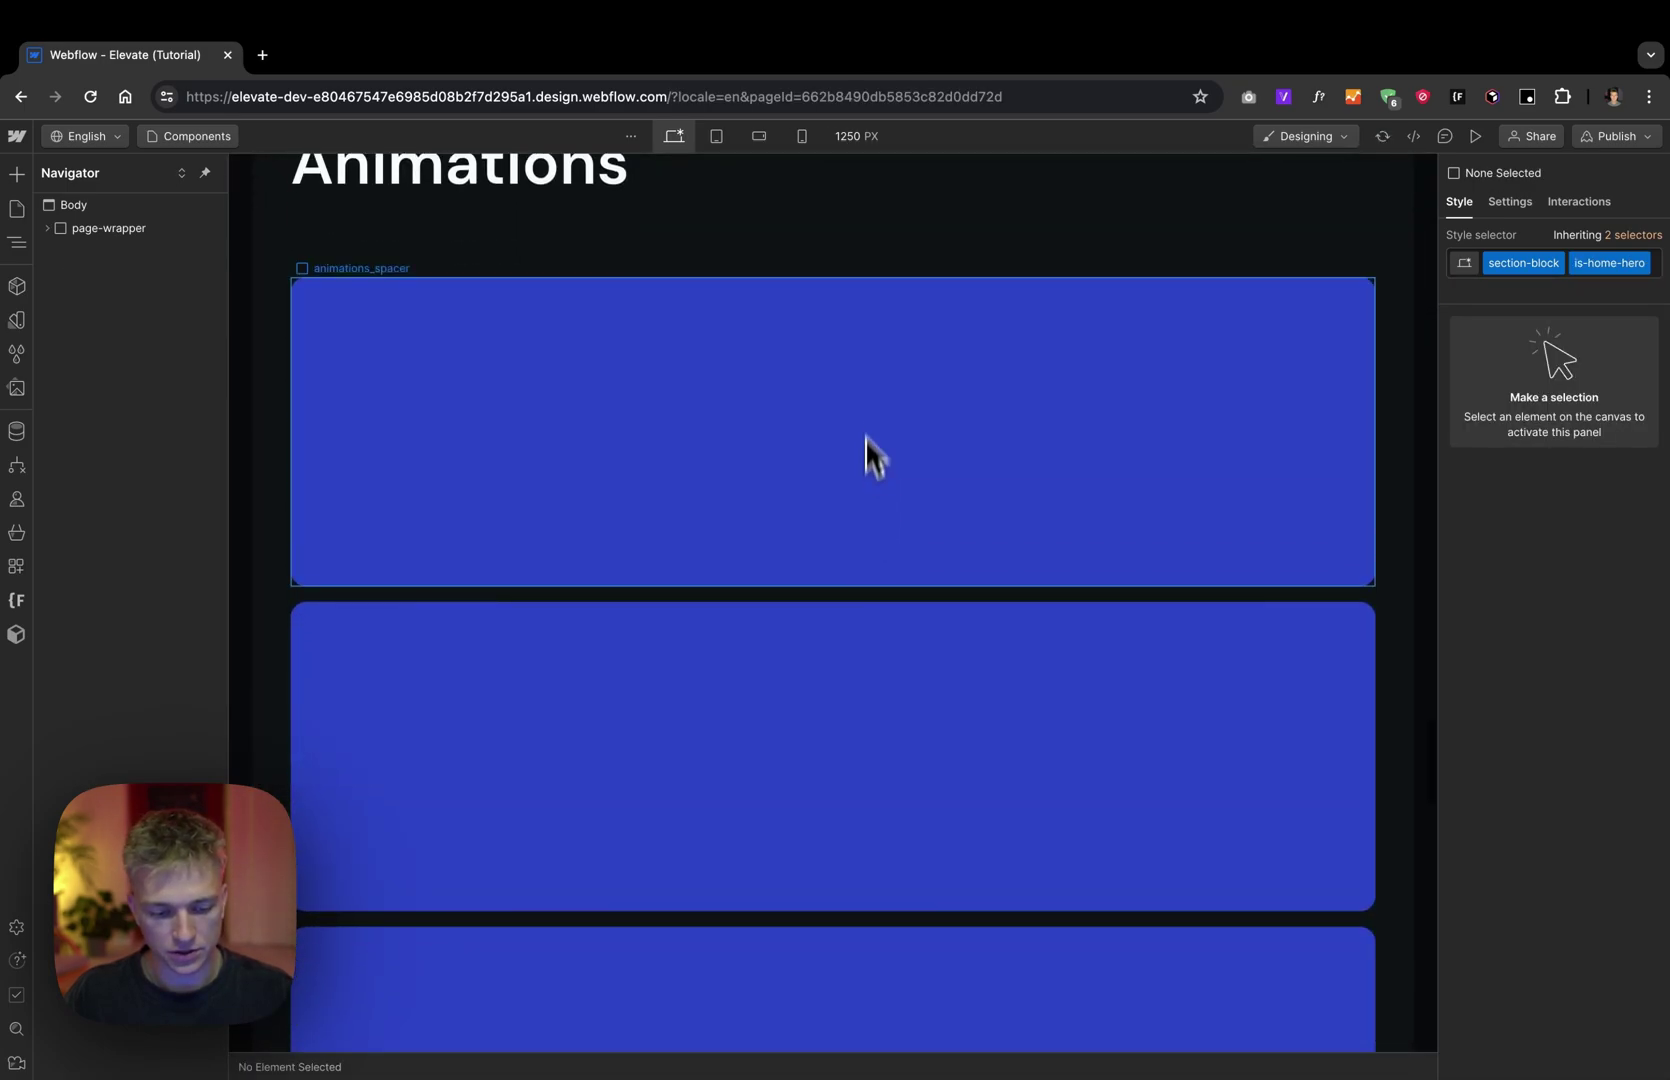
Step: Step through the first, second and third scroll-in blocks, ending with is-third-scroll-in selected
left_click(865, 438)
scroll(533, 474, "down", 2)
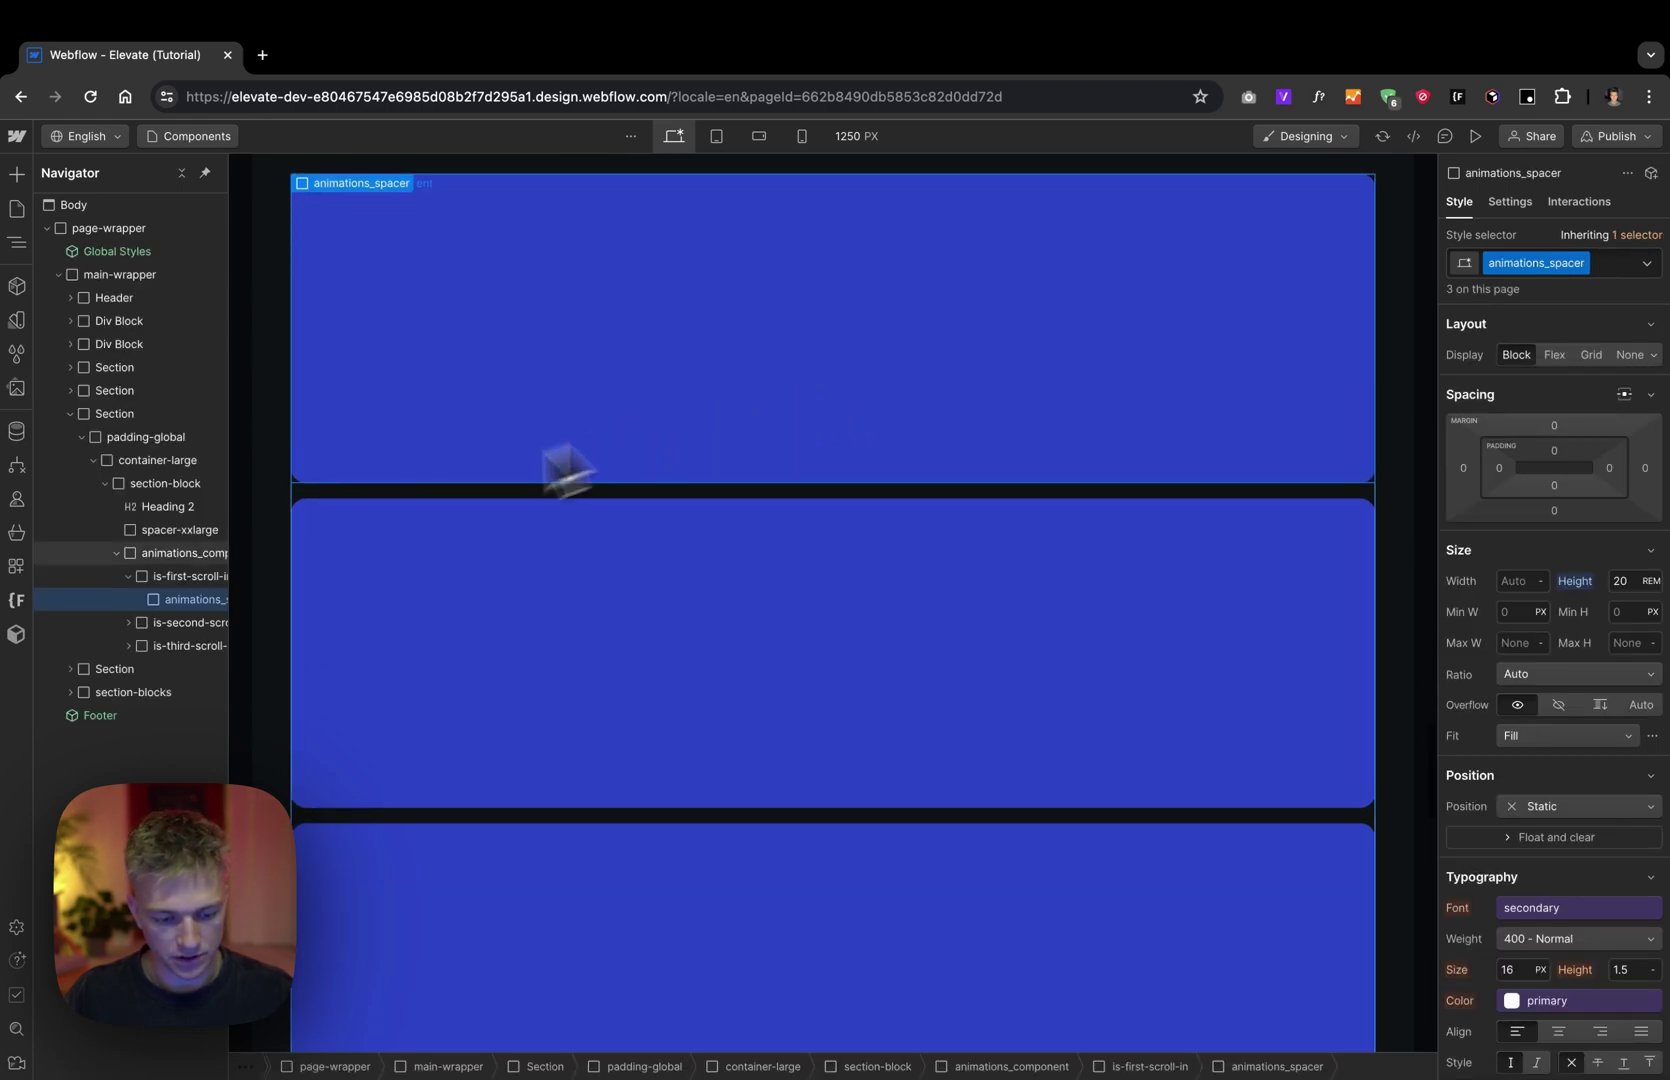
left_click(128, 577)
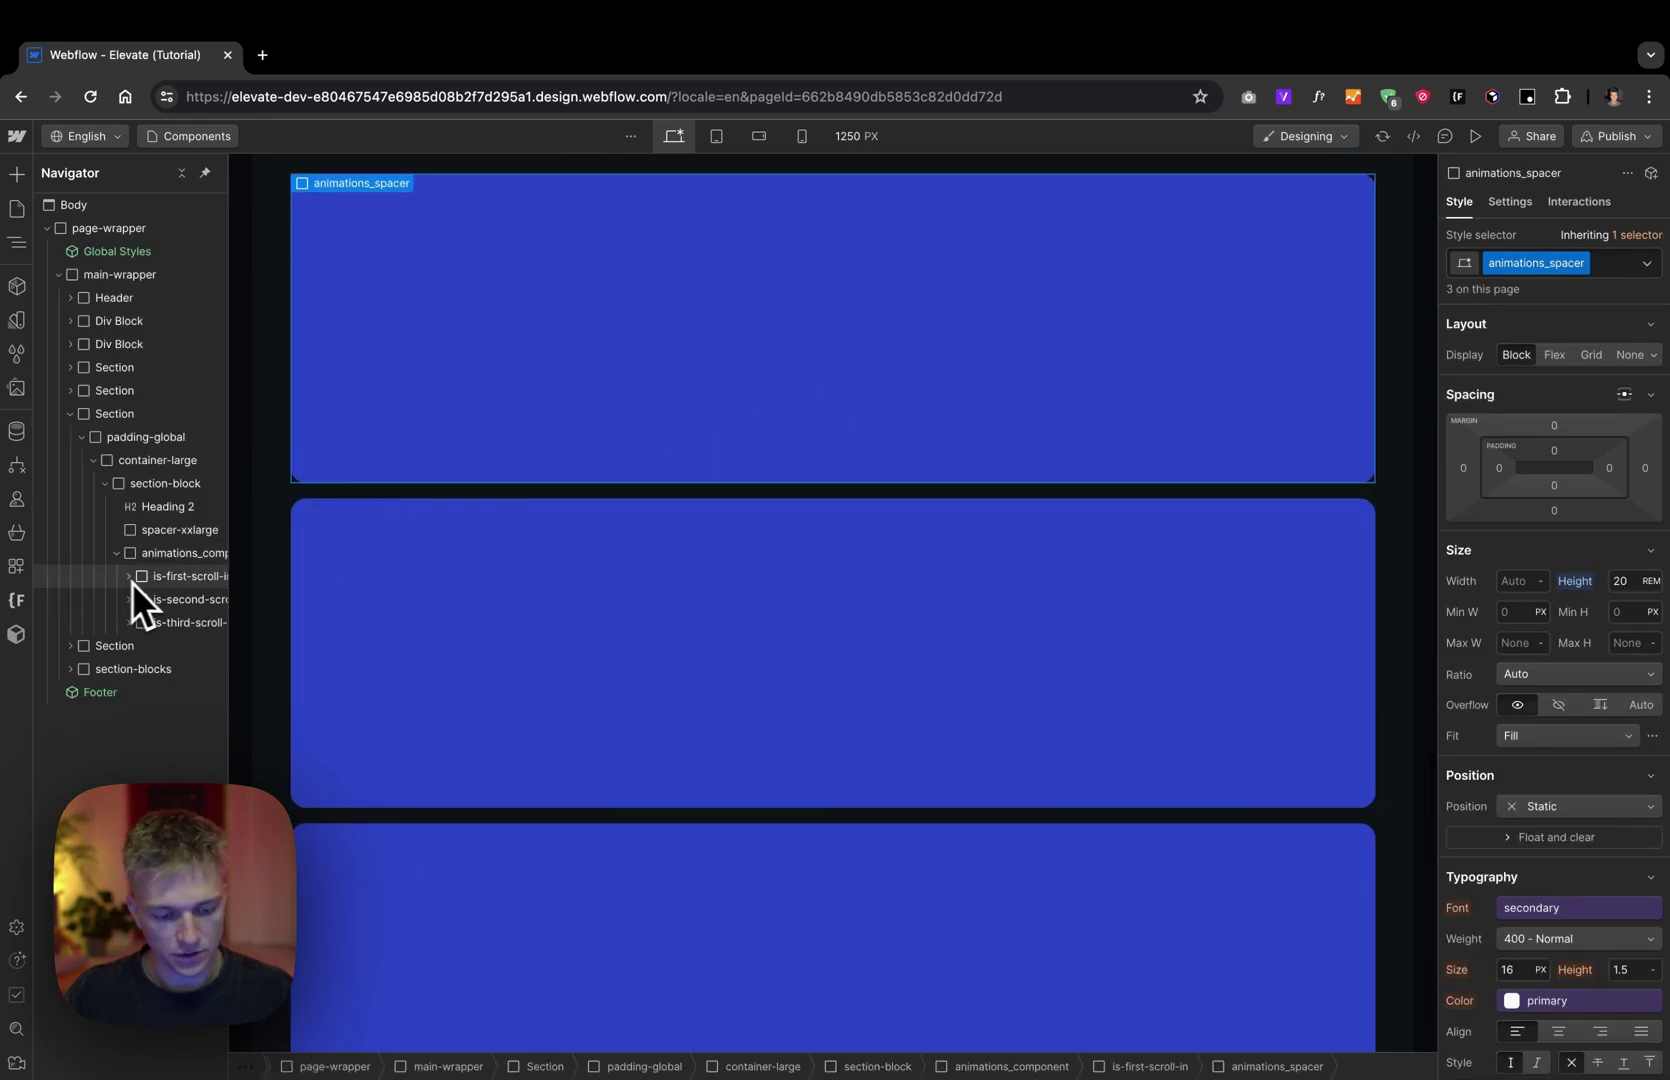
left_click(189, 603)
left_click(192, 620)
left_click(190, 577)
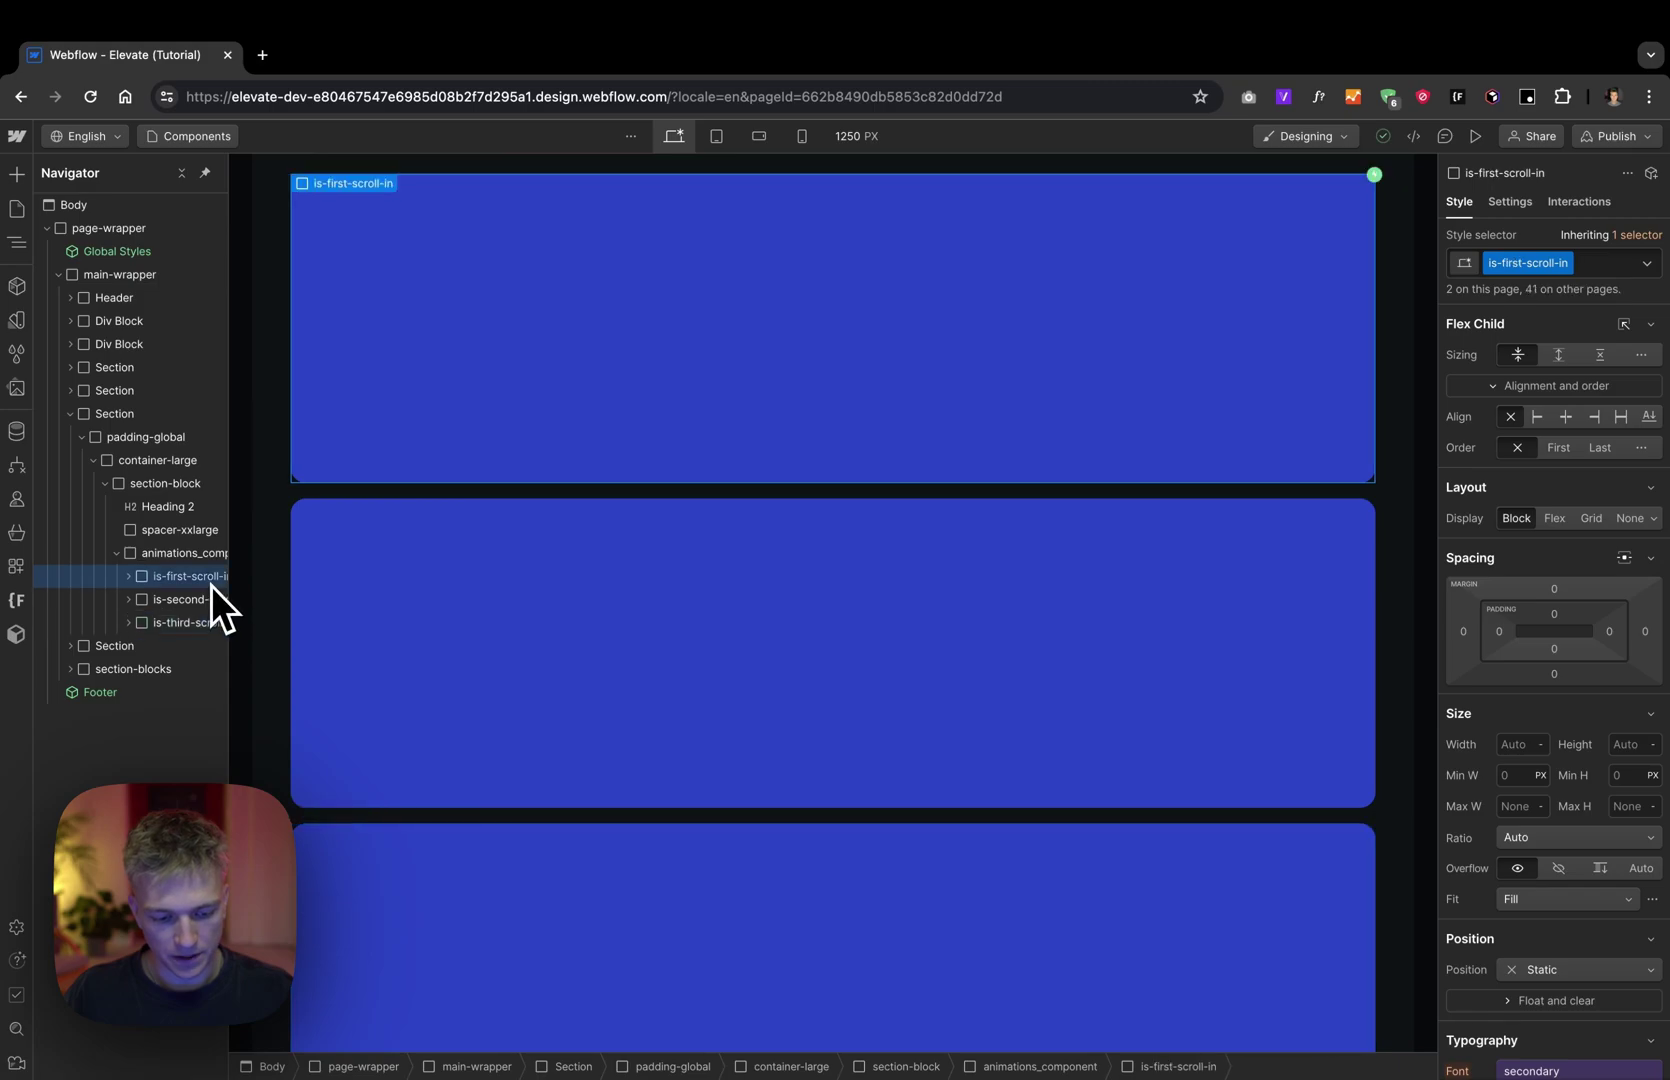
left_click(204, 599)
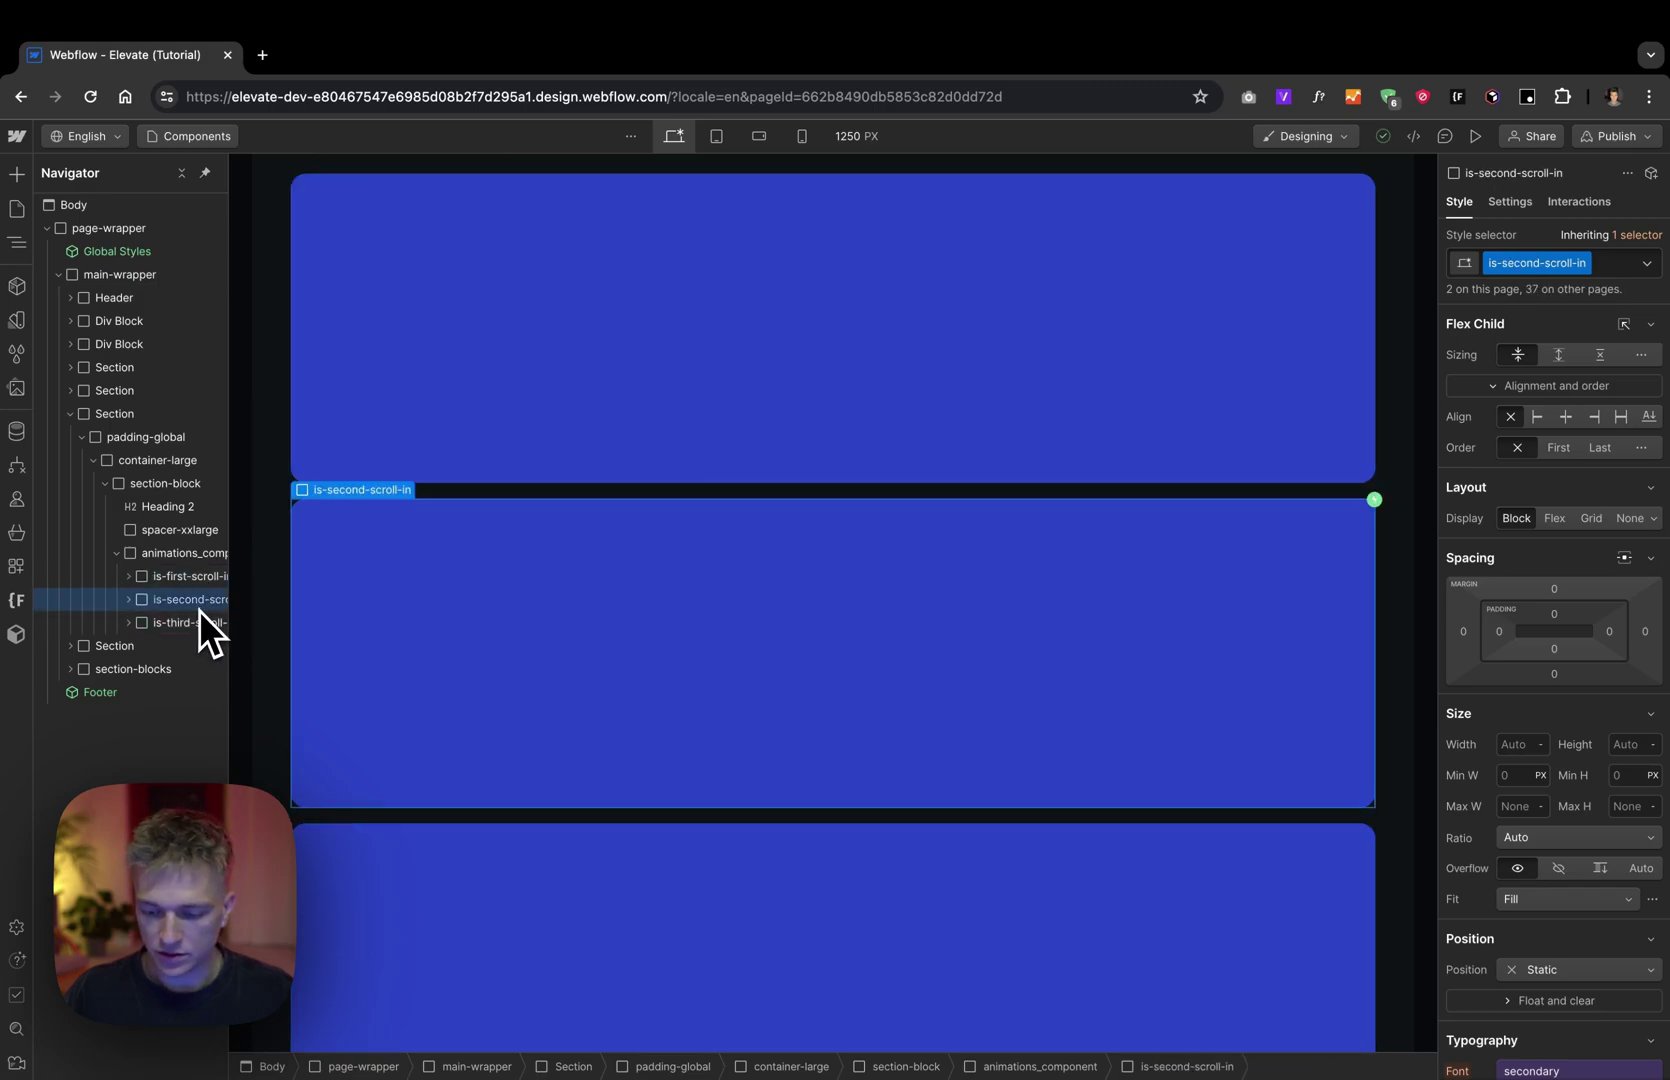
left_click(197, 624)
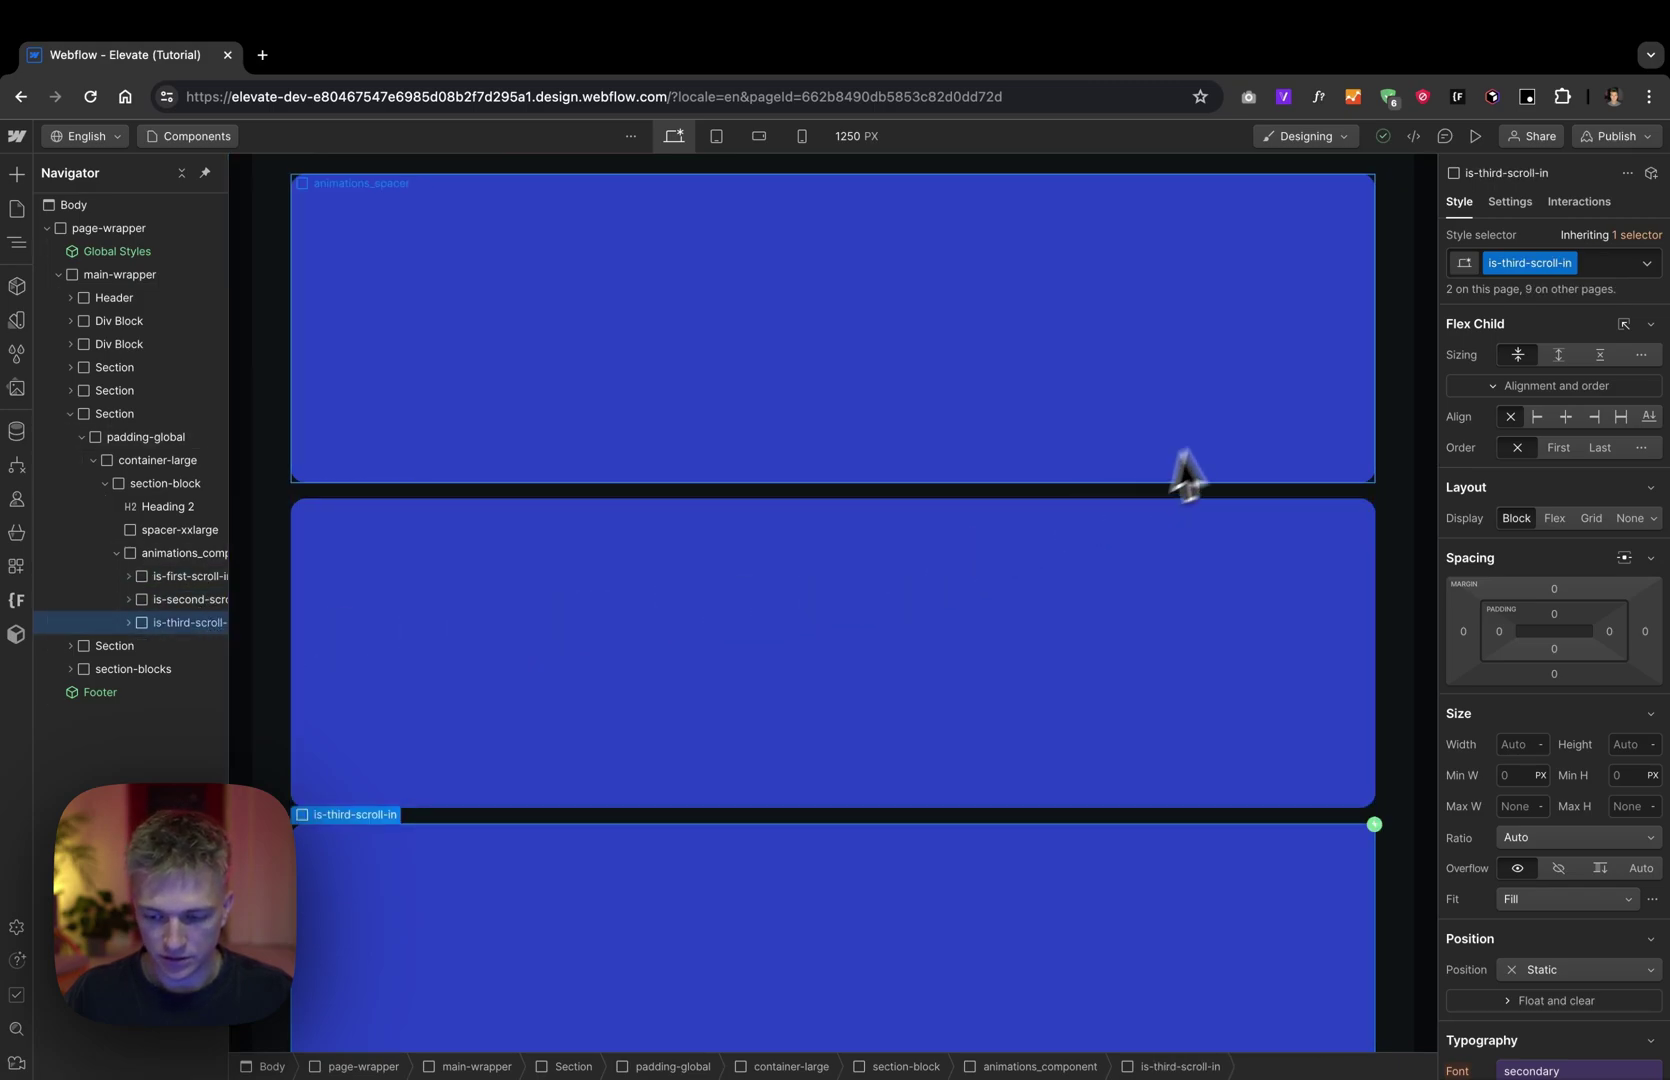
Step: Inspect the block's scroll-into-view trigger and its Default Third [Scroll In] animation
left_click(1596, 204)
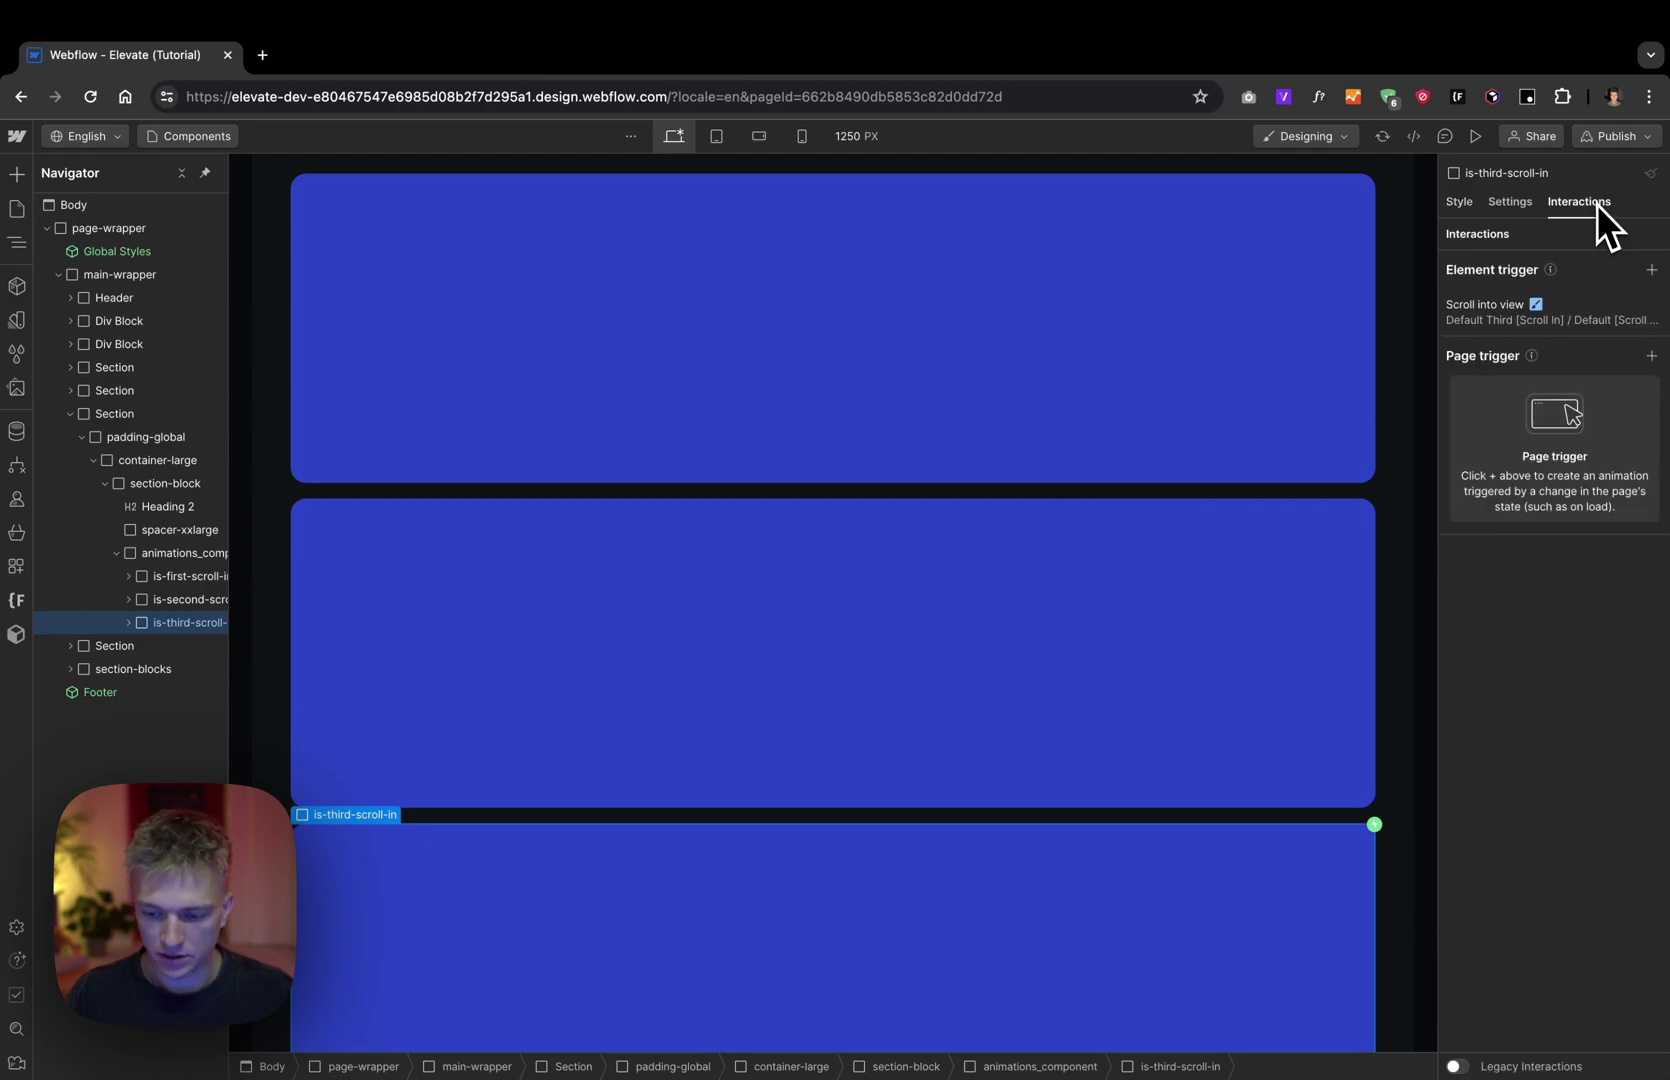
left_click(1568, 318)
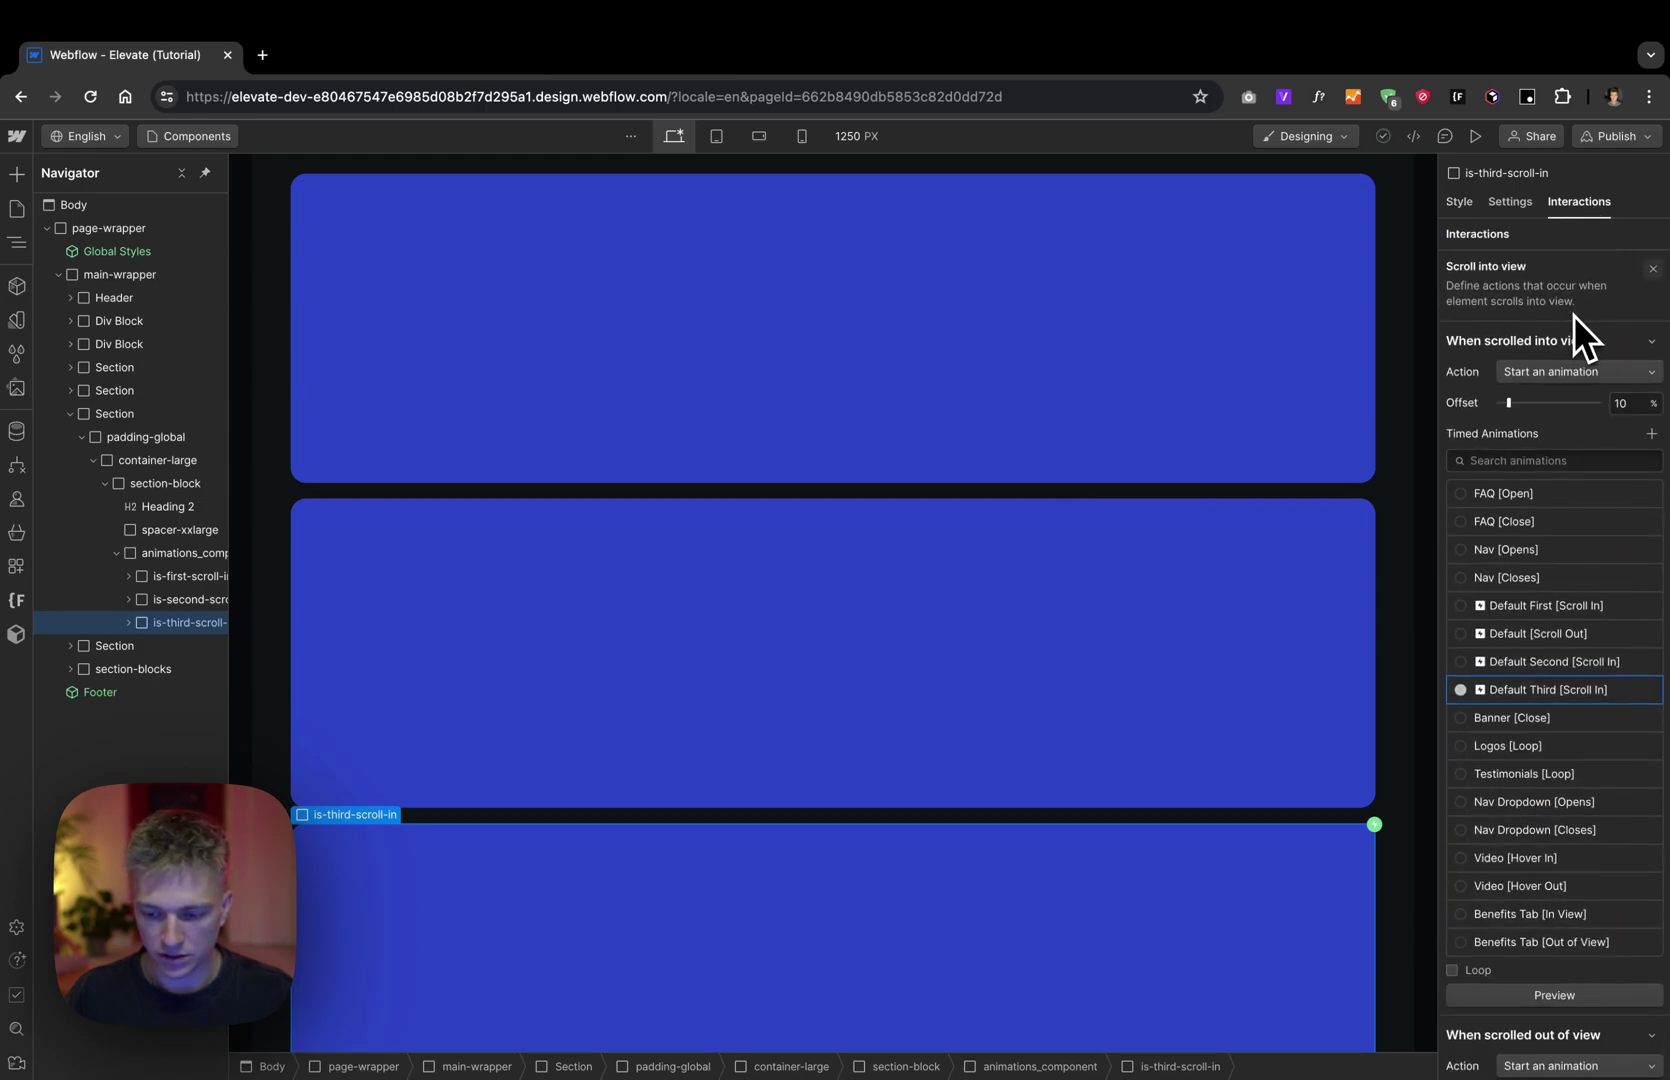
scroll(1559, 600, "down", 2)
left_click(1575, 578)
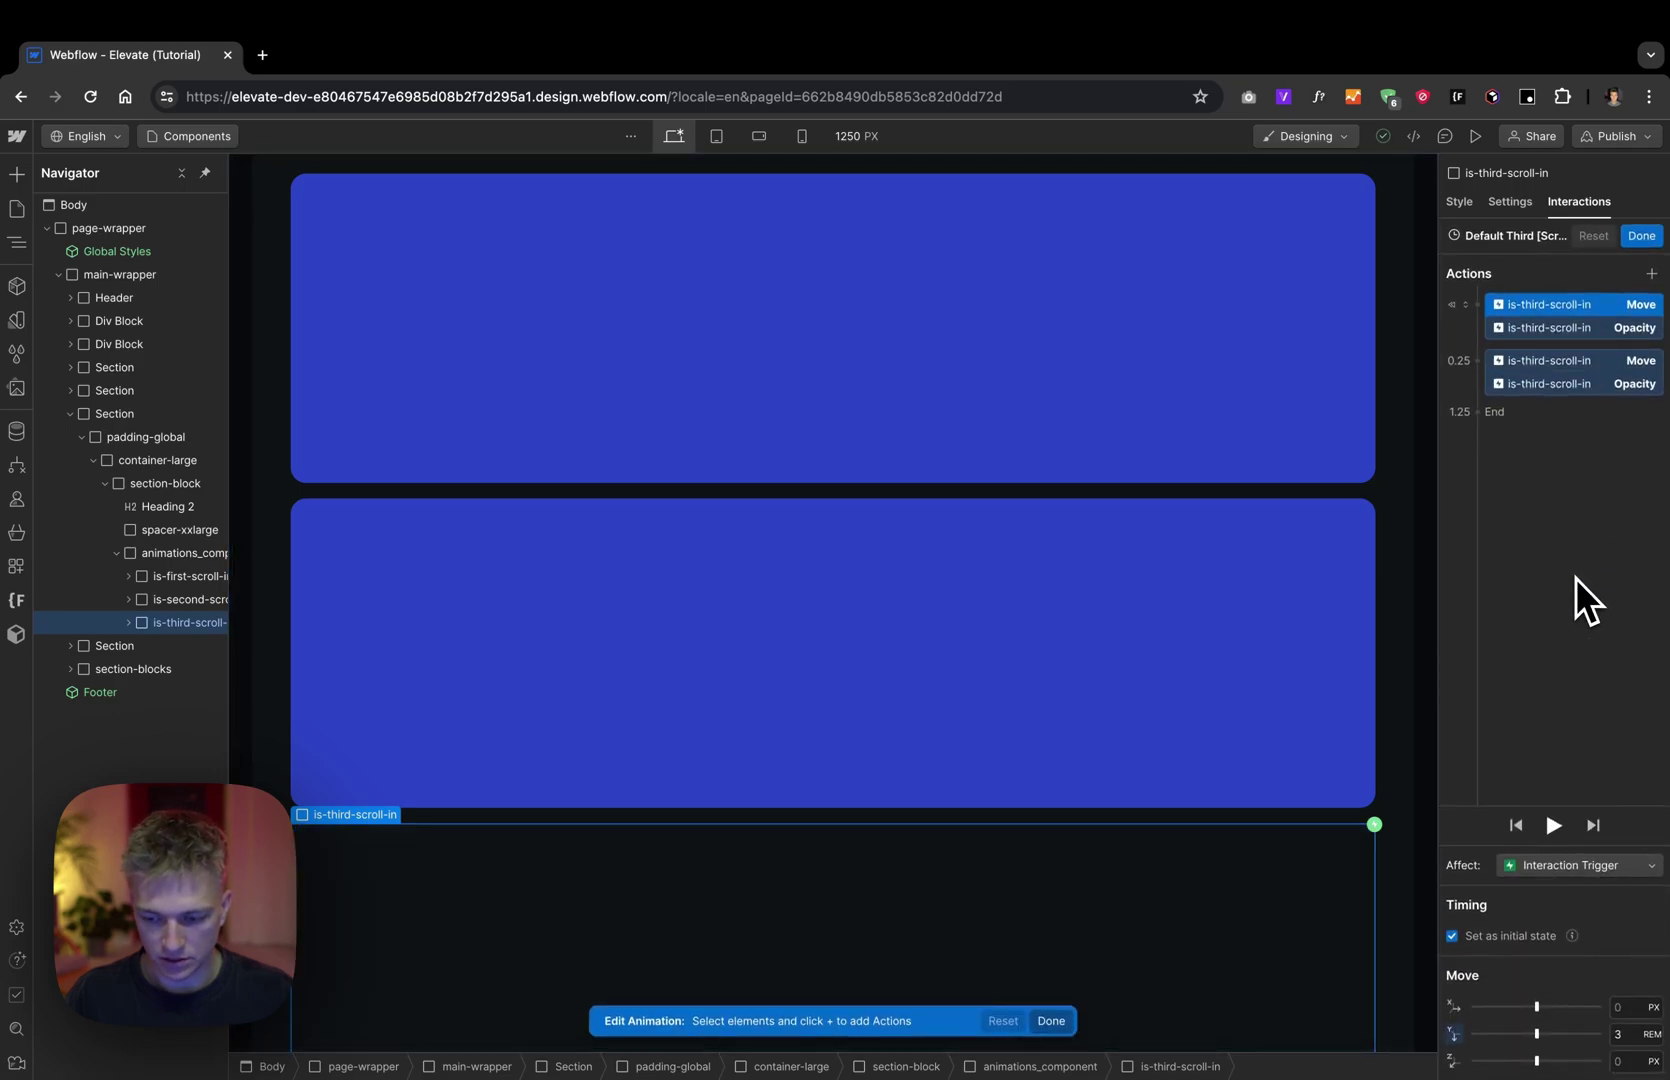
left_click(1643, 238)
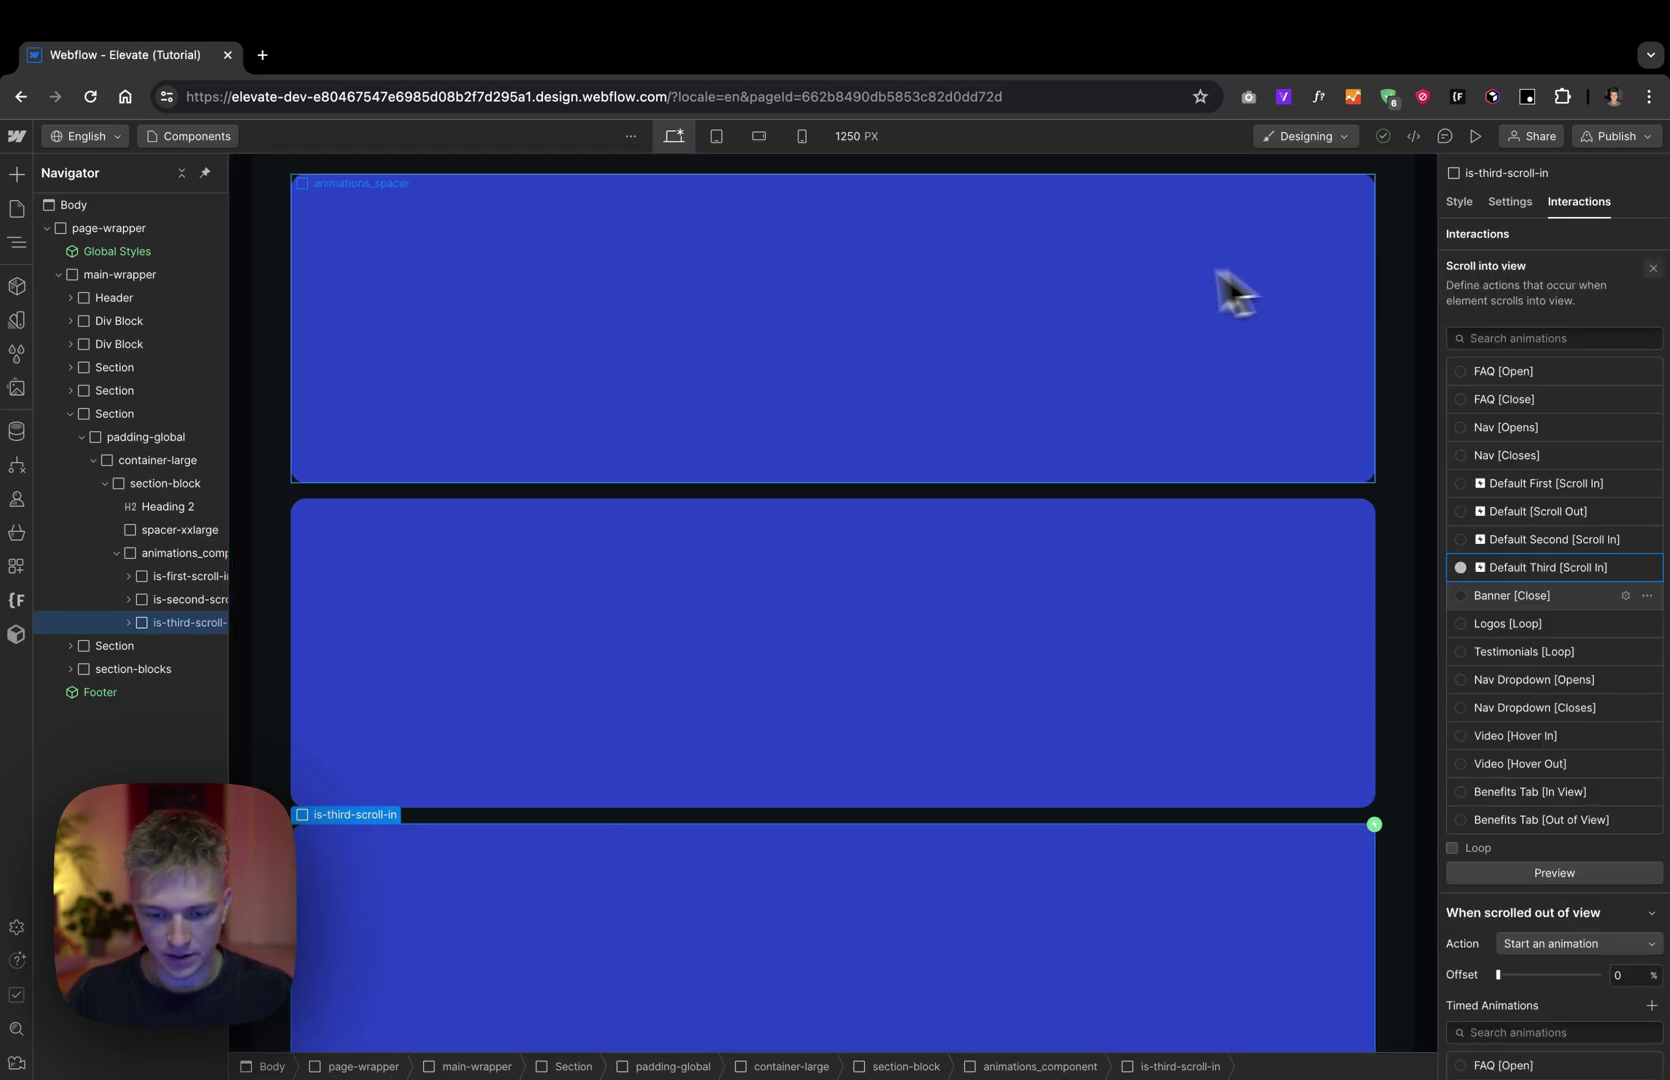
scroll(1140, 275, "down", 15)
scroll(1140, 275, "up", 10)
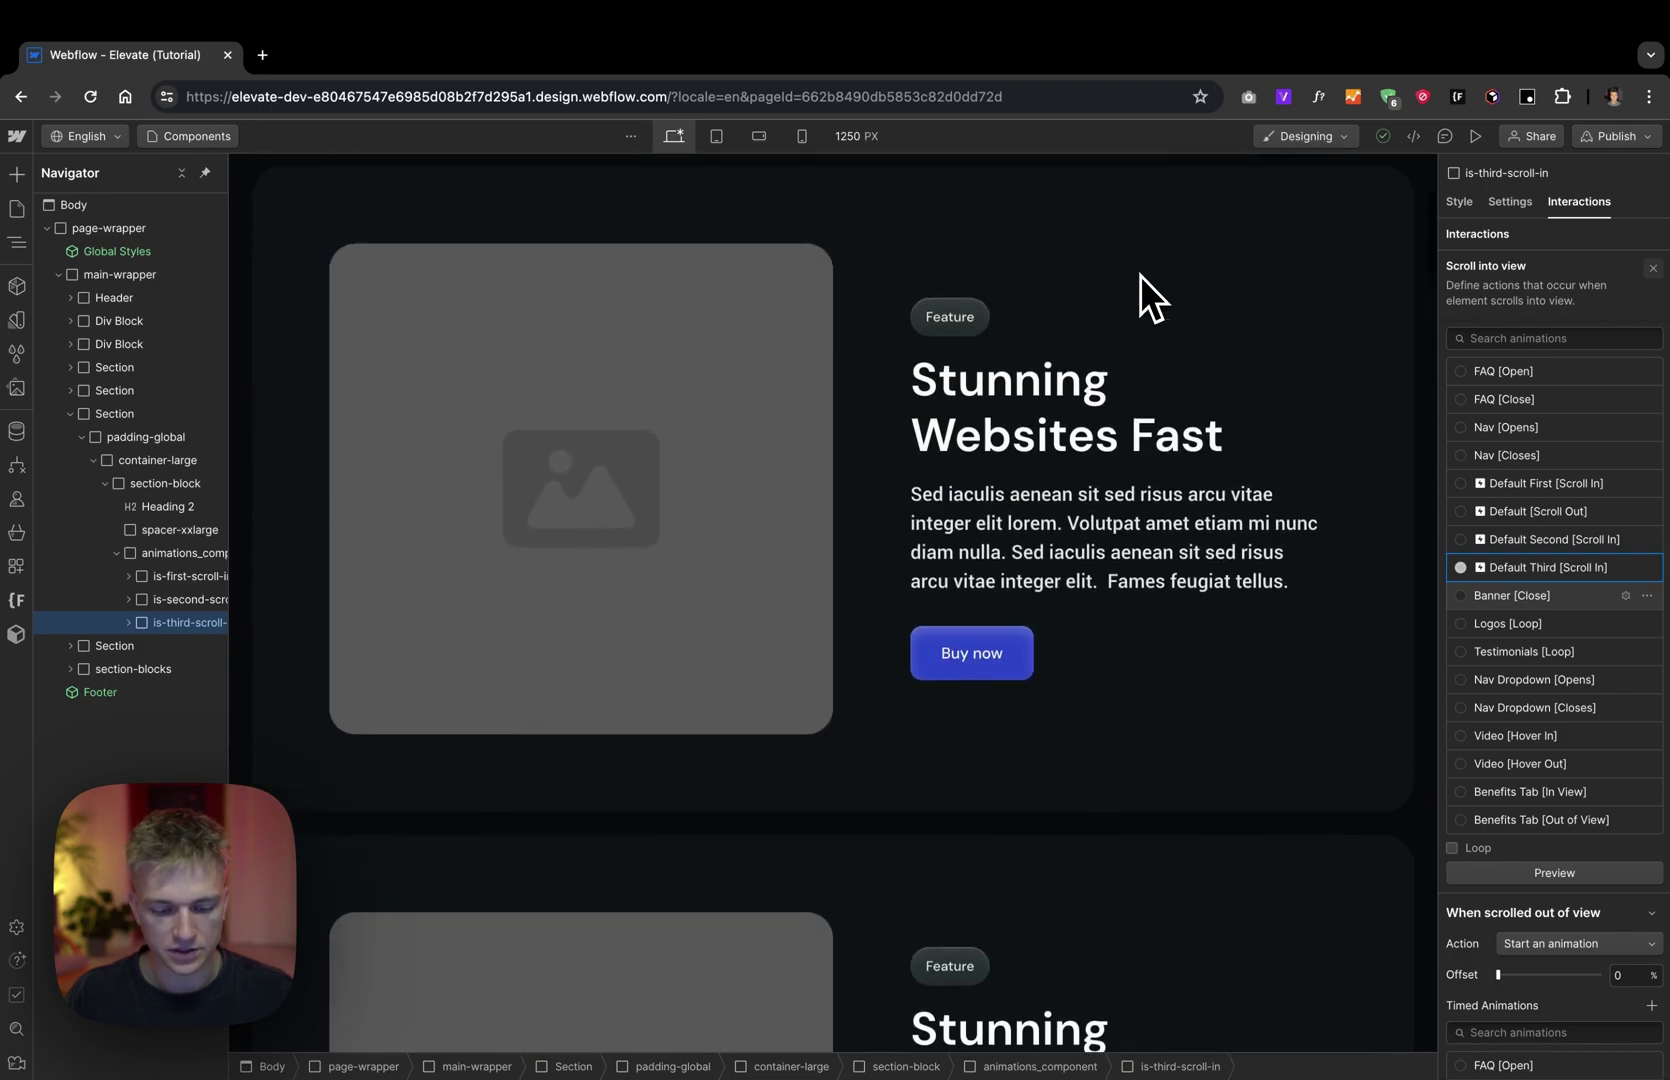